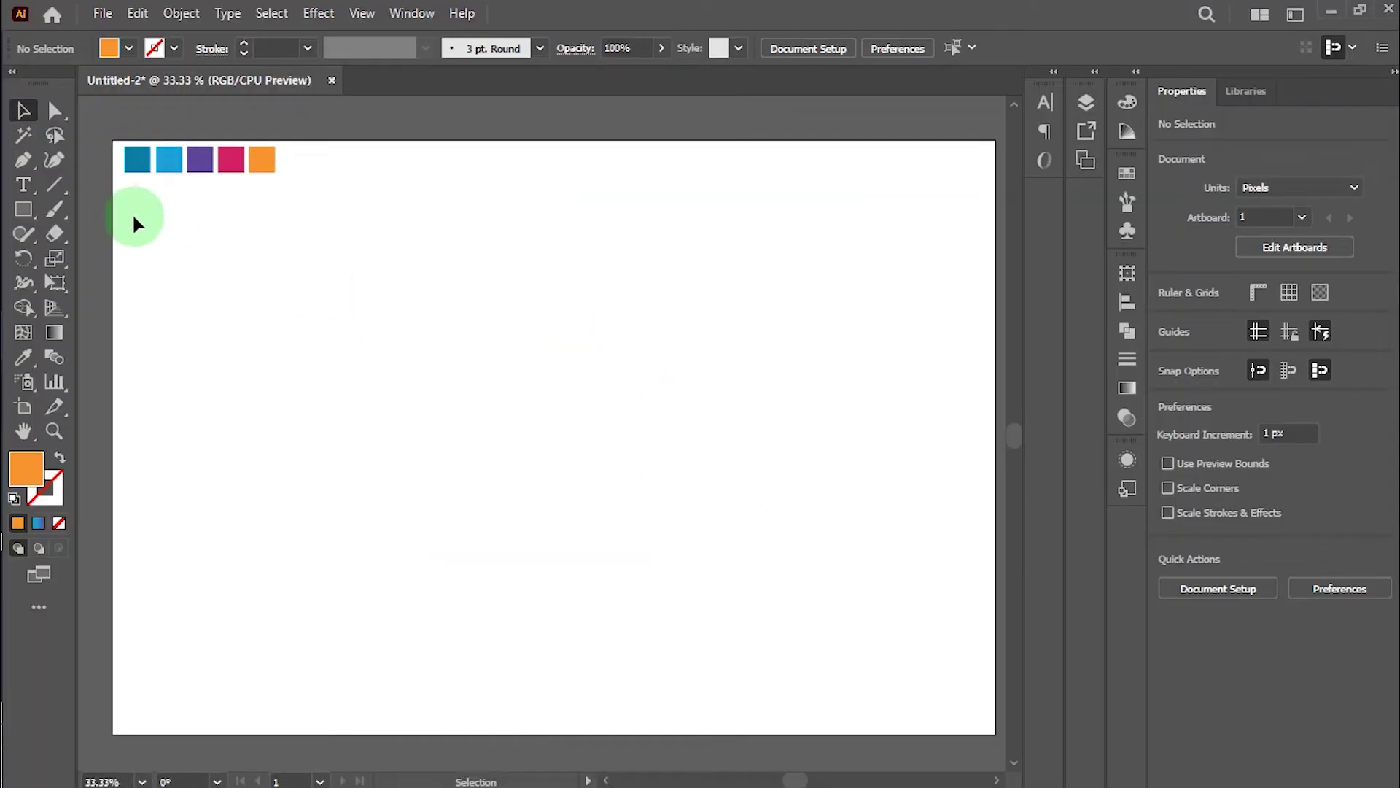
# Draw a large circle in the artboard centre and fill it with the light blue swatch
pyautogui.click(24, 210)
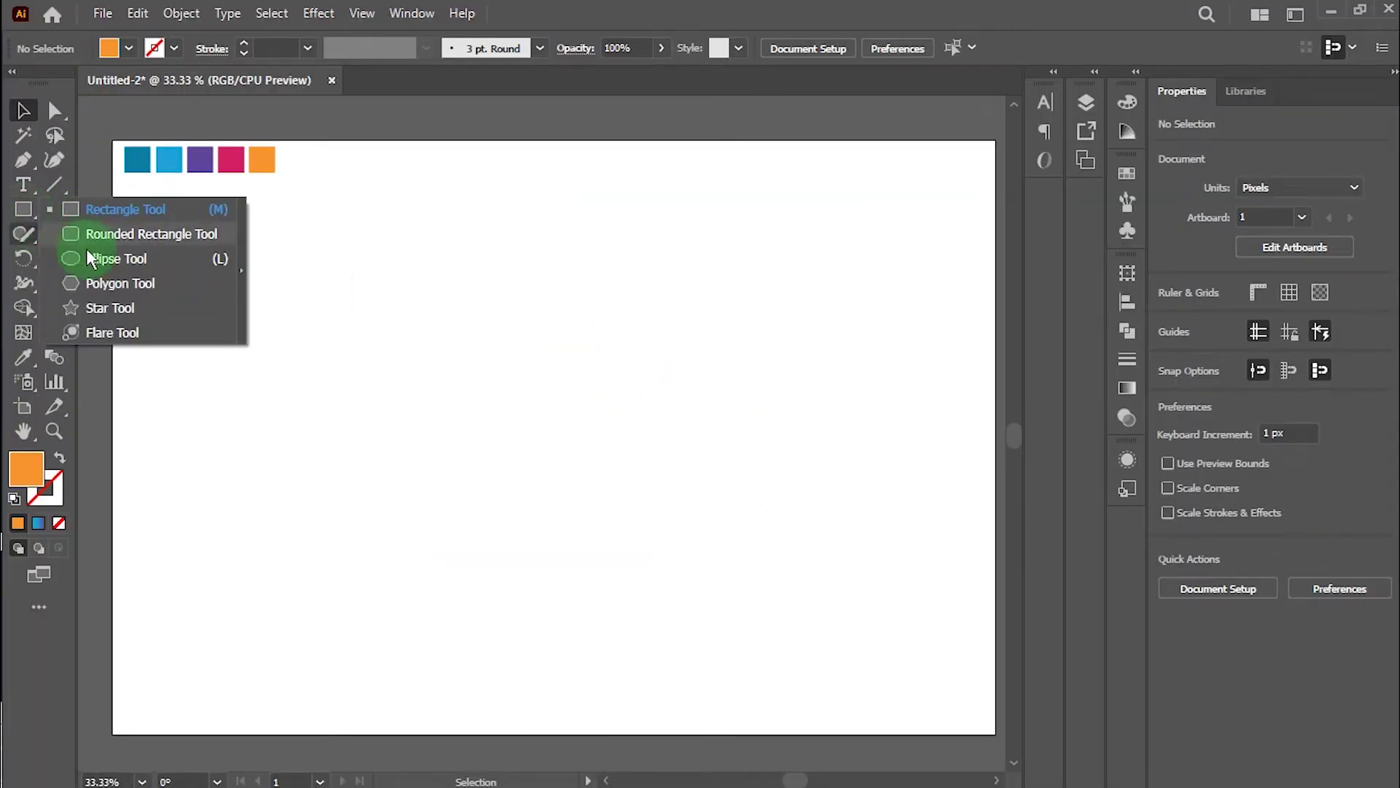
pyautogui.click(117, 259)
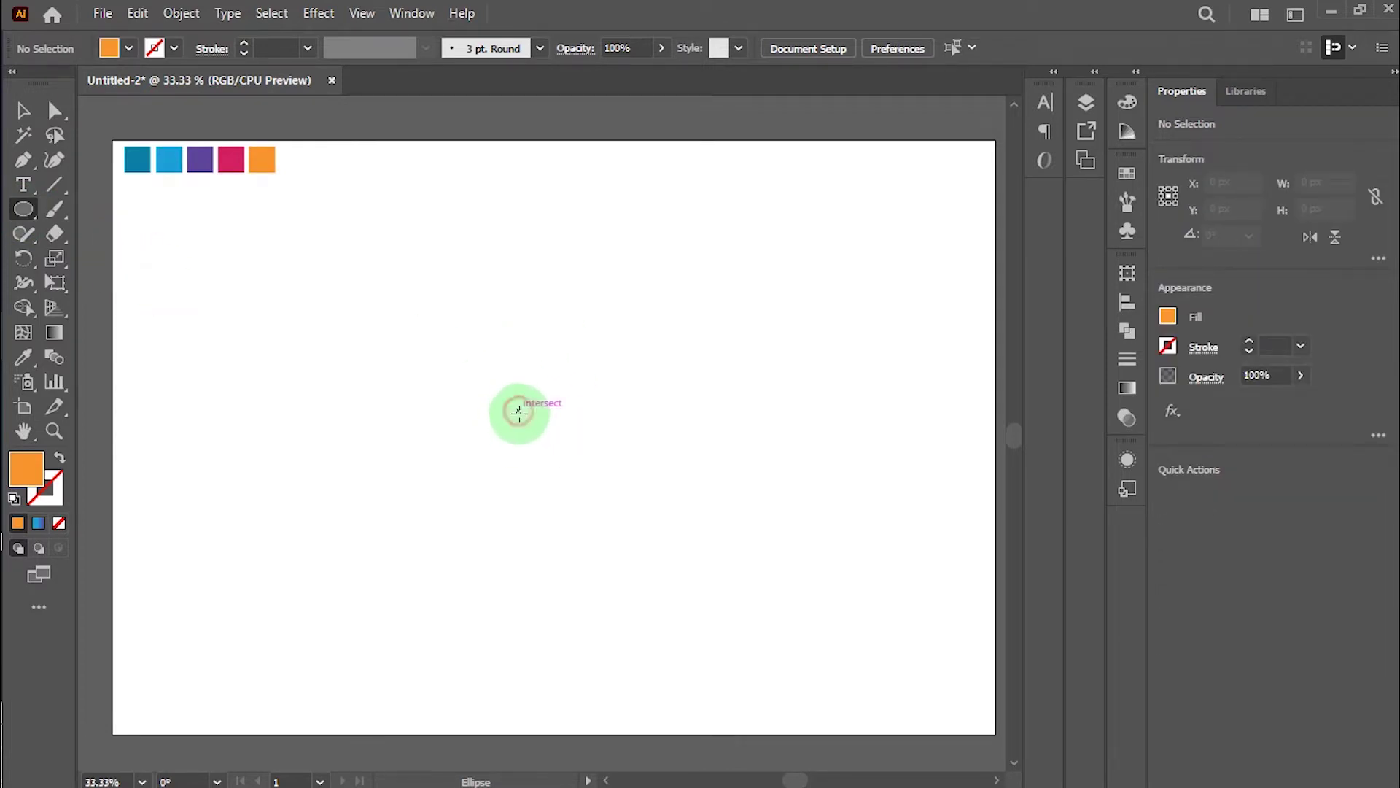
pyautogui.moveTo(518, 411); pyautogui.dragTo(636, 564)
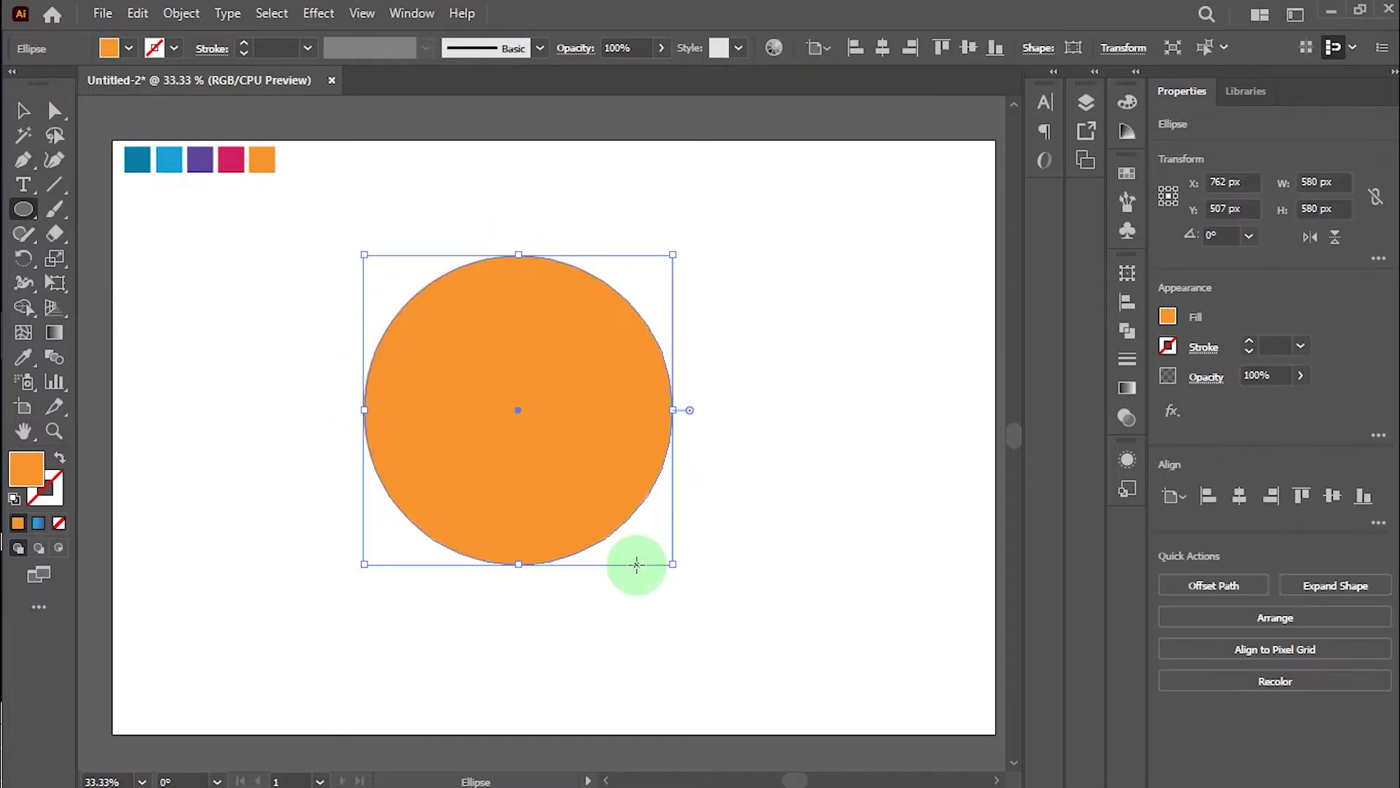
pyautogui.click(23, 357)
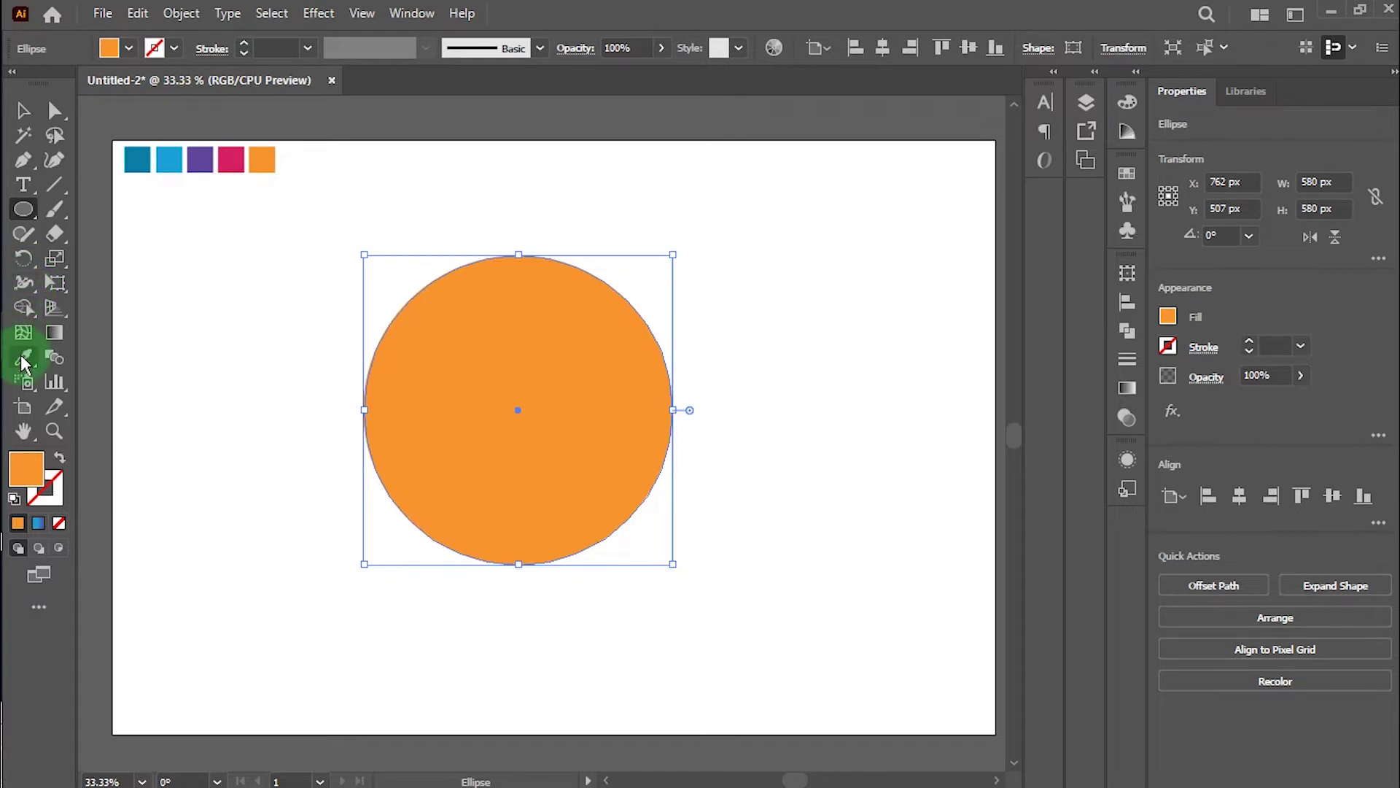
pyautogui.click(167, 164)
# Duplicate the blue circle in place with Copy and Paste in Front
pyautogui.click(24, 111)
pyautogui.click(177, 283)
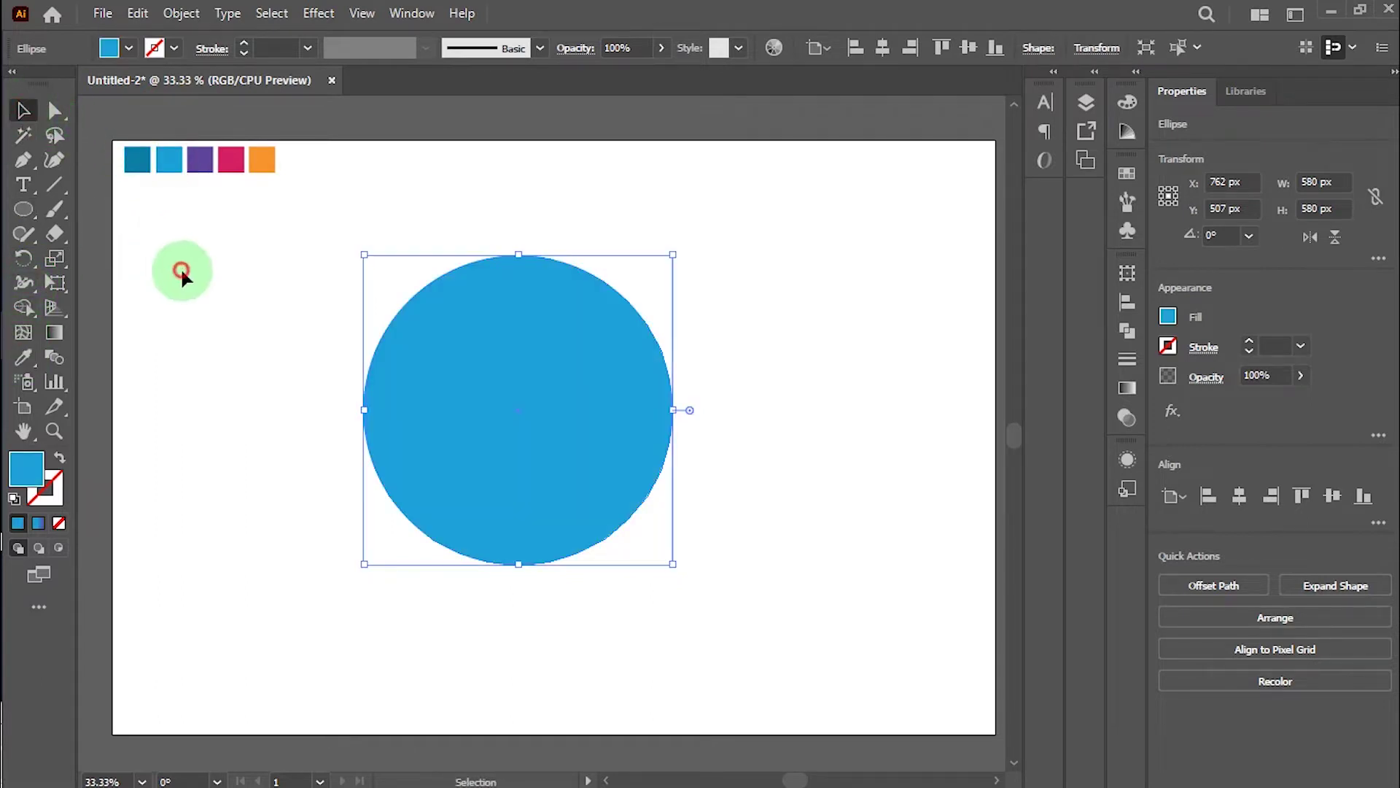
pyautogui.click(527, 429)
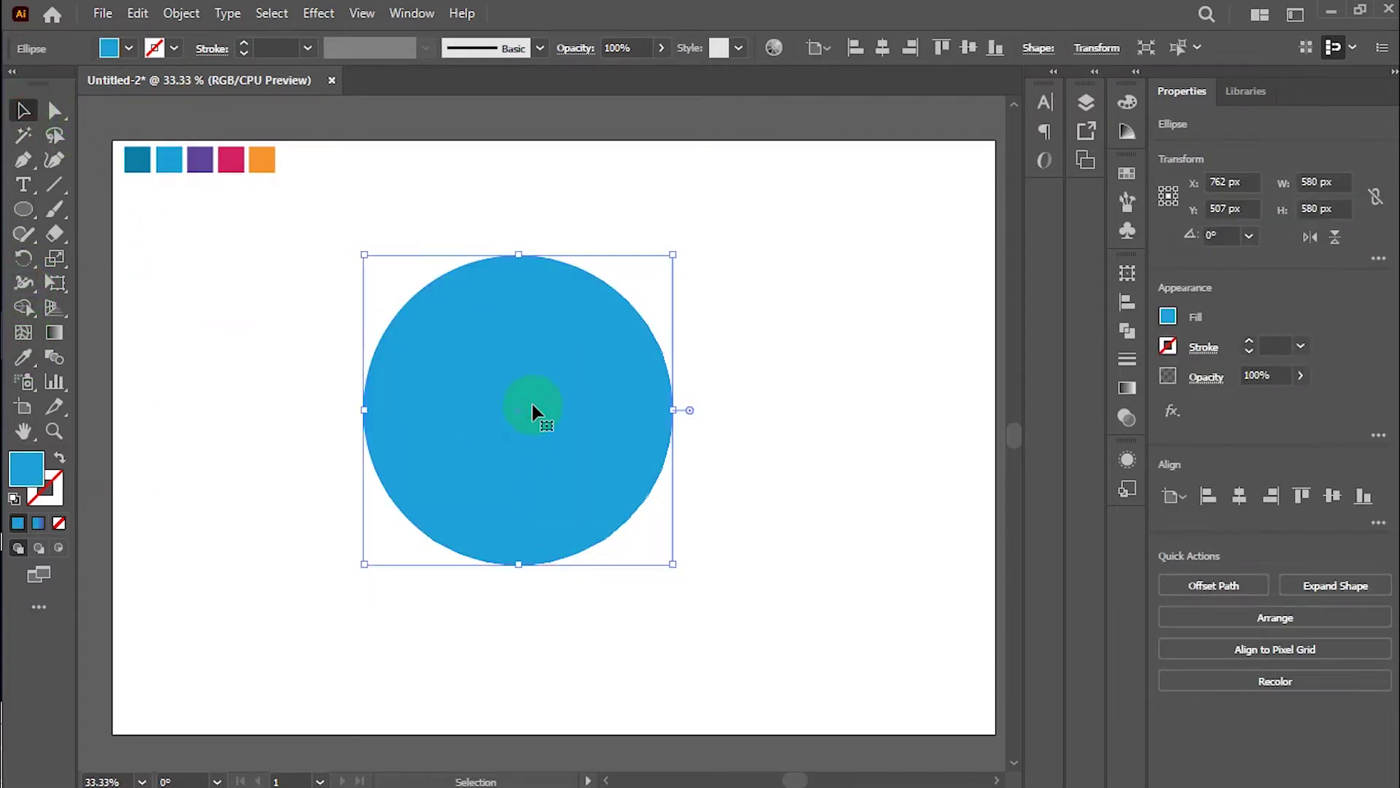
pyautogui.click(138, 14)
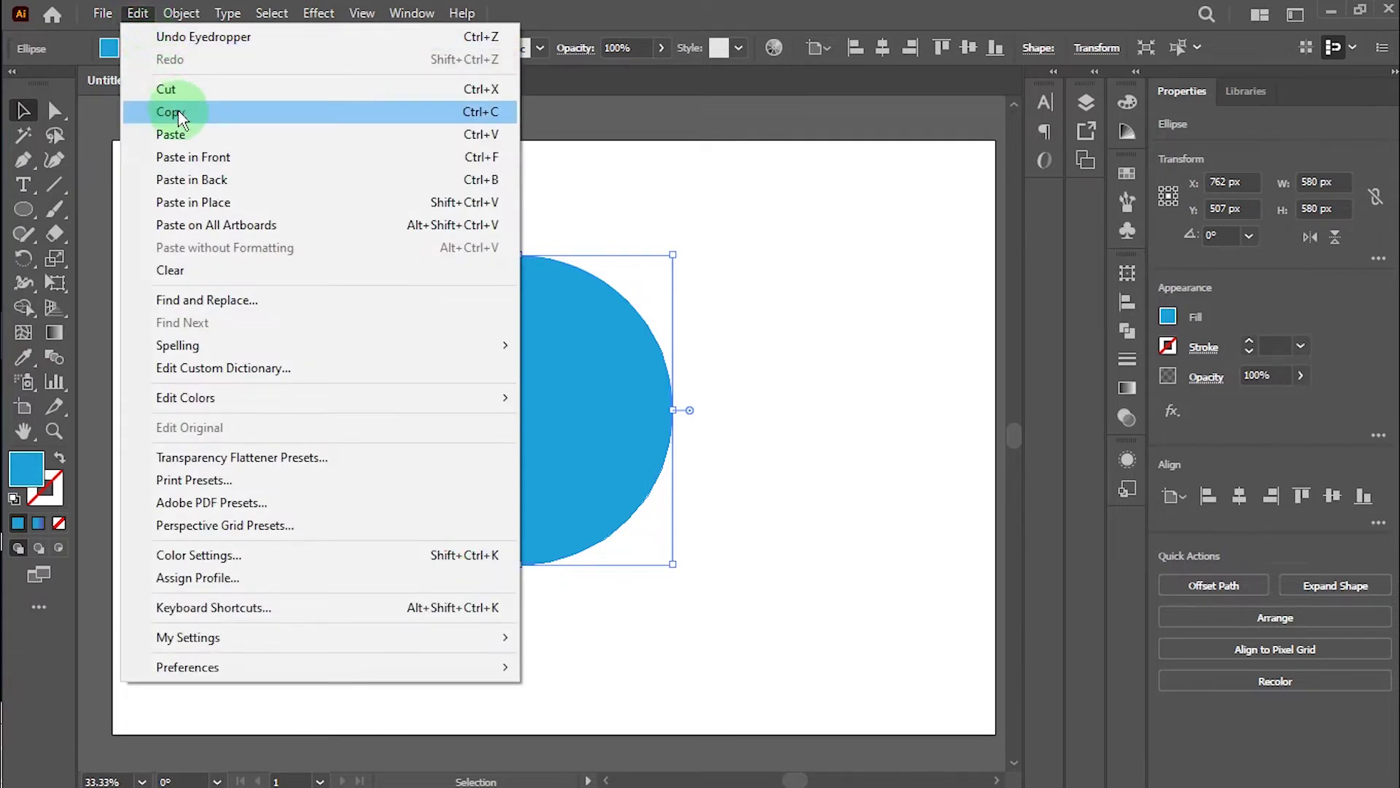
pyautogui.click(177, 110)
pyautogui.click(136, 16)
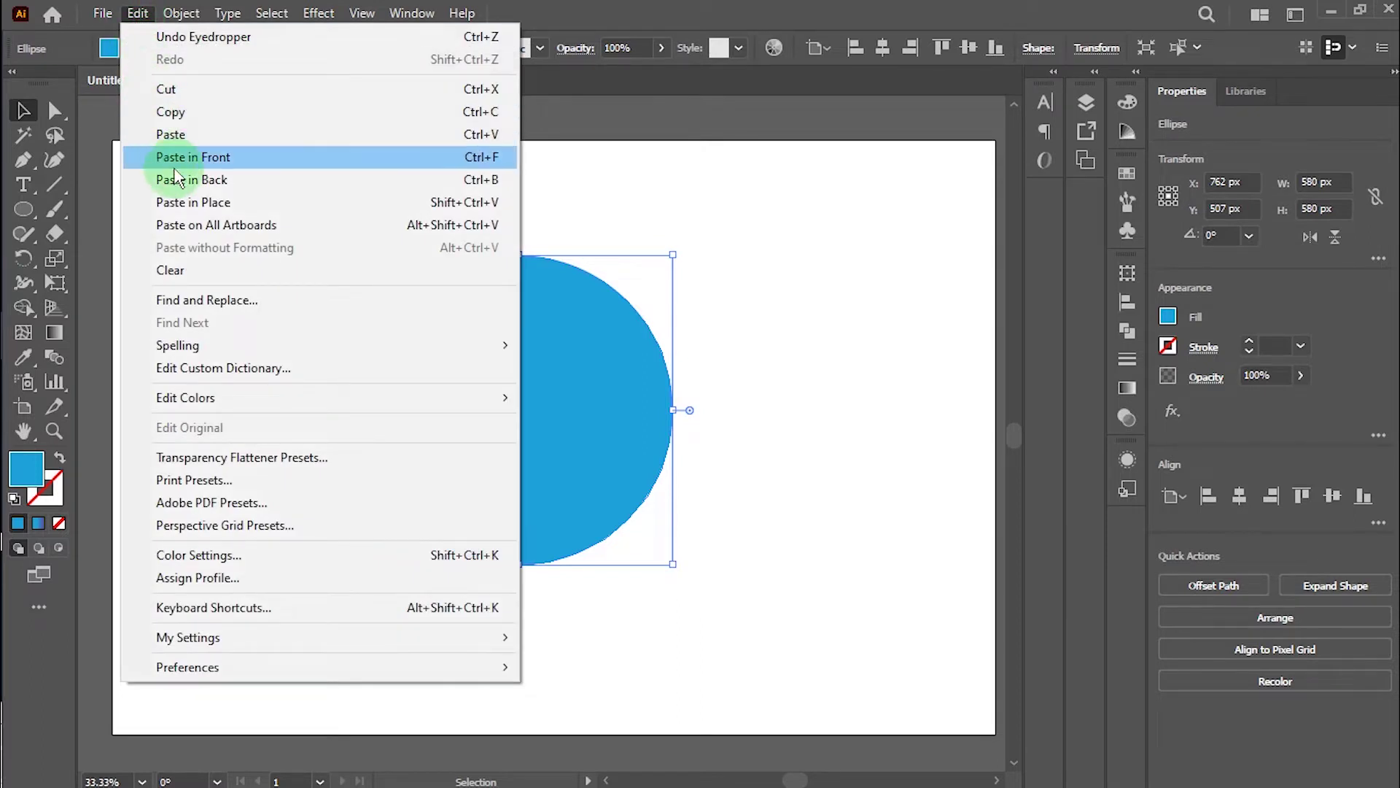
pyautogui.click(184, 202)
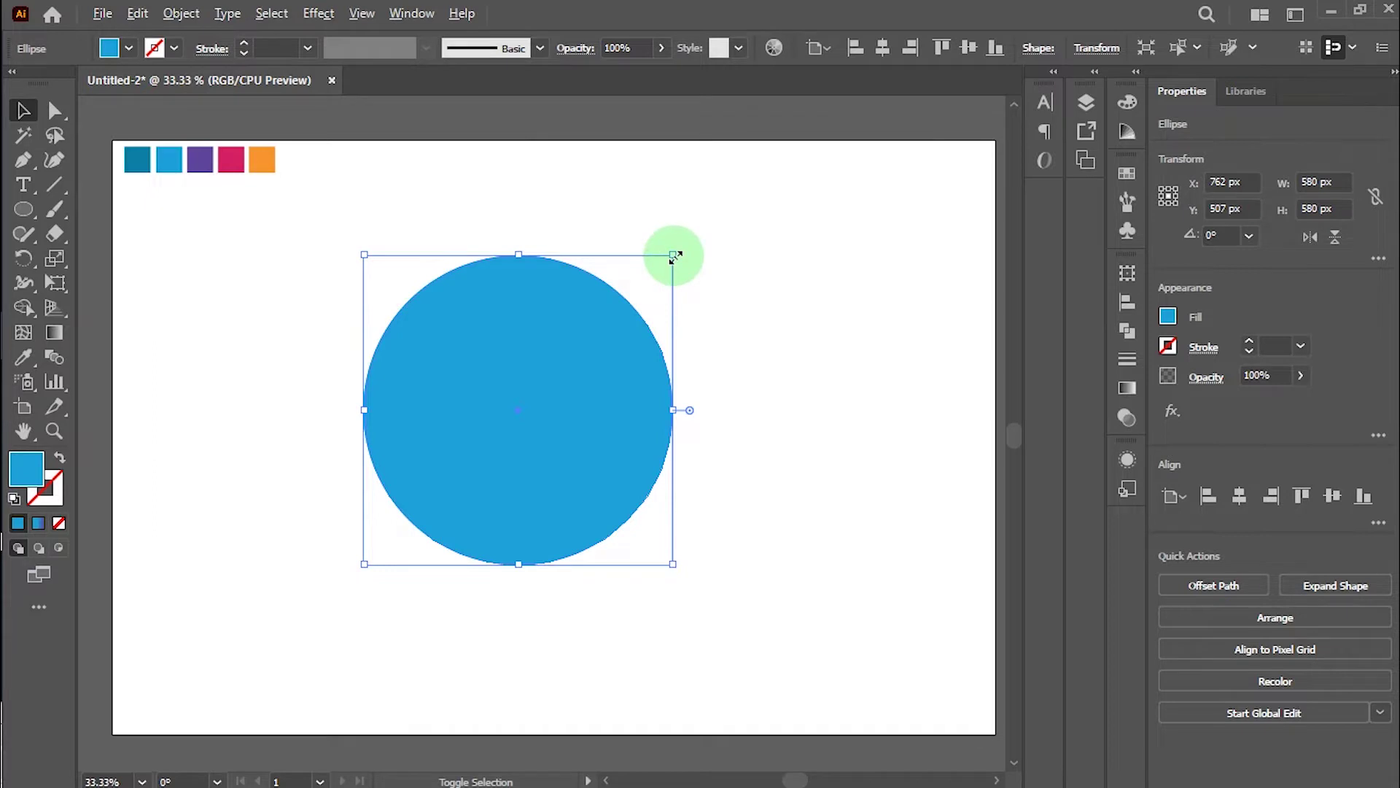
# Scale the copy down to a centred 246 px circle and colour it with the orange swatch
pyautogui.moveTo(673, 256); pyautogui.dragTo(612, 344)
pyautogui.click(24, 357)
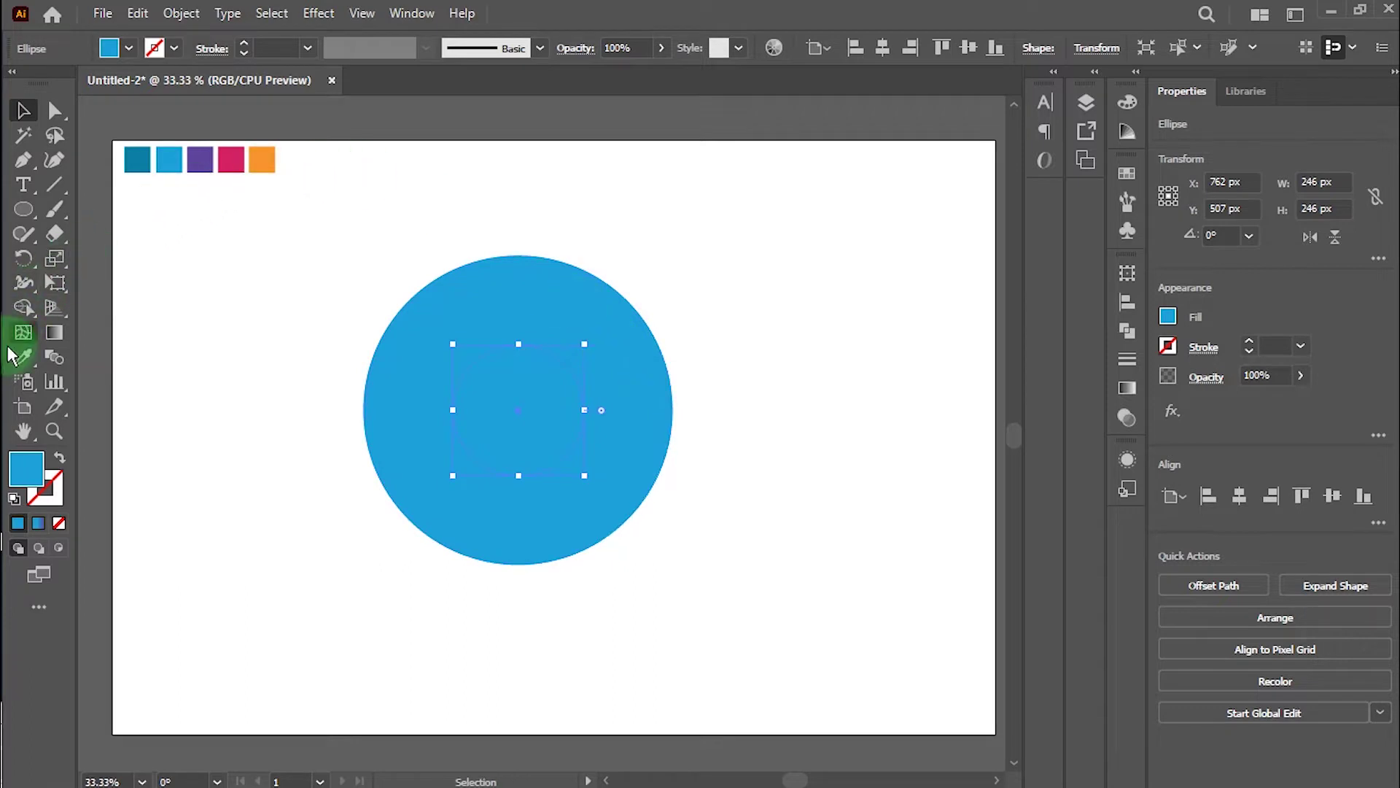
pyautogui.click(264, 160)
pyautogui.click(23, 110)
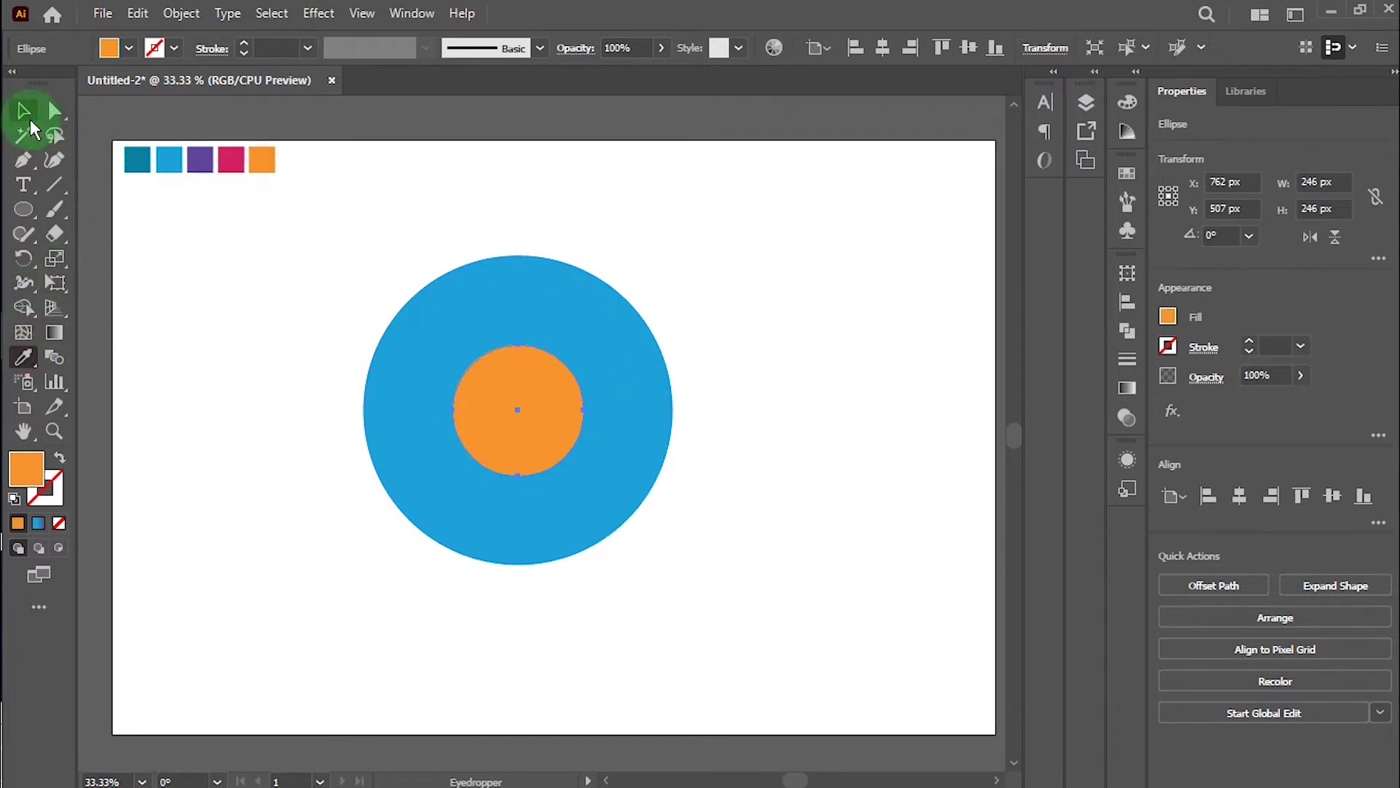
pyautogui.click(196, 275)
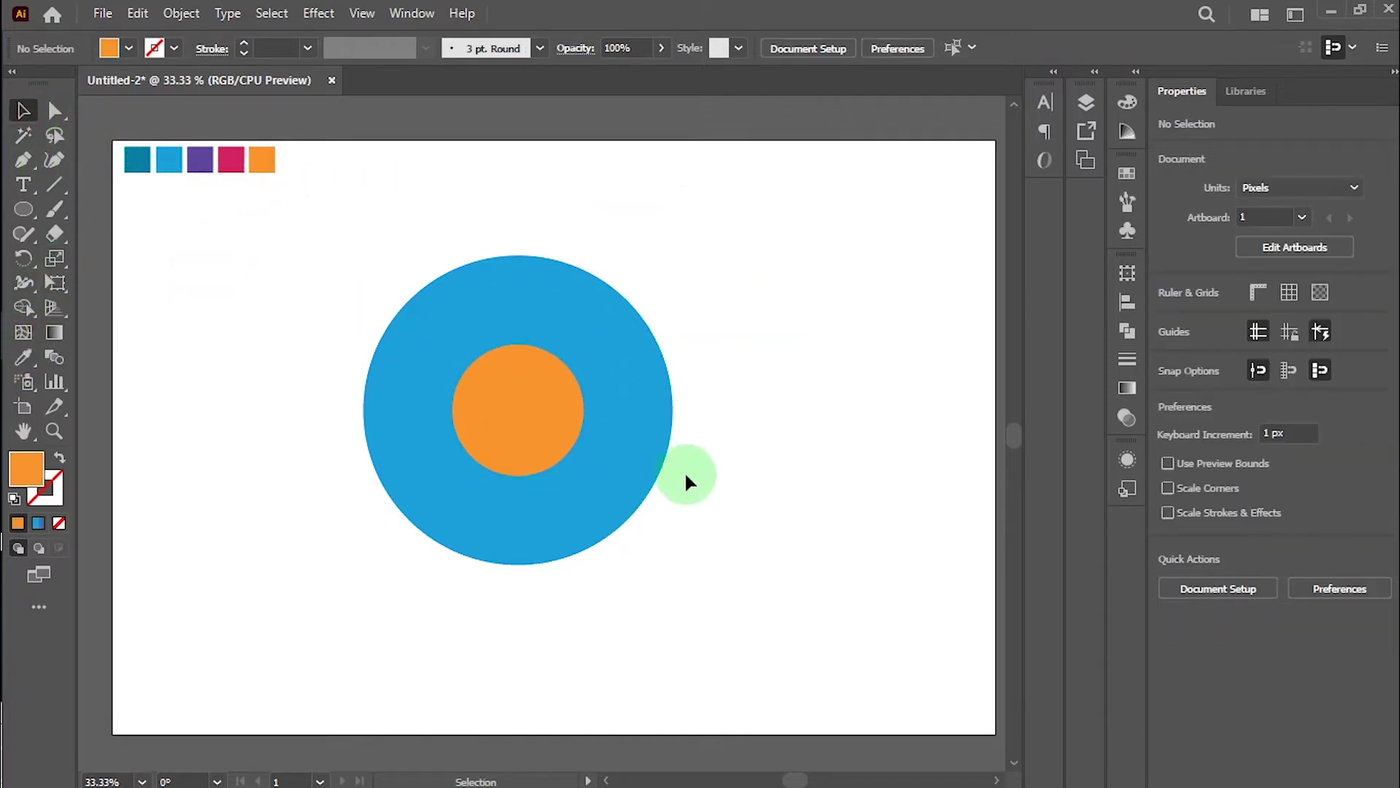
# Enlarge the orange circle to 260 px and punch it out of the blue circle with Shape Builder
pyautogui.scroll(1, 686, 482)
pyautogui.scroll(1, 687, 482)
pyautogui.click(546, 481)
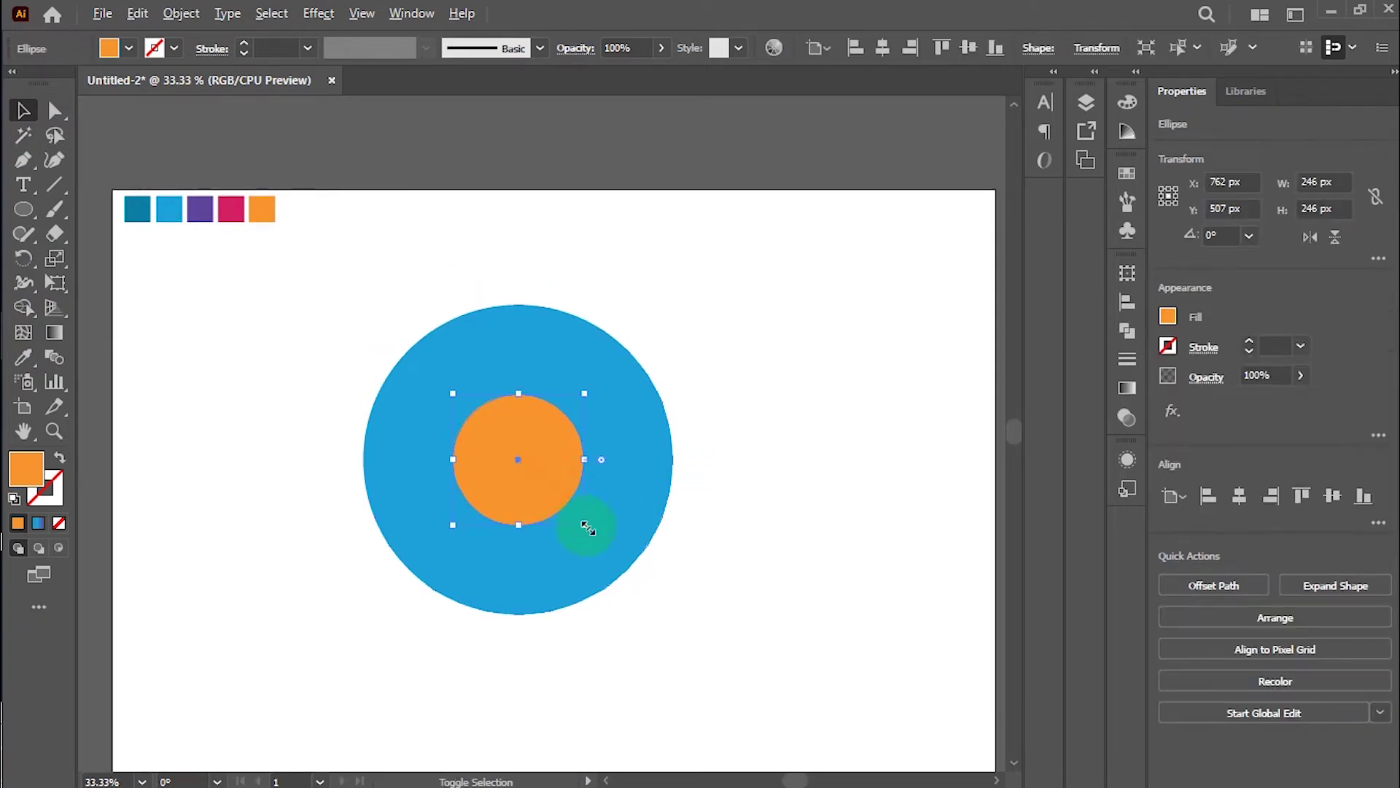
pyautogui.moveTo(584, 524); pyautogui.dragTo(590, 532)
pyautogui.click(725, 500)
pyautogui.moveTo(428, 291); pyautogui.dragTo(582, 554)
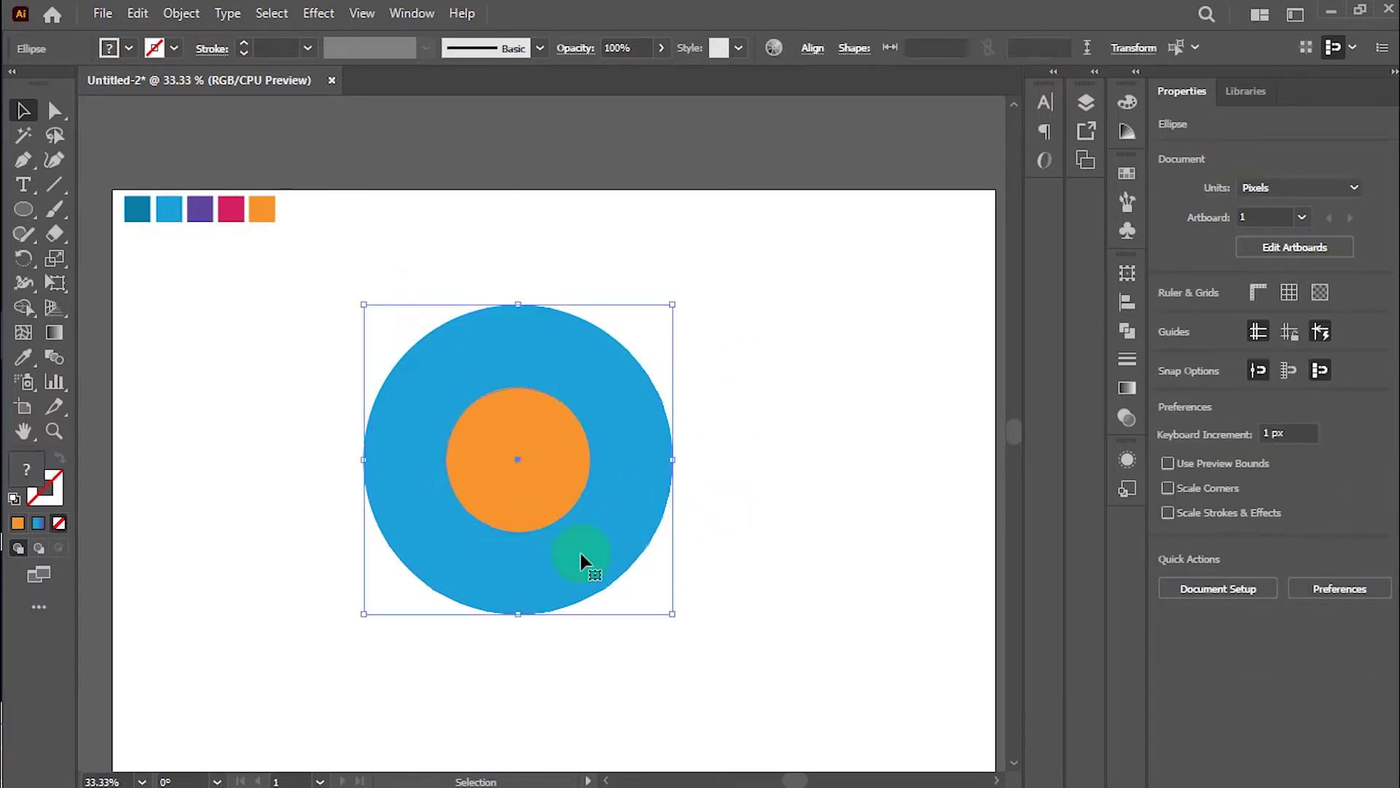
pyautogui.click(23, 307)
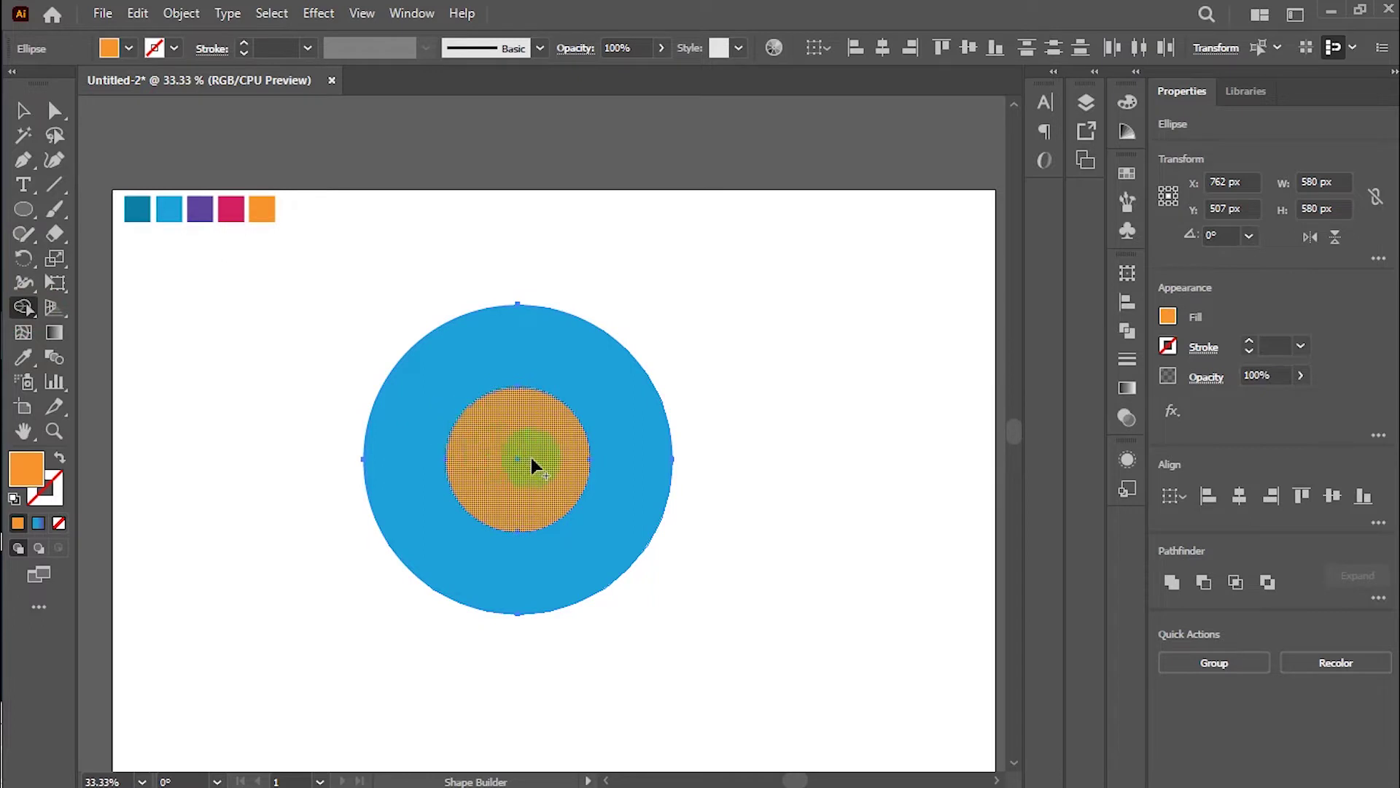
pyautogui.keyDown('alt'); pyautogui.click(528, 446); pyautogui.keyUp('alt')
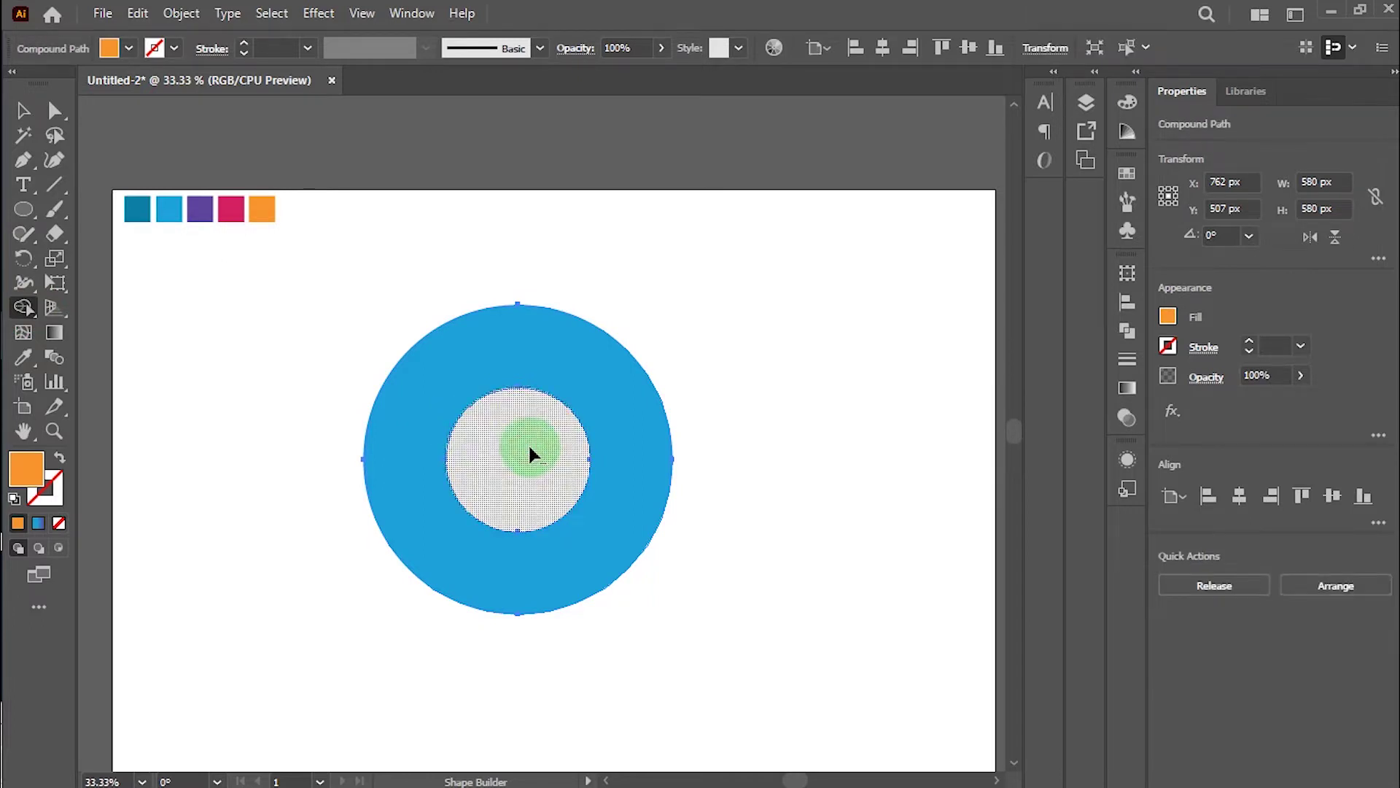
# Scale the blue ring to 446 px across and nudge it right and down
pyautogui.click(23, 111)
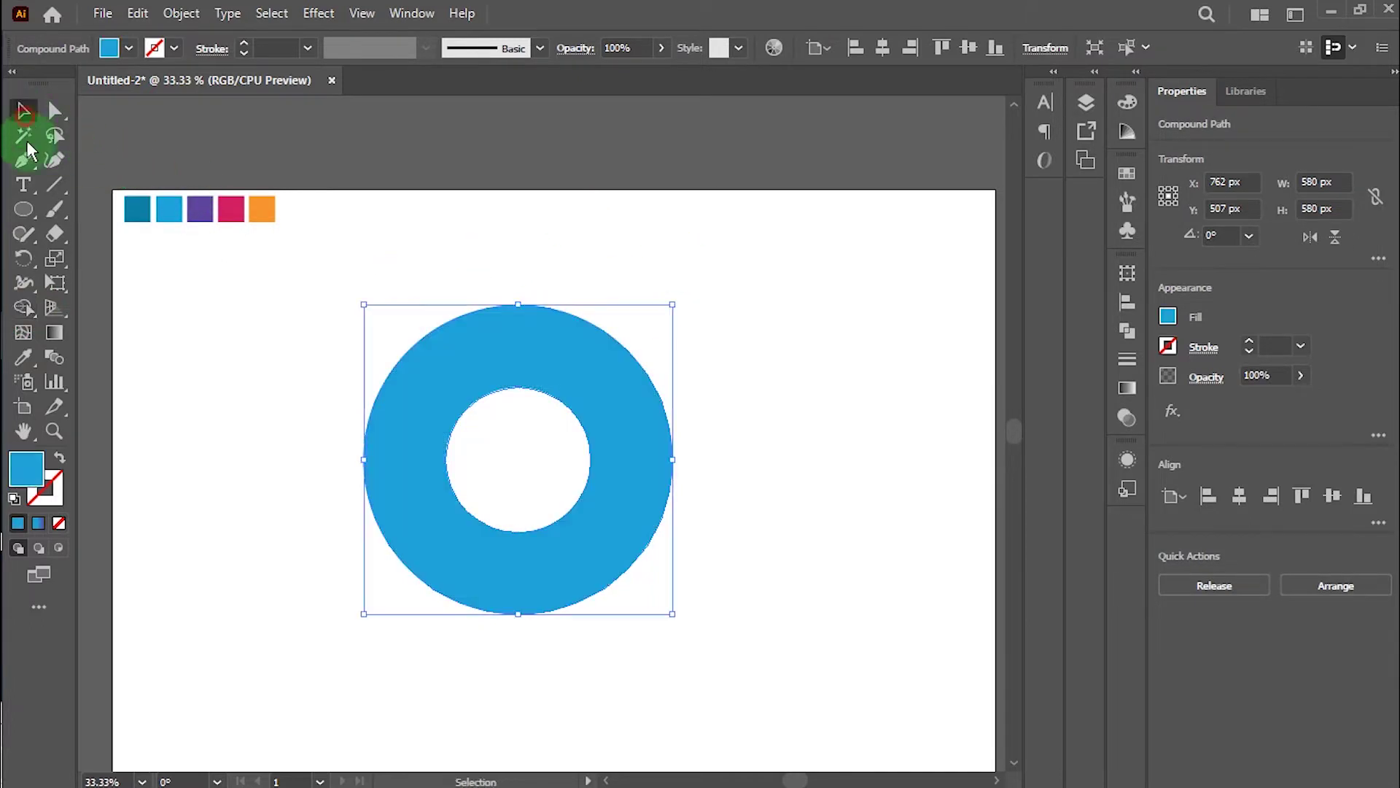
pyautogui.click(284, 318)
pyautogui.click(633, 466)
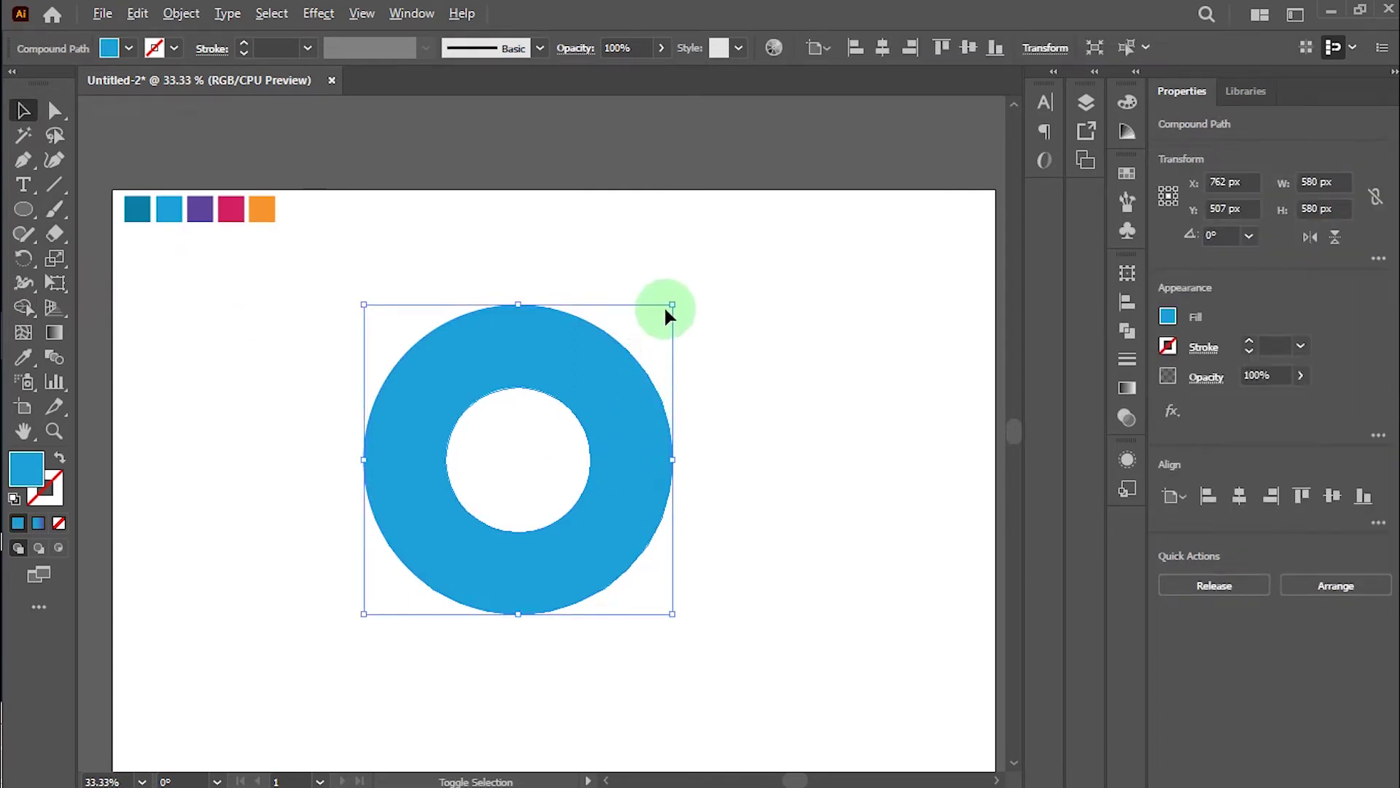
pyautogui.moveTo(669, 302); pyautogui.dragTo(638, 341)
pyautogui.moveTo(629, 438); pyautogui.dragTo(651, 492)
# Draw a 118 × 380 px blue rectangle rising from the ring's left edge as the b's stem
pyautogui.click(763, 468)
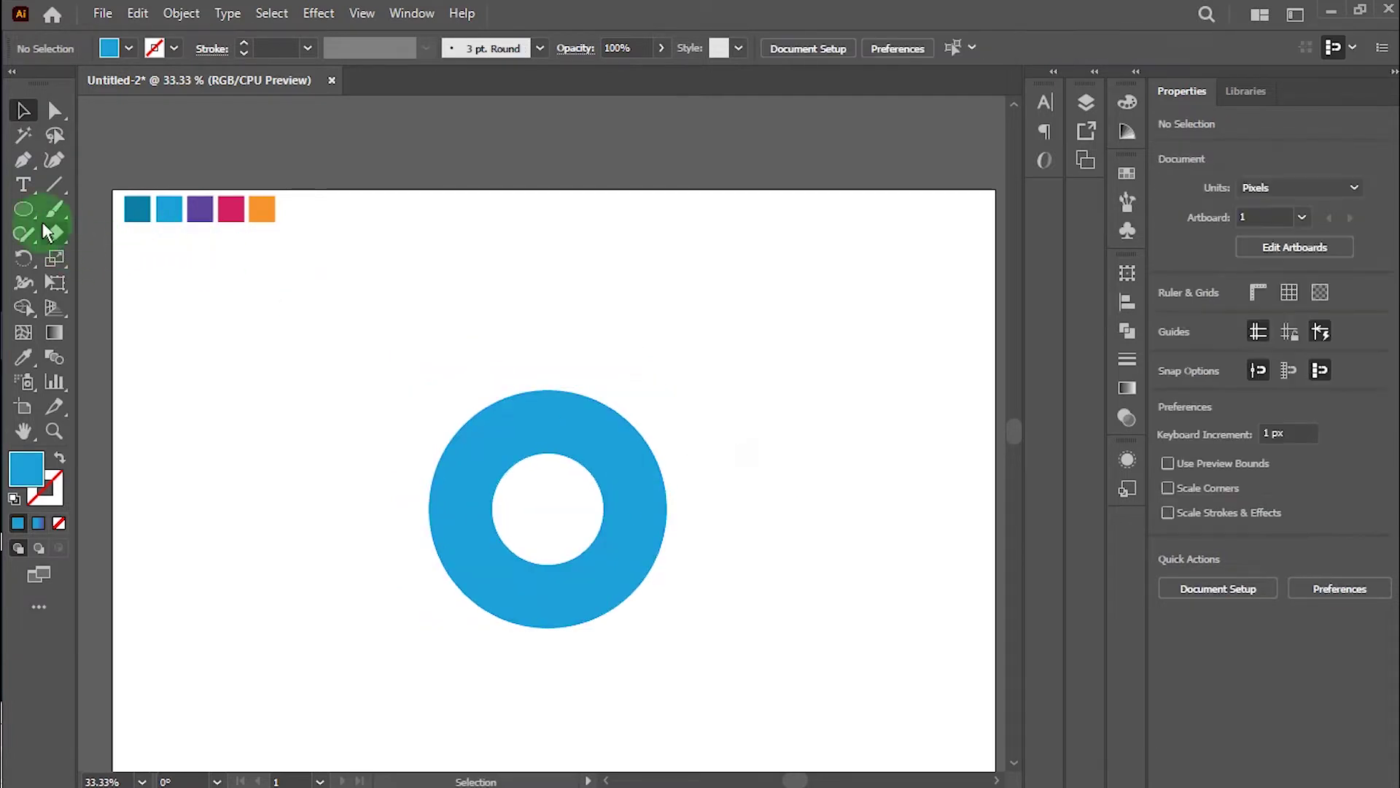
pyautogui.moveTo(24, 211); pyautogui.dragTo(93, 209)
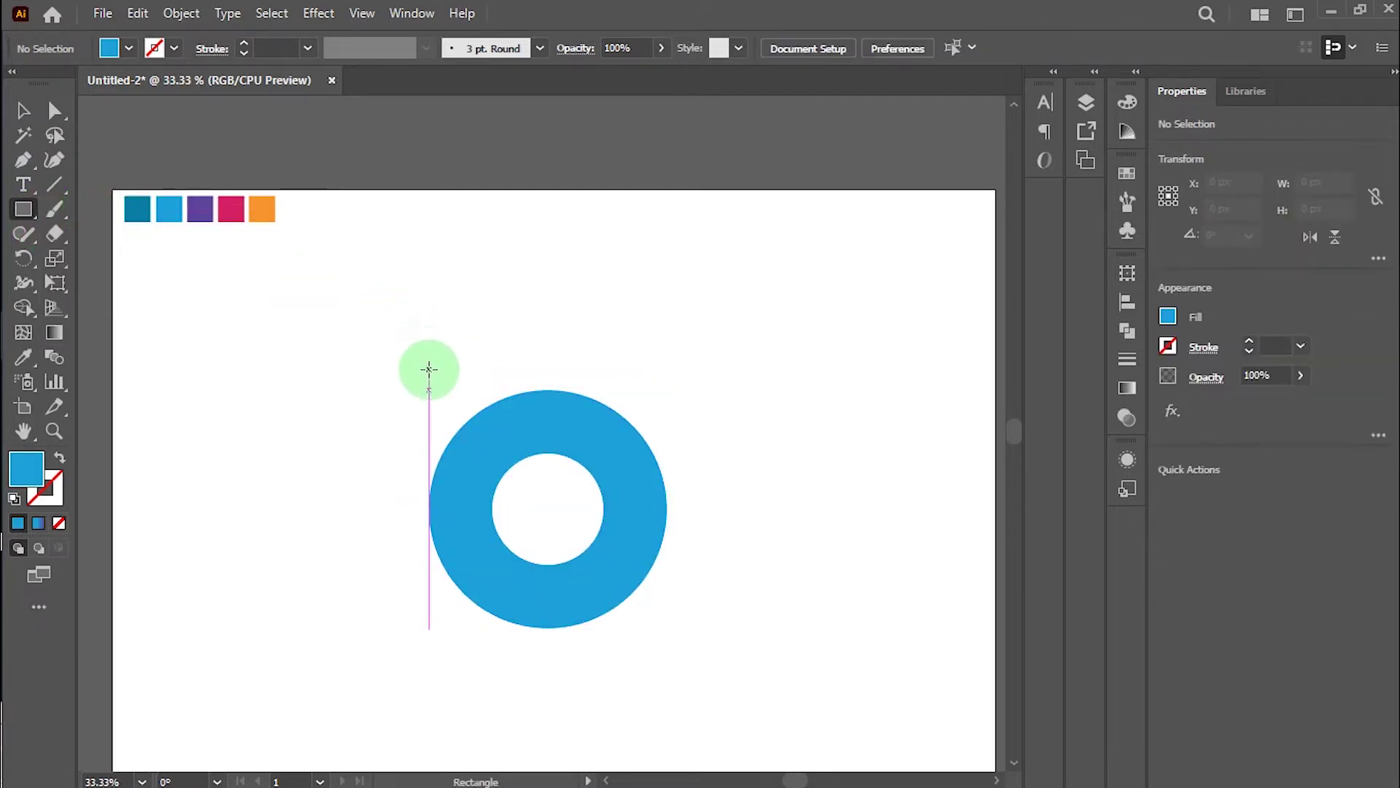
pyautogui.moveTo(428, 318); pyautogui.dragTo(490, 521)
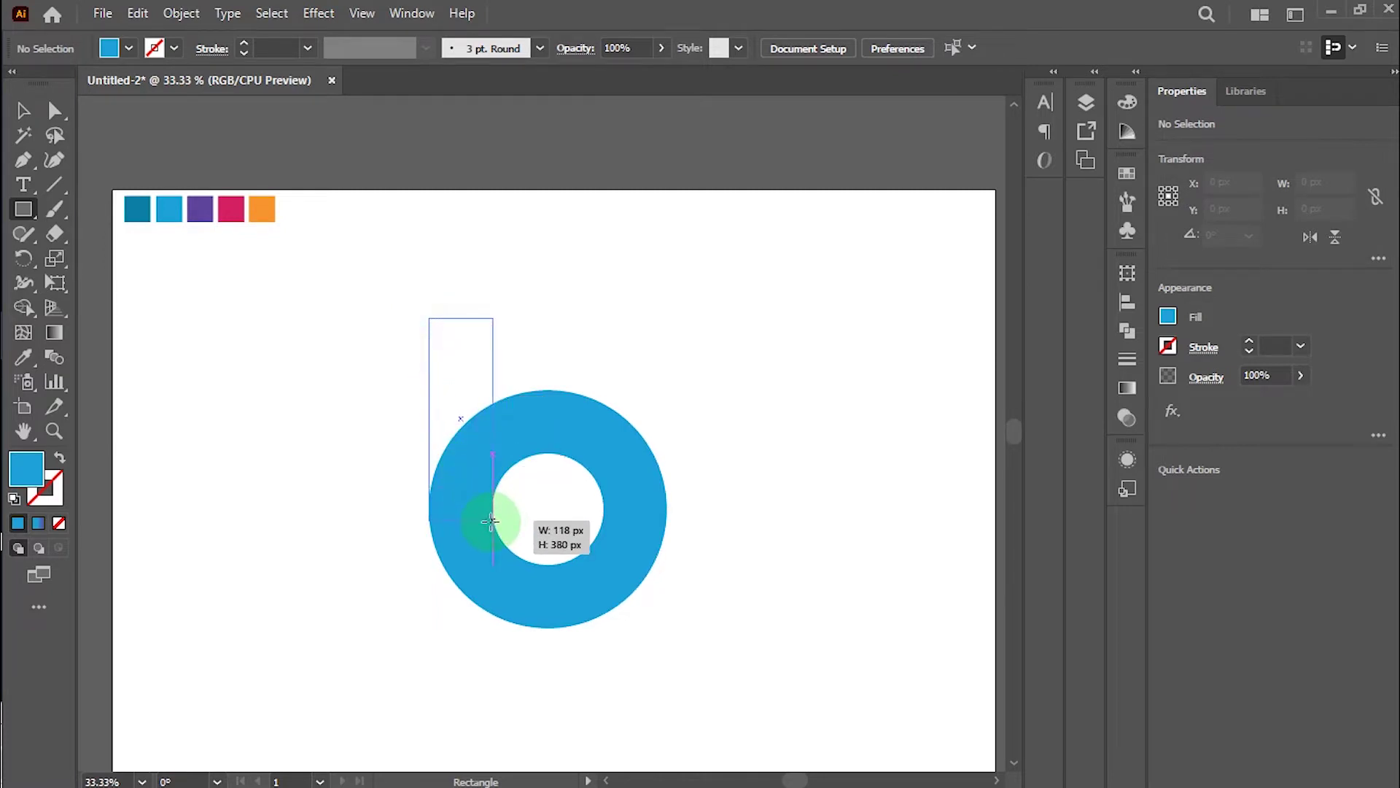
pyautogui.moveTo(490, 521); pyautogui.dragTo(490, 520)
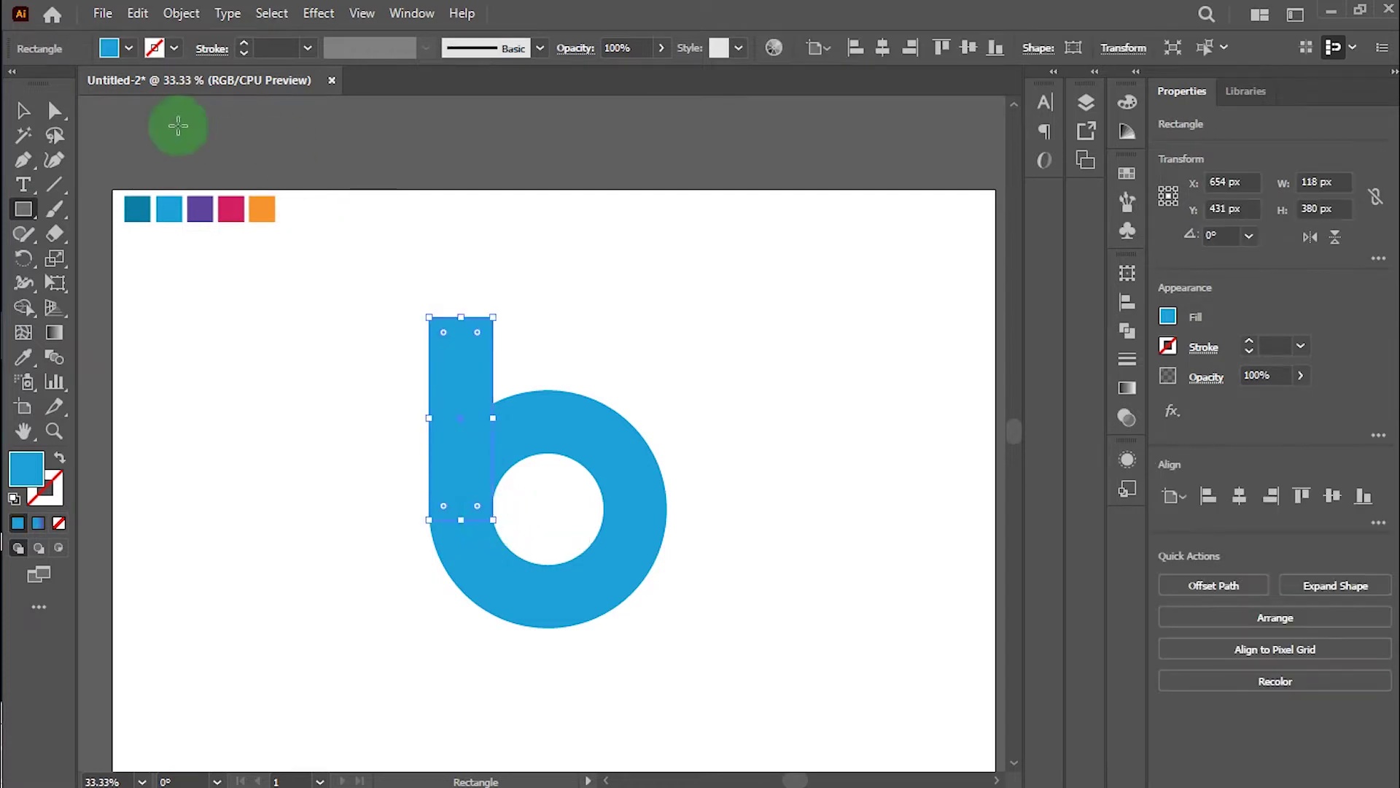
pyautogui.click(22, 110)
pyautogui.click(241, 330)
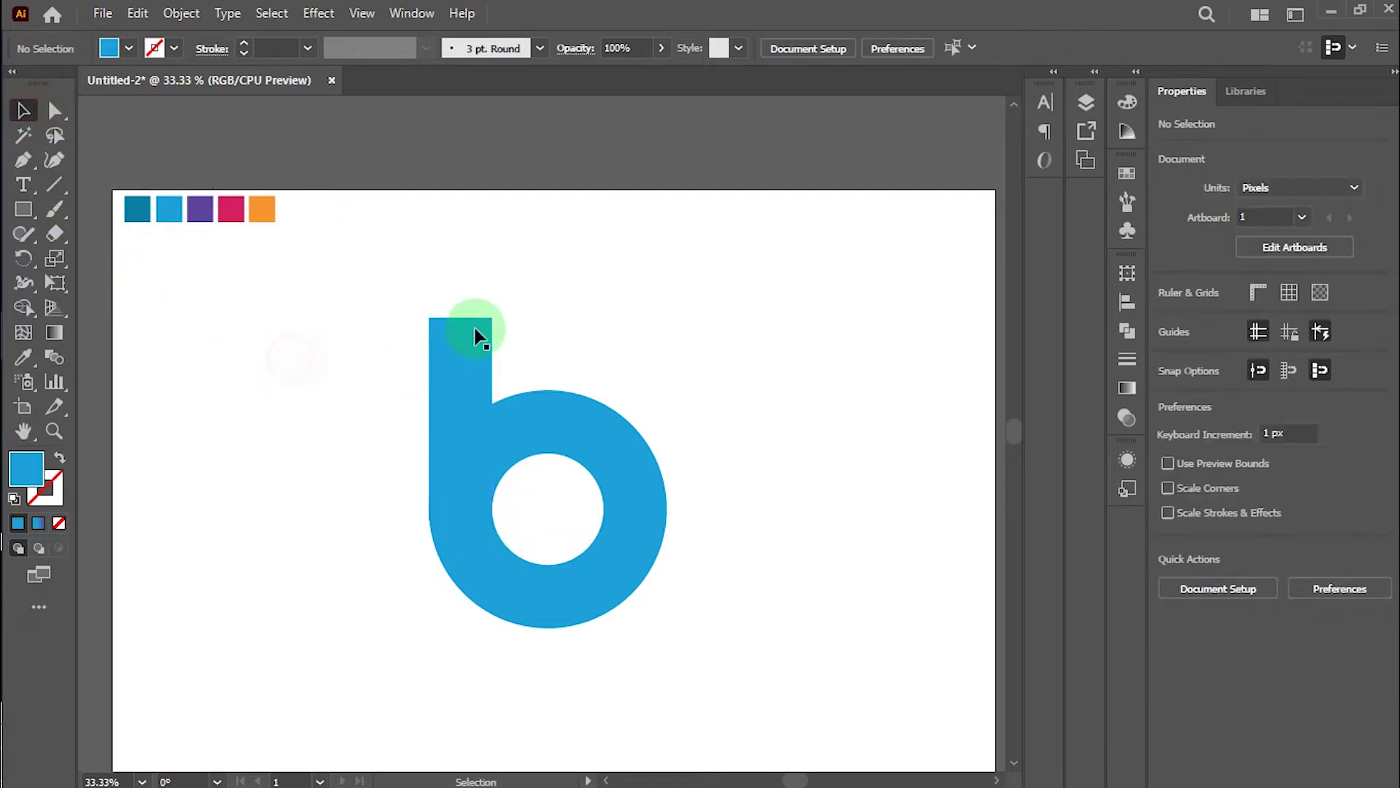
pyautogui.click(461, 328)
pyautogui.click(537, 319)
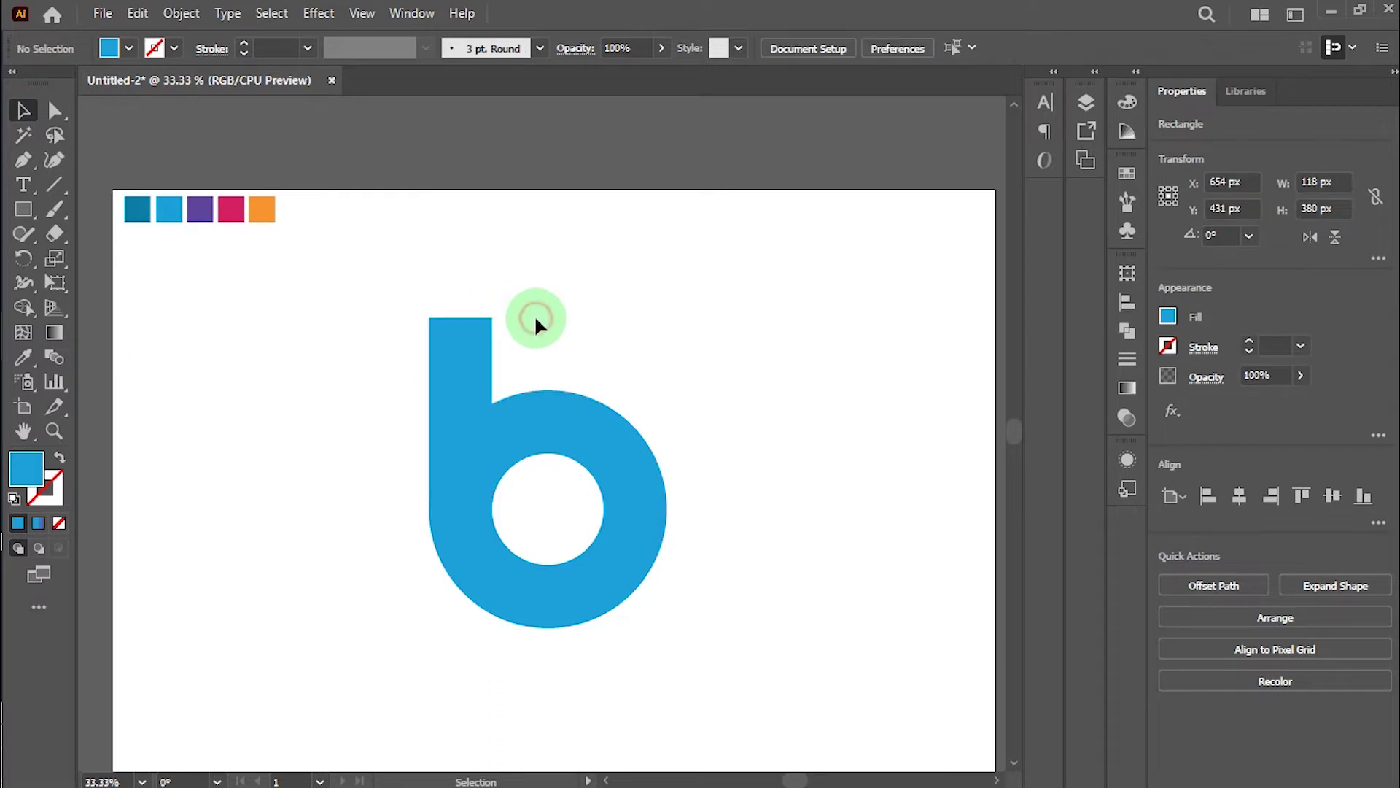
pyautogui.click(625, 485)
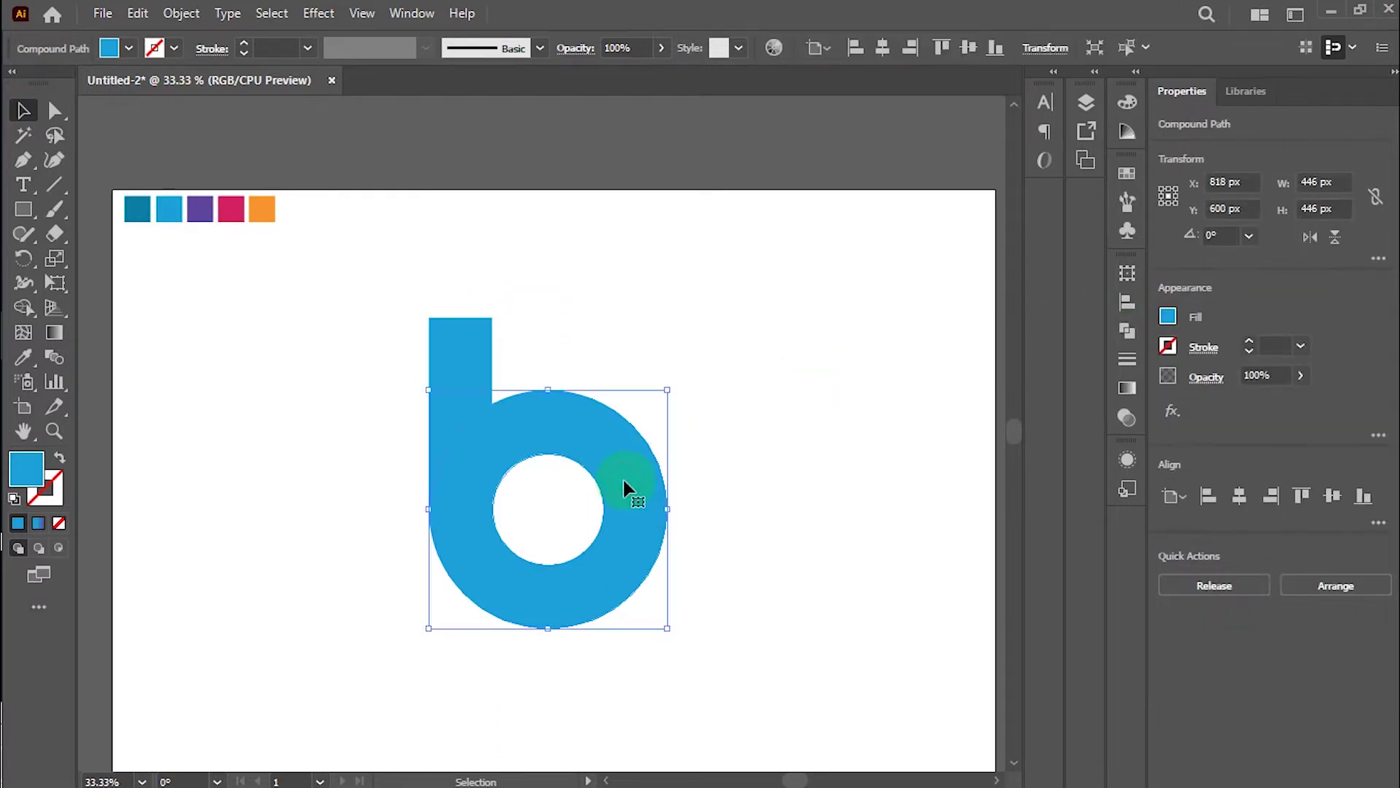
# Pen-draw a closed house-shaped path with a roof peak and walls wrapping the b's upper part
pyautogui.click(188, 405)
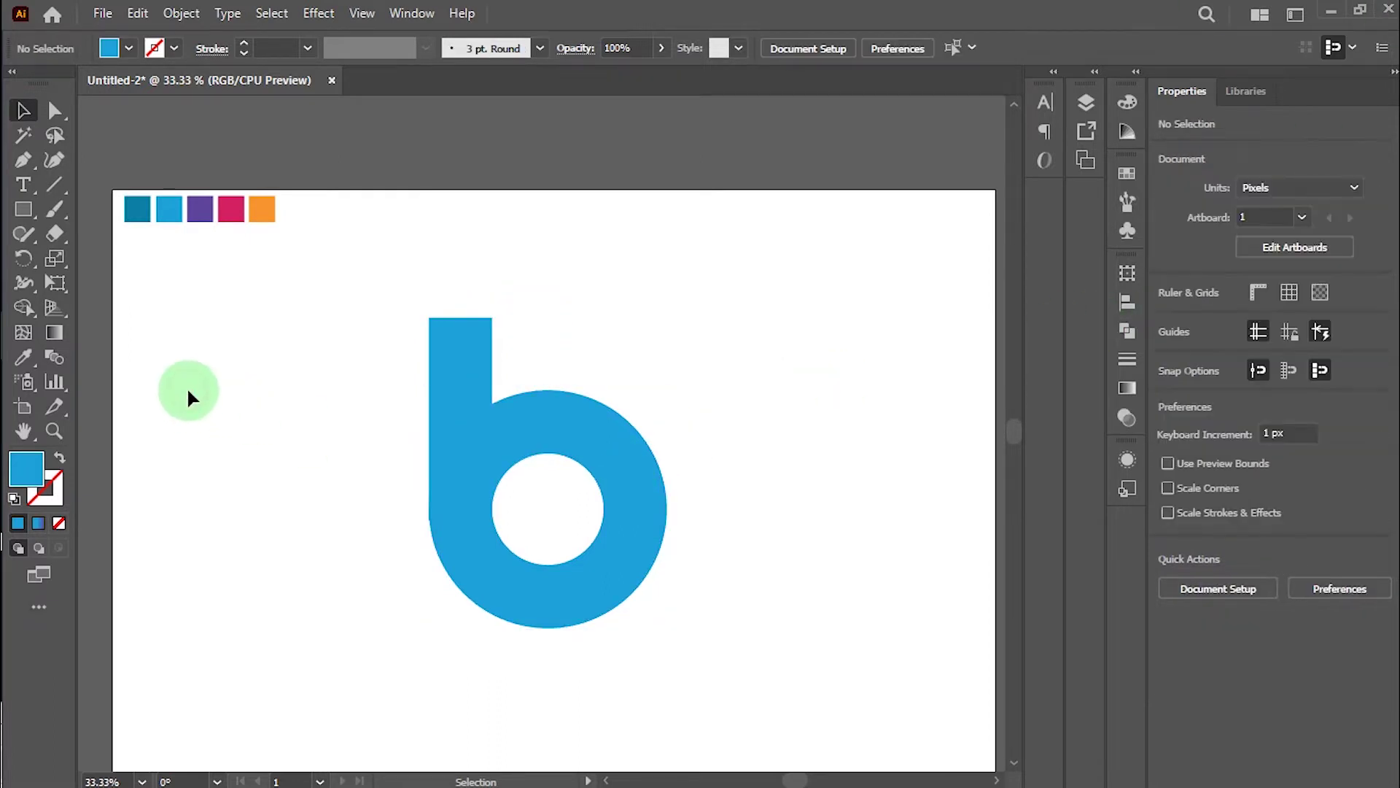
pyautogui.click(26, 161)
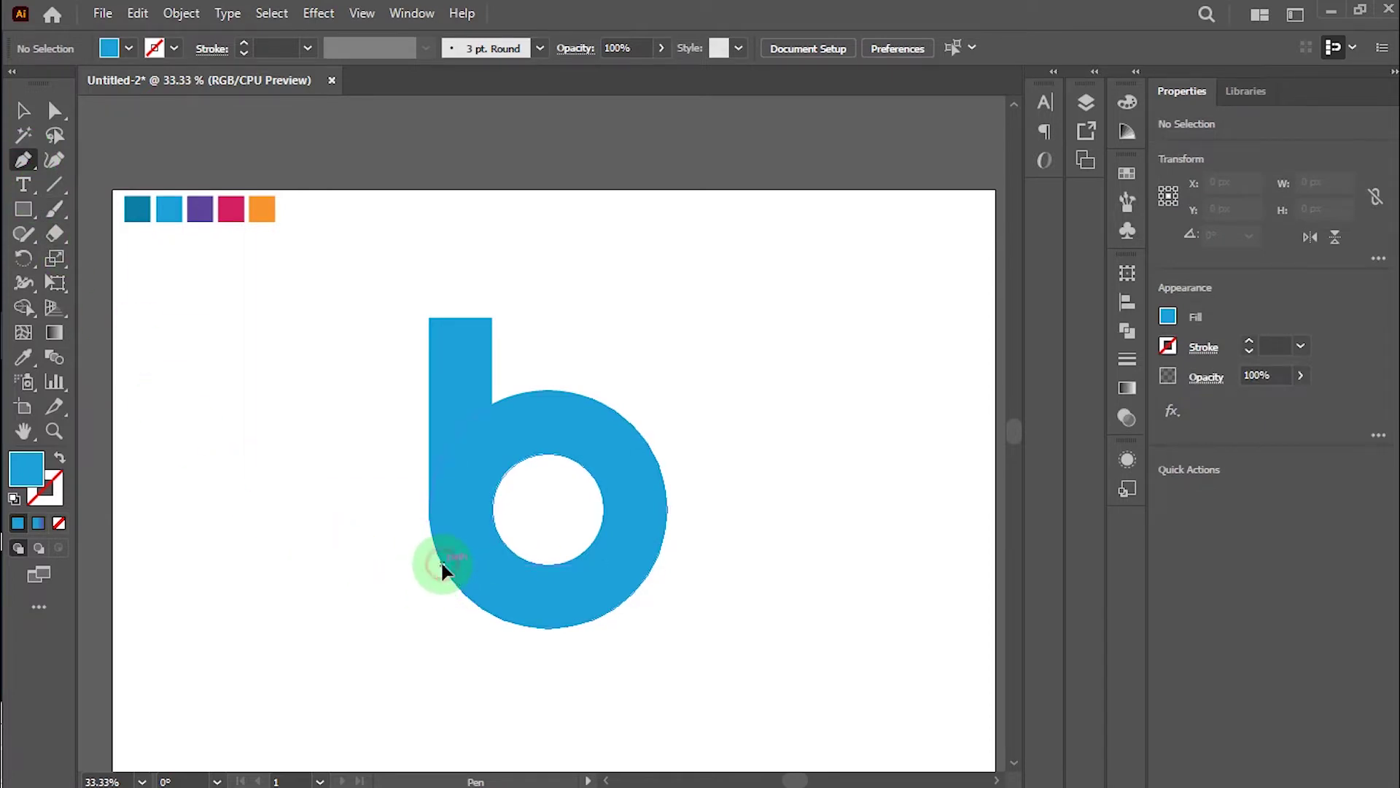
pyautogui.click(442, 565)
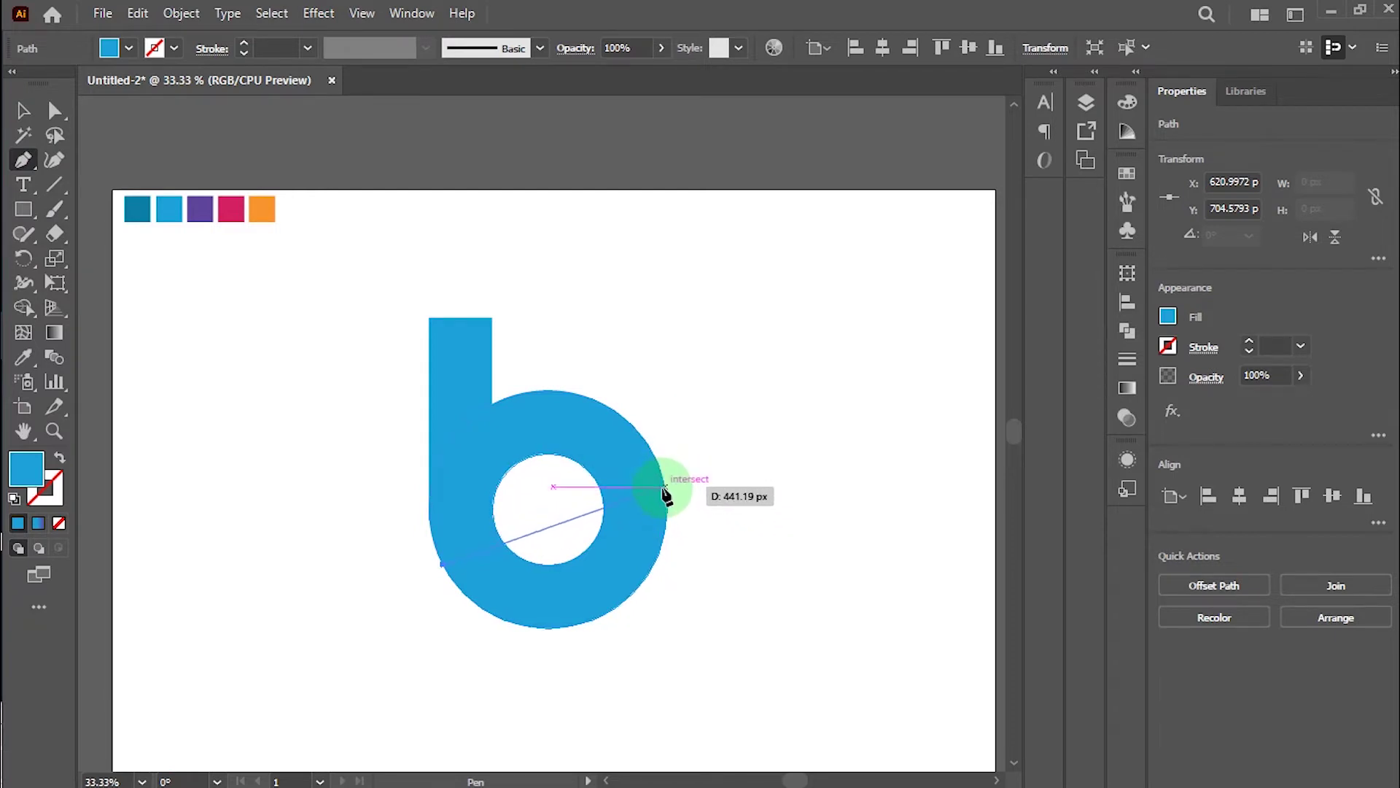
pyautogui.moveTo(665, 486); pyautogui.dragTo(827, 603)
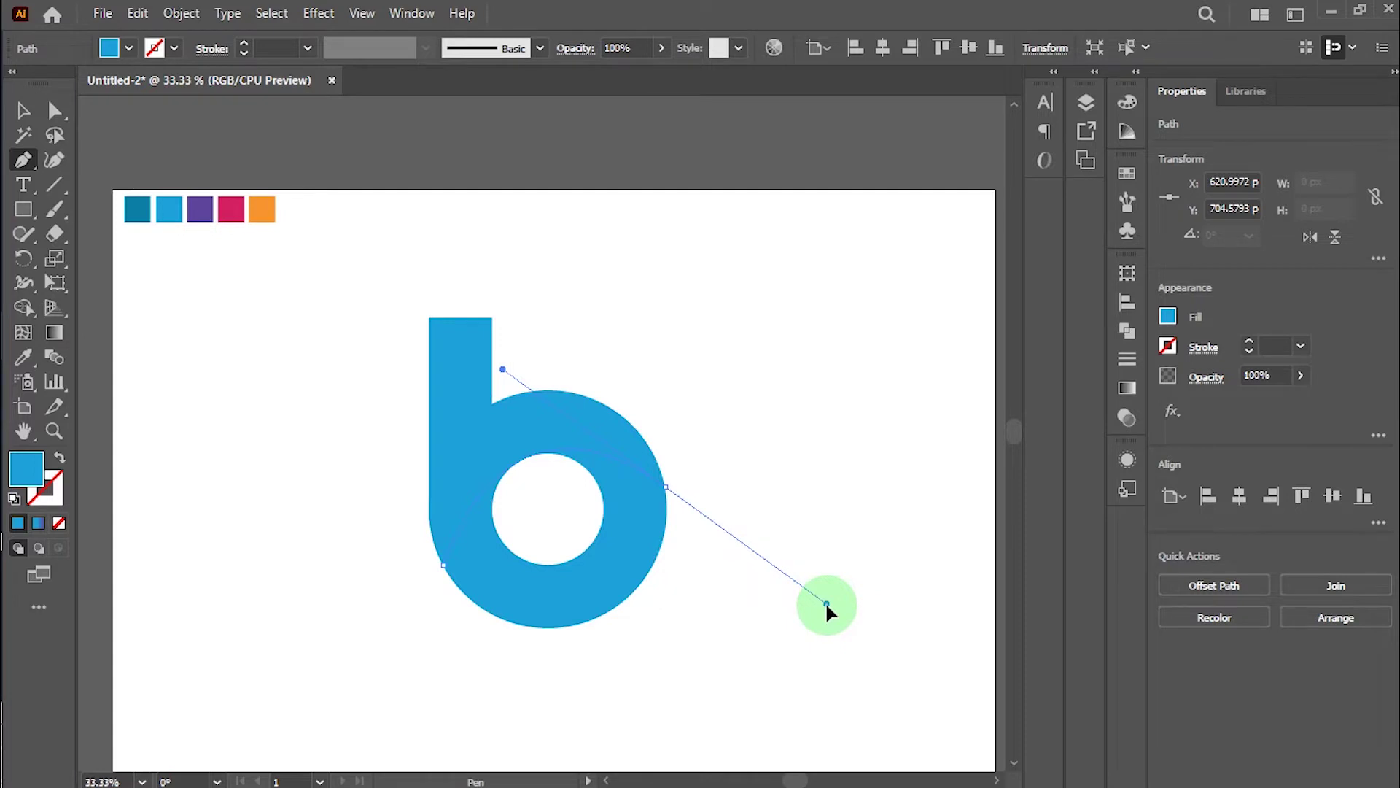
pyautogui.moveTo(826, 603); pyautogui.dragTo(826, 602)
pyautogui.moveTo(679, 493)
pyautogui.mouseDown()
pyautogui.moveTo(634, 370)
pyautogui.moveTo(581, 281)
pyautogui.moveTo(553, 332)
pyautogui.mouseUp()
pyautogui.moveTo(379, 414); pyautogui.dragTo(381, 400)
pyautogui.moveTo(371, 532); pyautogui.dragTo(366, 510)
pyautogui.moveTo(398, 588); pyautogui.dragTo(401, 603)
pyautogui.moveTo(443, 565)
pyautogui.mouseDown()
pyautogui.moveTo(431, 597)
pyautogui.moveTo(446, 569)
pyautogui.mouseUp()
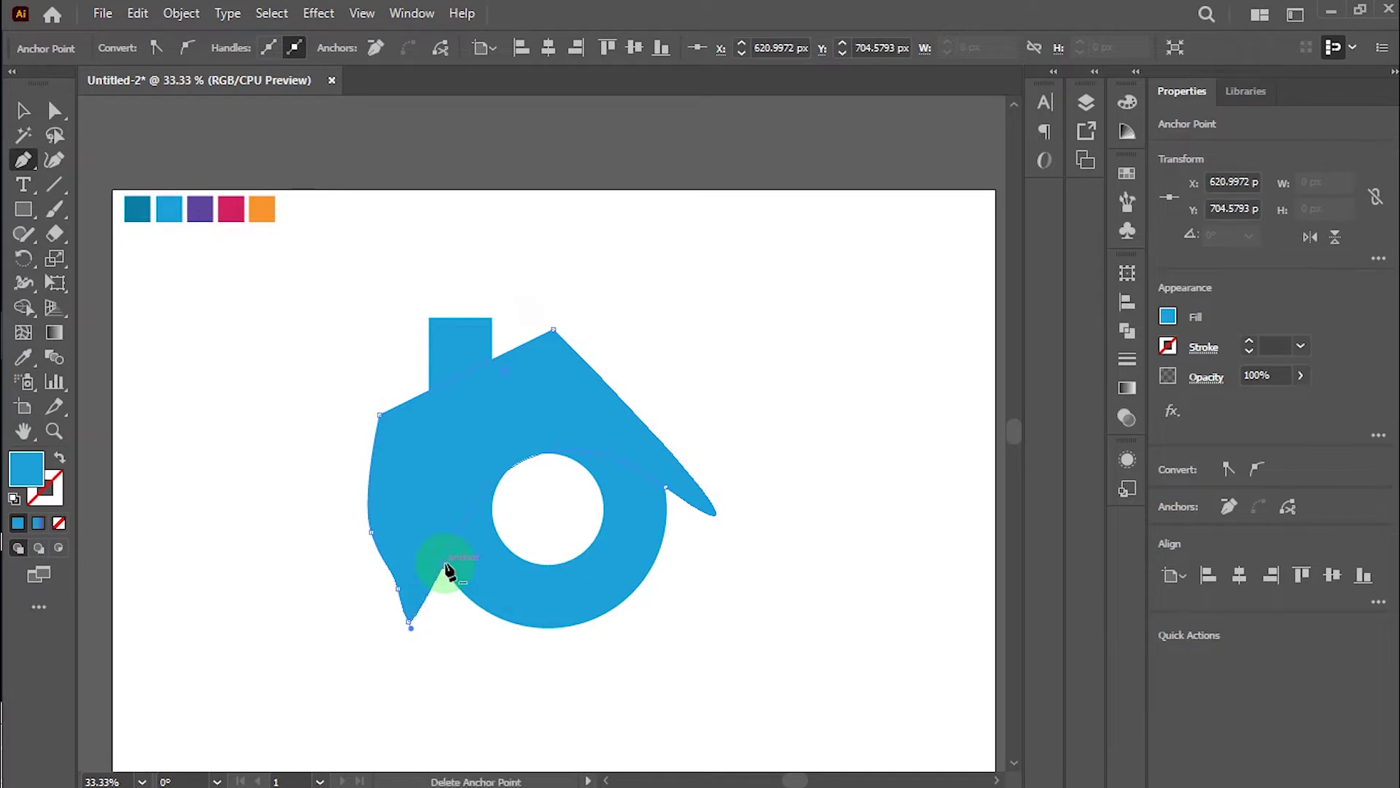
pyautogui.click(23, 110)
# Select the house shape and the b, then delete the roof region with Shape Builder
pyautogui.click(314, 394)
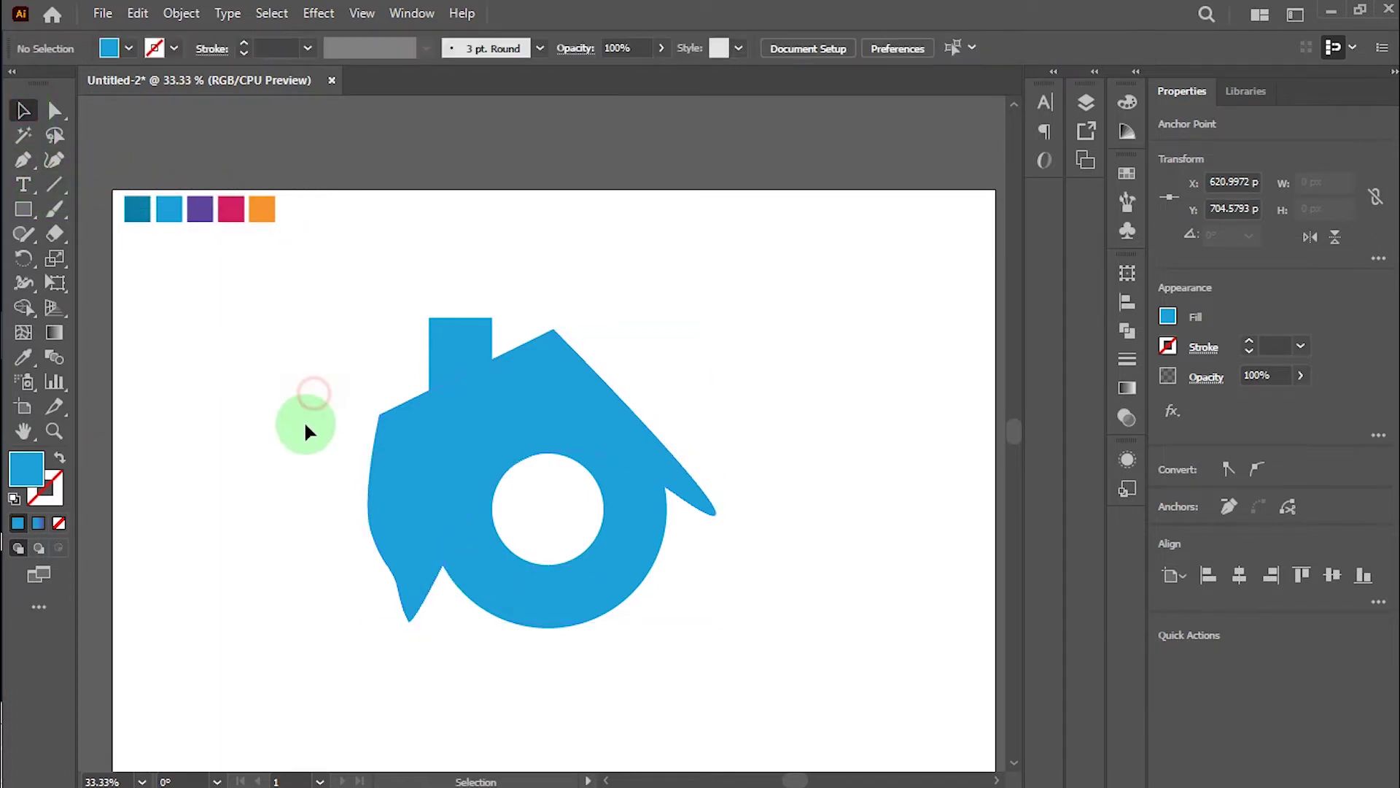
pyautogui.moveTo(353, 581); pyautogui.dragTo(547, 694)
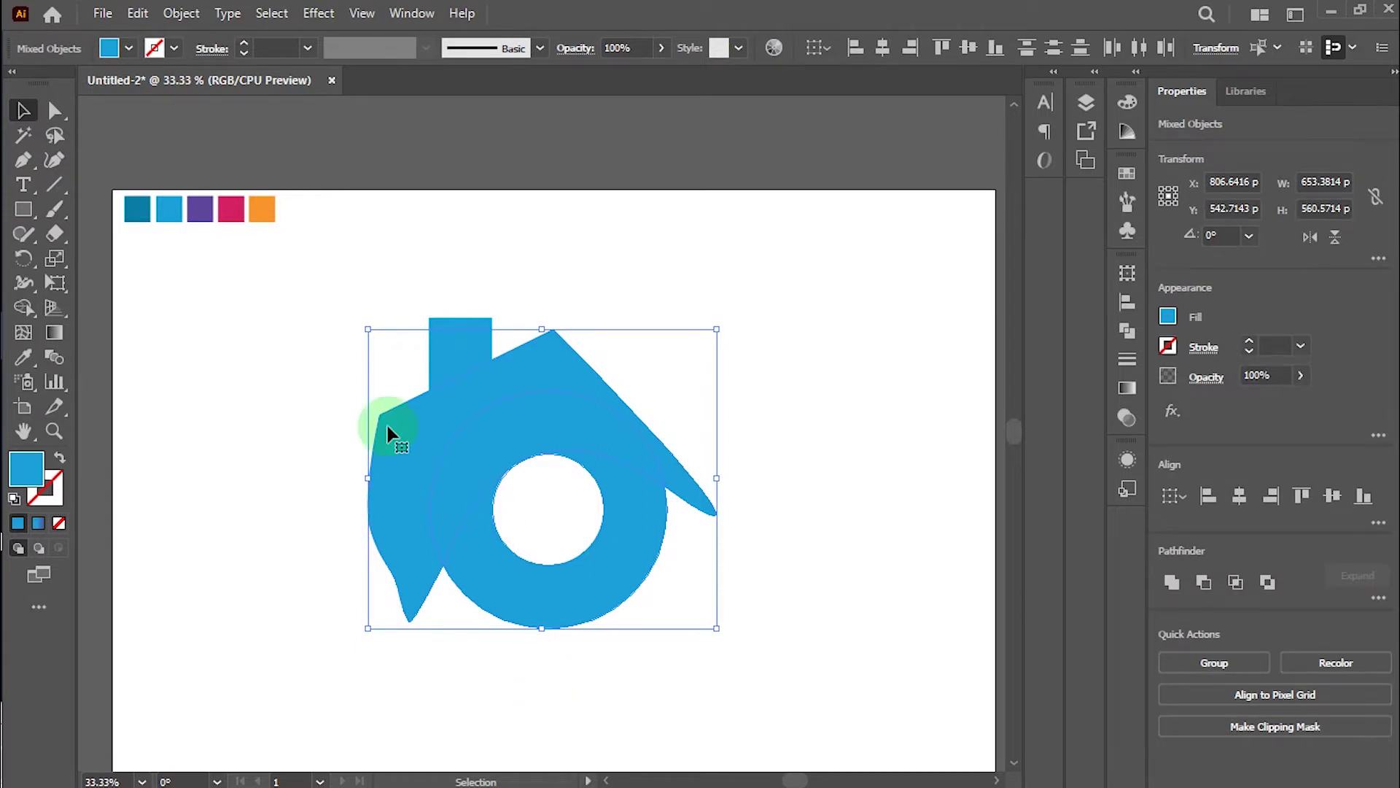
pyautogui.click(24, 312)
pyautogui.click(478, 336)
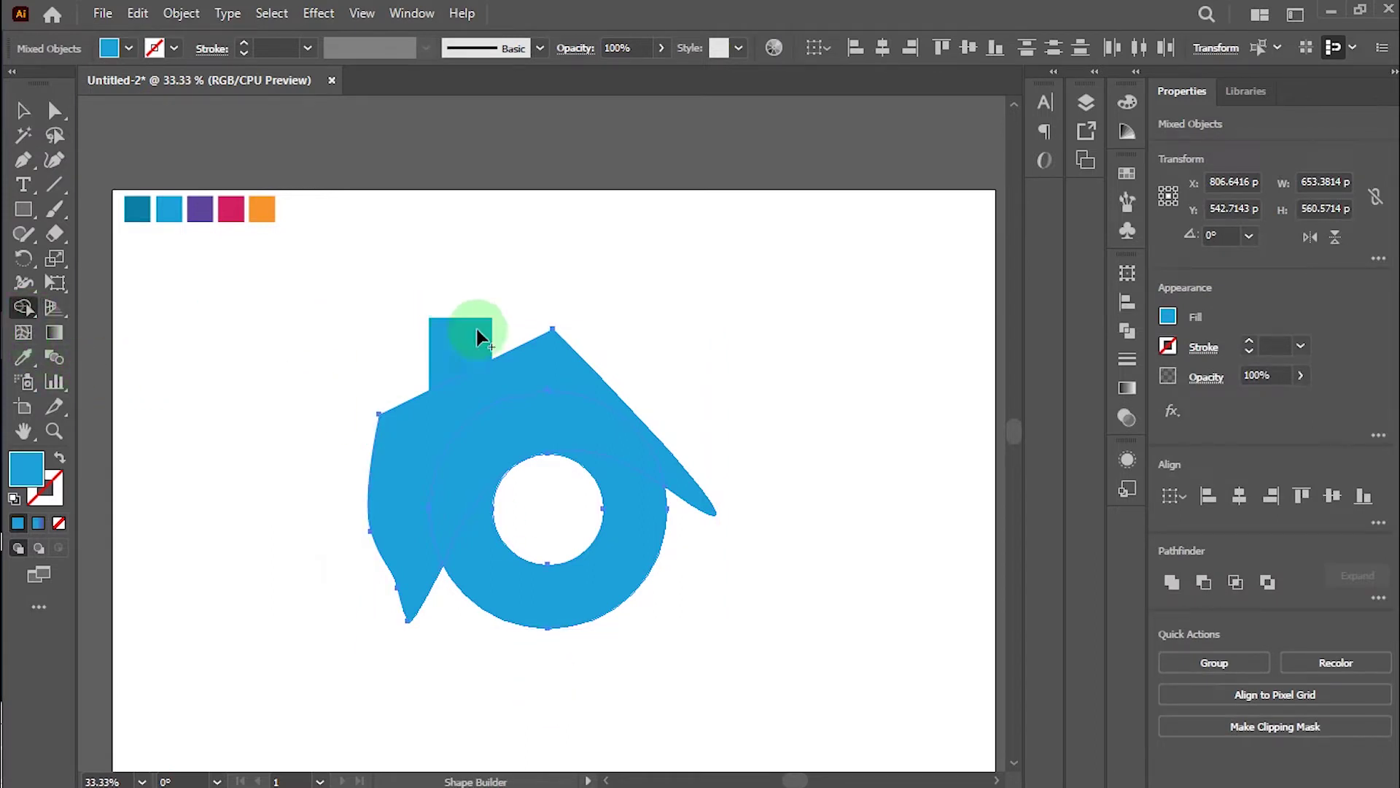
pyautogui.moveTo(535, 330); pyautogui.dragTo(553, 352)
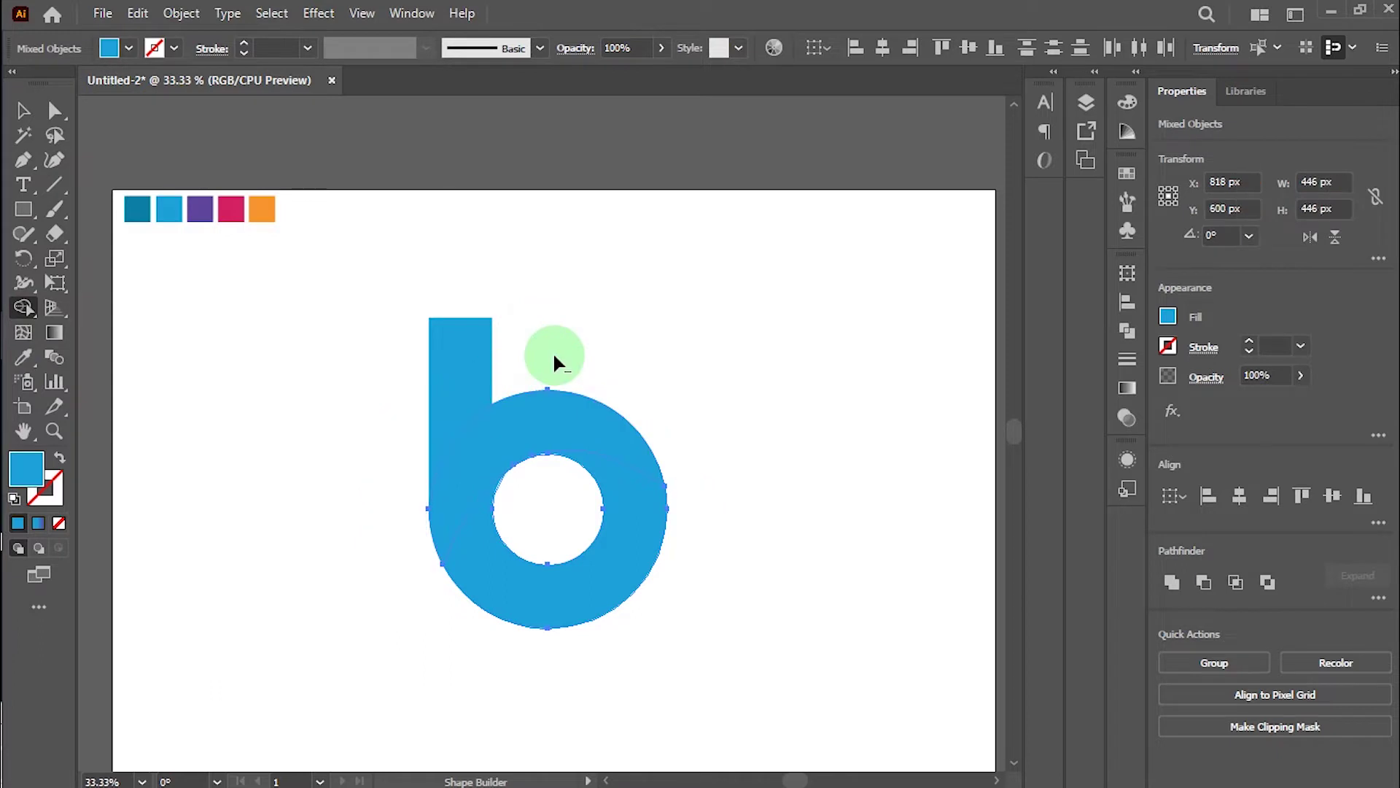
pyautogui.click(266, 364)
pyautogui.click(23, 110)
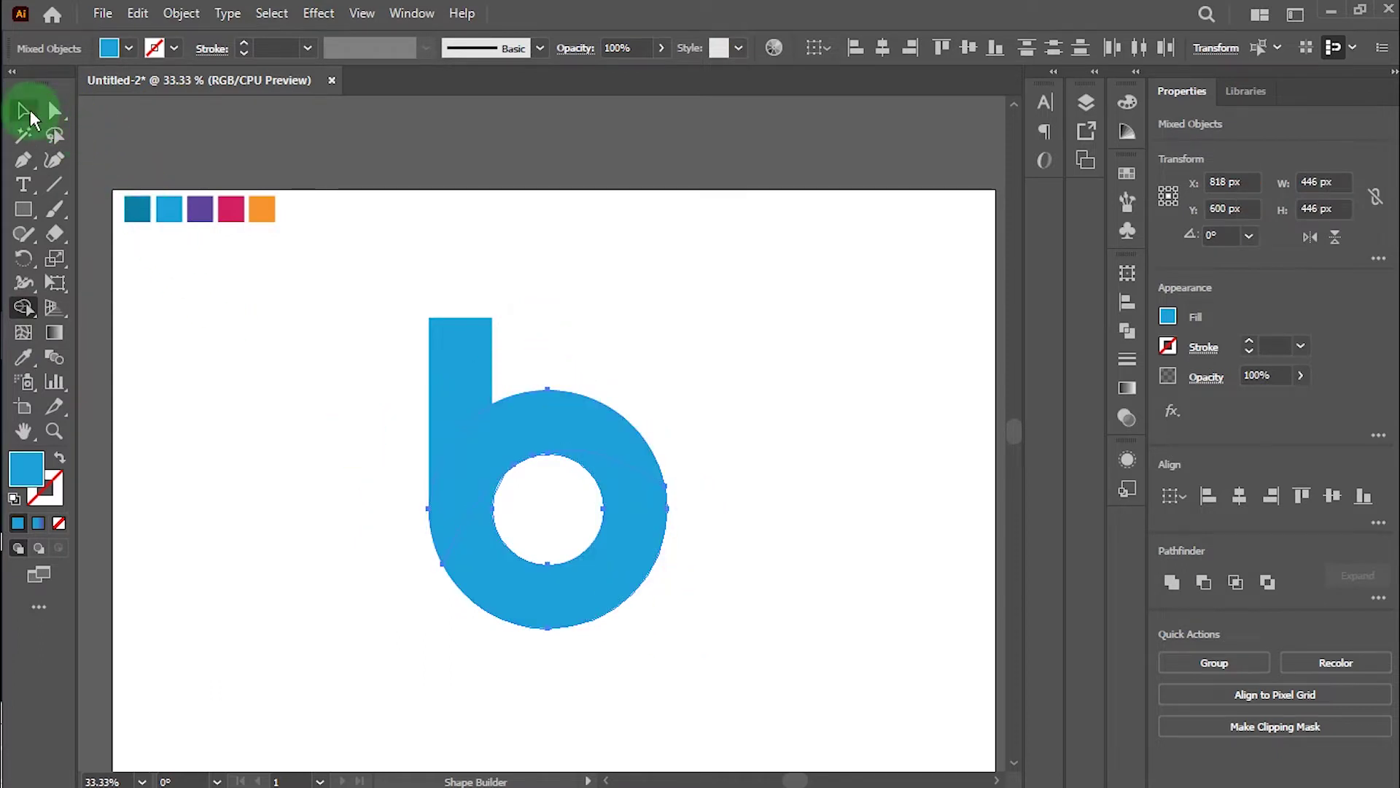
# Colour the b's upper arc with the dark teal swatch
pyautogui.click(262, 438)
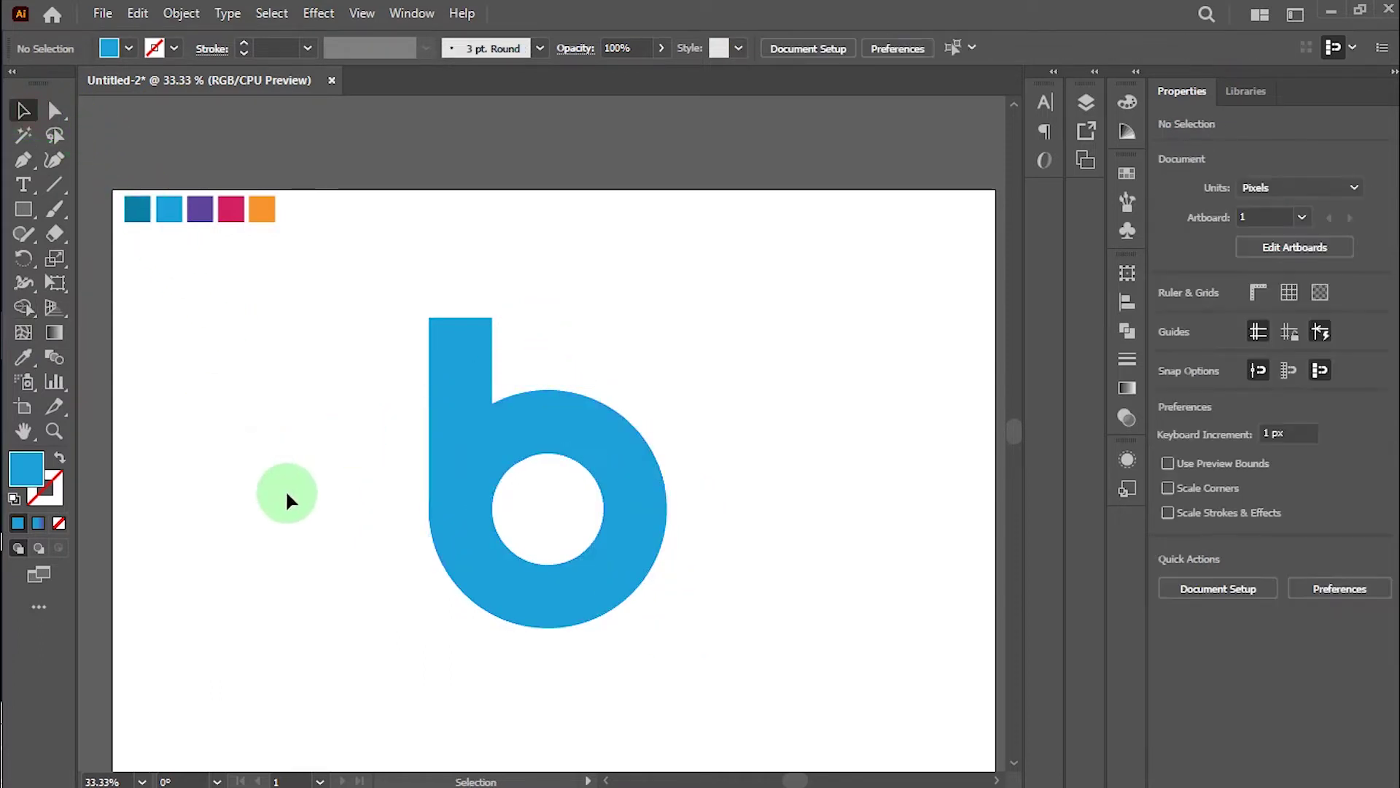
pyautogui.click(516, 425)
pyautogui.click(24, 357)
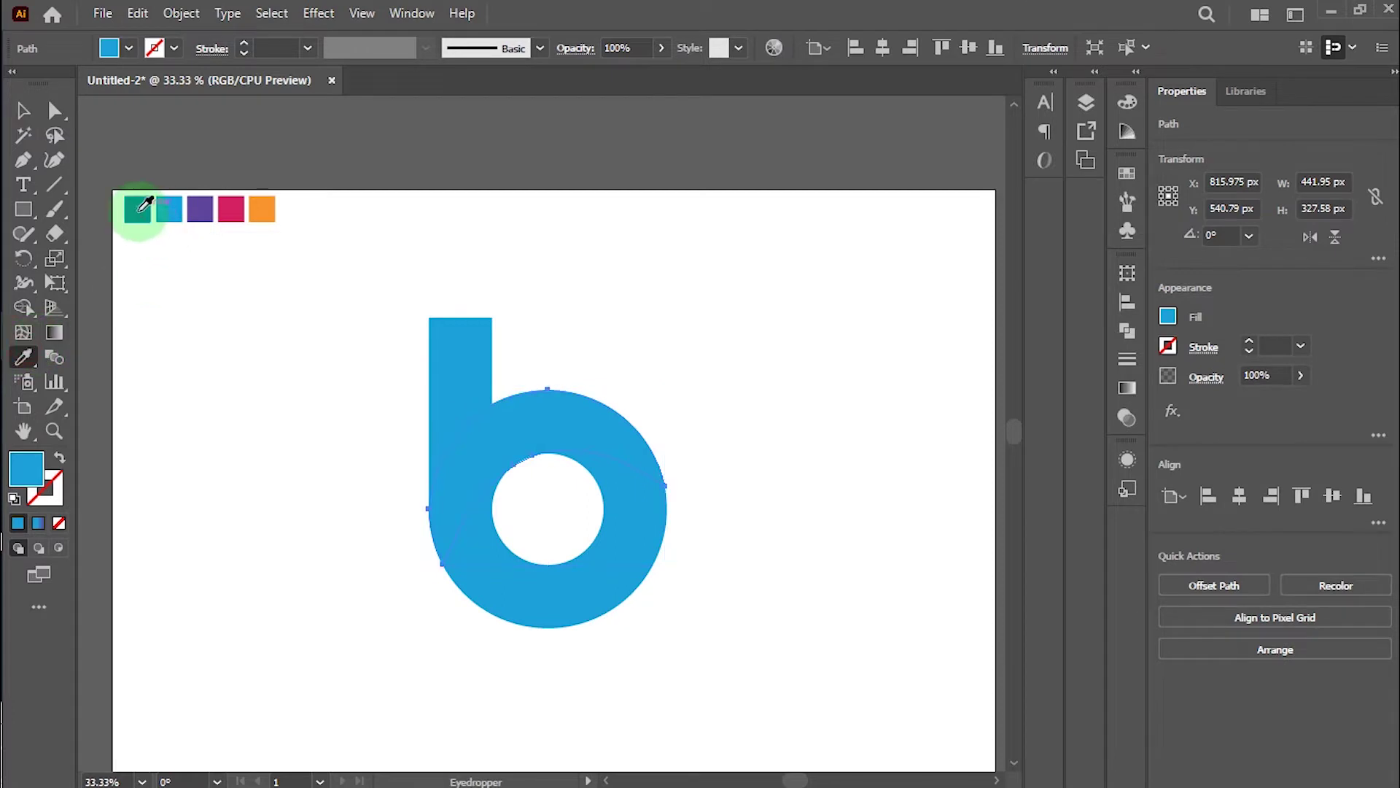
pyautogui.click(137, 209)
pyautogui.click(23, 110)
pyautogui.click(194, 405)
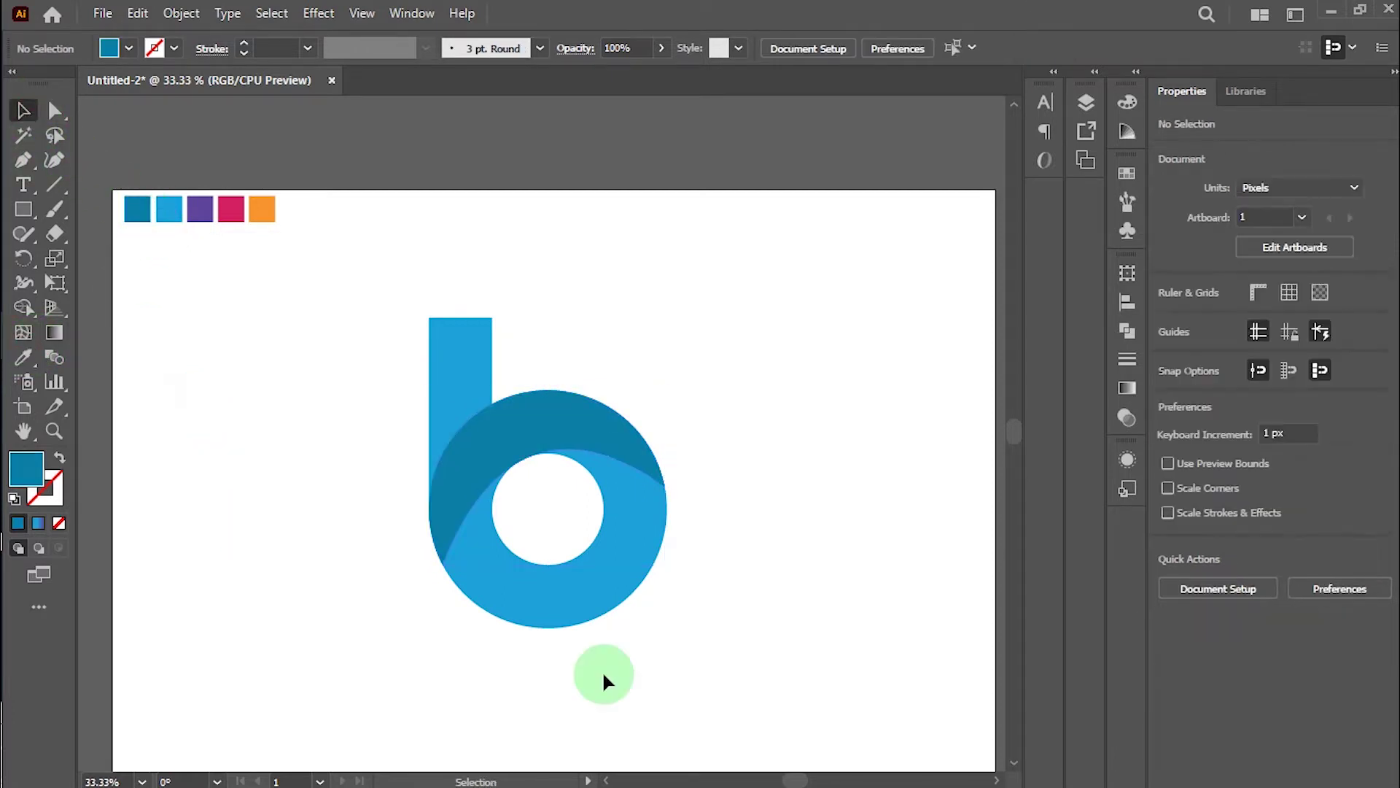
pyautogui.scroll(-1, 830, 621)
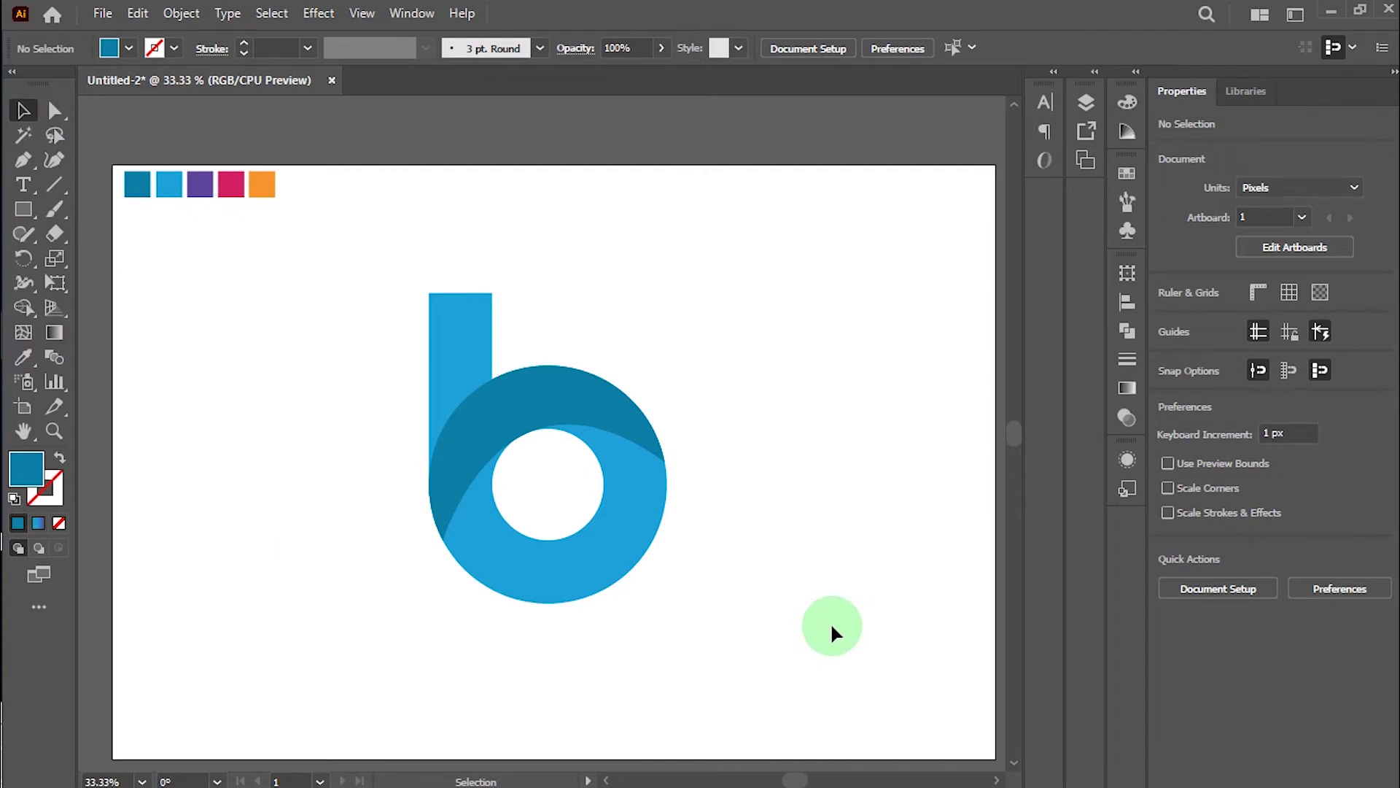
# Recolour the b's upper arc from dark teal to the pink swatch
pyautogui.scroll(-1, 795, 538)
pyautogui.scroll(2, 795, 538)
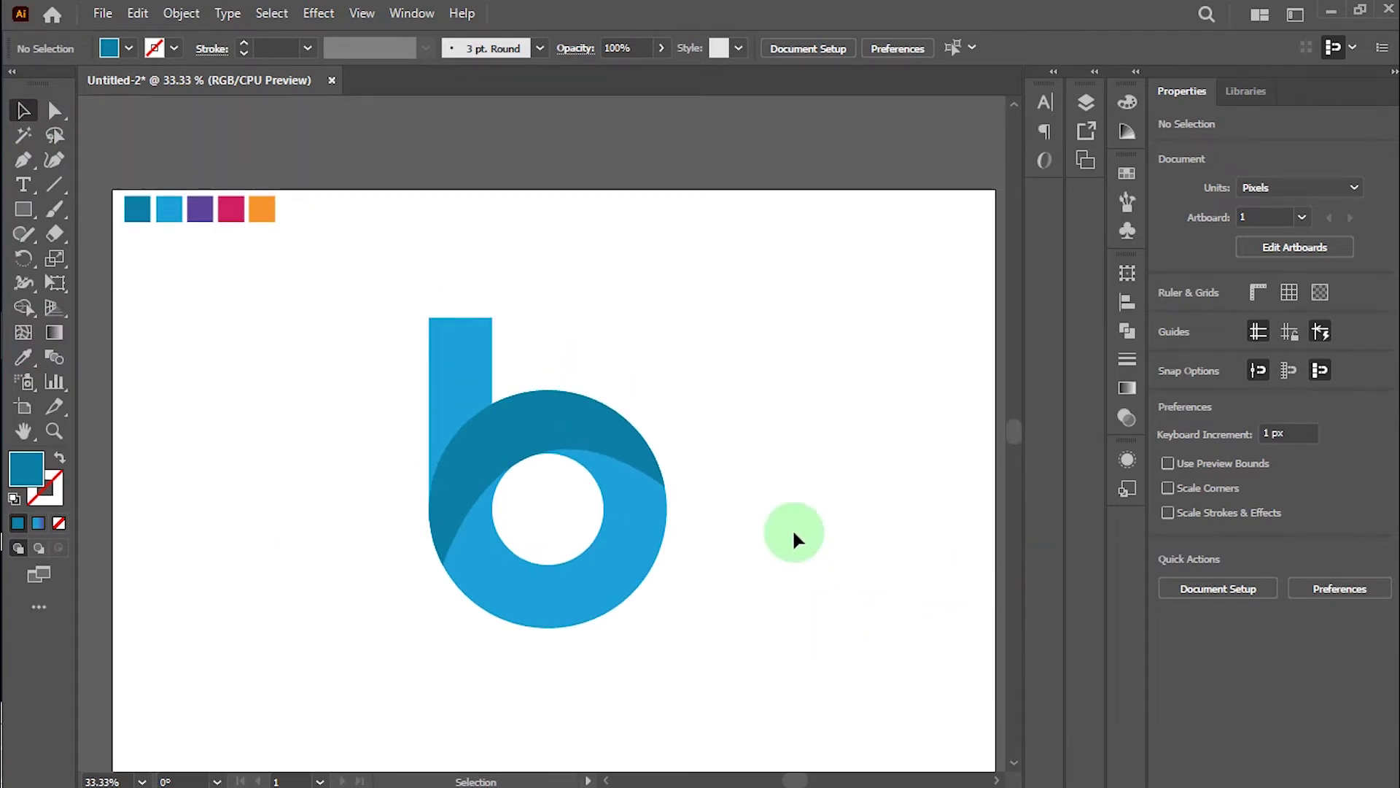
pyautogui.scroll(-2, 795, 538)
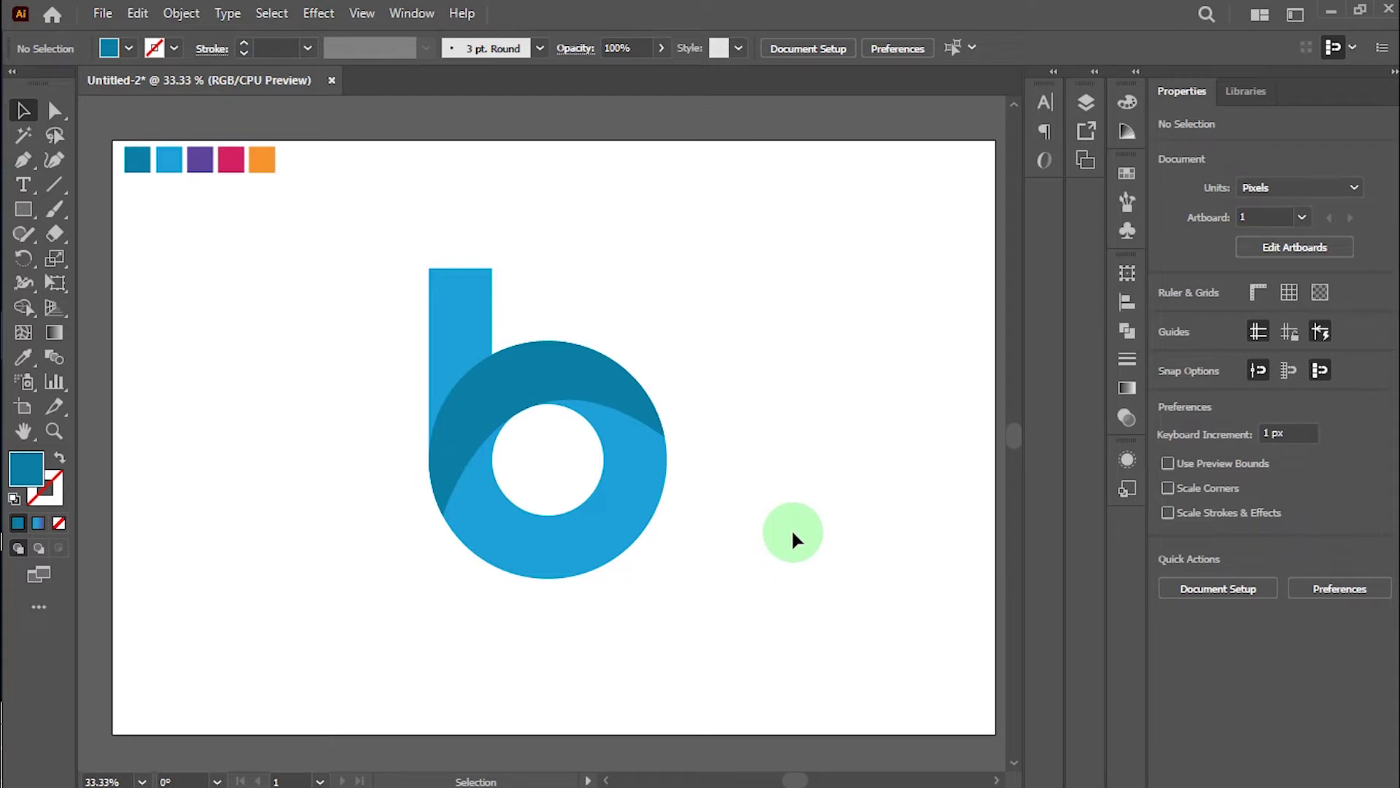
pyautogui.scroll(-2, 788, 525)
pyautogui.scroll(1, 788, 525)
pyautogui.scroll(1, 786, 519)
pyautogui.click(576, 361)
pyautogui.press('i')
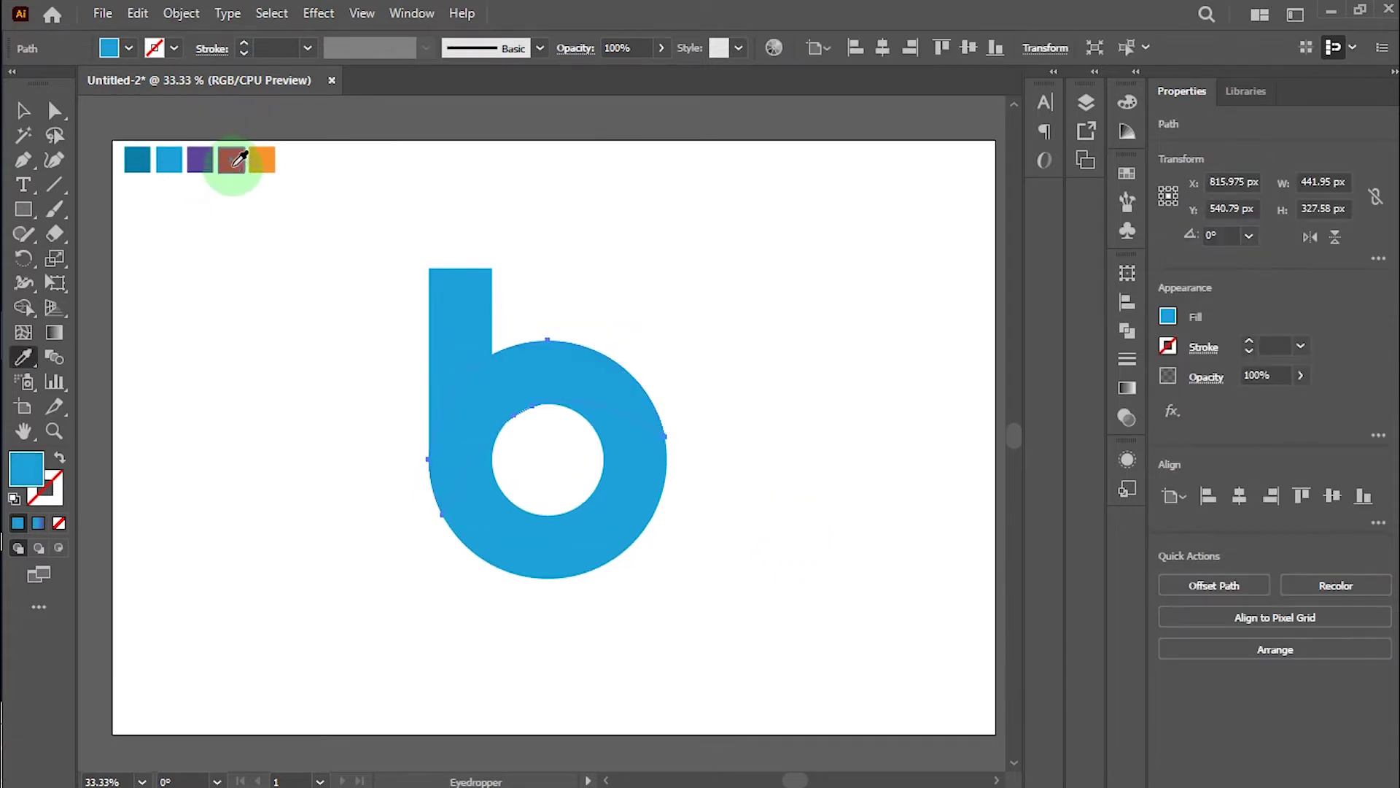
pyautogui.click(230, 158)
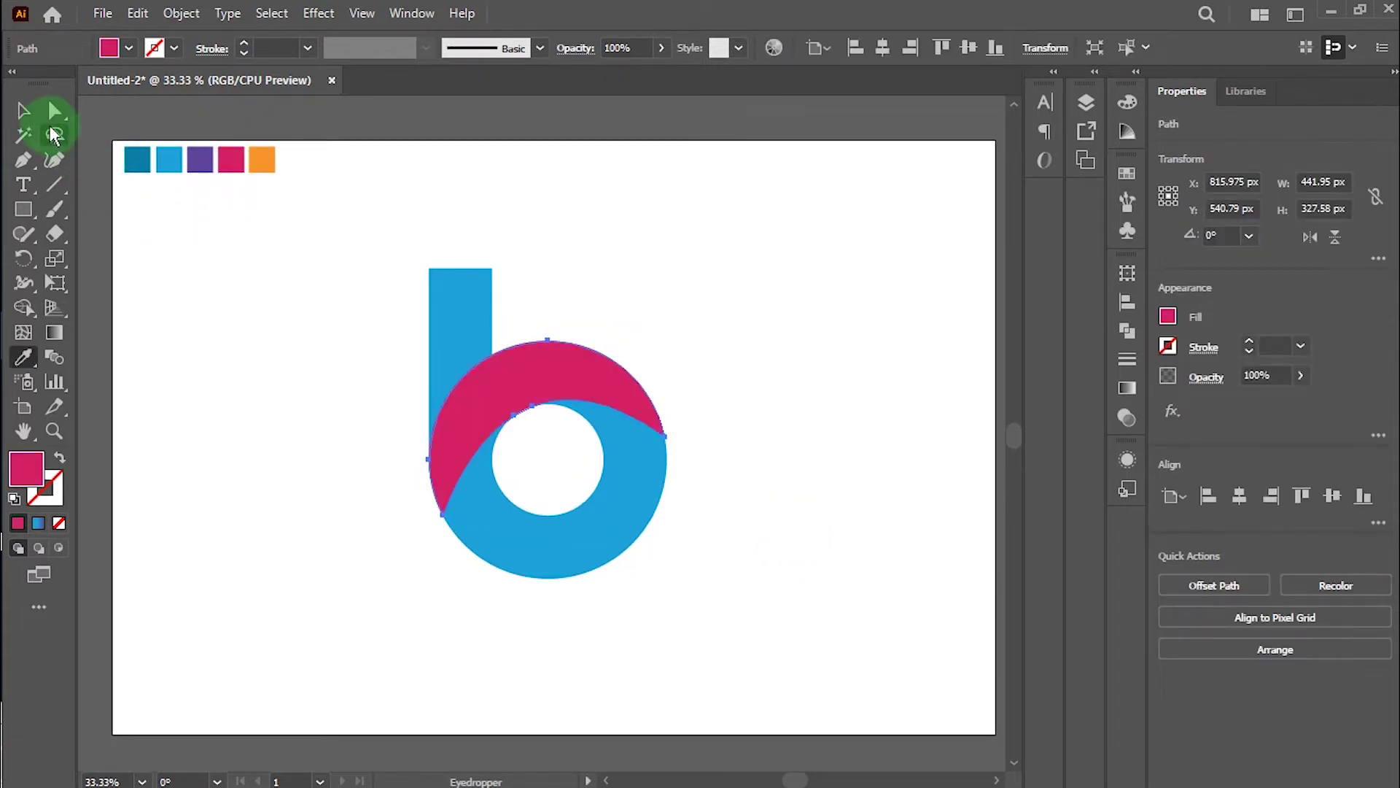
pyautogui.click(22, 110)
pyautogui.click(321, 319)
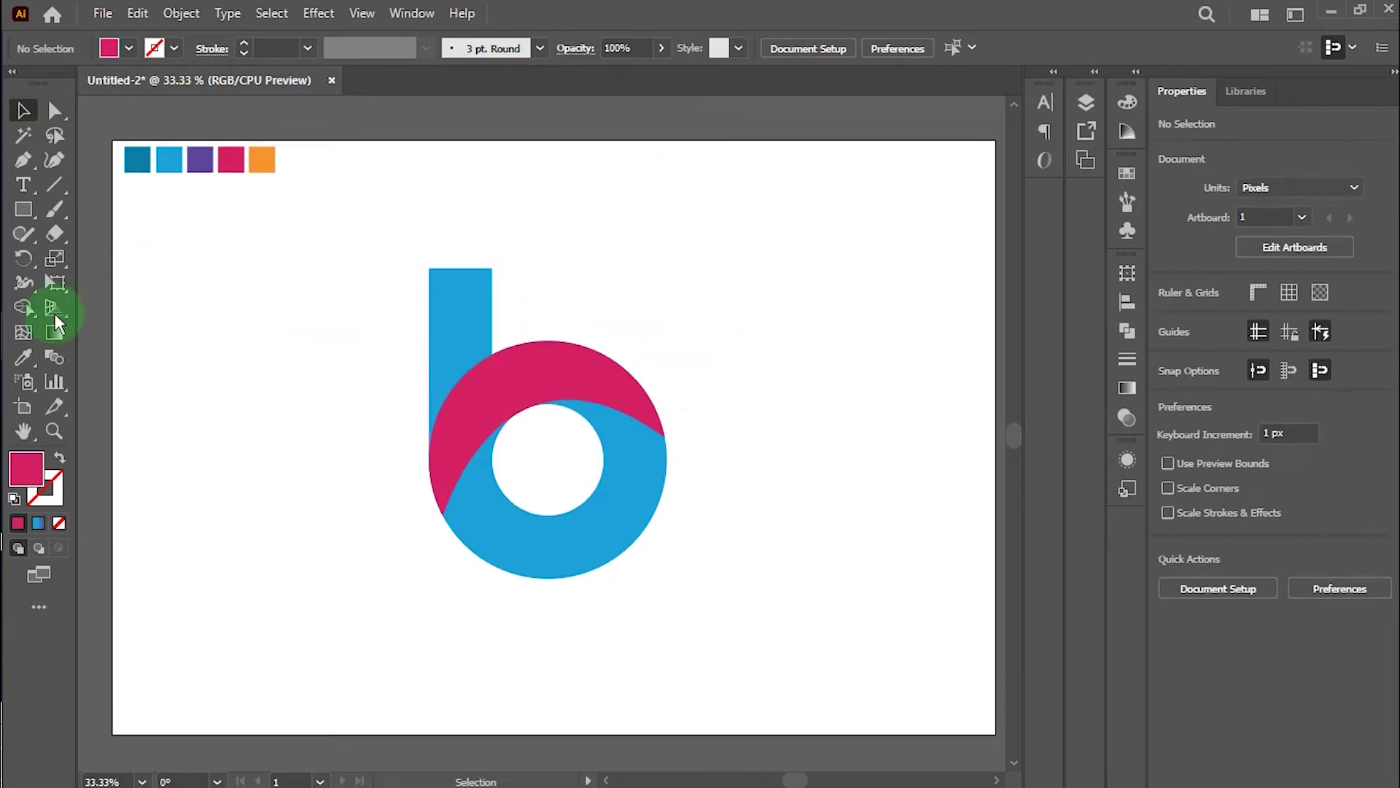
pyautogui.moveTo(23, 210); pyautogui.dragTo(125, 209)
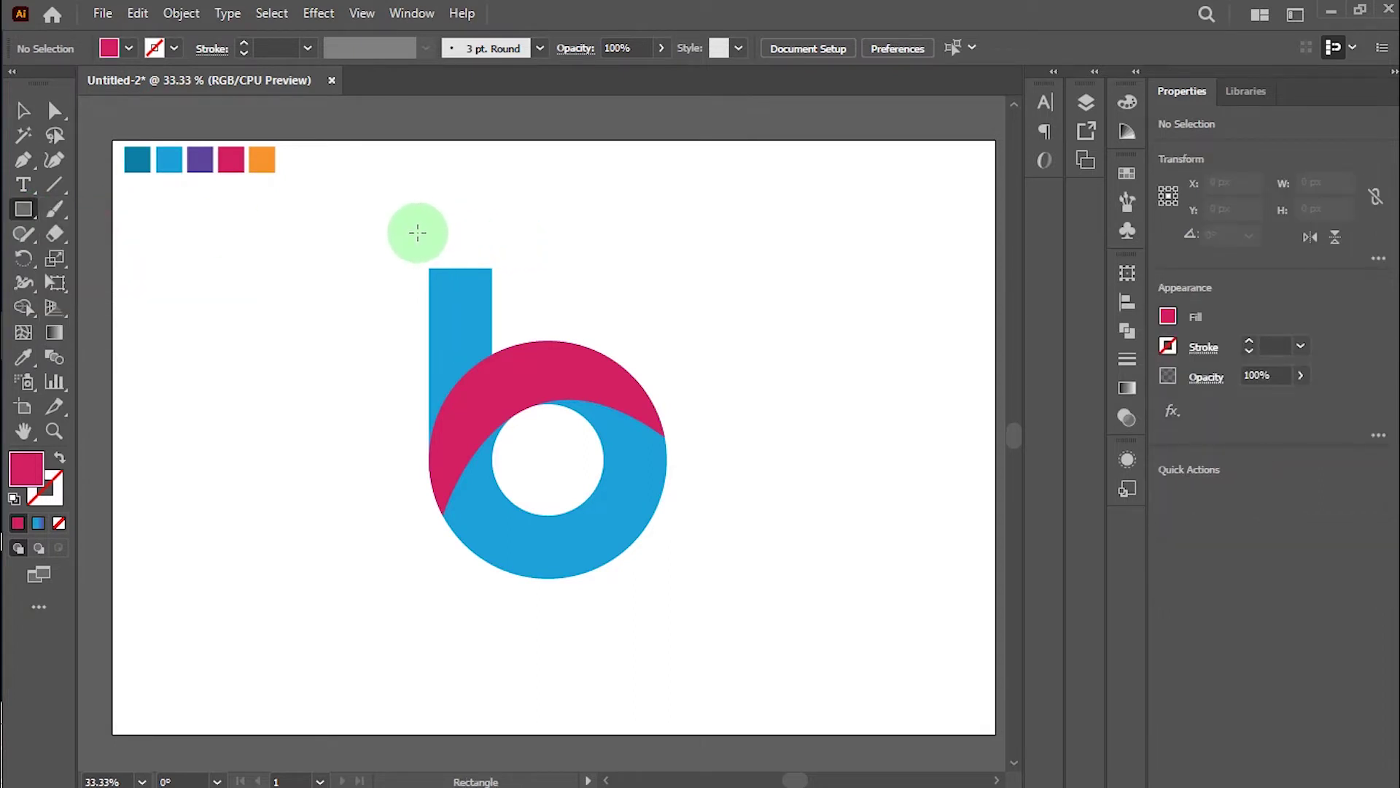
# Draw a pink square atop the stem and add copies stepping up, sized 57 px and 27 px
pyautogui.moveTo(408, 246); pyautogui.dragTo(453, 288)
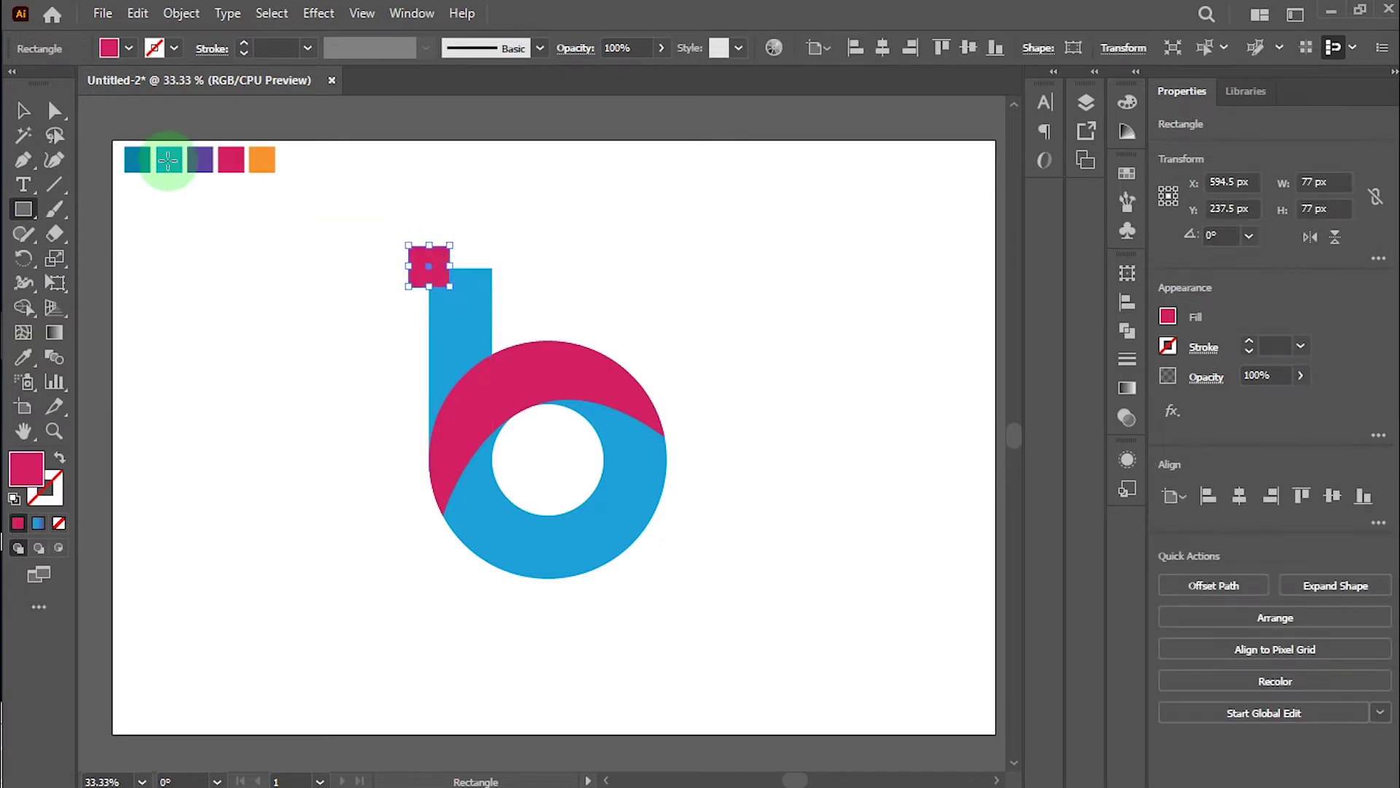
pyautogui.click(23, 110)
pyautogui.click(212, 303)
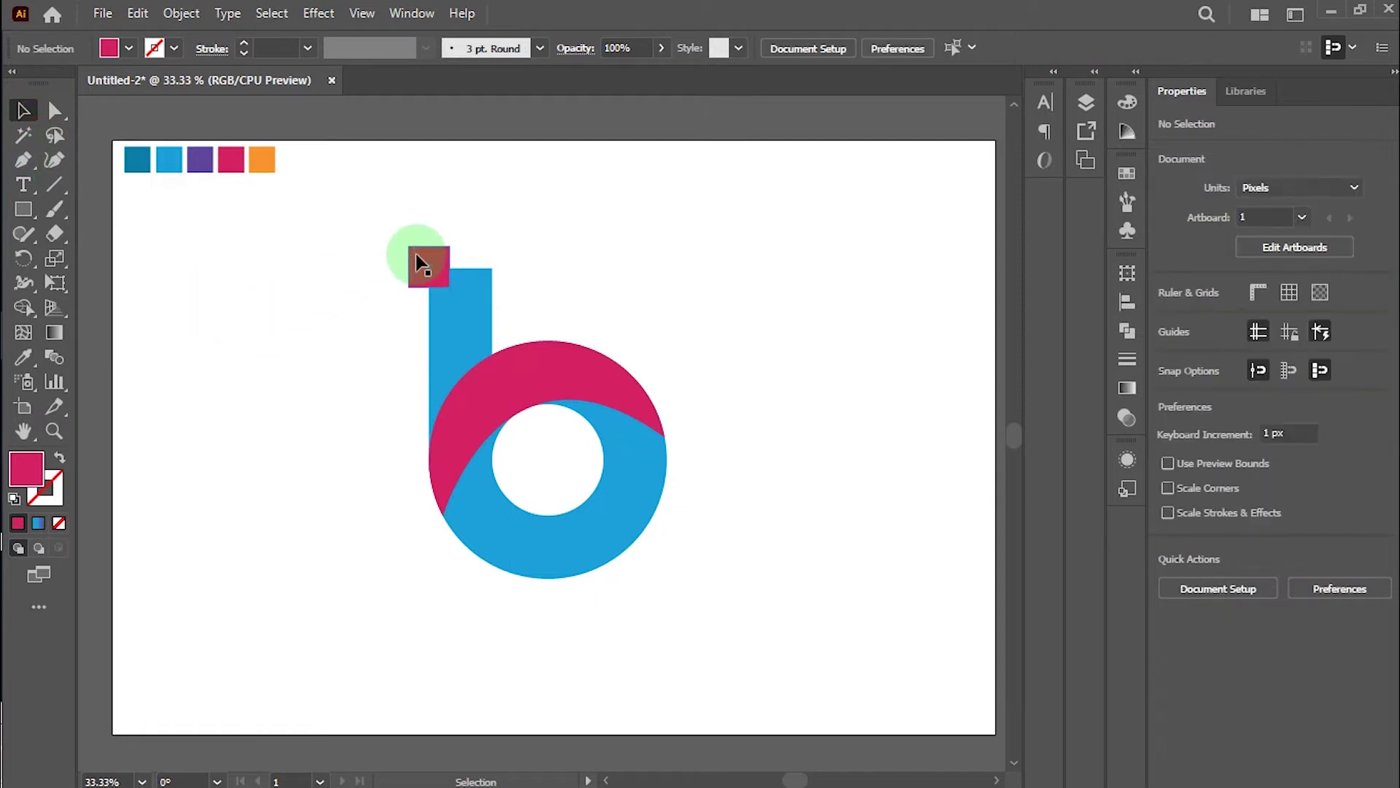
pyautogui.moveTo(431, 261); pyautogui.dragTo(488, 229)
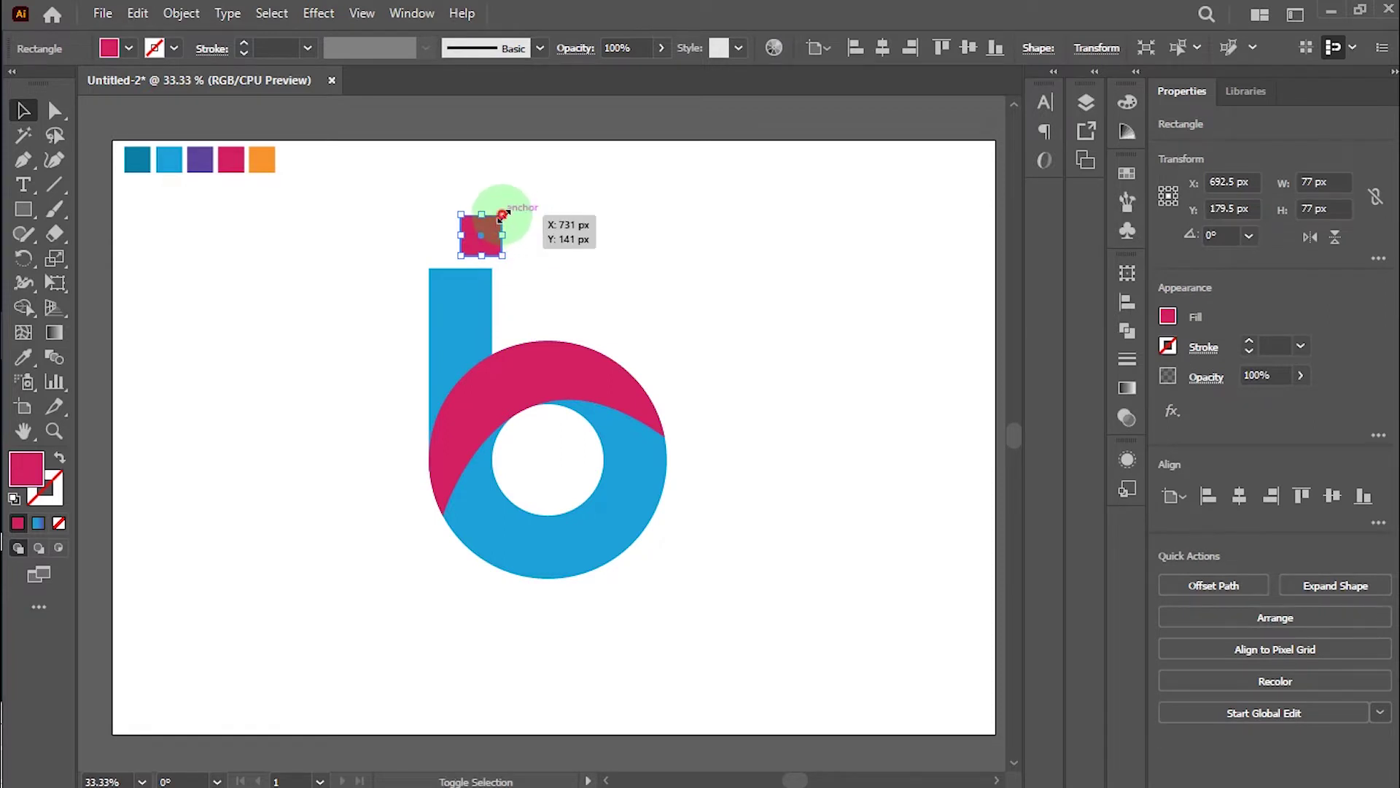
pyautogui.moveTo(502, 215); pyautogui.dragTo(488, 257)
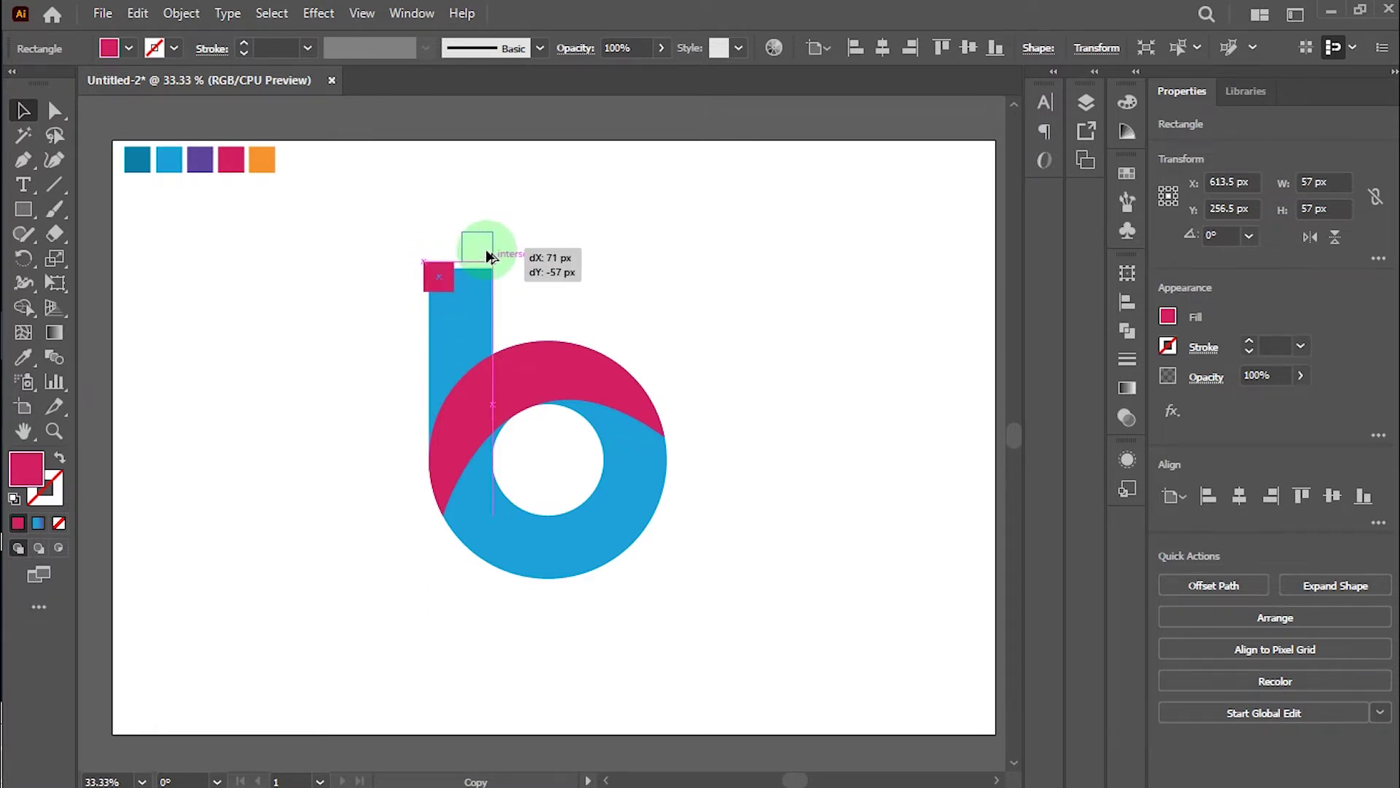
pyautogui.click(533, 260)
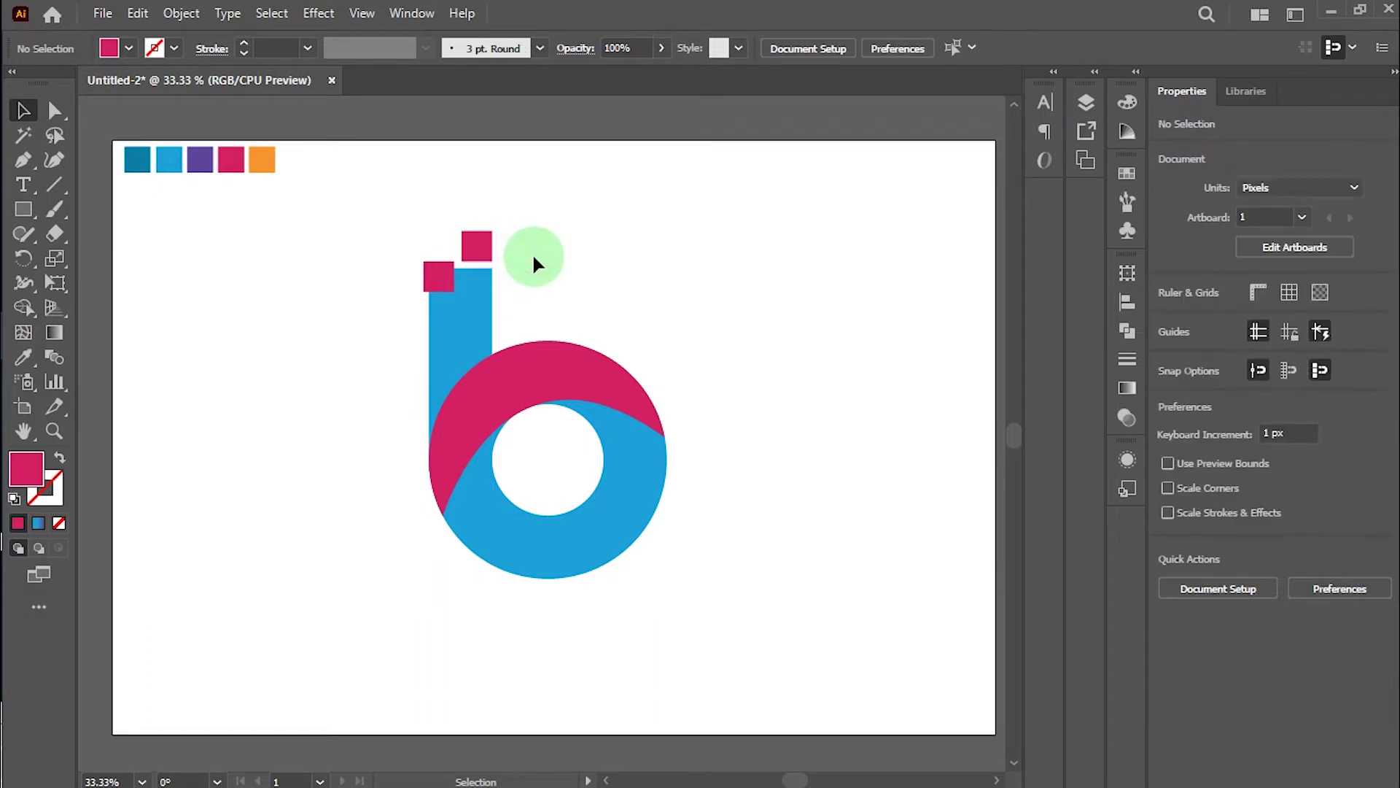
pyautogui.moveTo(477, 247)
pyautogui.keyDown('alt'); pyautogui.mouseDown()
pyautogui.moveTo(444, 229)
pyautogui.moveTo(470, 234)
pyautogui.mouseUp(); pyautogui.keyUp('alt')
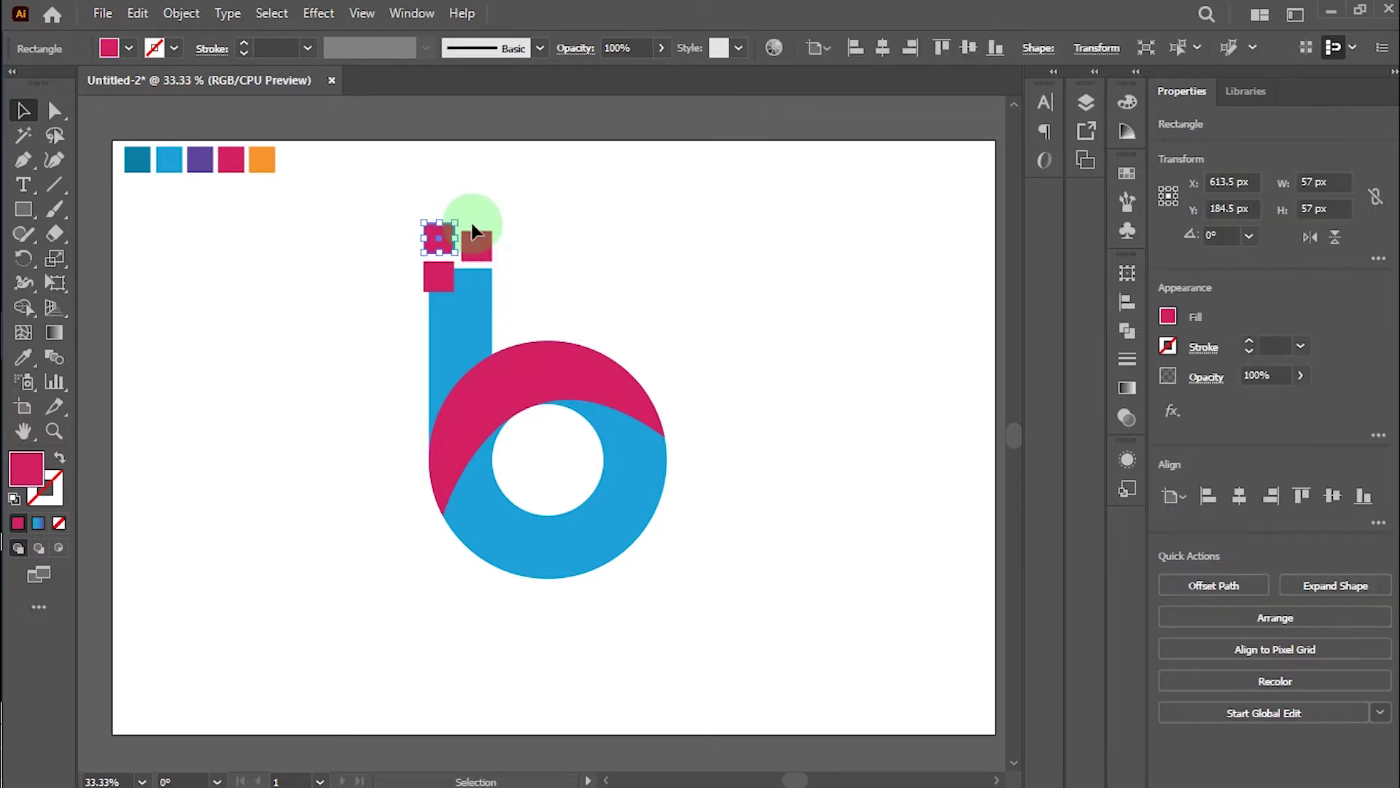
pyautogui.moveTo(457, 223)
pyautogui.mouseDown()
pyautogui.moveTo(509, 224)
pyautogui.moveTo(444, 242)
pyautogui.moveTo(458, 221)
pyautogui.moveTo(450, 229)
pyautogui.mouseUp()
pyautogui.click(544, 212)
# Enlarge the smallest pink square to 43 px and resize a copied square
pyautogui.scroll(1, 472, 352)
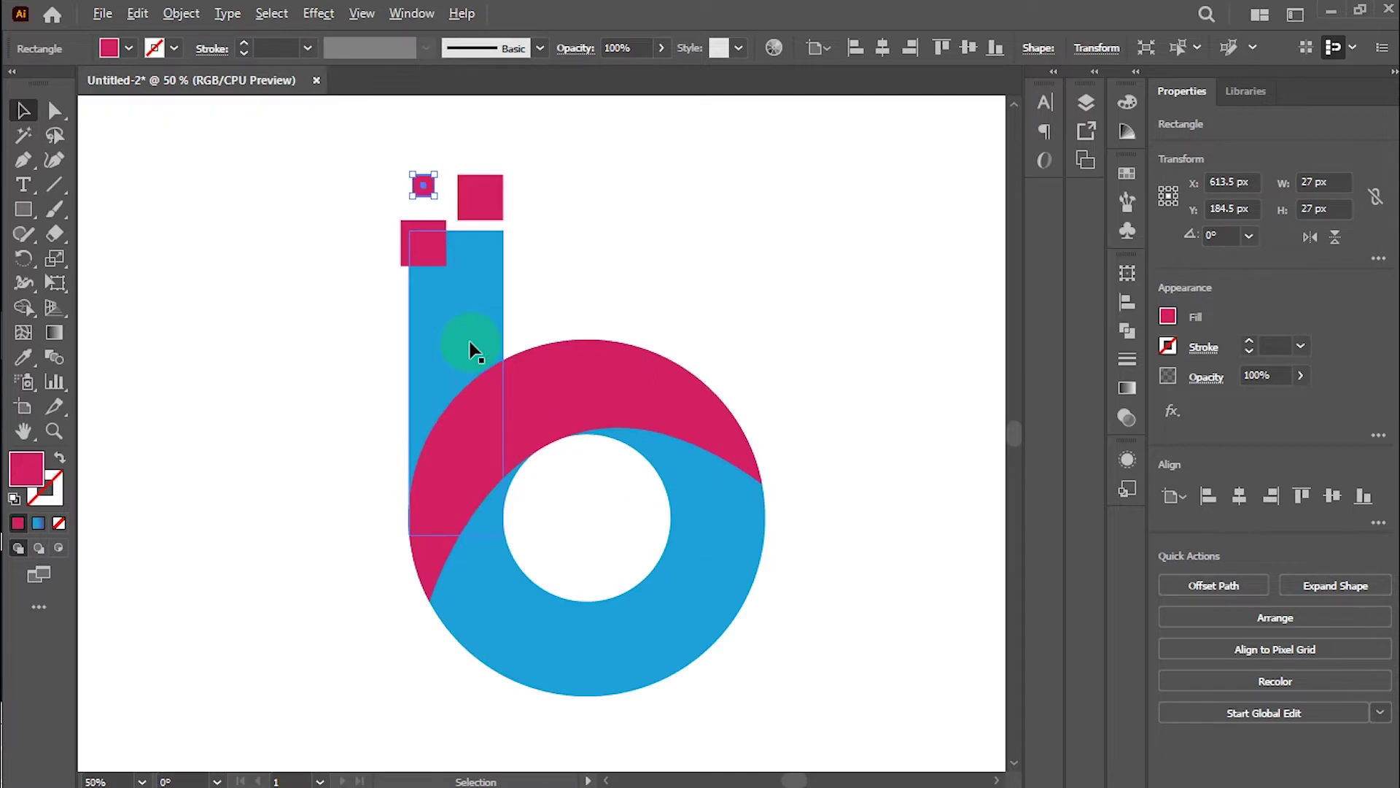
pyautogui.moveTo(491, 277); pyautogui.dragTo(504, 387)
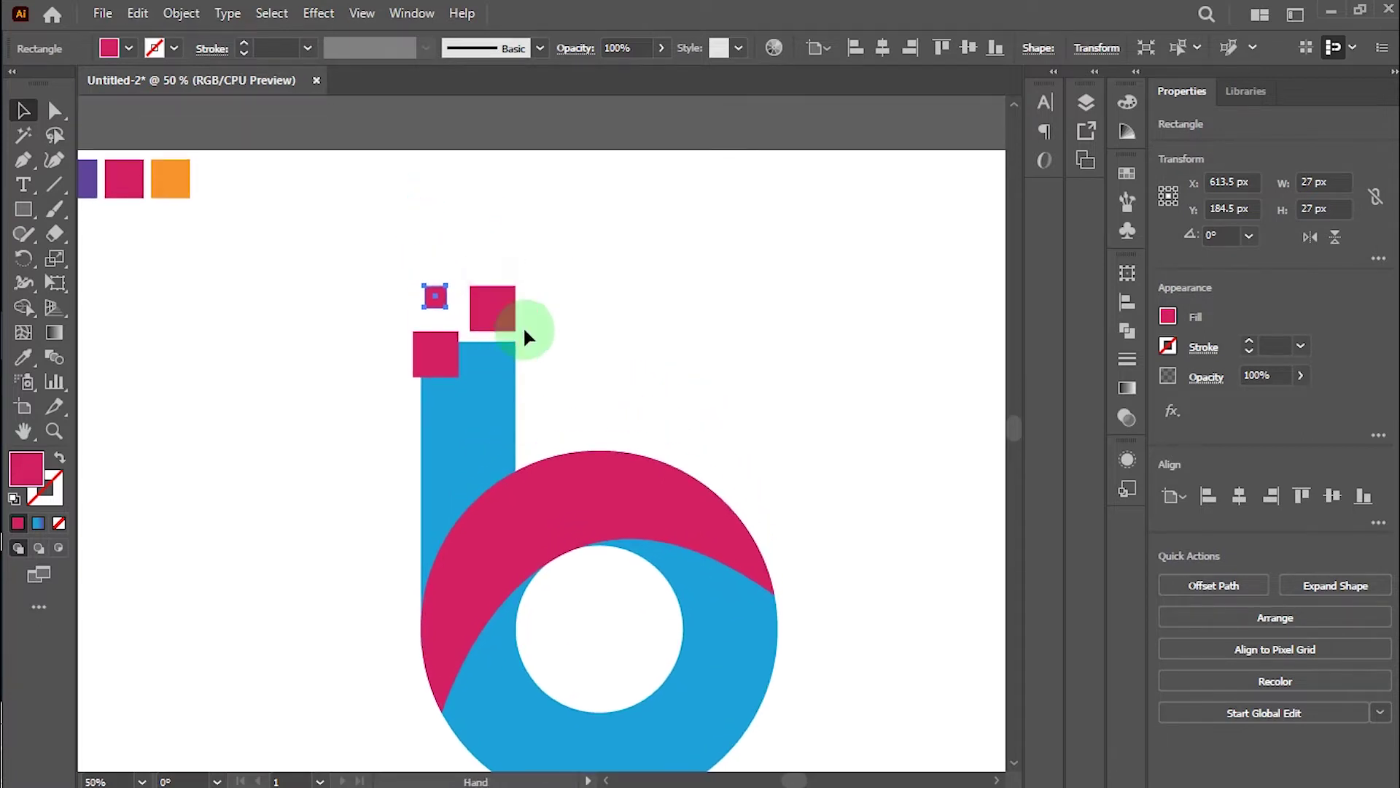
pyautogui.click(579, 298)
pyautogui.click(438, 295)
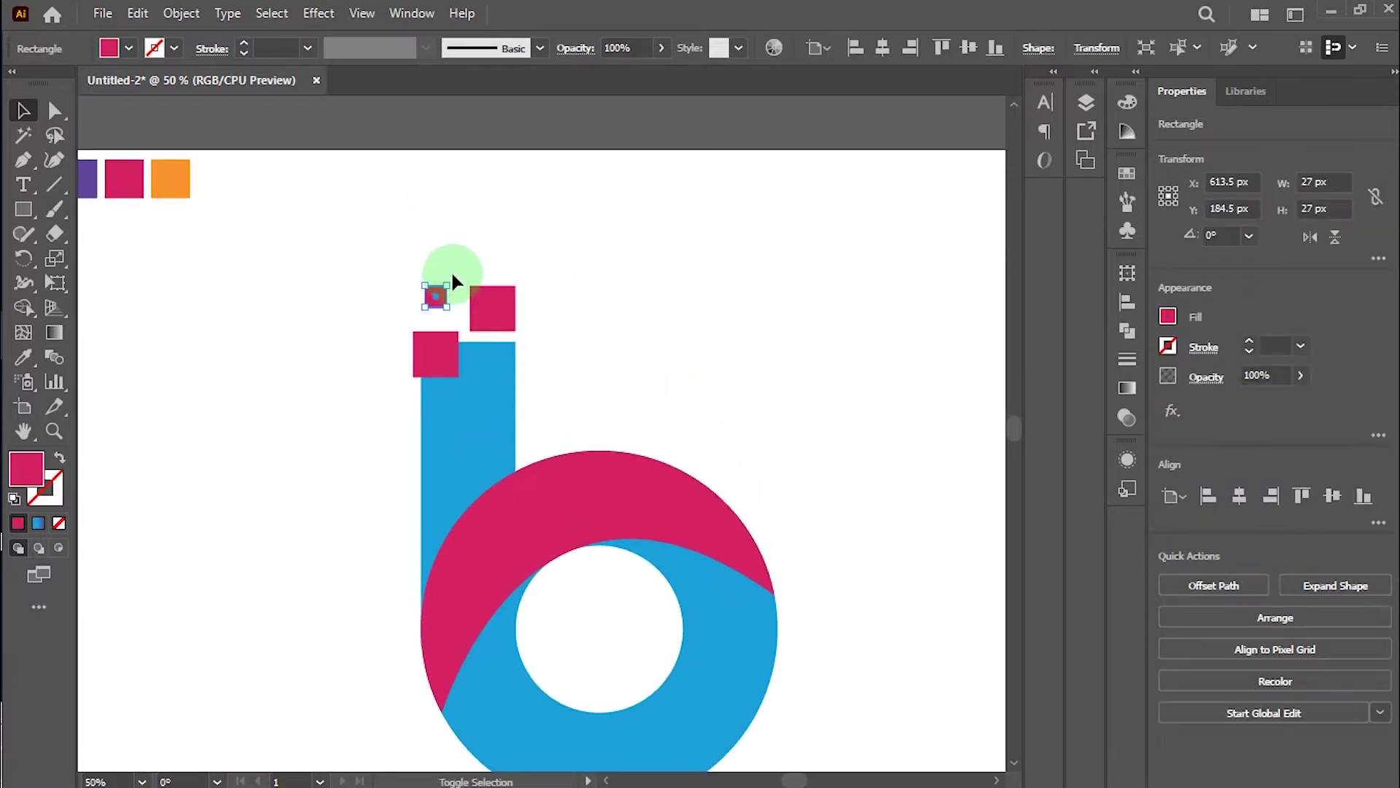
pyautogui.moveTo(453, 284); pyautogui.dragTo(453, 280)
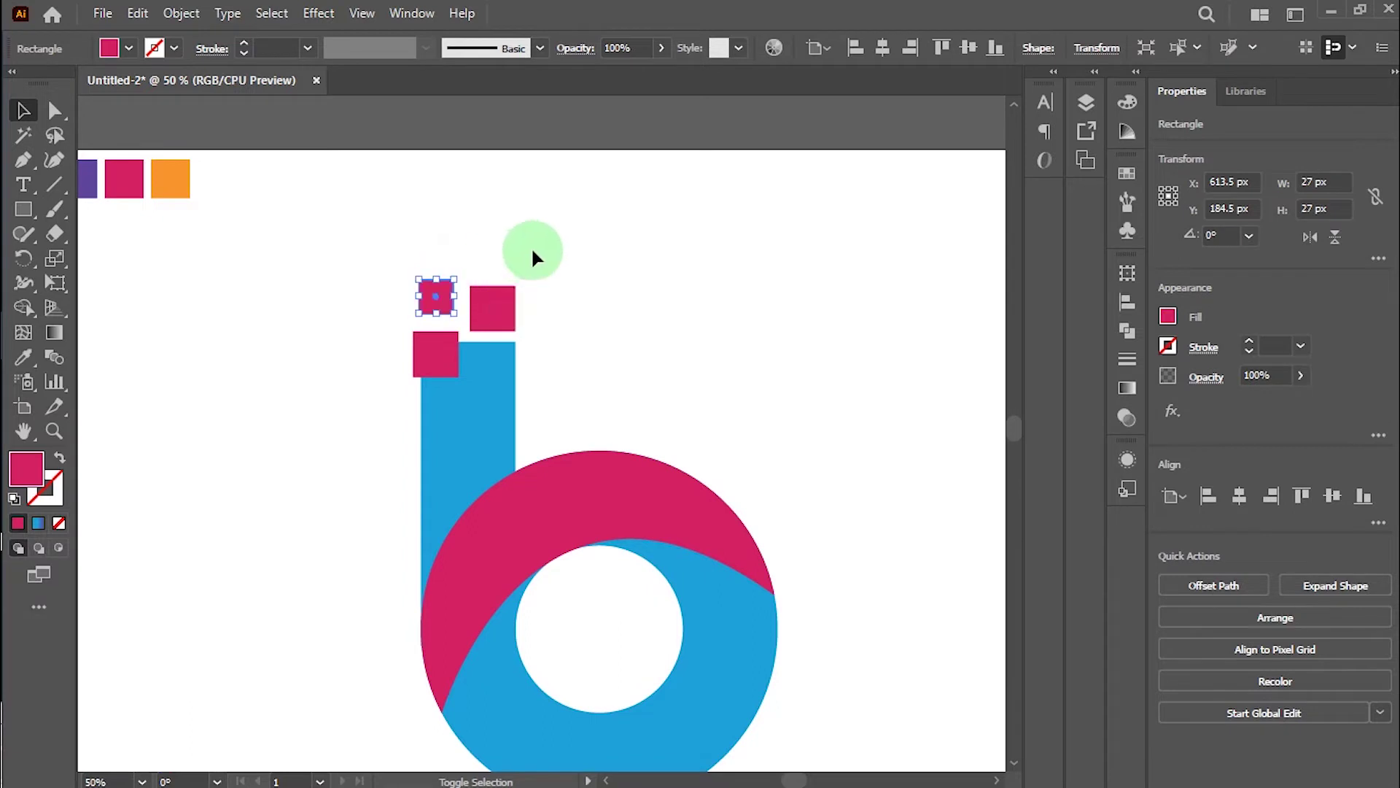
pyautogui.click(592, 247)
pyautogui.scroll(-1, 595, 306)
pyautogui.scroll(1, 608, 361)
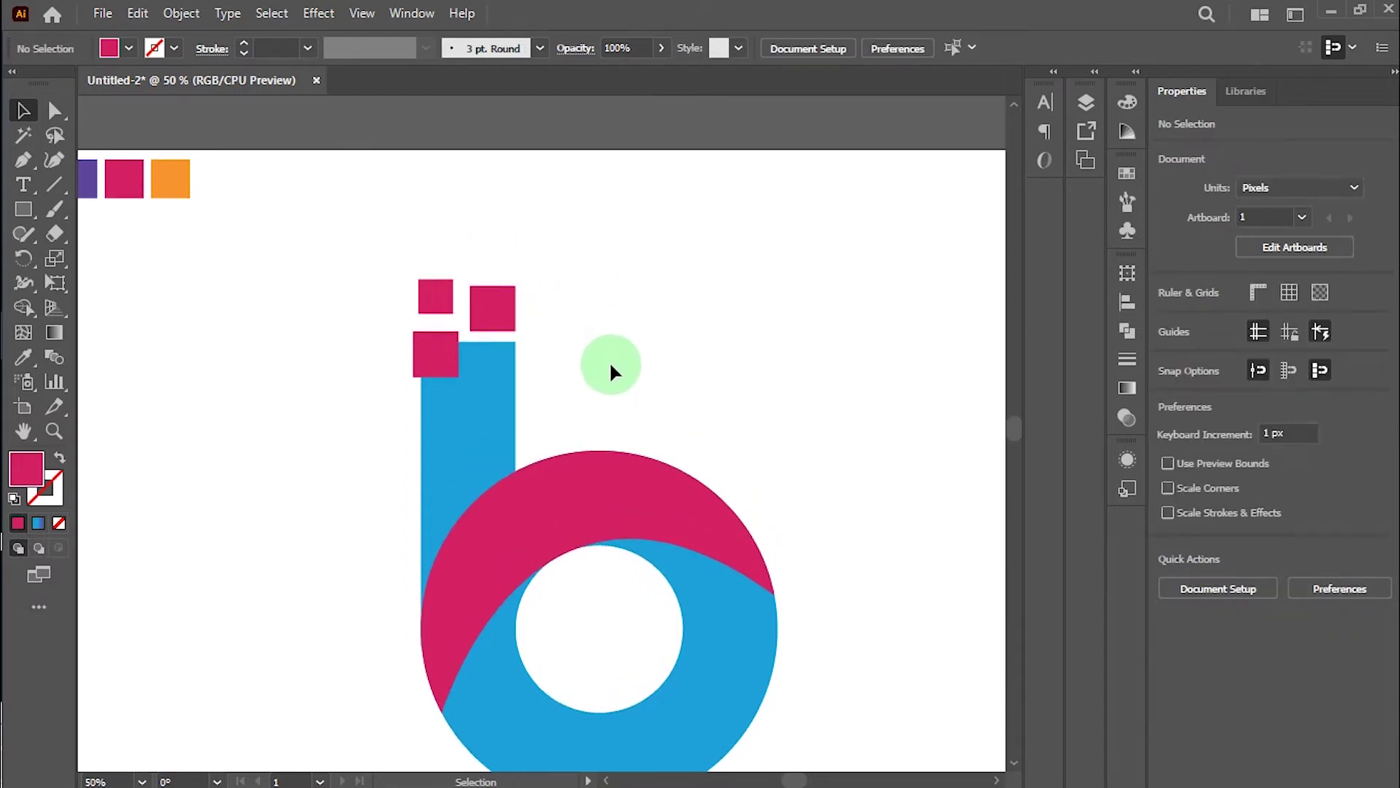
pyautogui.moveTo(435, 381); pyautogui.dragTo(391, 327)
pyautogui.click(490, 256)
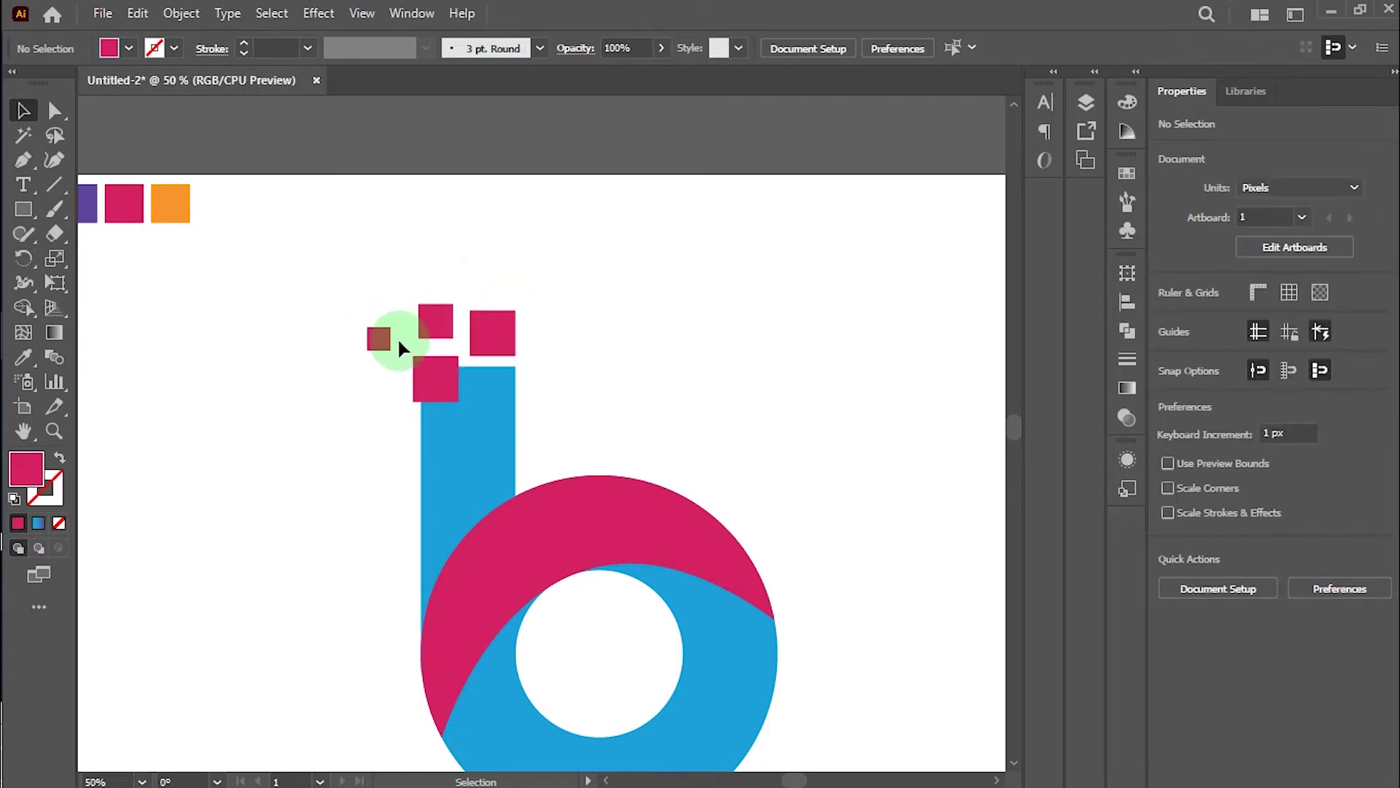
# Duplicate the top-right square to the upper left and size it to 57 px
pyautogui.moveTo(488, 328); pyautogui.dragTo(398, 267)
pyautogui.click(532, 234)
pyautogui.click(399, 283)
pyautogui.click(490, 270)
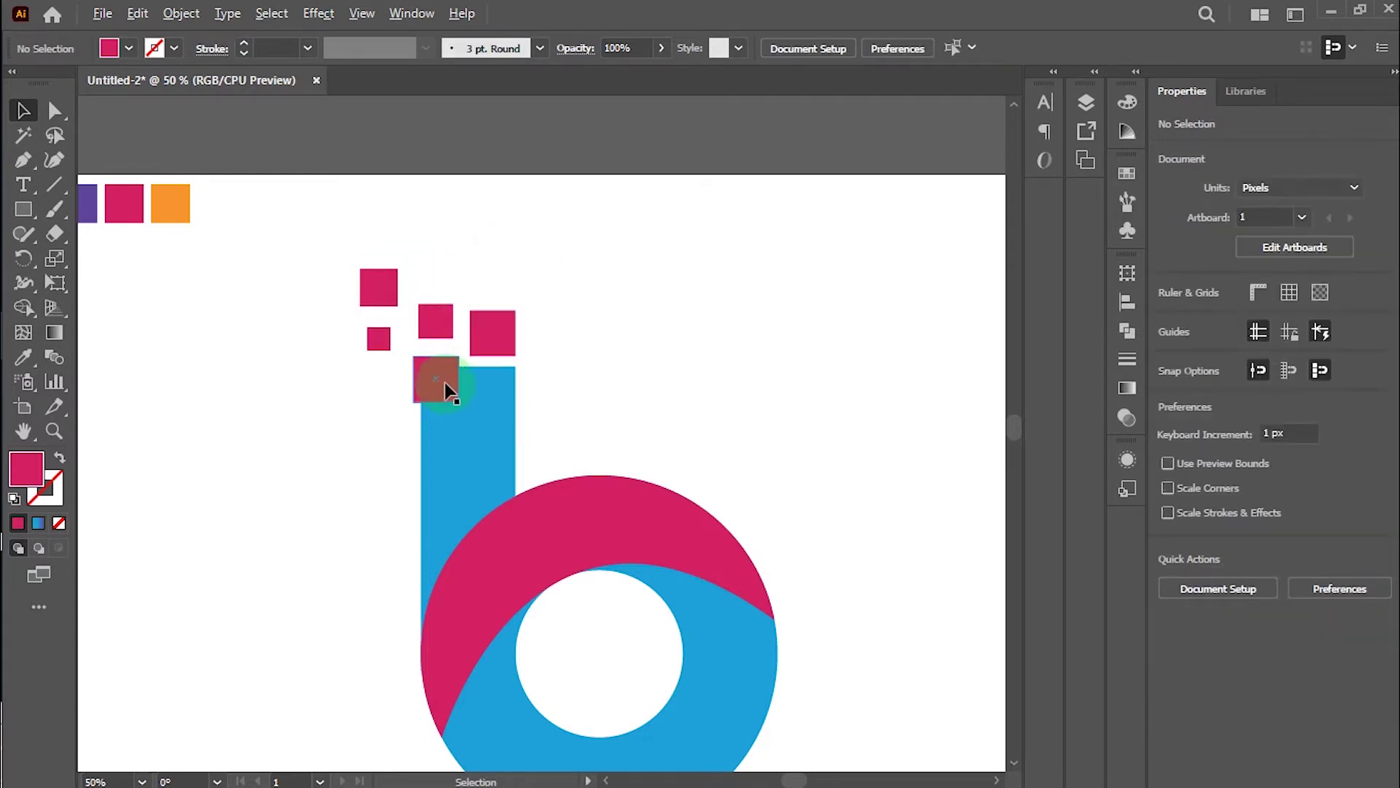
# Copy more pink squares upward, left and right to complete the scattered cluster above the stem
pyautogui.moveTo(437, 374); pyautogui.dragTo(443, 266)
pyautogui.click(584, 274)
pyautogui.scroll(1, 583, 275)
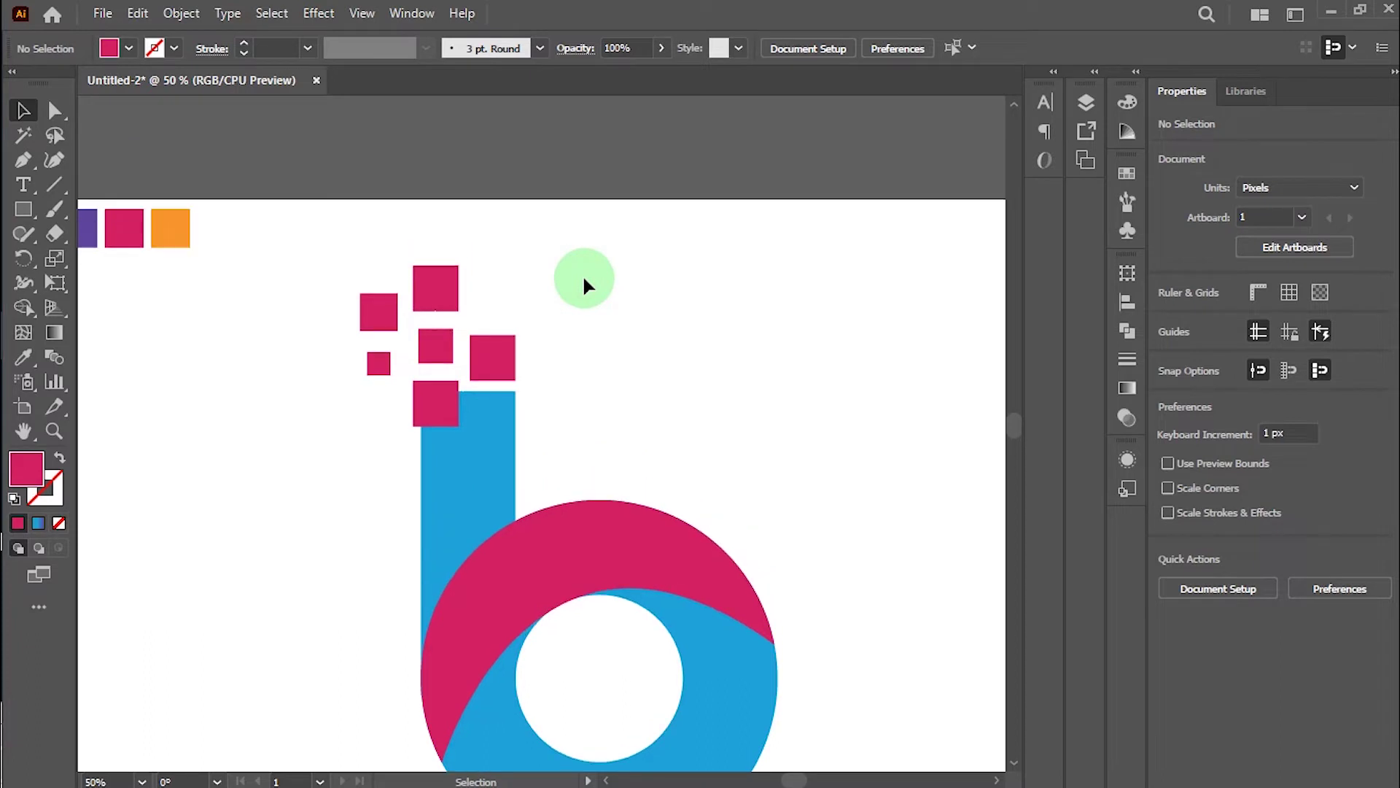
pyautogui.moveTo(379, 365); pyautogui.dragTo(387, 267)
pyautogui.click(538, 302)
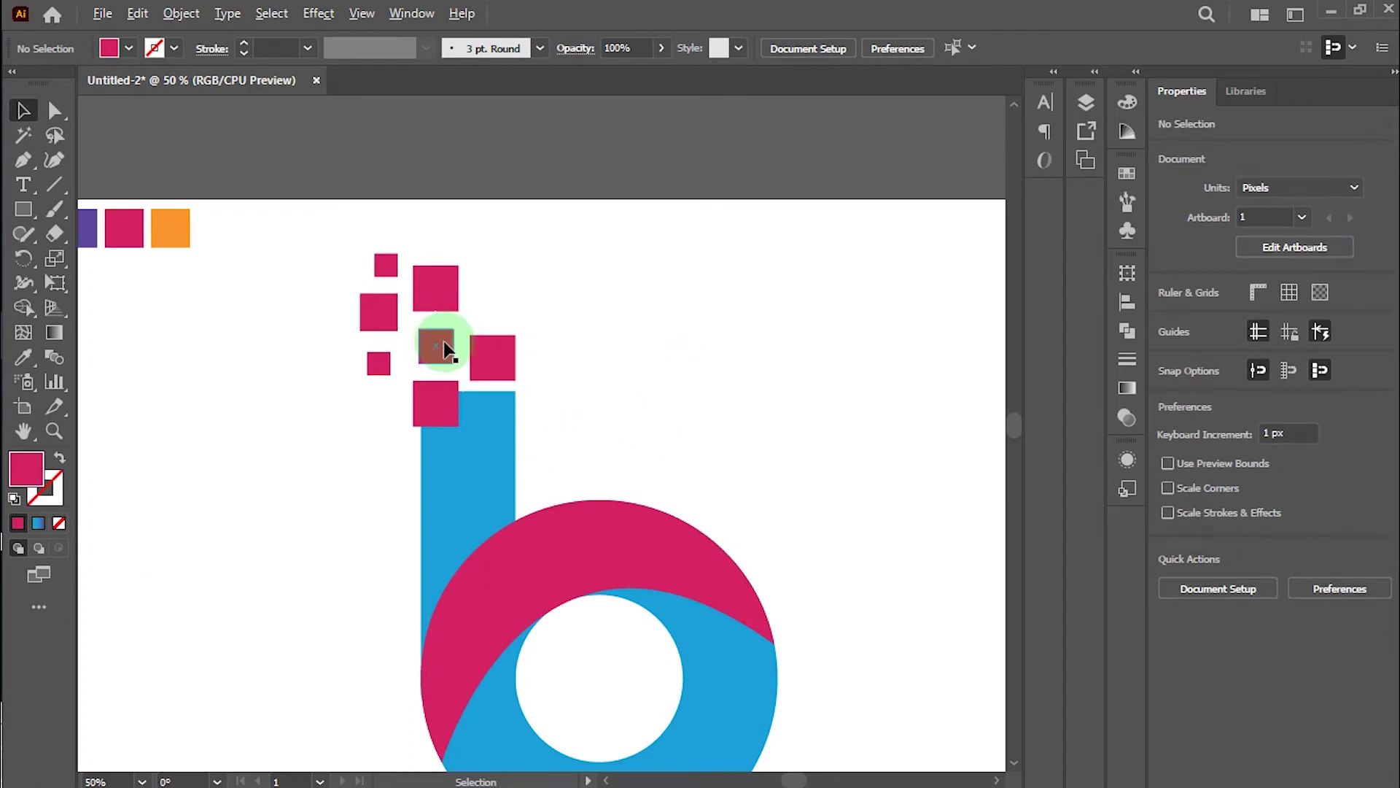
pyautogui.moveTo(446, 350); pyautogui.dragTo(344, 267)
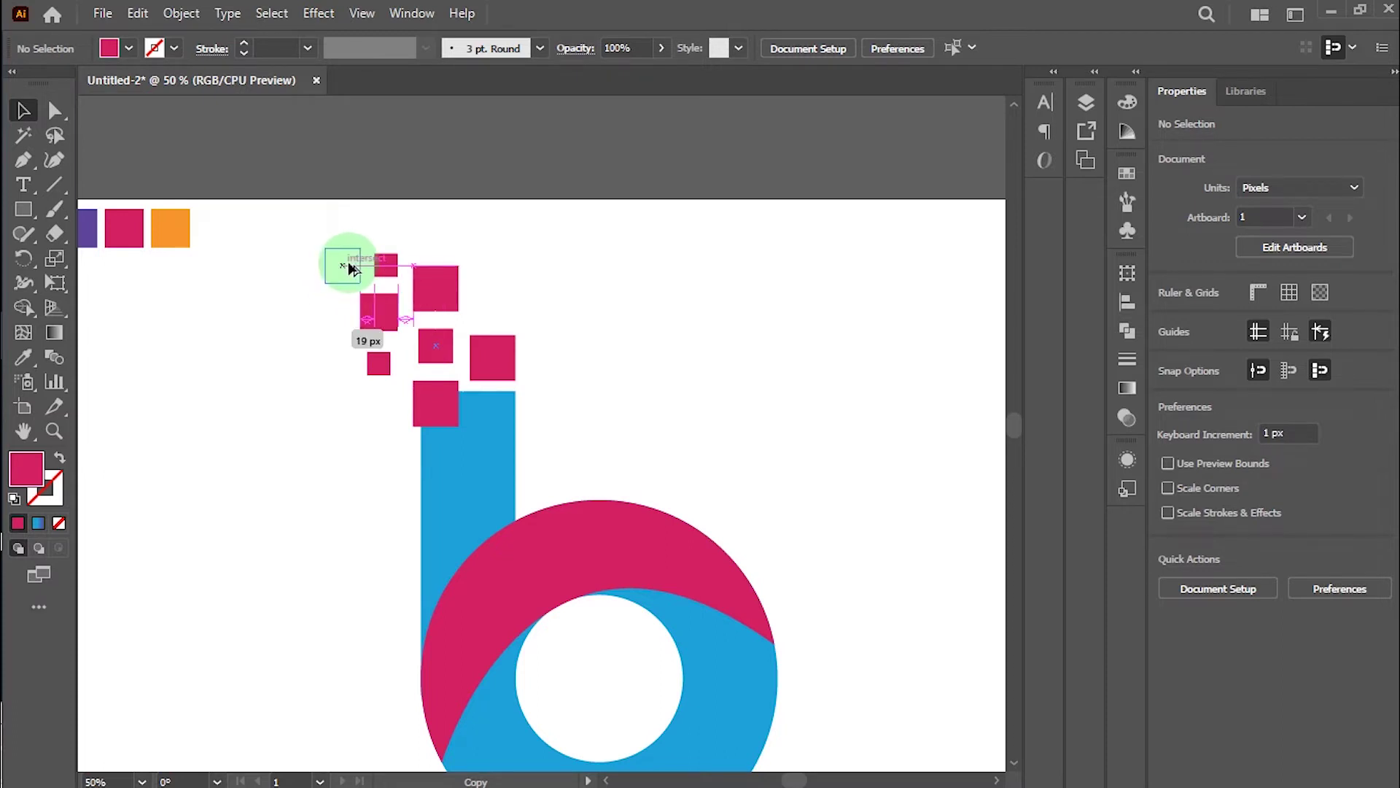
pyautogui.click(607, 346)
pyautogui.scroll(-2, 759, 427)
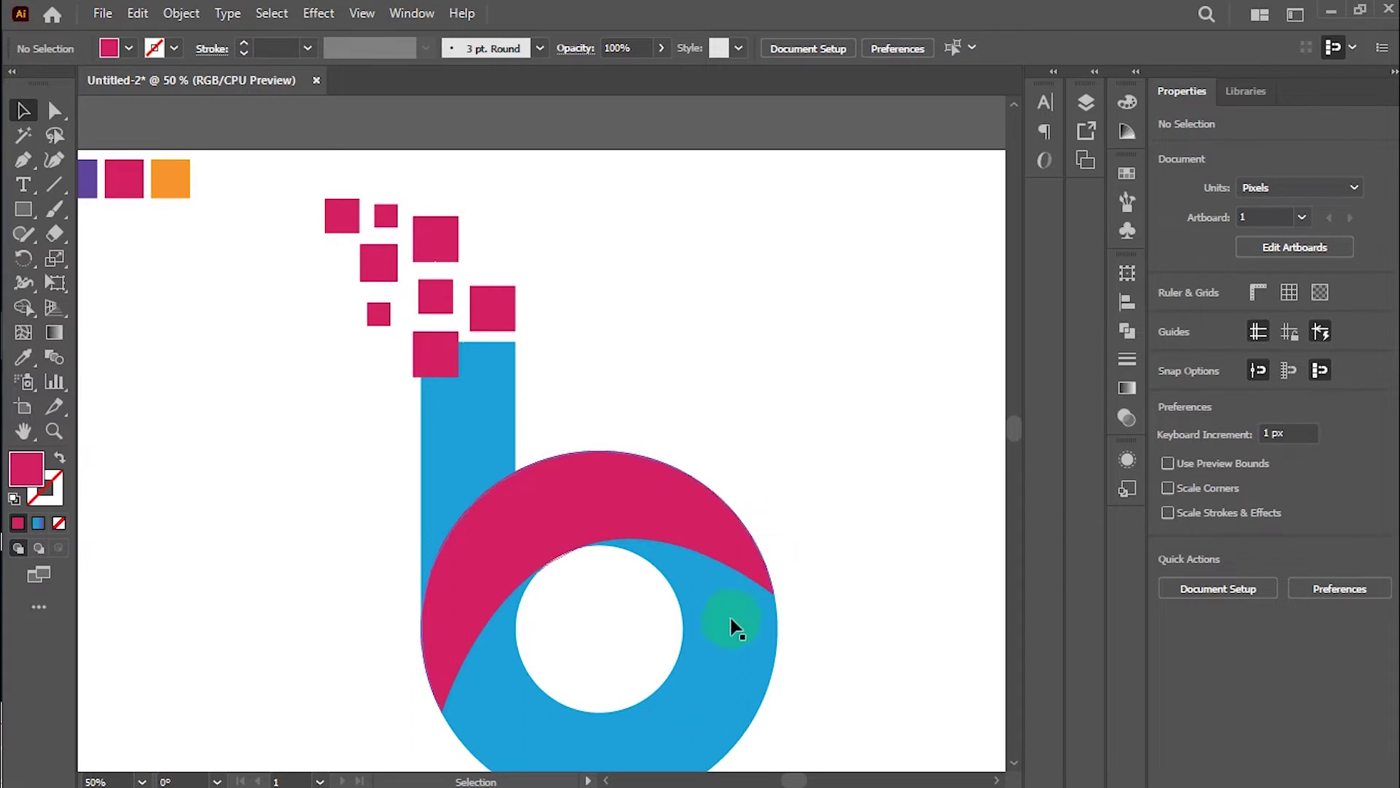
pyautogui.scroll(-2, 781, 536)
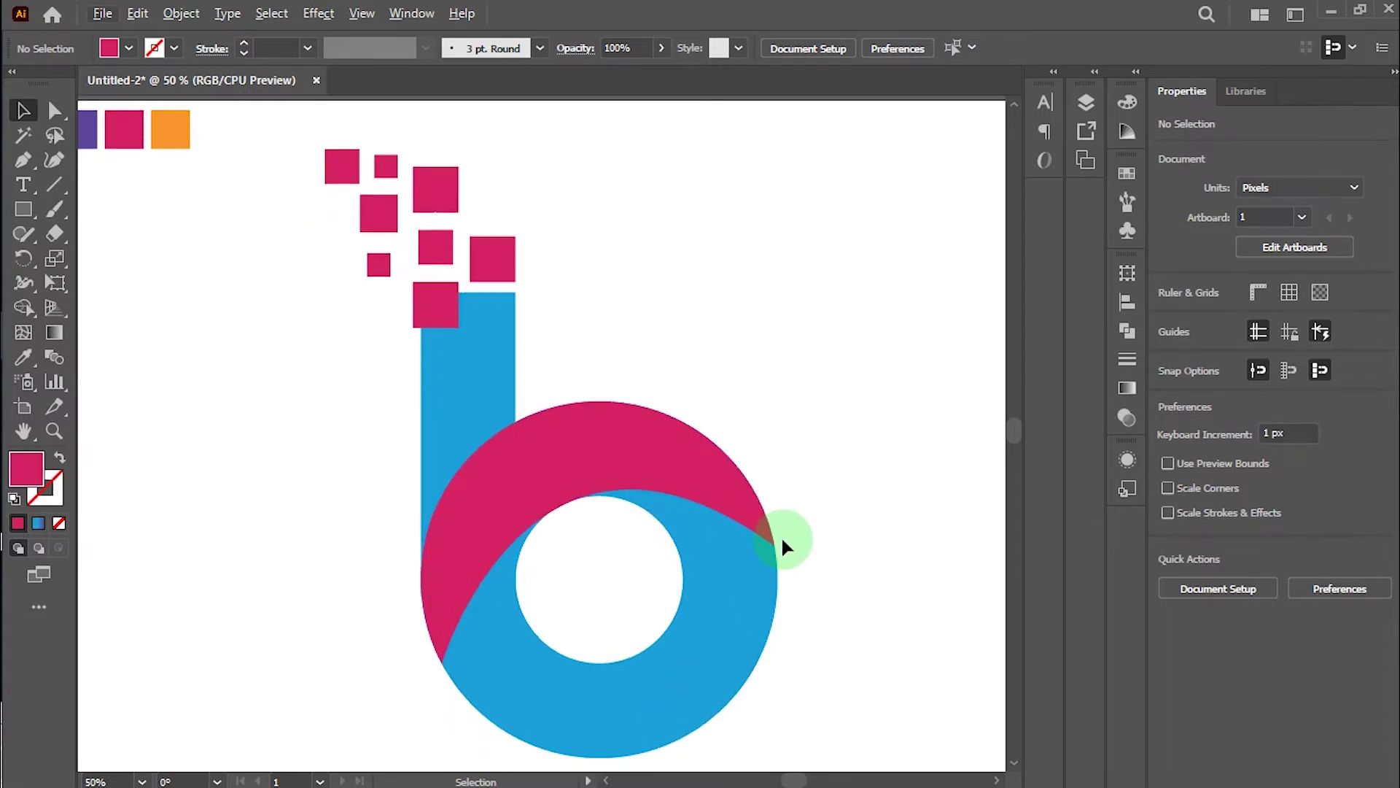
pyautogui.scroll(-1, 627, 356)
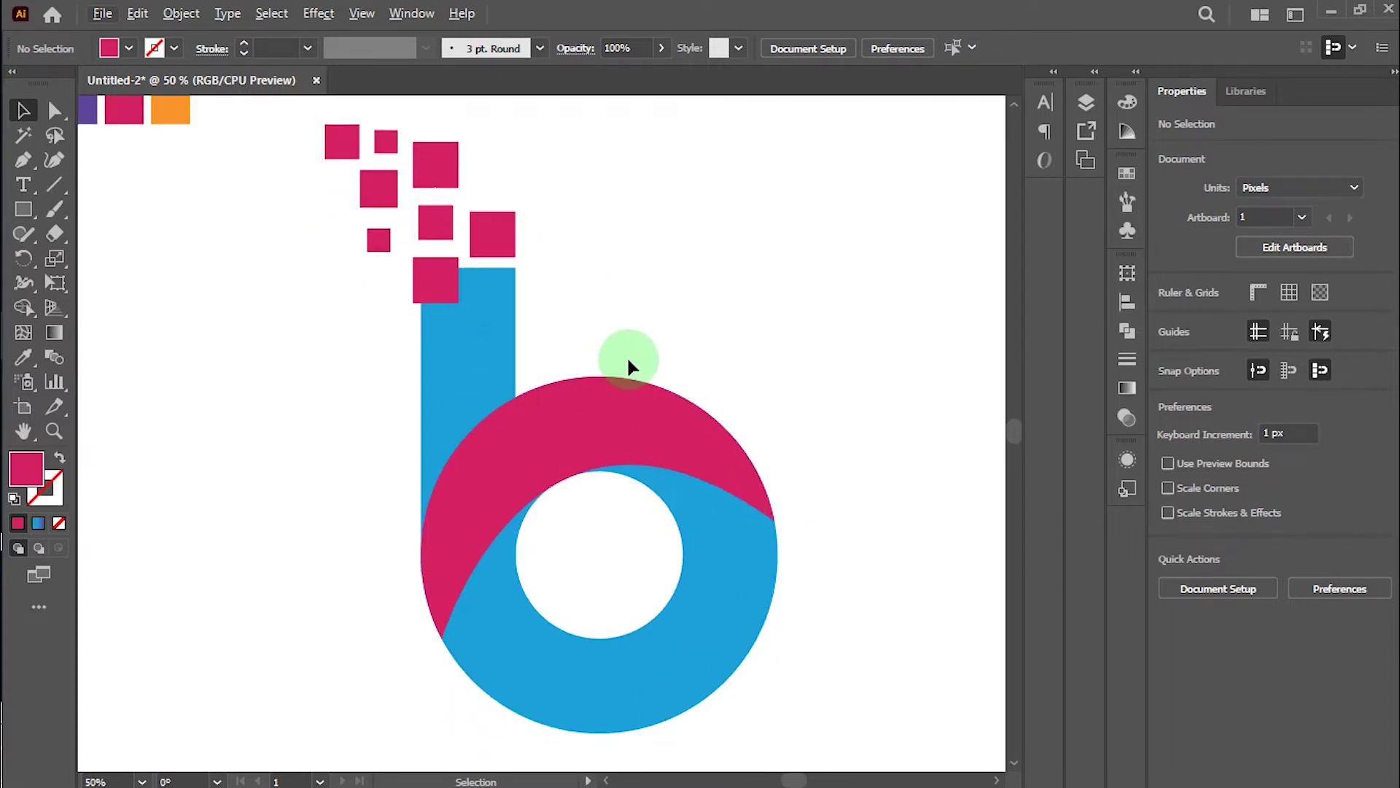
pyautogui.scroll(1, 627, 355)
# Enlarge the square atop the stem with Offset Path and fill it red
pyautogui.click(439, 309)
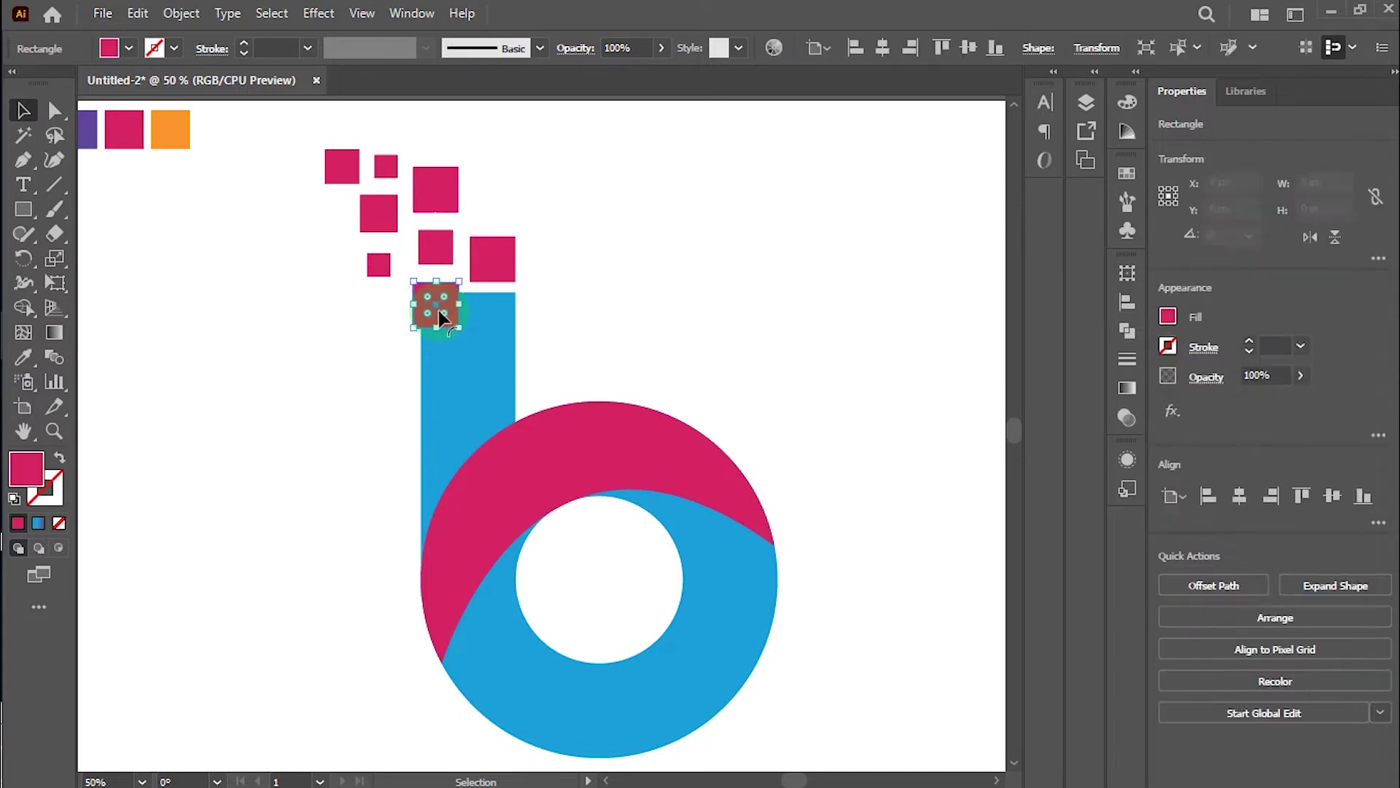
pyautogui.click(168, 18)
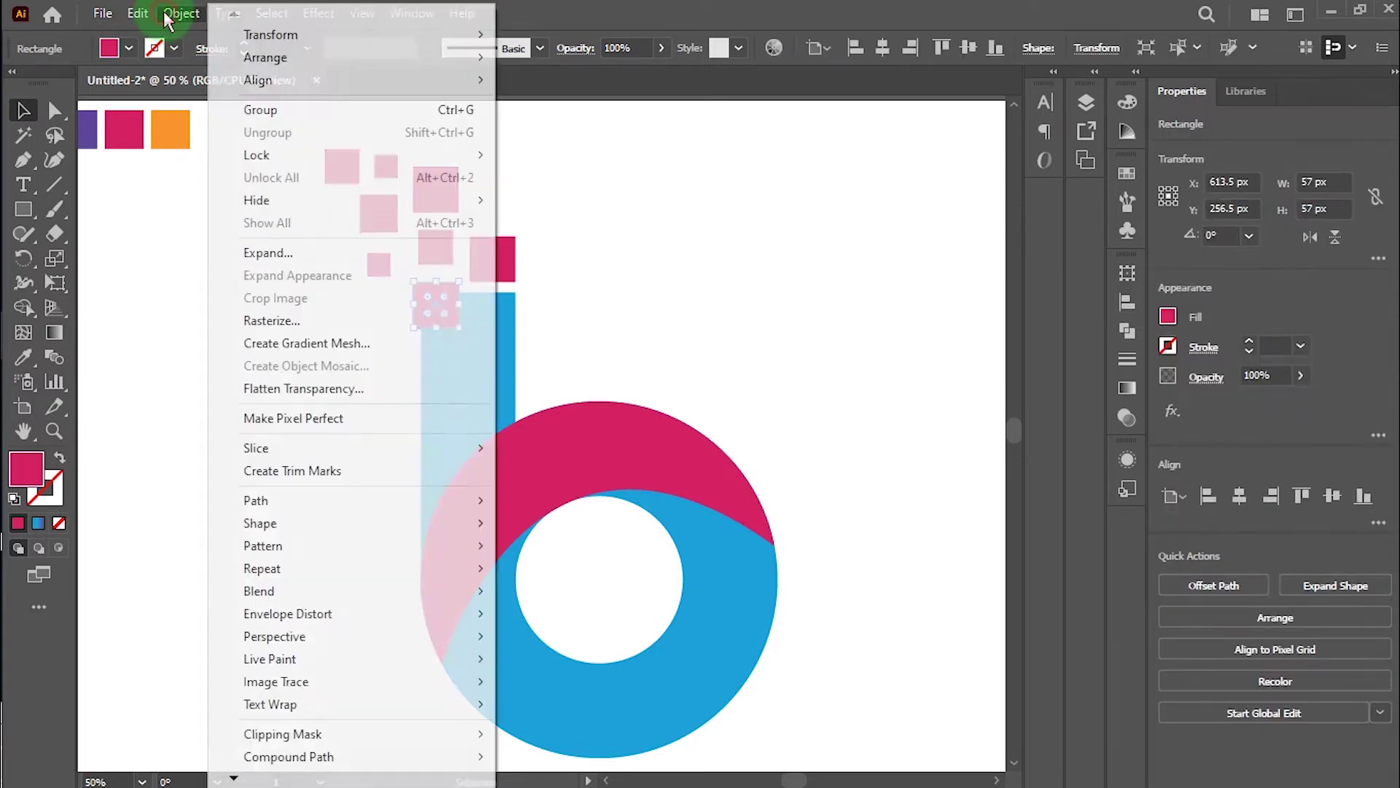
pyautogui.click(270, 501)
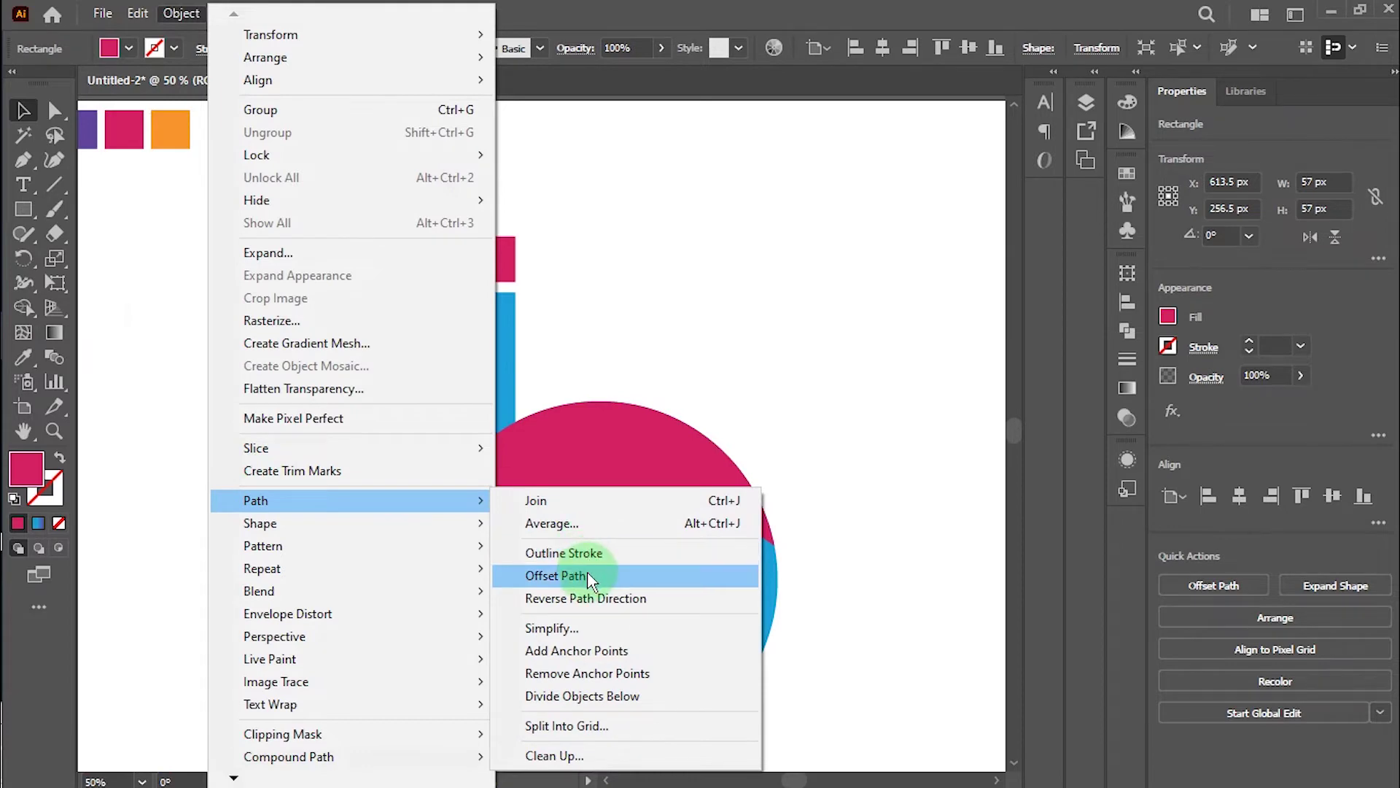
pyautogui.click(561, 575)
pyautogui.click(668, 464)
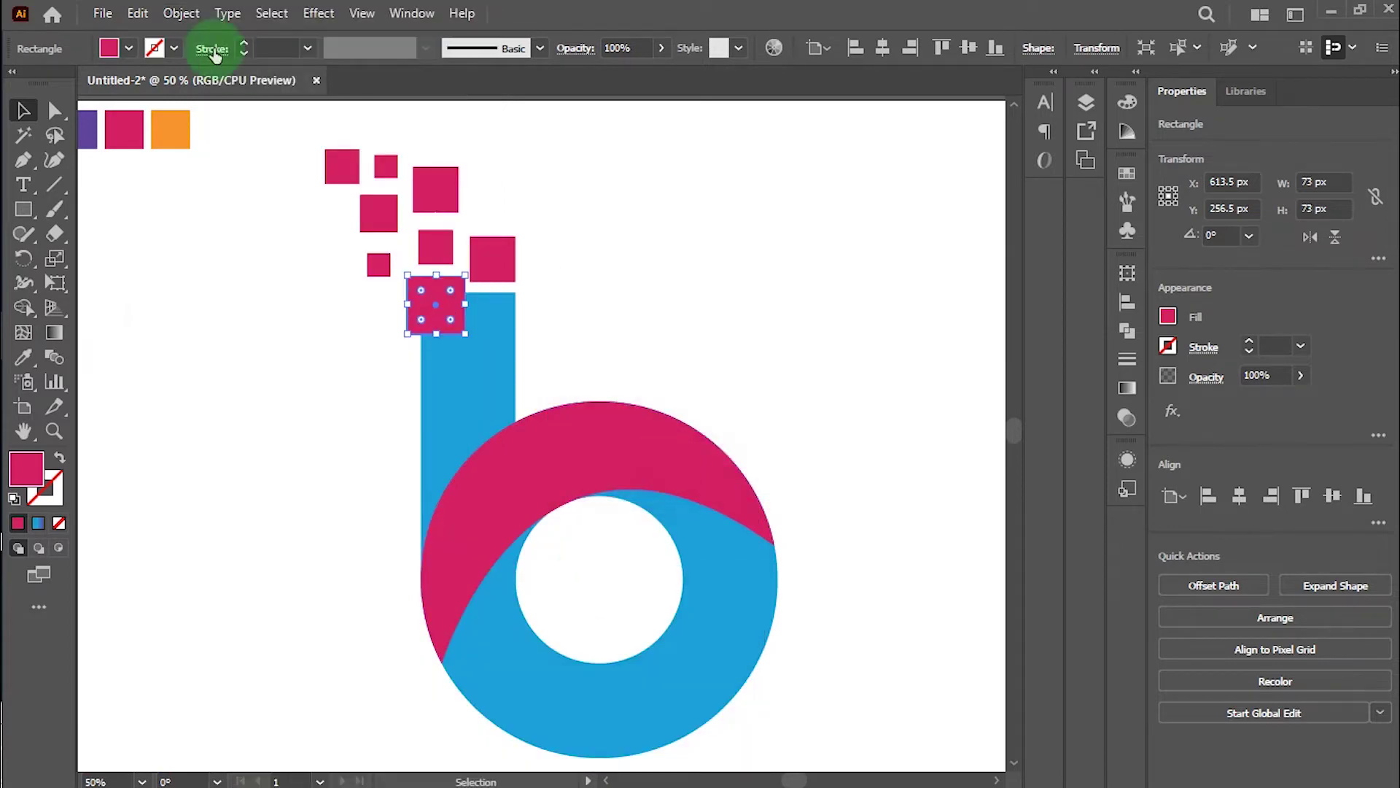
pyautogui.click(129, 49)
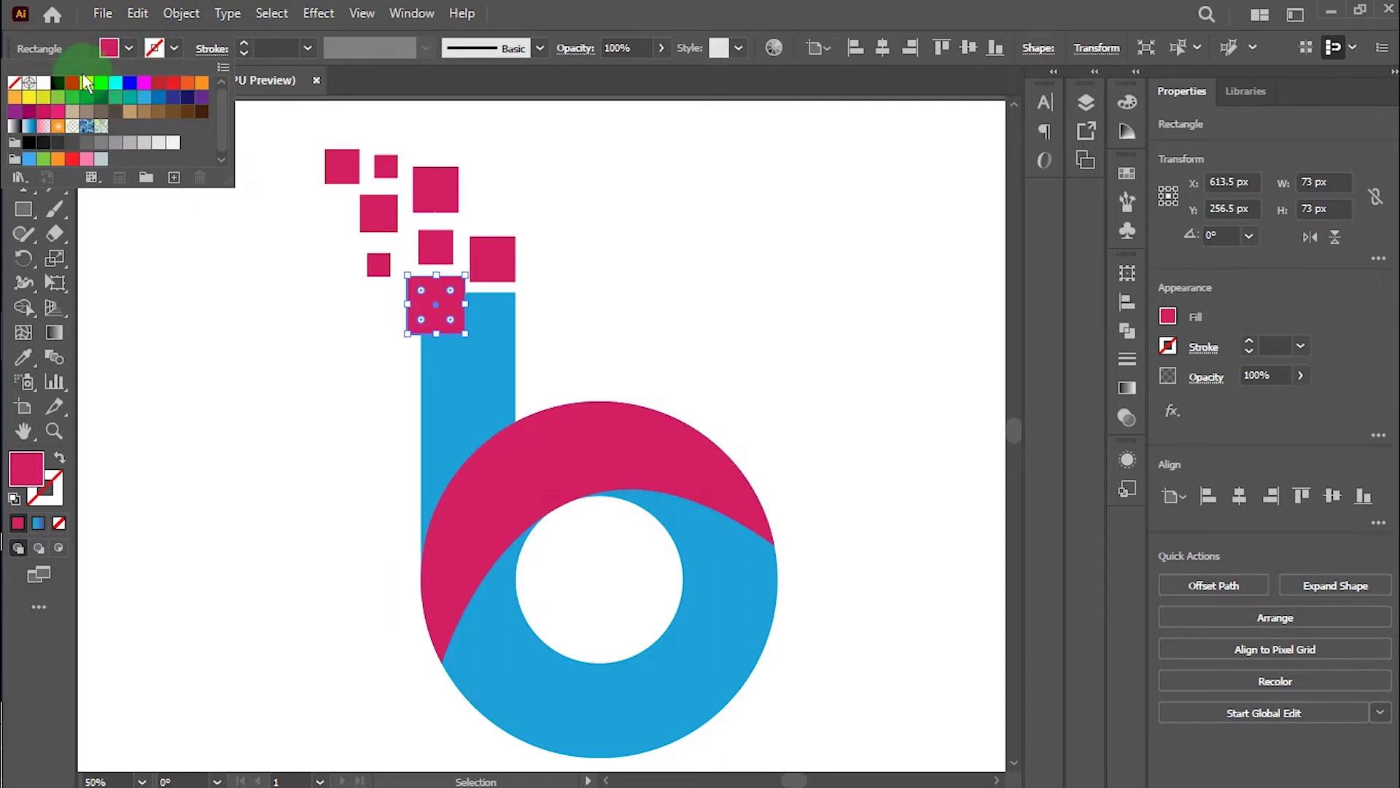
pyautogui.click(71, 83)
pyautogui.click(265, 316)
# Cut the overlap strip between the red square and blue stem, merging the square's pieces
pyautogui.moveTo(362, 310); pyautogui.dragTo(447, 371)
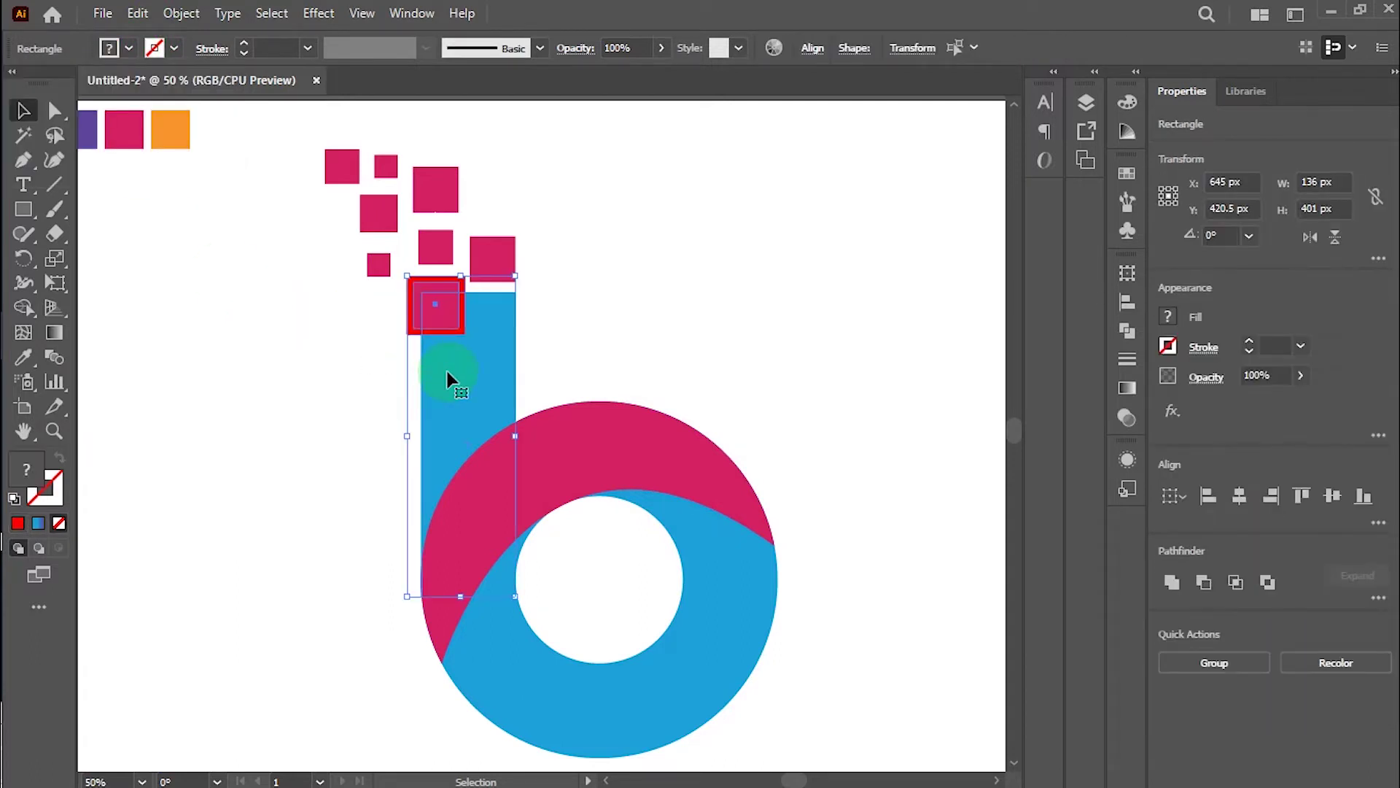
pyautogui.click(32, 304)
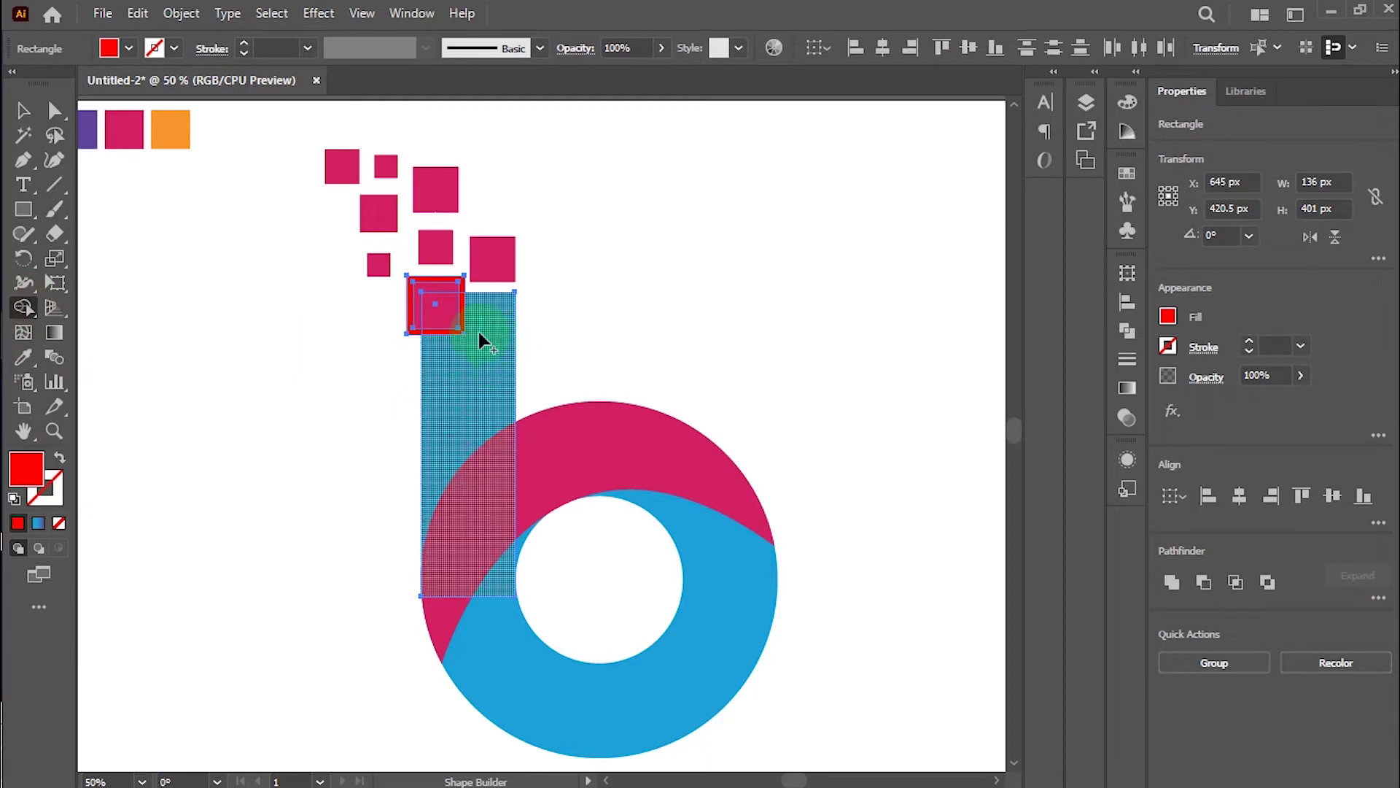
pyautogui.scroll(2, 466, 321)
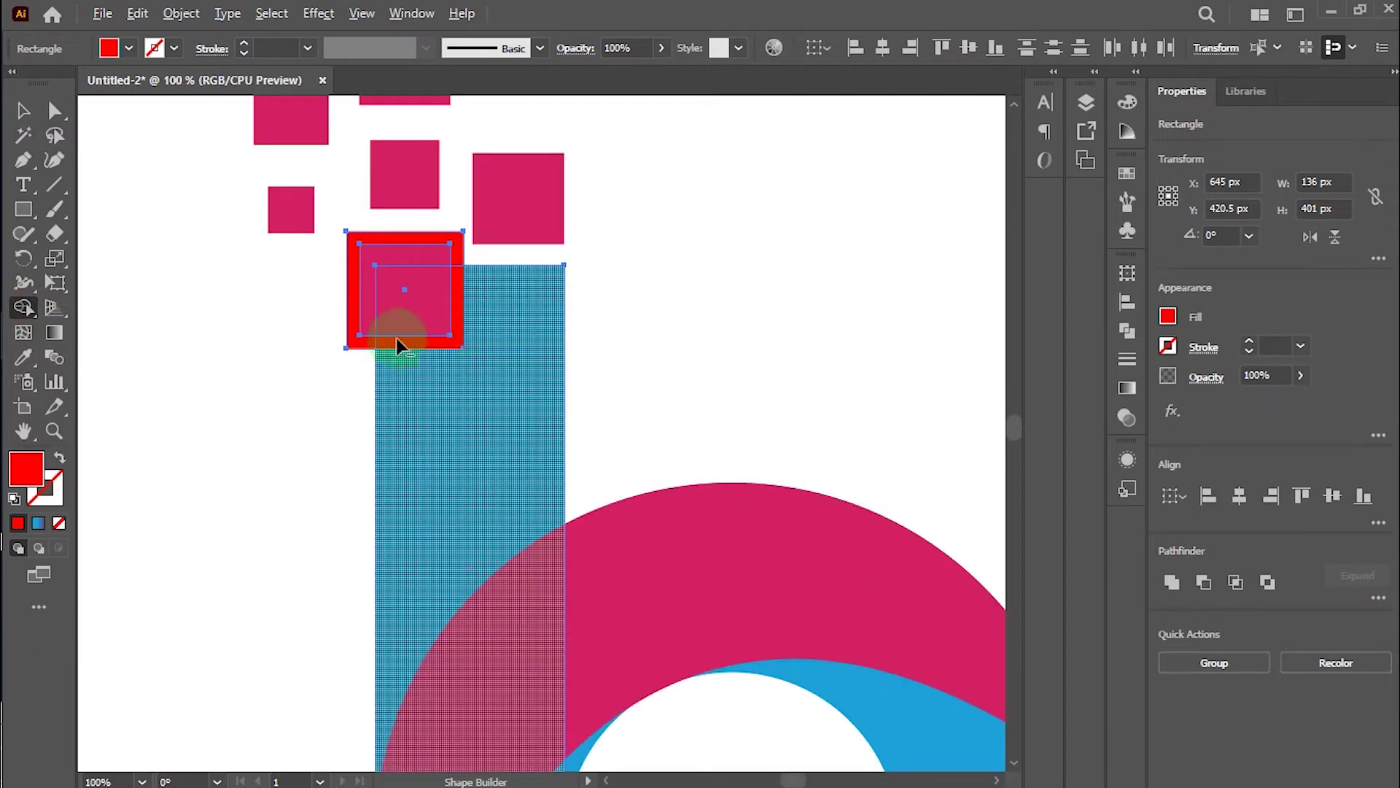
pyautogui.keyDown('alt'); pyautogui.click(379, 344); pyautogui.keyUp('alt')
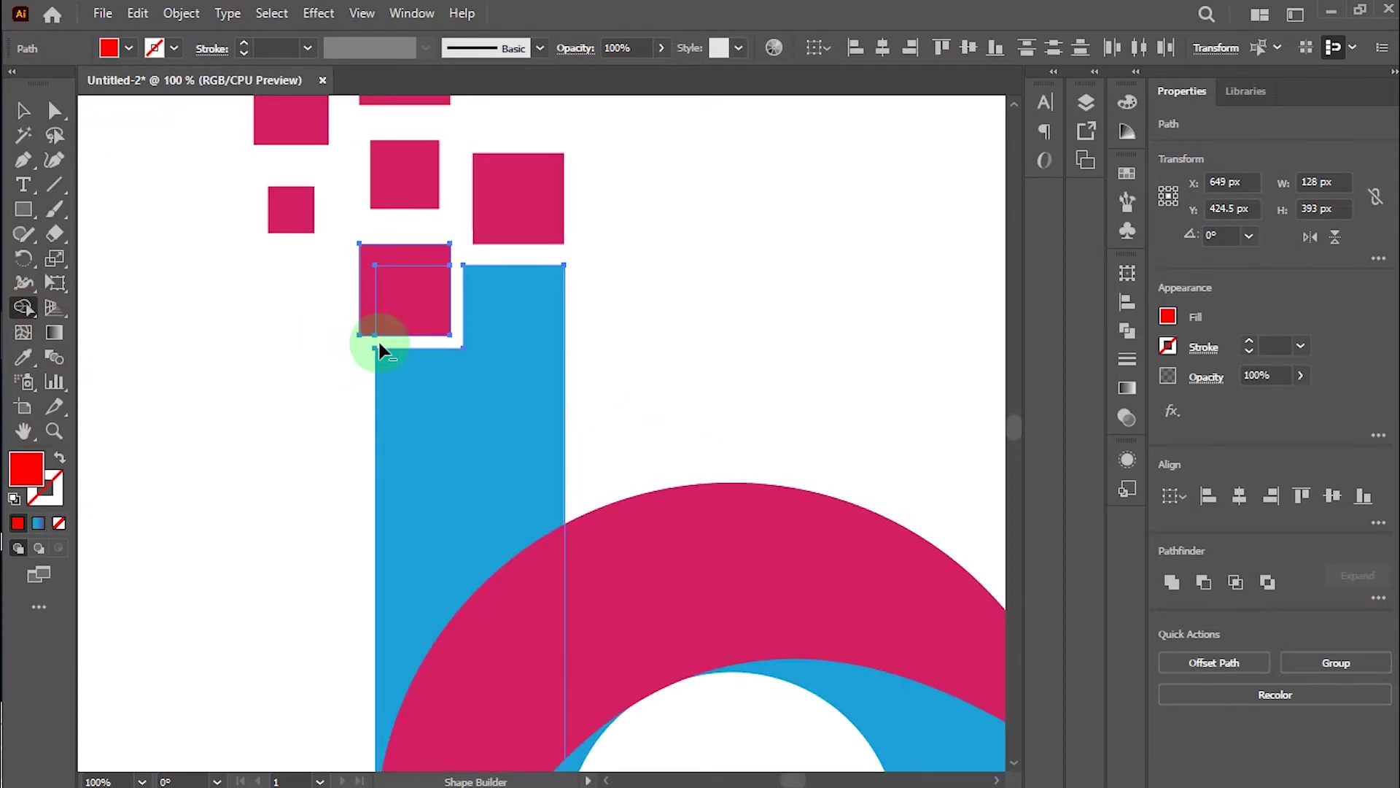
pyautogui.moveTo(378, 268)
pyautogui.mouseDown()
pyautogui.moveTo(408, 303)
pyautogui.moveTo(386, 257)
pyautogui.mouseUp()
pyautogui.click(23, 110)
pyautogui.click(648, 362)
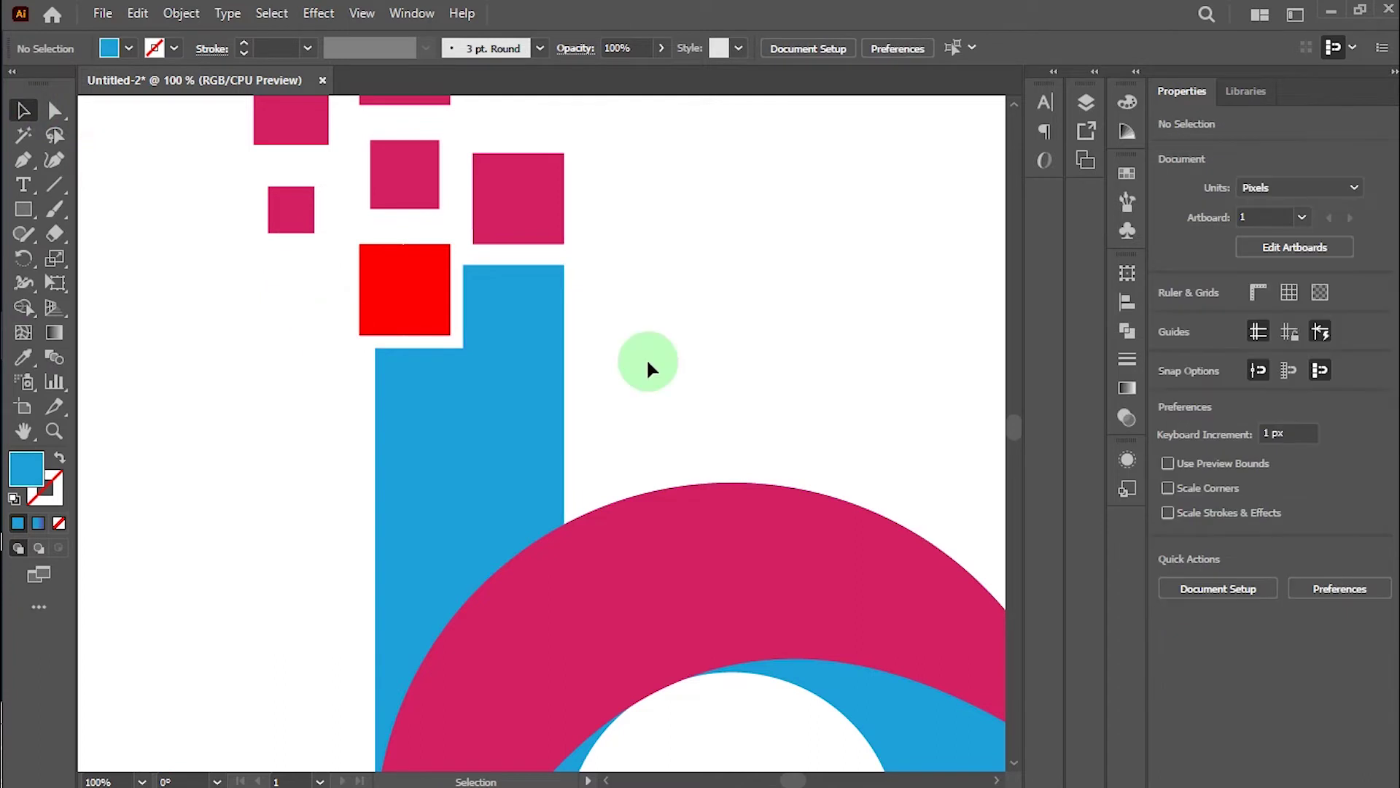
pyautogui.scroll(-1, 711, 377)
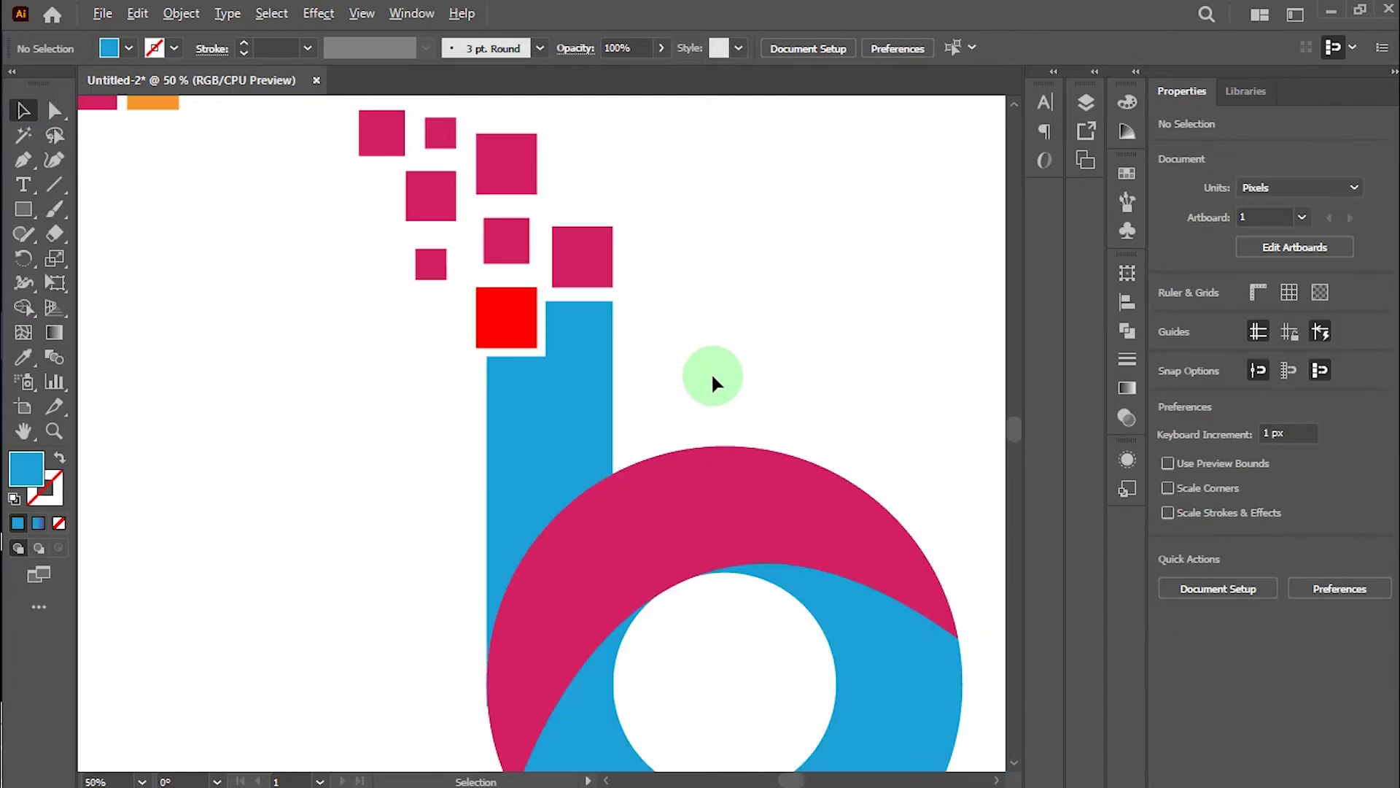
pyautogui.scroll(-1, 711, 378)
pyautogui.scroll(-1, 857, 406)
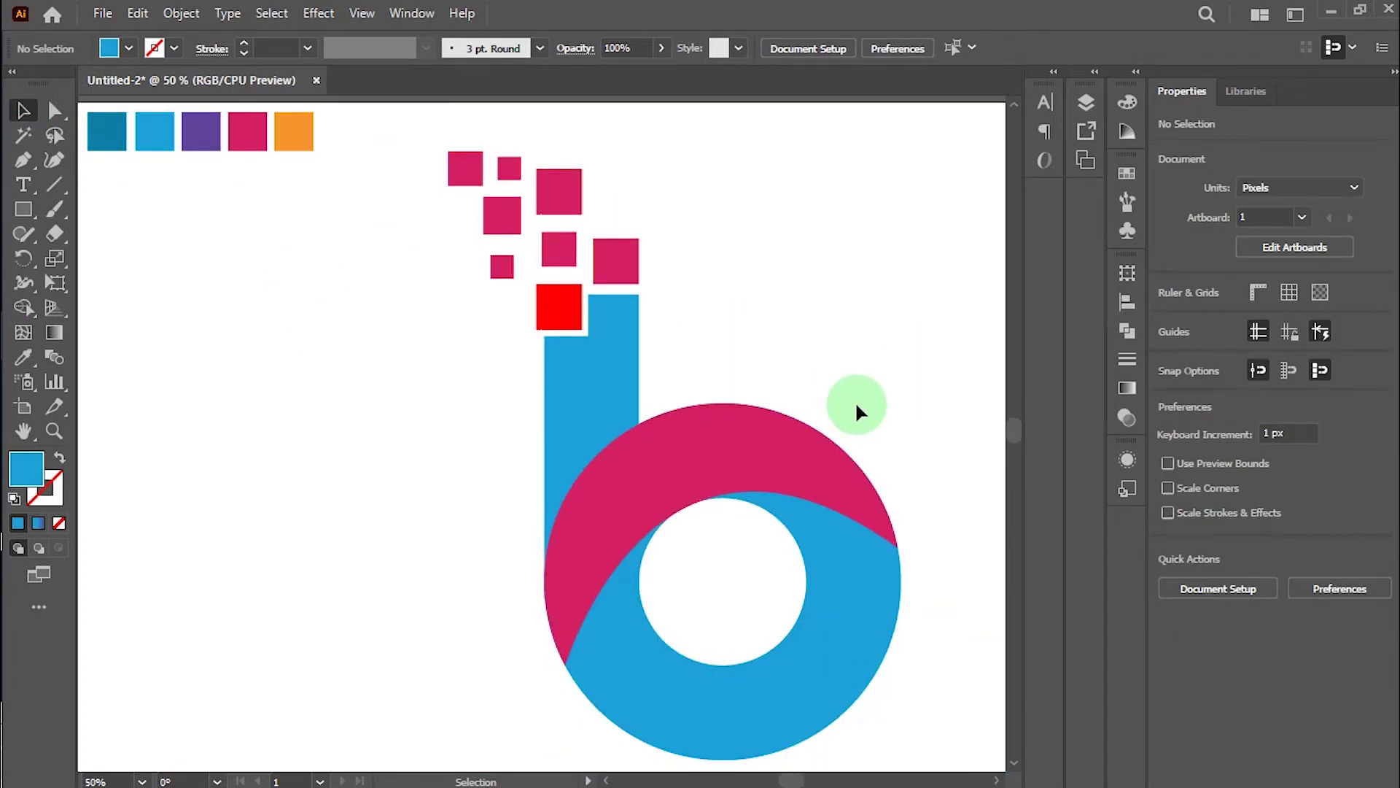
pyautogui.scroll(-1, 857, 409)
pyautogui.scroll(1, 857, 408)
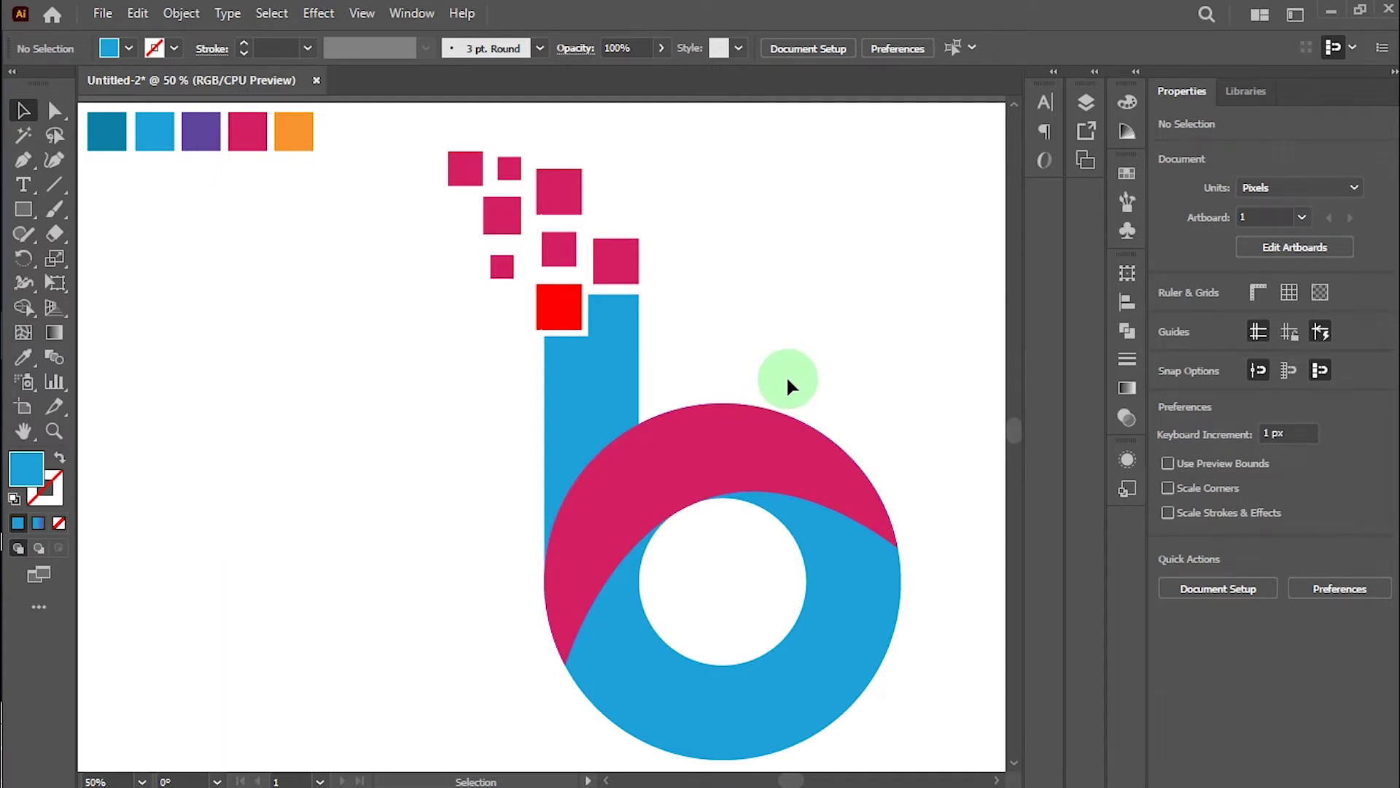
pyautogui.scroll(-1, 786, 375)
pyautogui.click(781, 406)
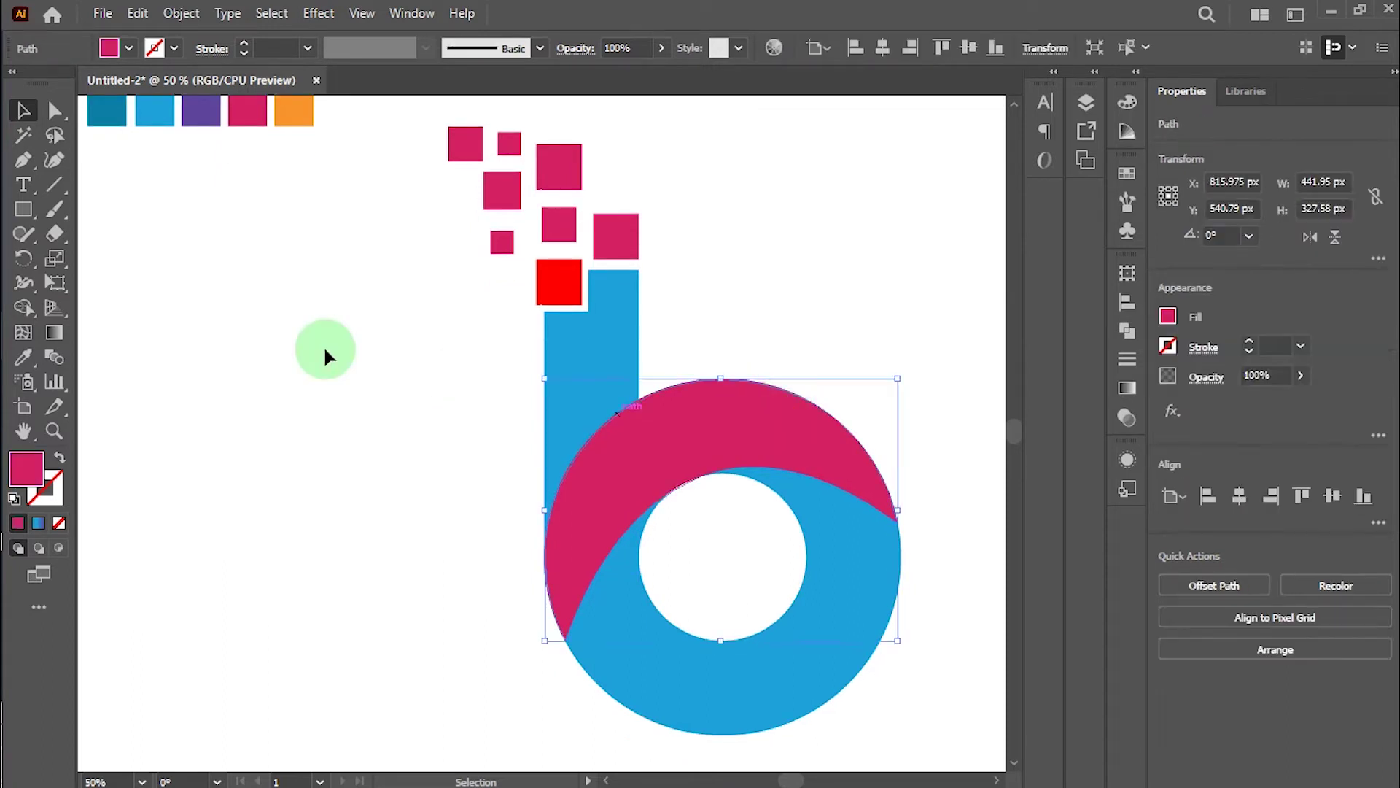
# Apply a gradient fill to the upper ring and make its middle stop purple
pyautogui.click(53, 334)
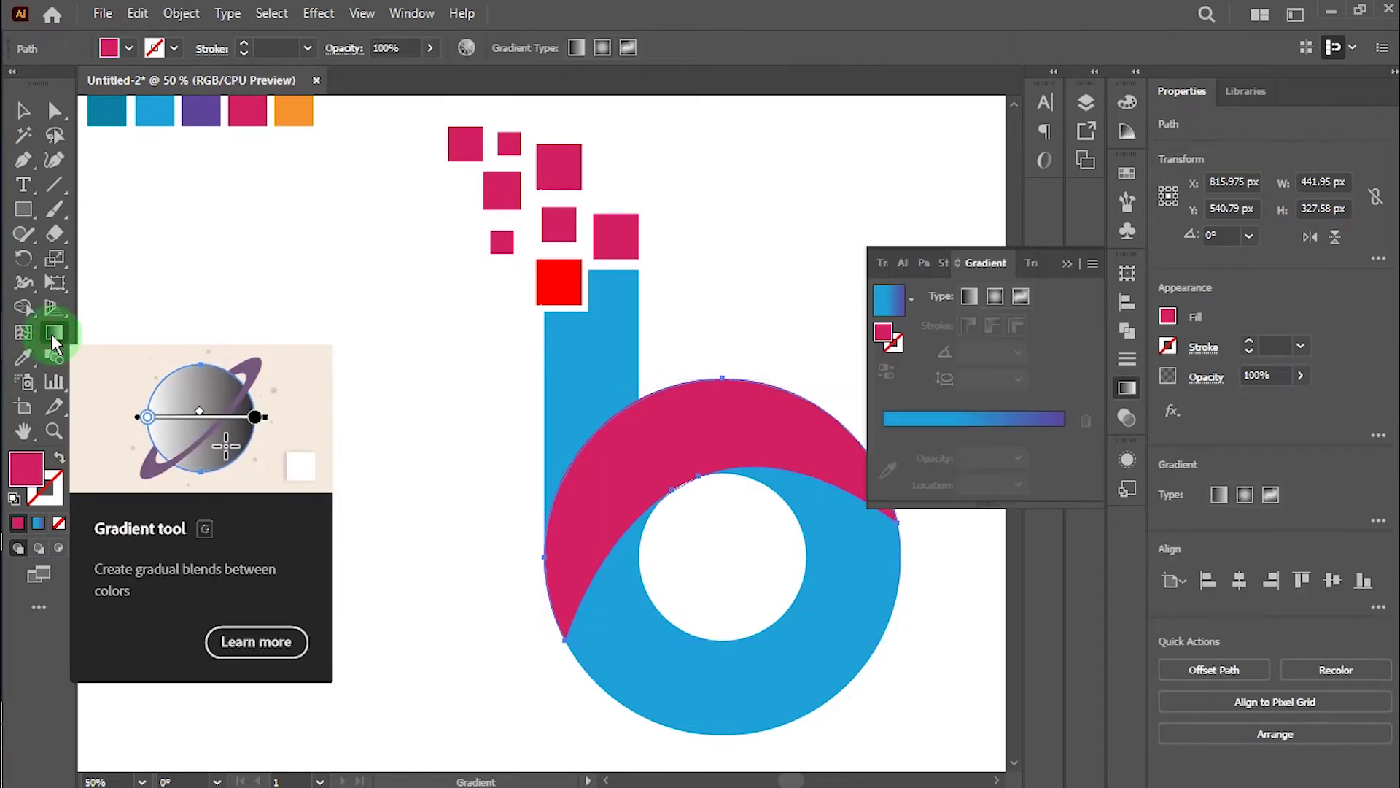
pyautogui.click(890, 417)
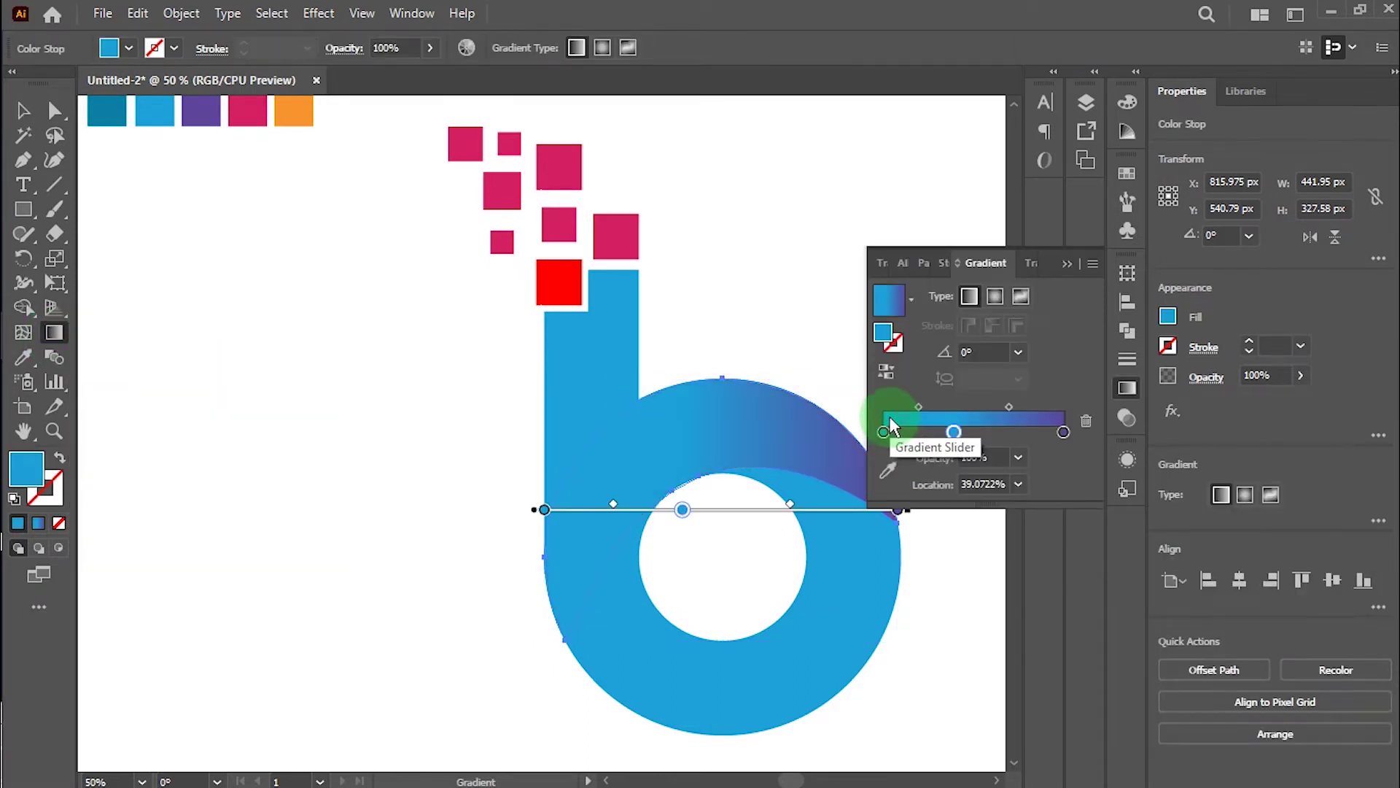
pyautogui.click(954, 432)
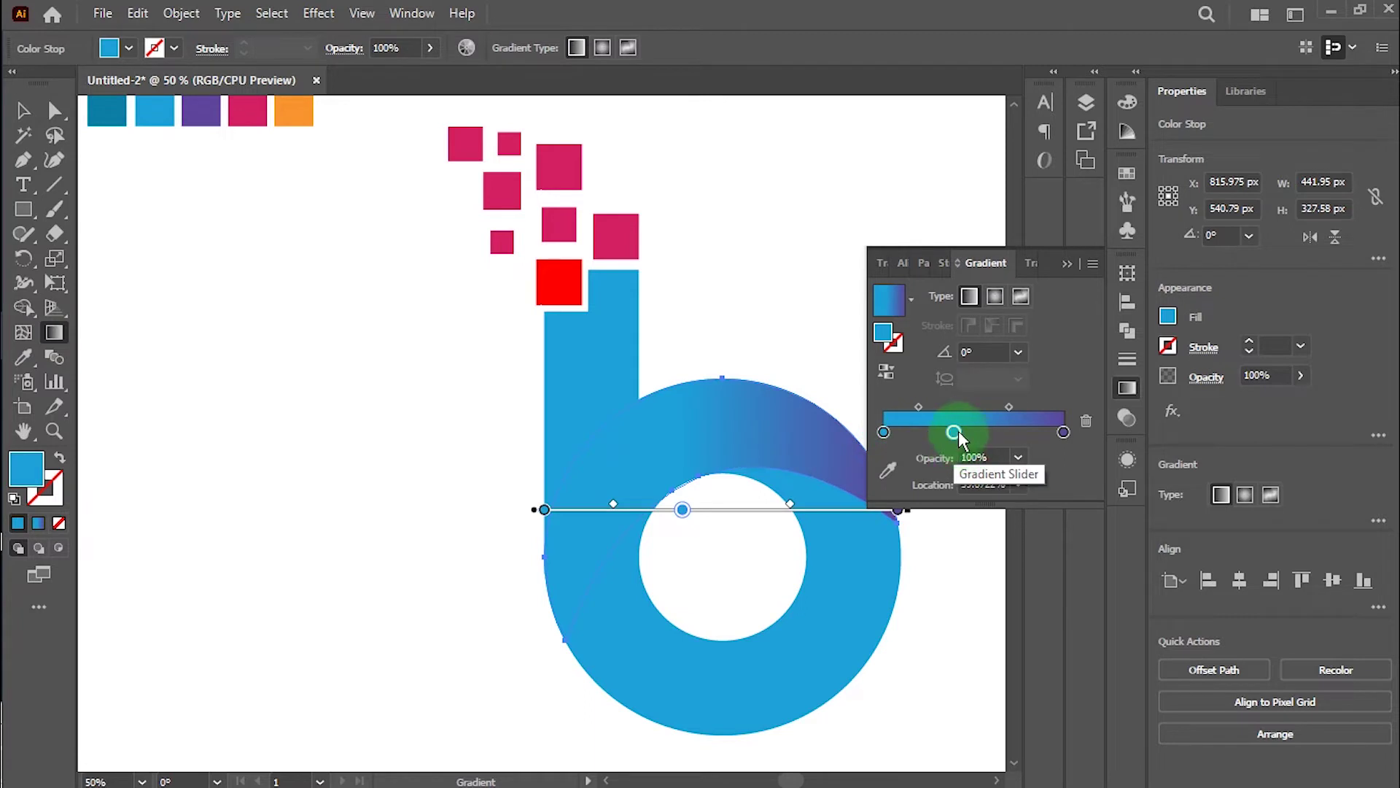
pyautogui.doubleClick(954, 432)
pyautogui.click(802, 571)
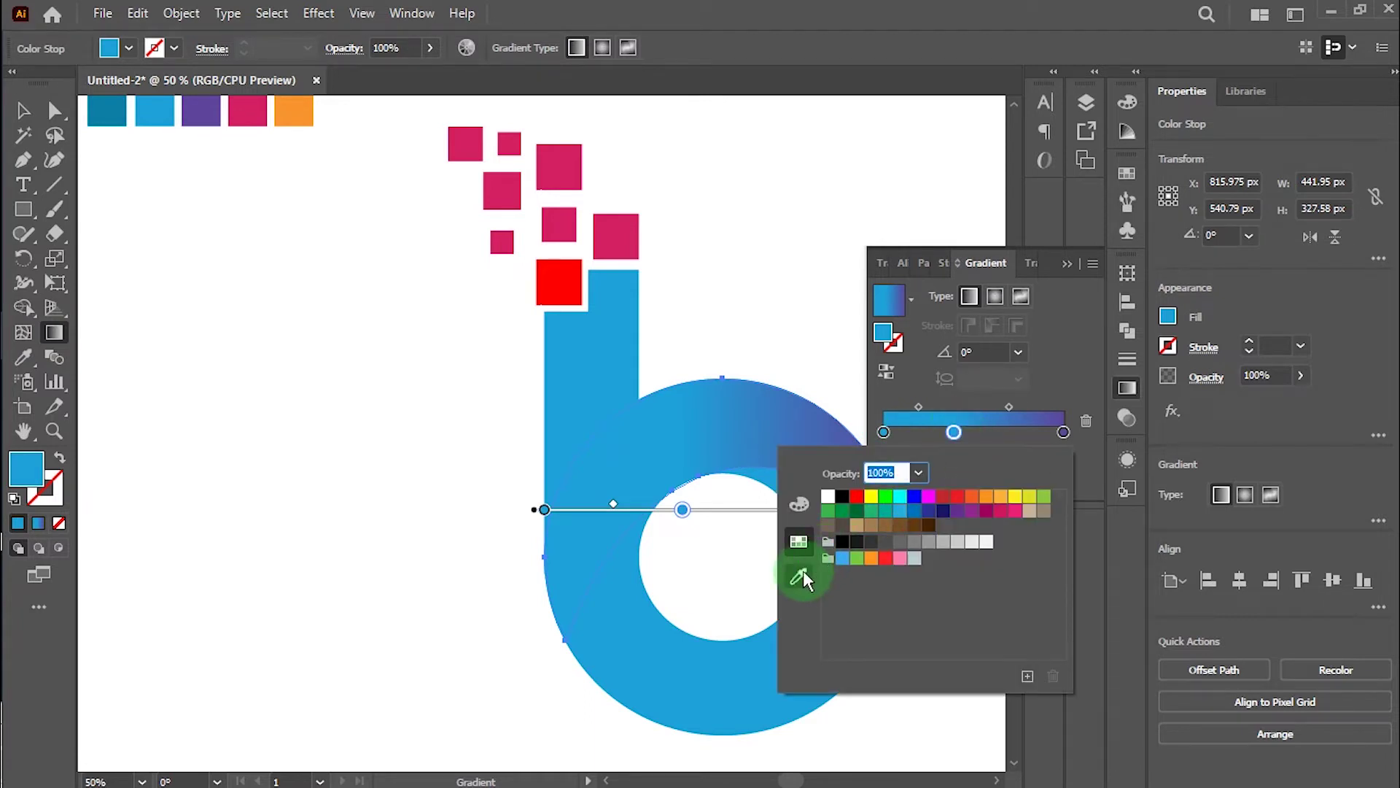
pyautogui.scroll(1, 230, 307)
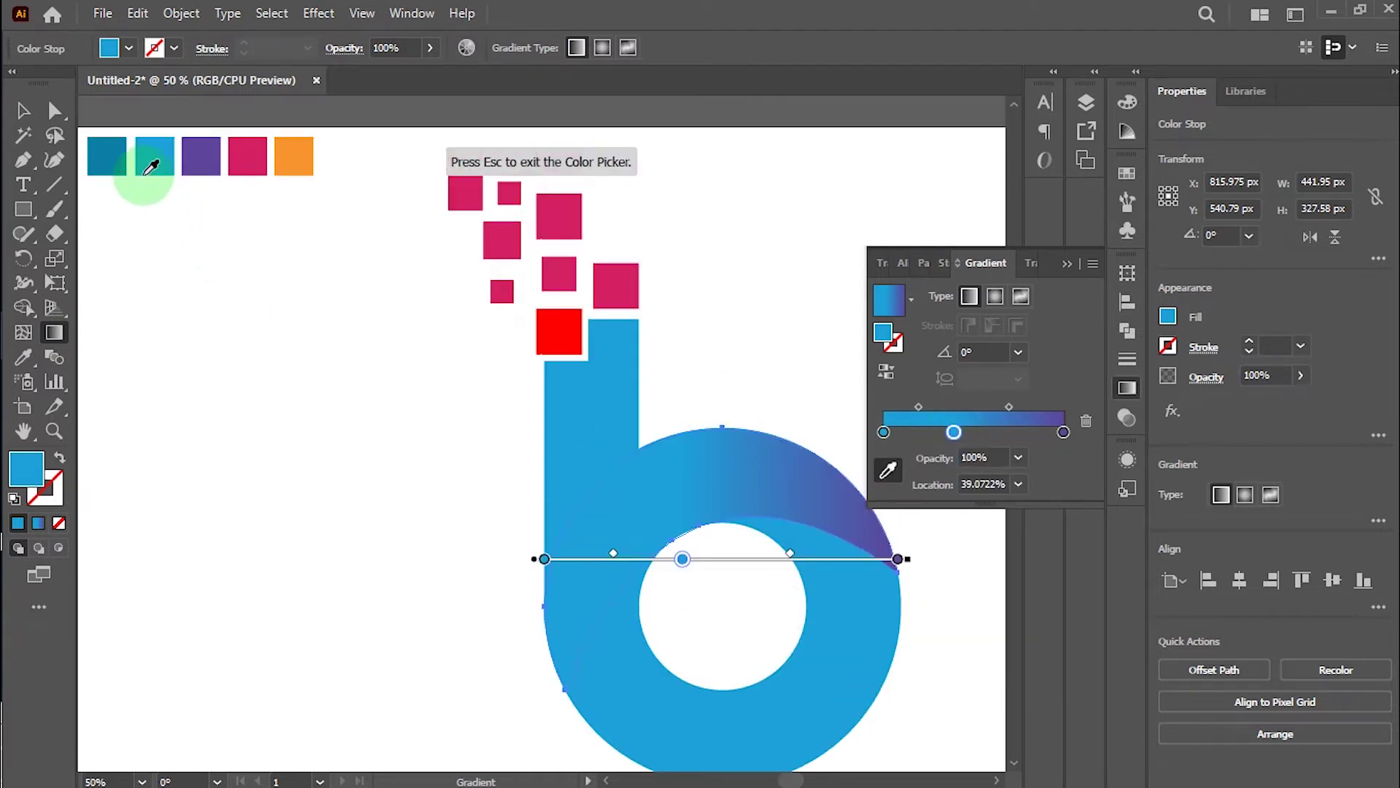
pyautogui.click(113, 160)
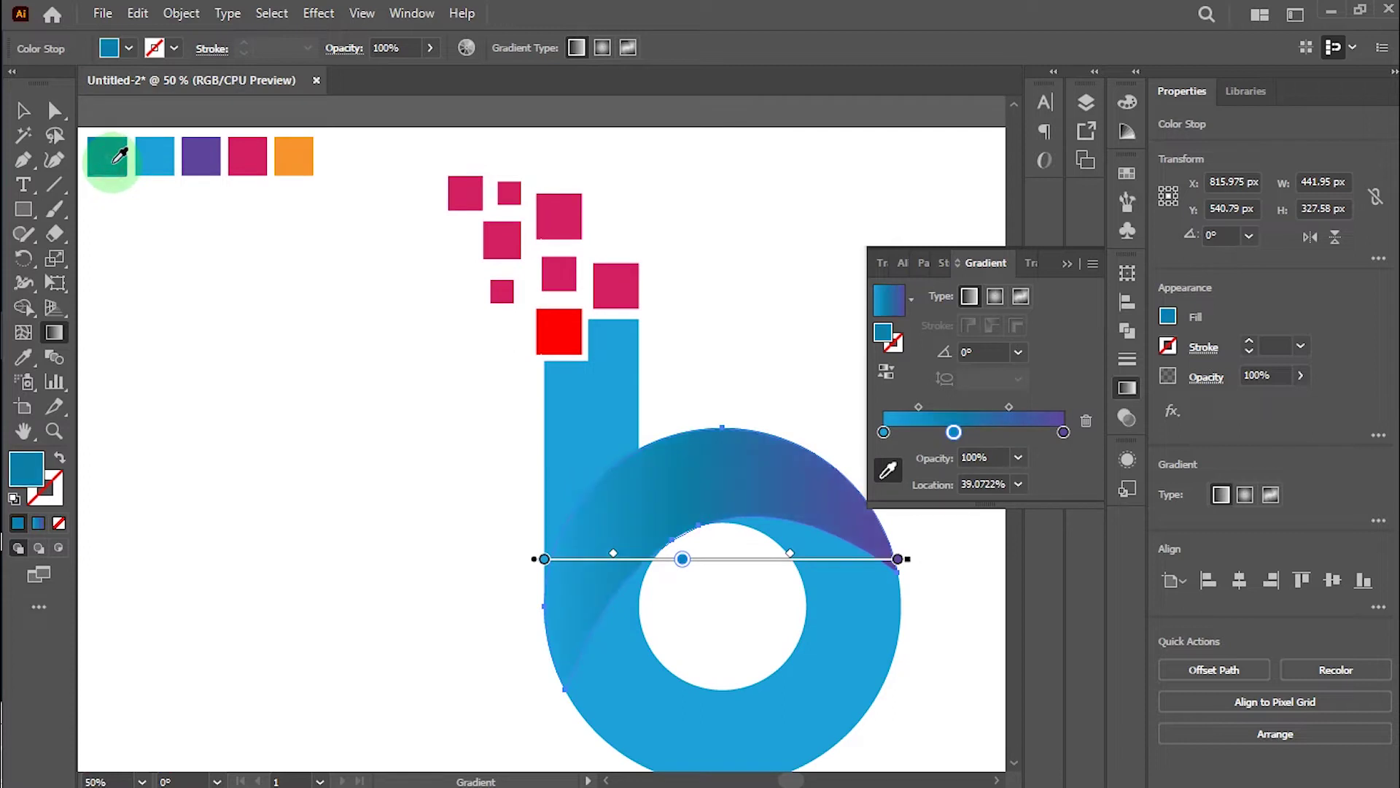
pyautogui.click(954, 431)
pyautogui.doubleClick(954, 431)
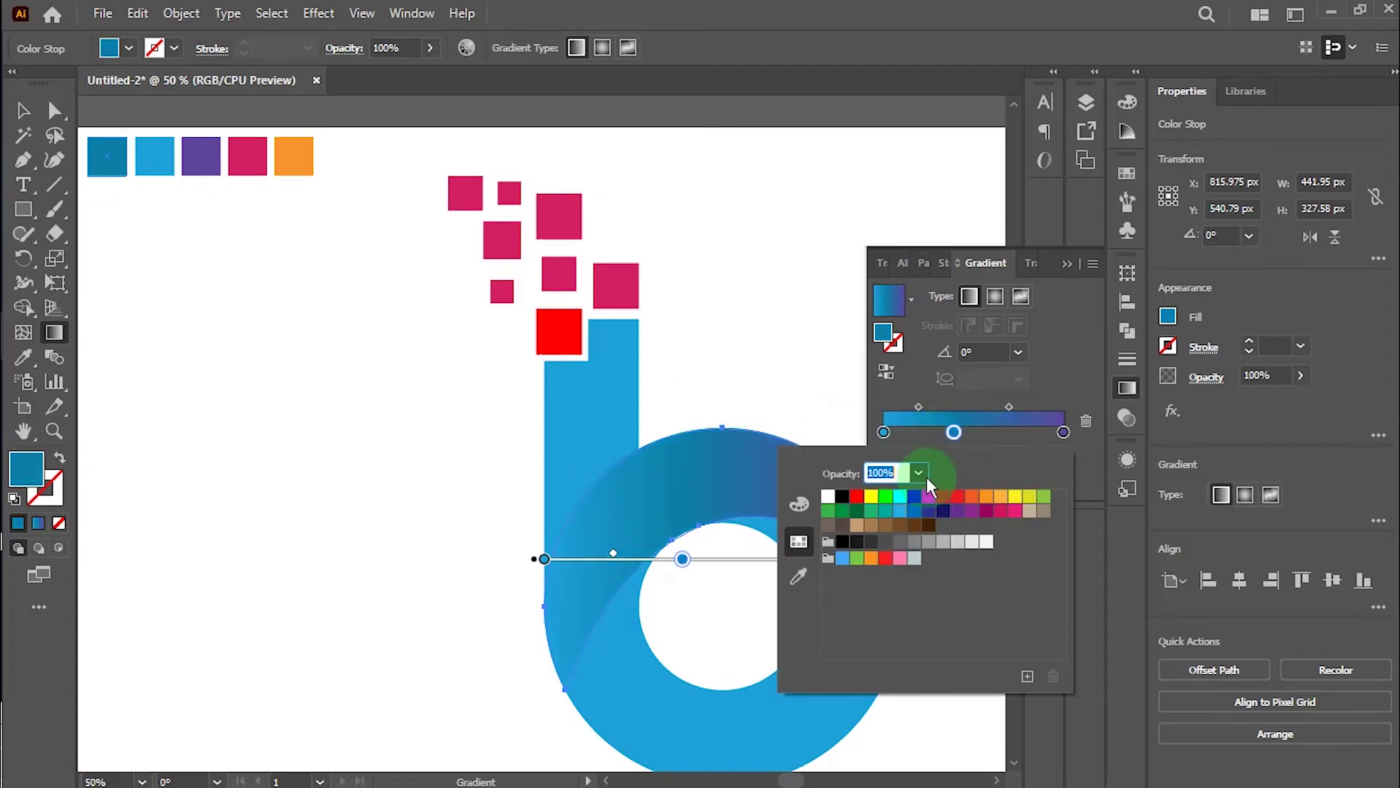
pyautogui.click(799, 576)
pyautogui.click(155, 156)
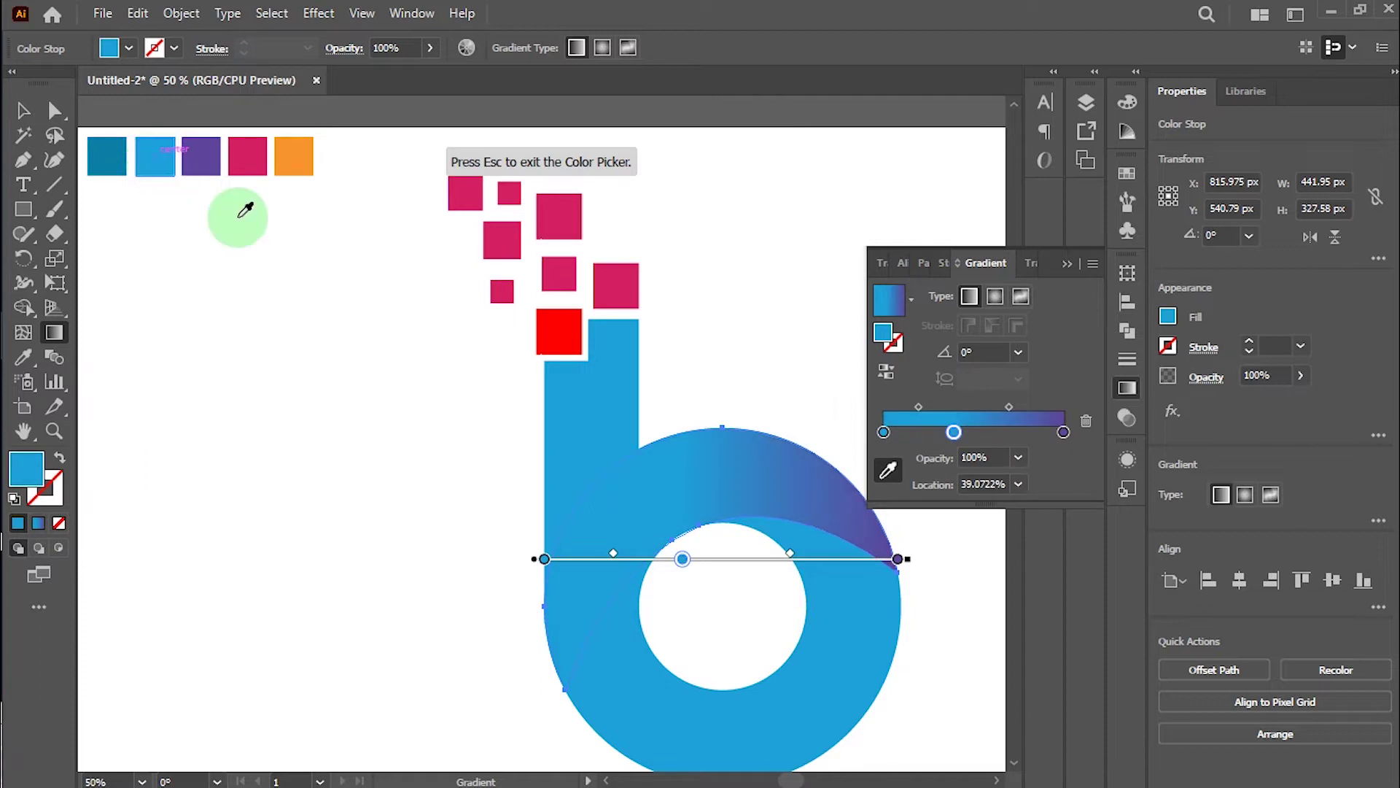
pyautogui.click(206, 163)
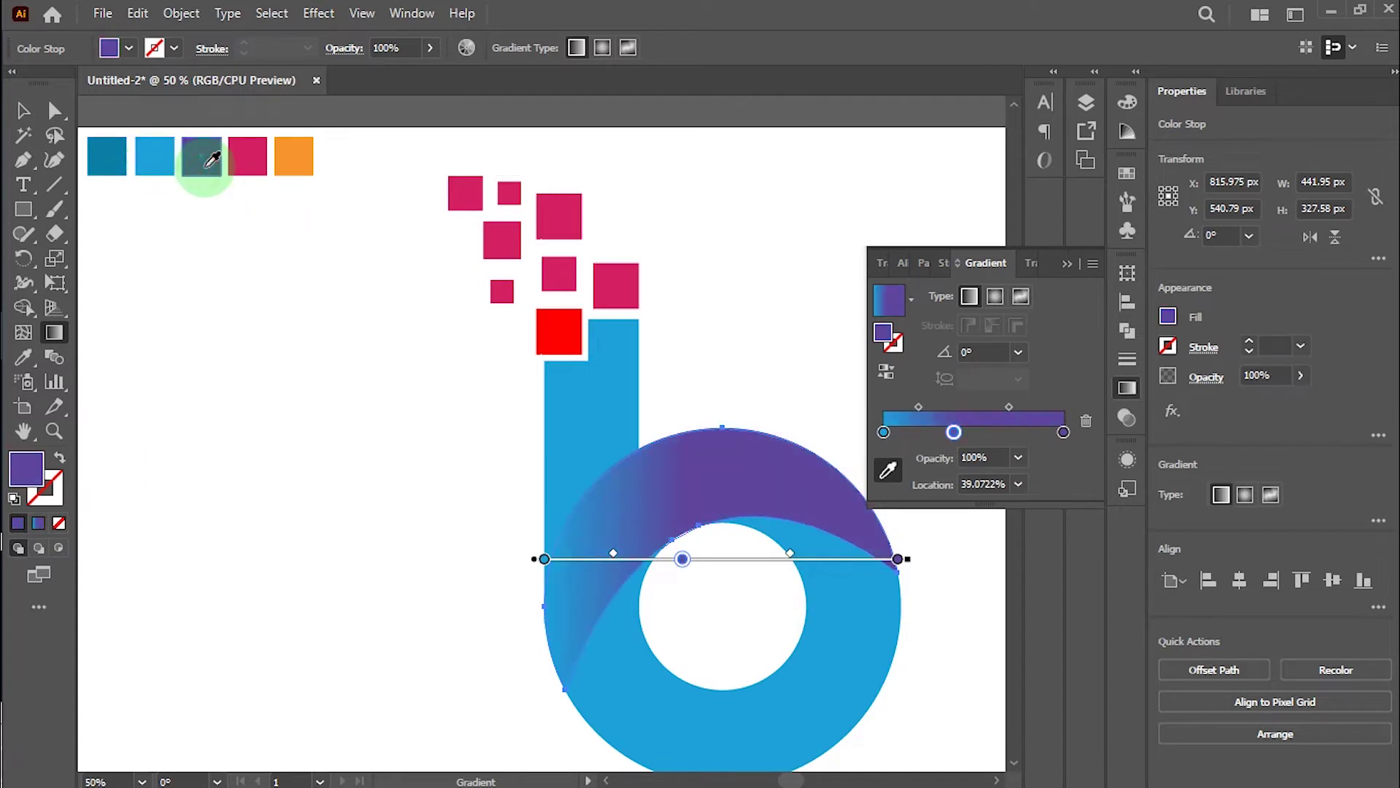
# Set the gradient's right end stop to the light blue swatch
pyautogui.click(1064, 432)
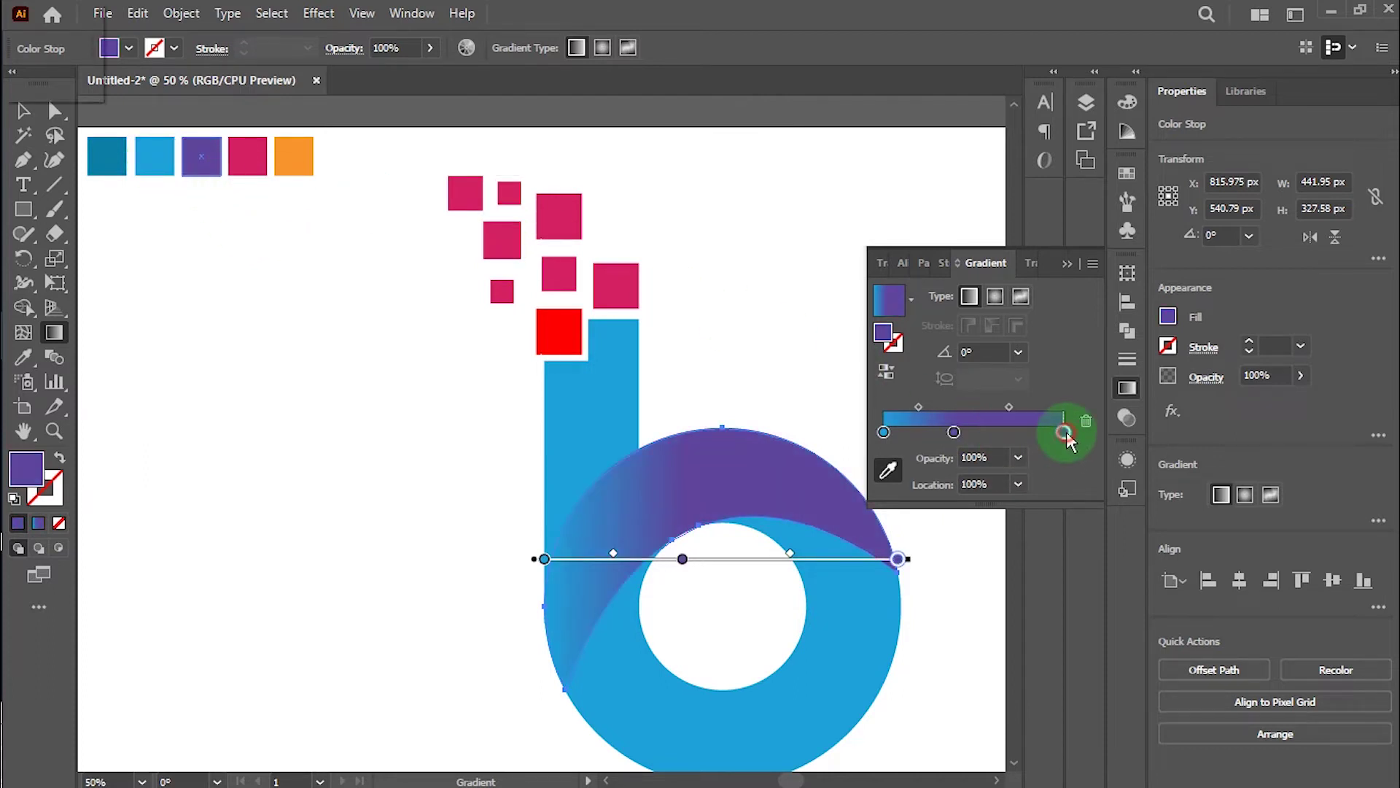
pyautogui.doubleClick(1064, 431)
pyautogui.click(799, 575)
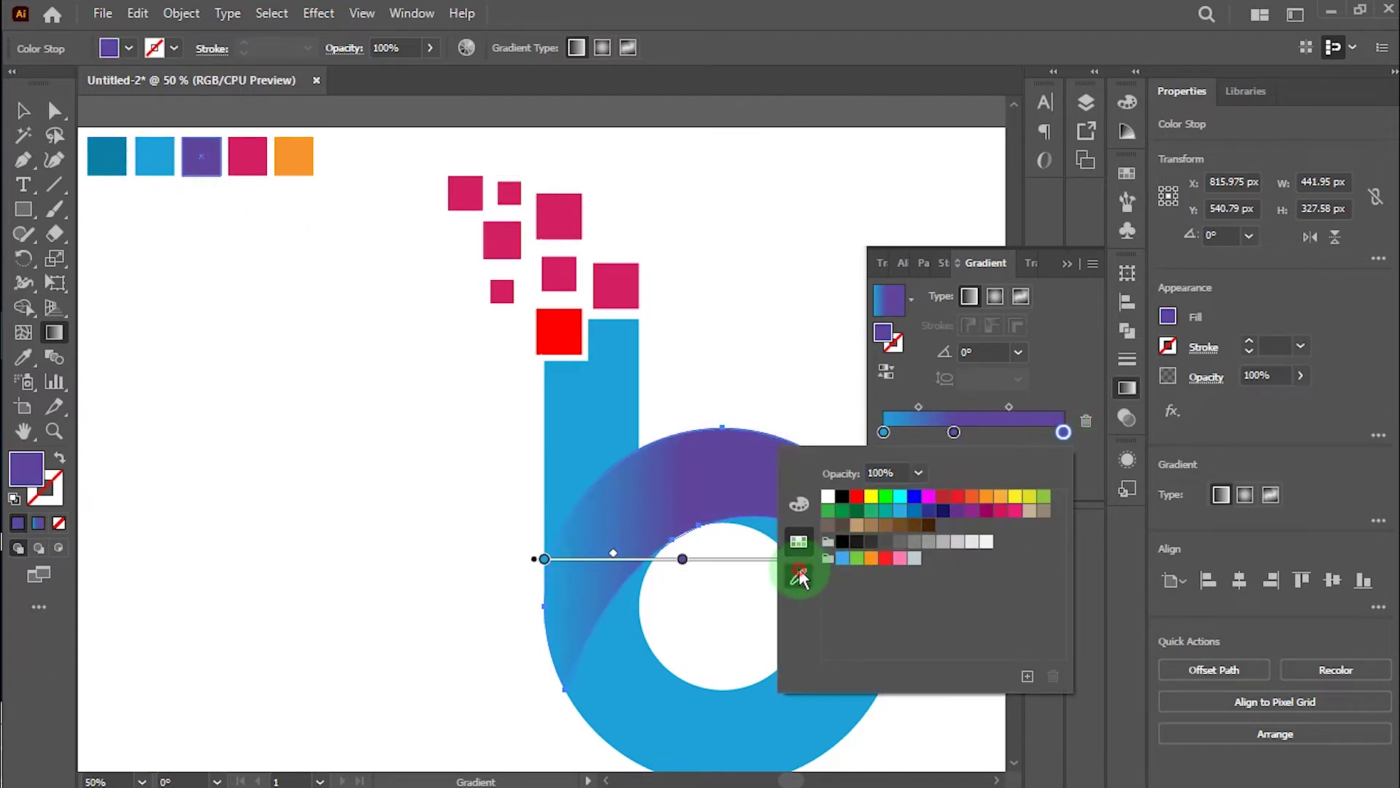
pyautogui.click(165, 159)
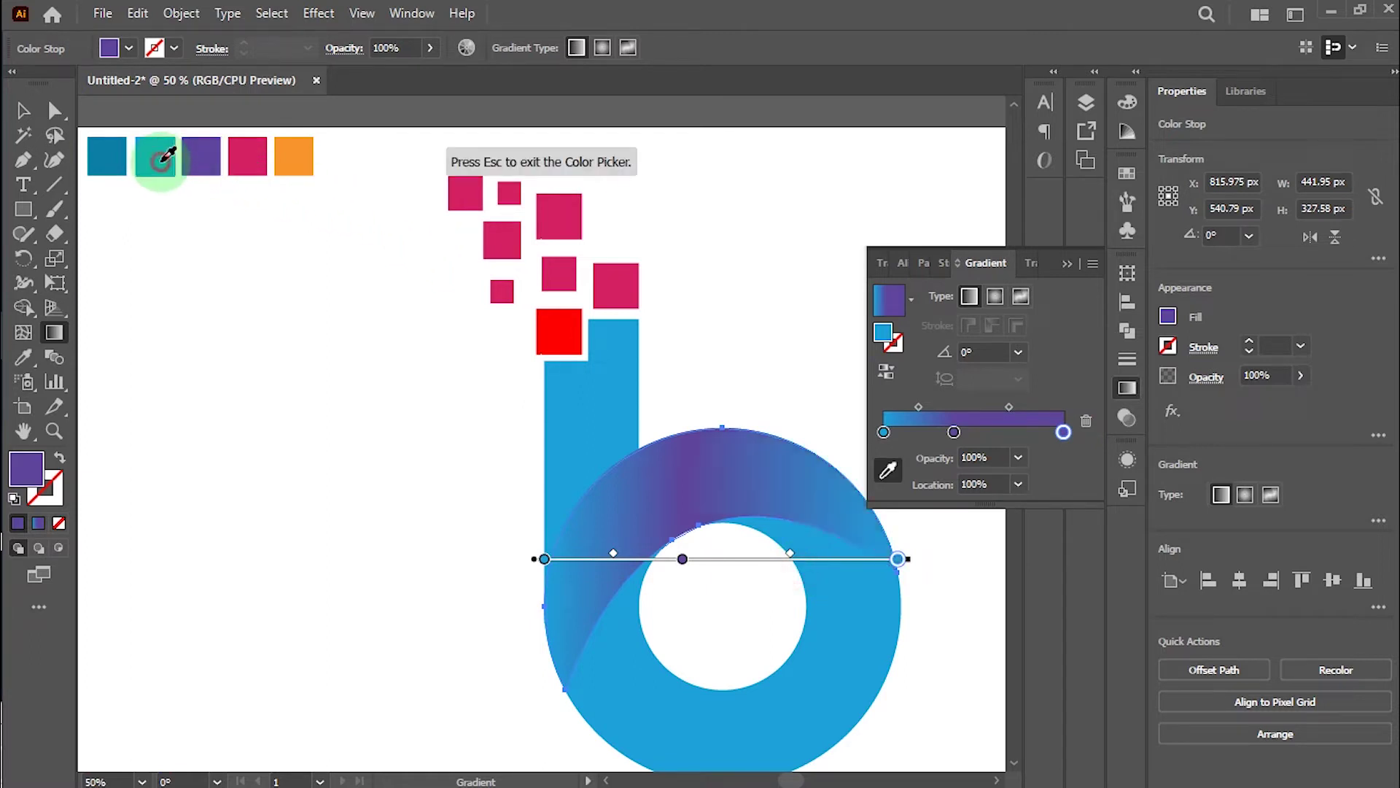
pyautogui.click(128, 152)
pyautogui.click(158, 150)
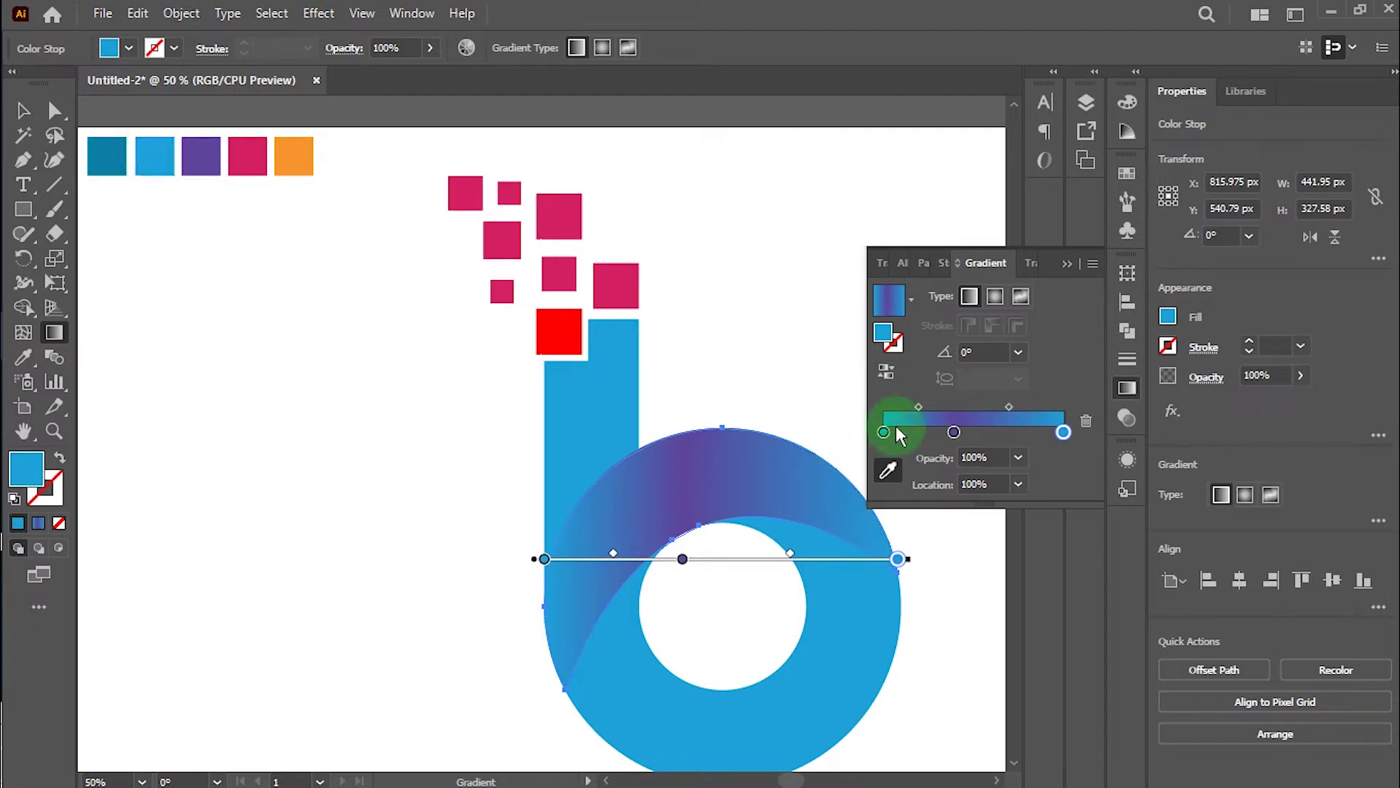
# Move purple to the left end, add dark blue near 35%, and pull light blue inward
pyautogui.moveTo(954, 432); pyautogui.dragTo(896, 442)
pyautogui.click(960, 434)
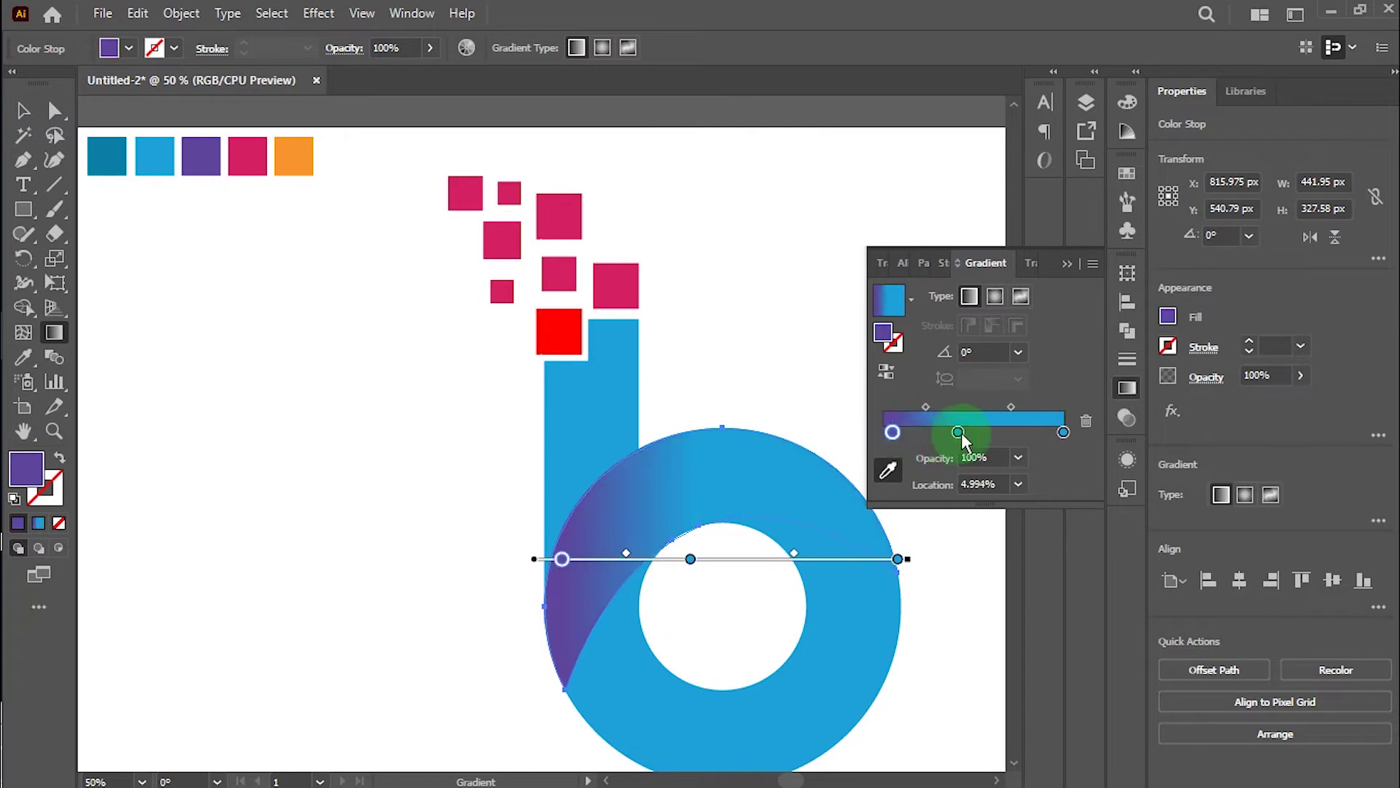
pyautogui.doubleClick(960, 433)
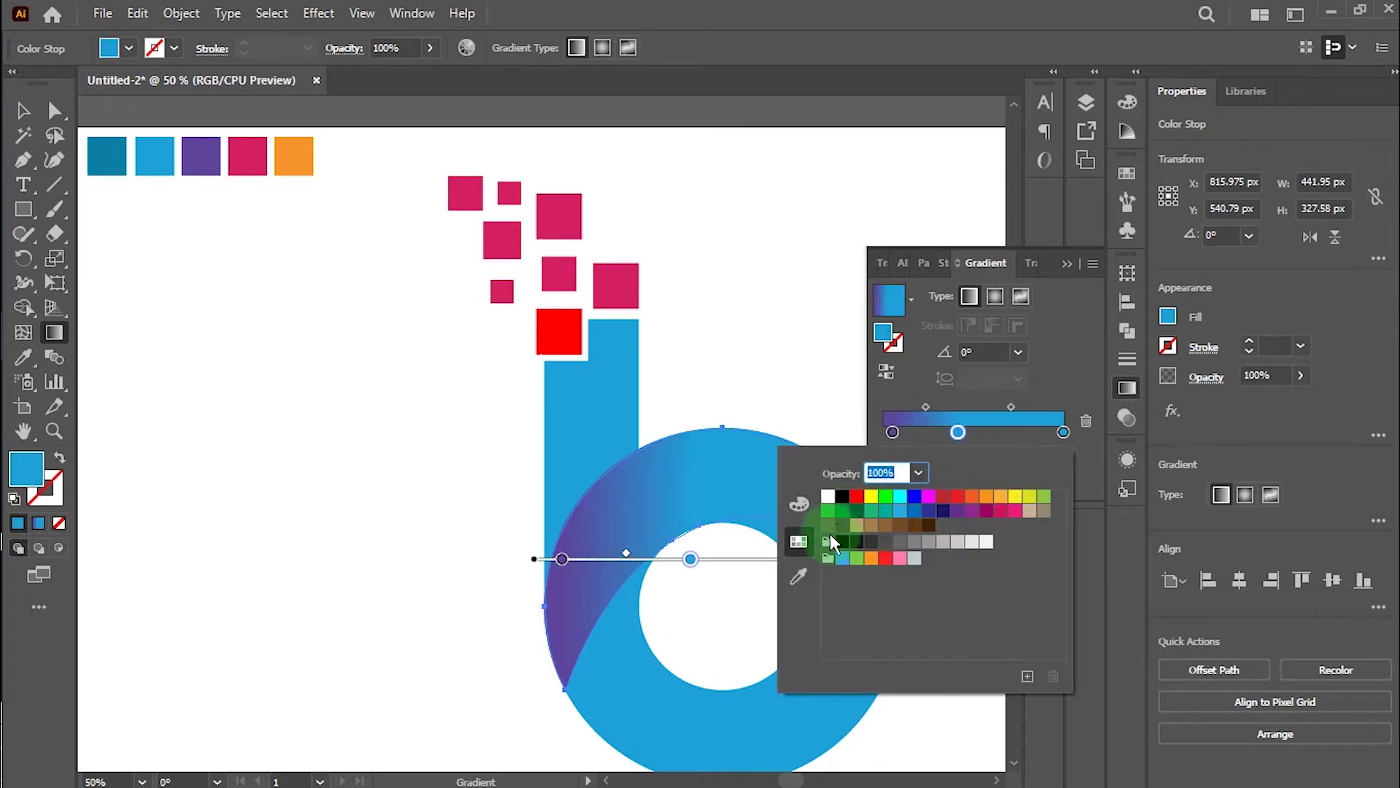
pyautogui.click(800, 572)
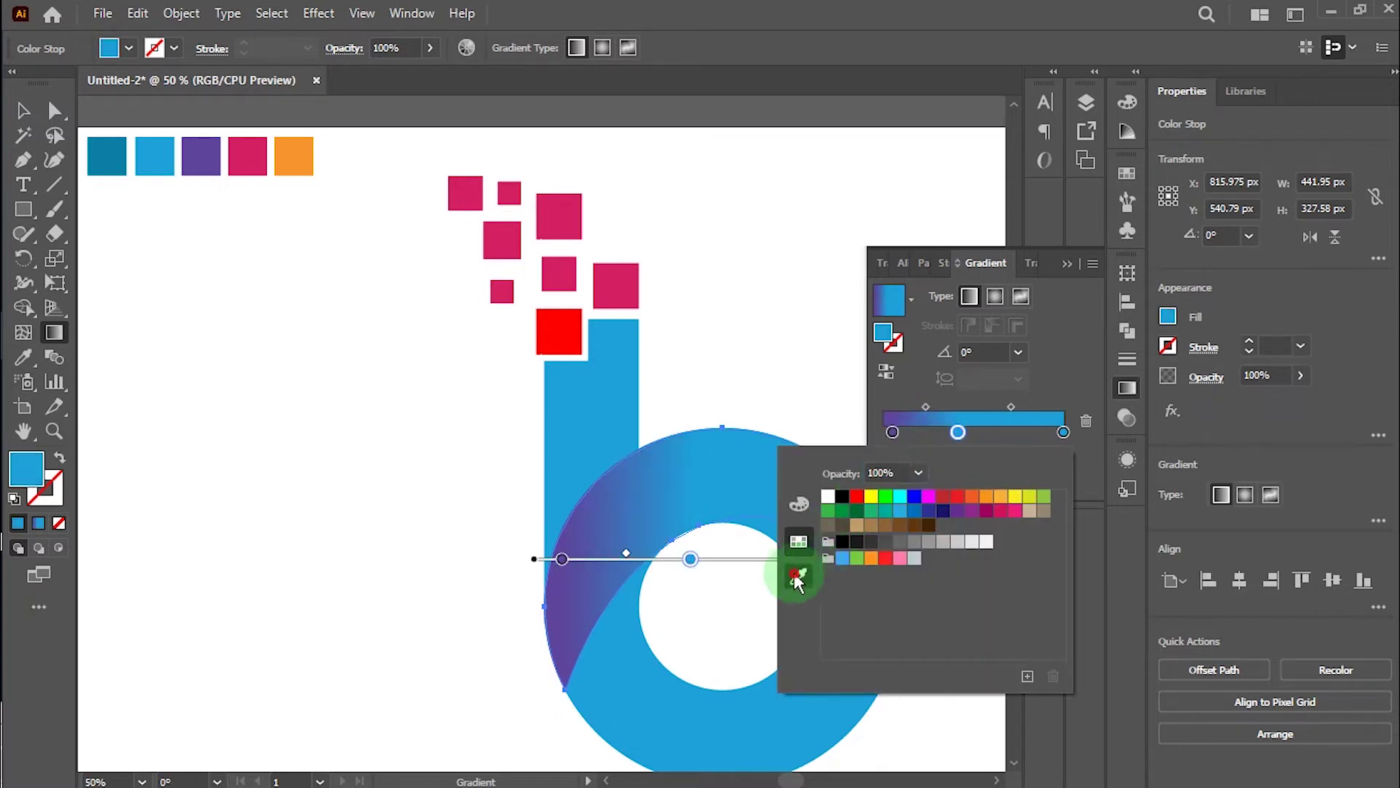
pyautogui.click(116, 157)
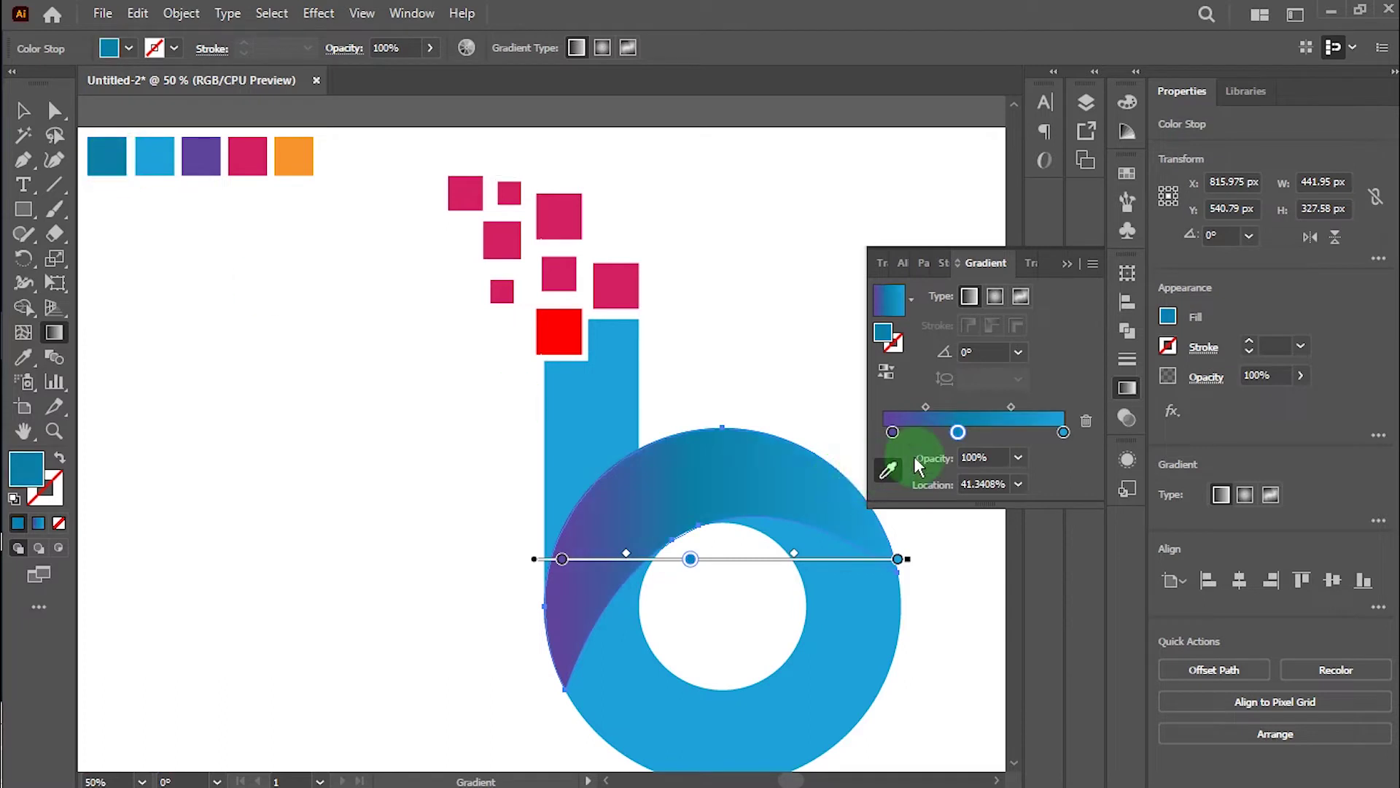
pyautogui.moveTo(958, 432); pyautogui.dragTo(884, 434)
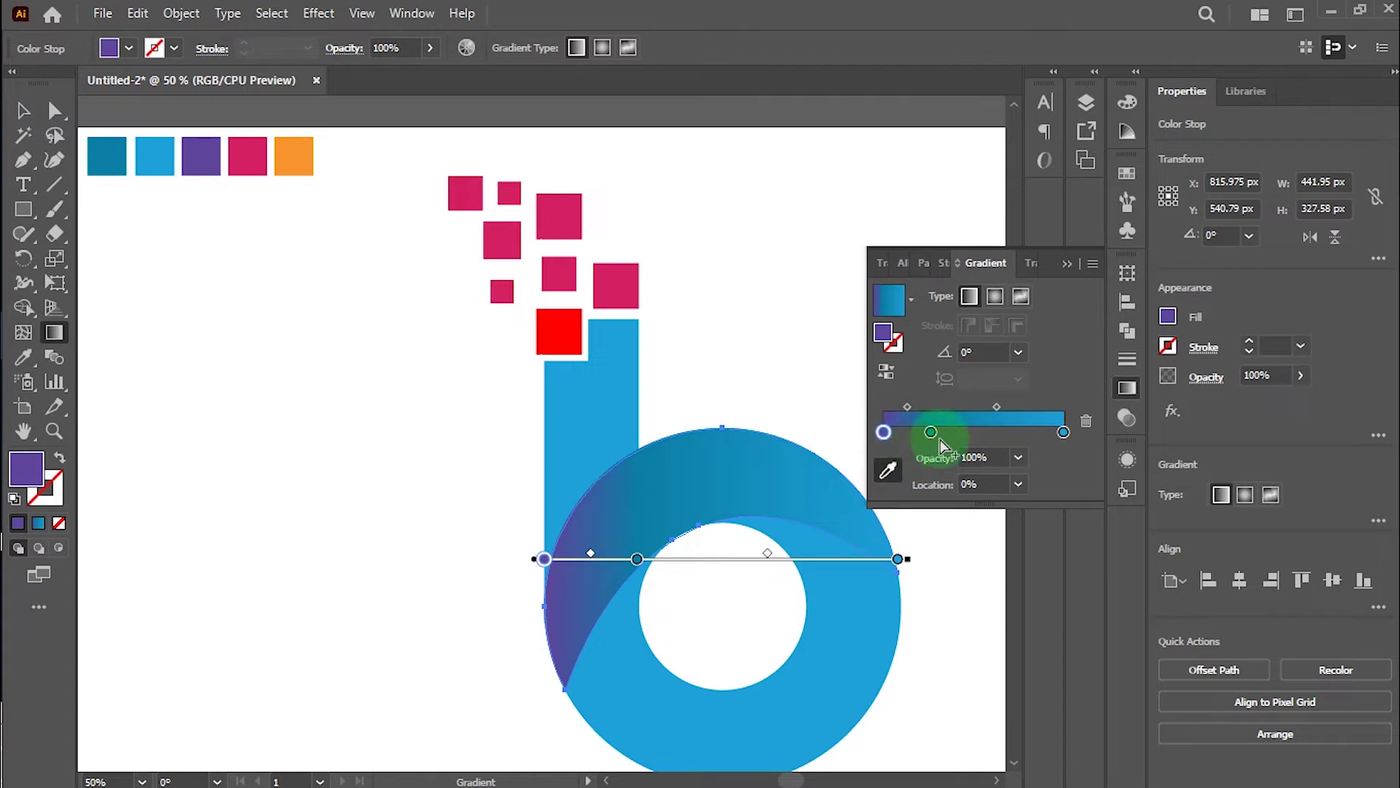
pyautogui.moveTo(1064, 432); pyautogui.dragTo(992, 440)
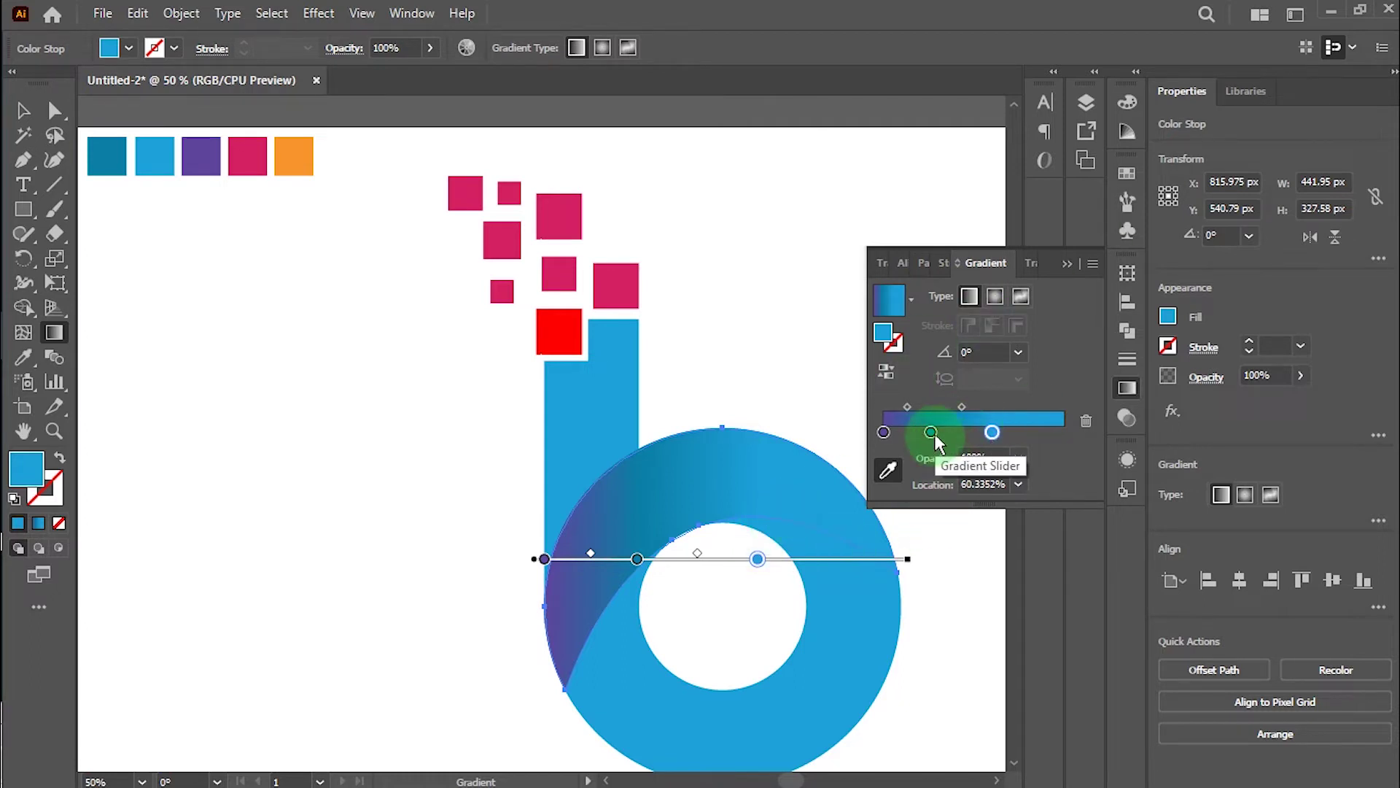
pyautogui.moveTo(932, 433); pyautogui.dragTo(951, 439)
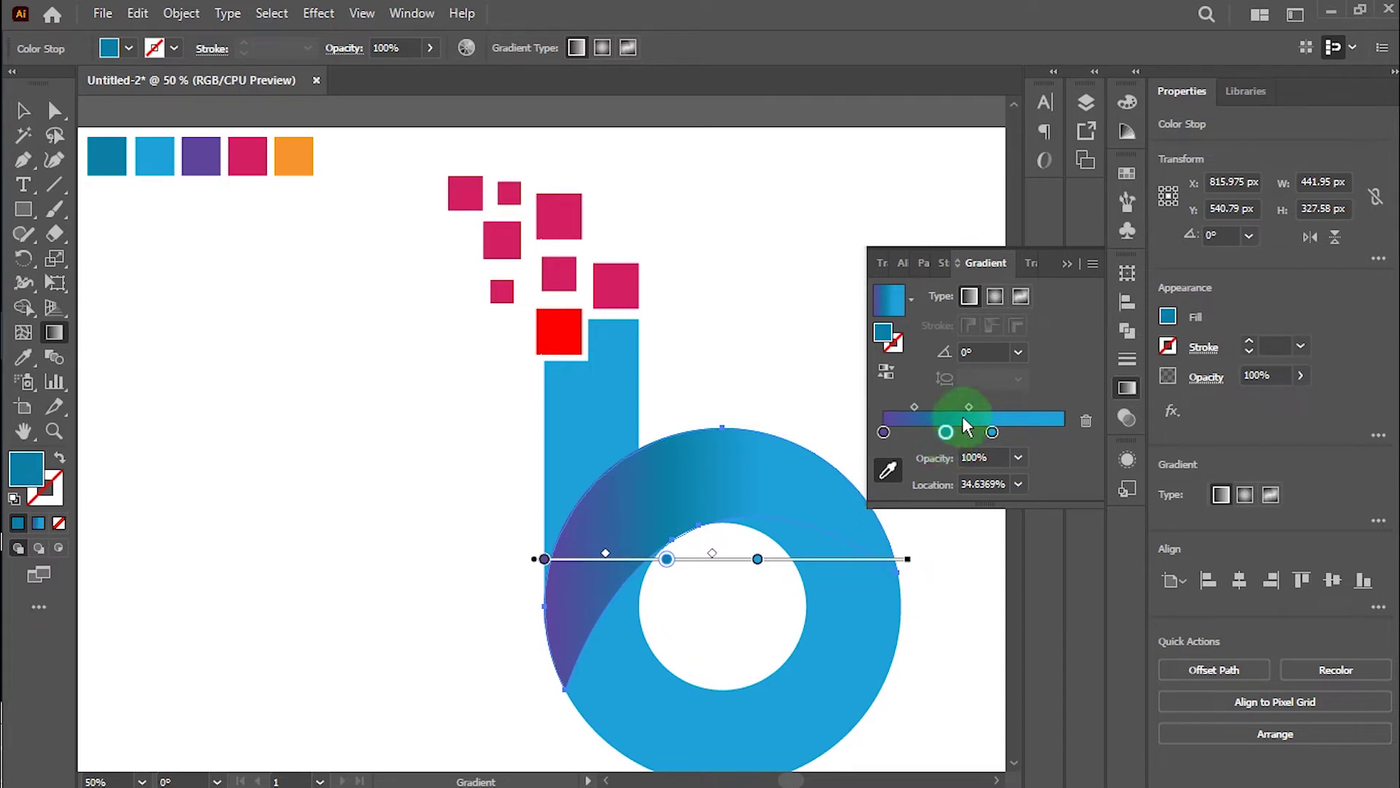
pyautogui.click(1063, 265)
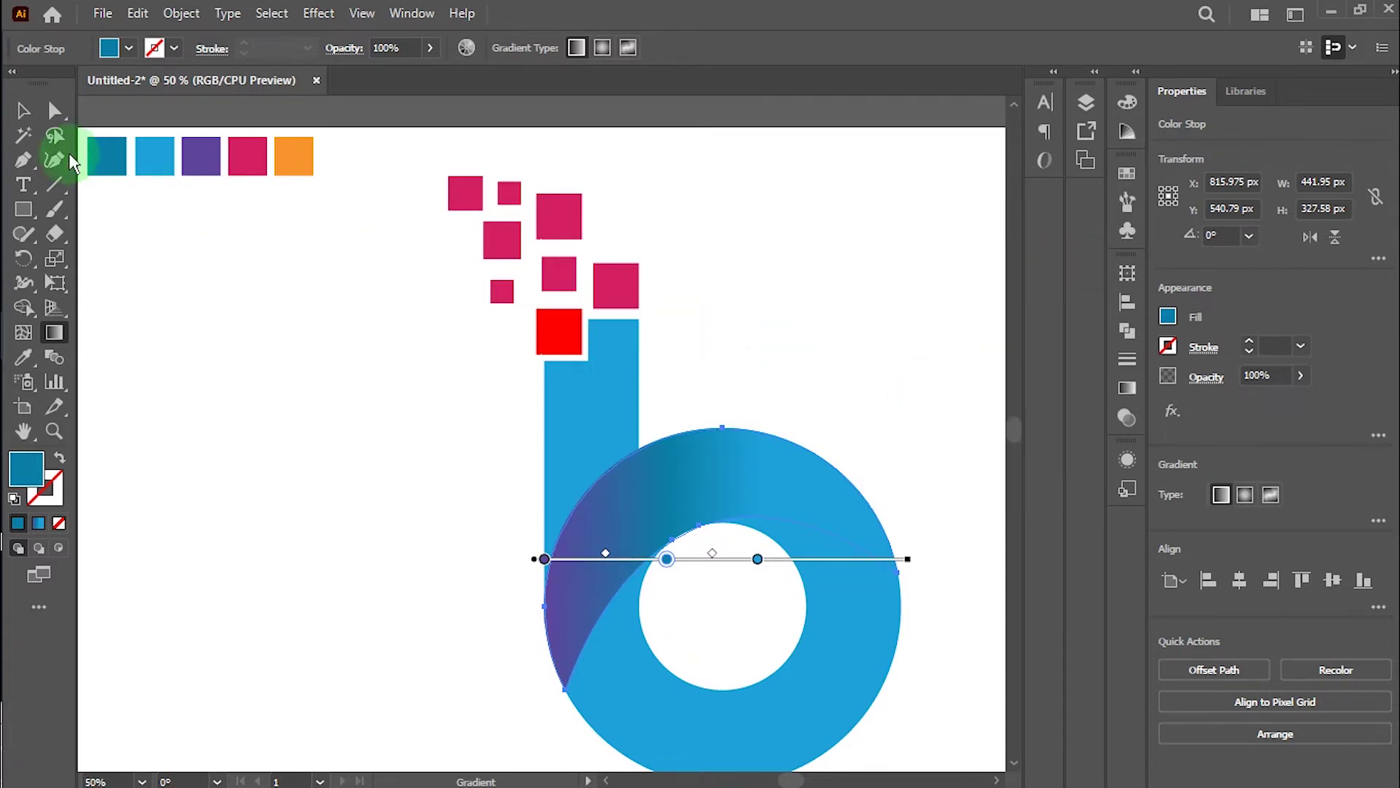
# Copy the purple-to-blue gradient onto the whole b ring with the Eyedropper
pyautogui.click(24, 113)
pyautogui.click(922, 469)
pyautogui.scroll(-3, 940, 461)
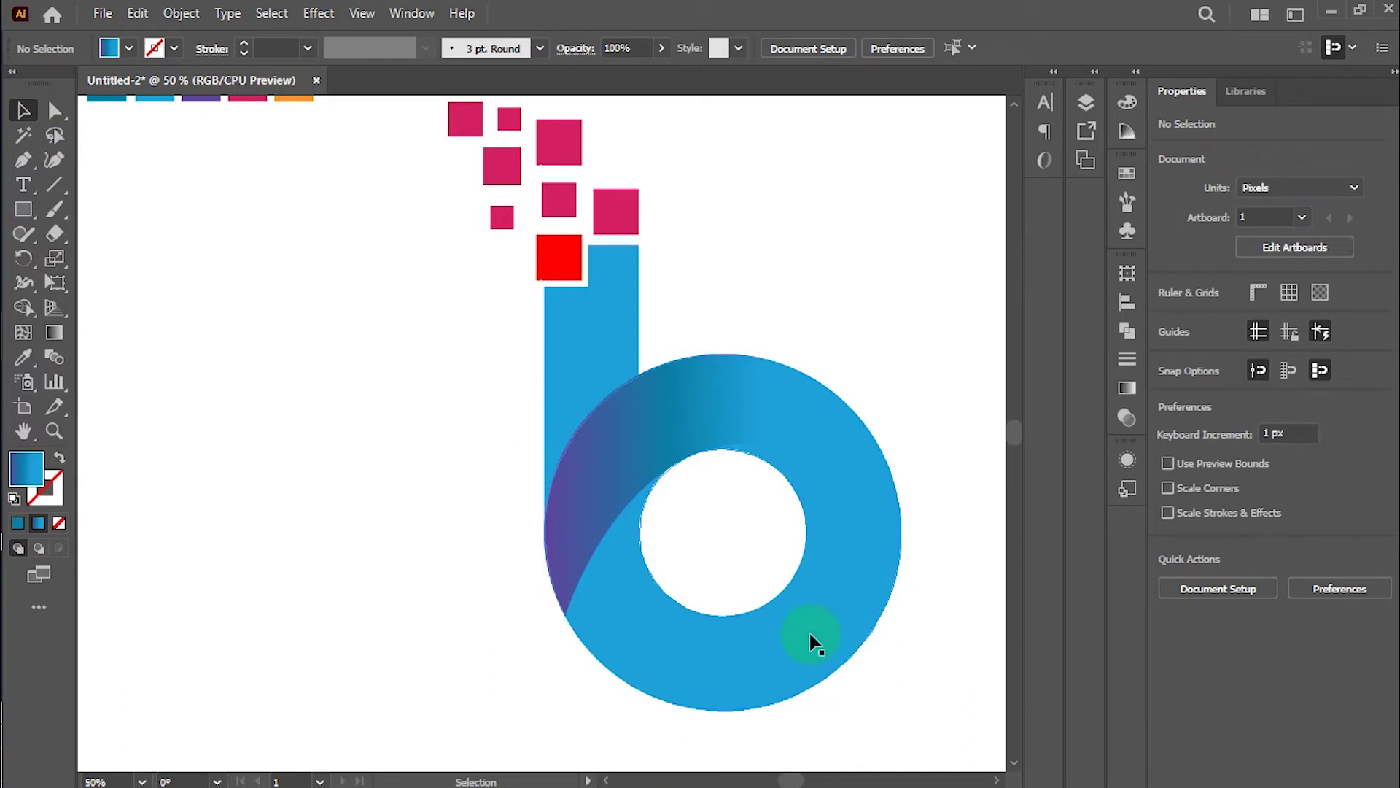
pyautogui.click(810, 633)
pyautogui.click(24, 357)
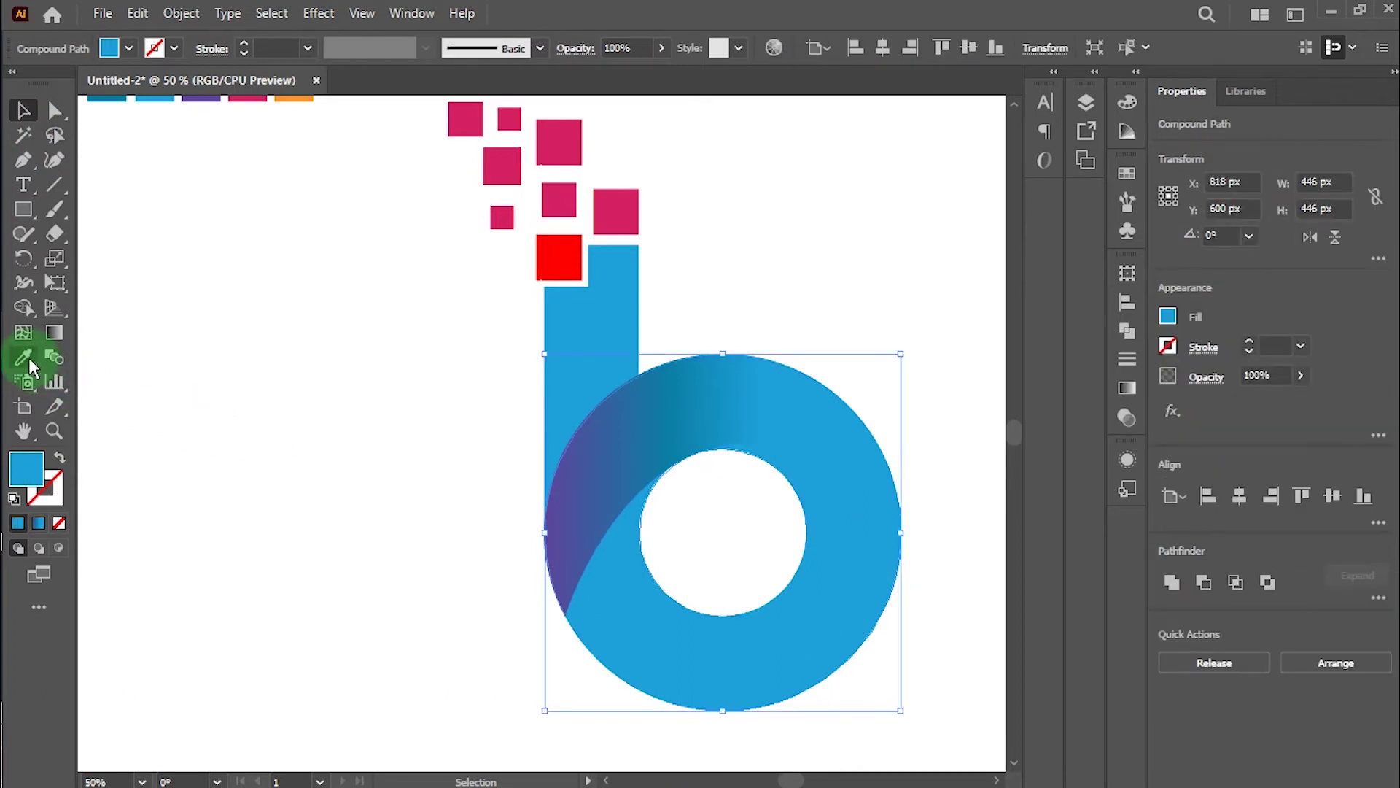
pyautogui.click(651, 425)
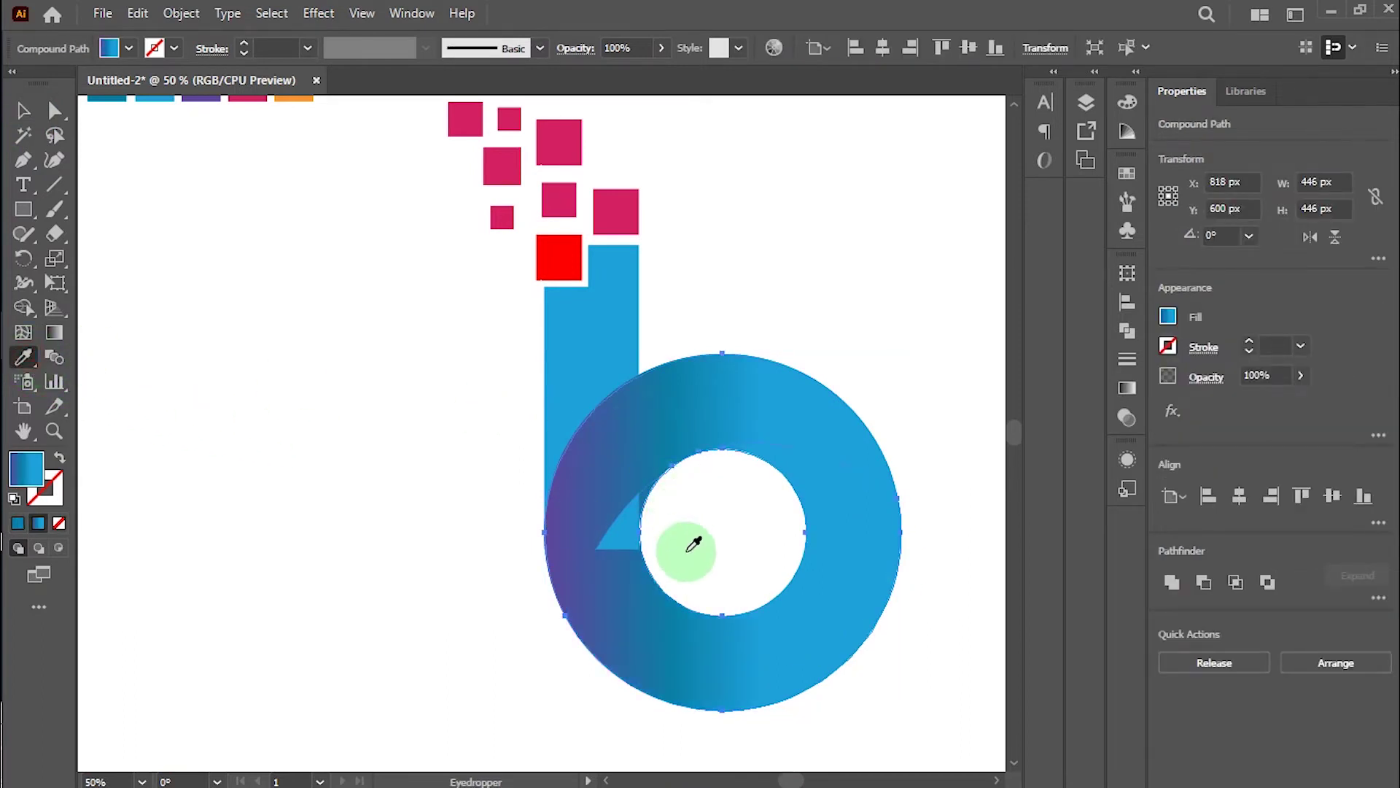
# Send the blue stem to the back, behind the ring
pyautogui.click(24, 111)
pyautogui.click(150, 237)
pyautogui.rightClick(605, 361)
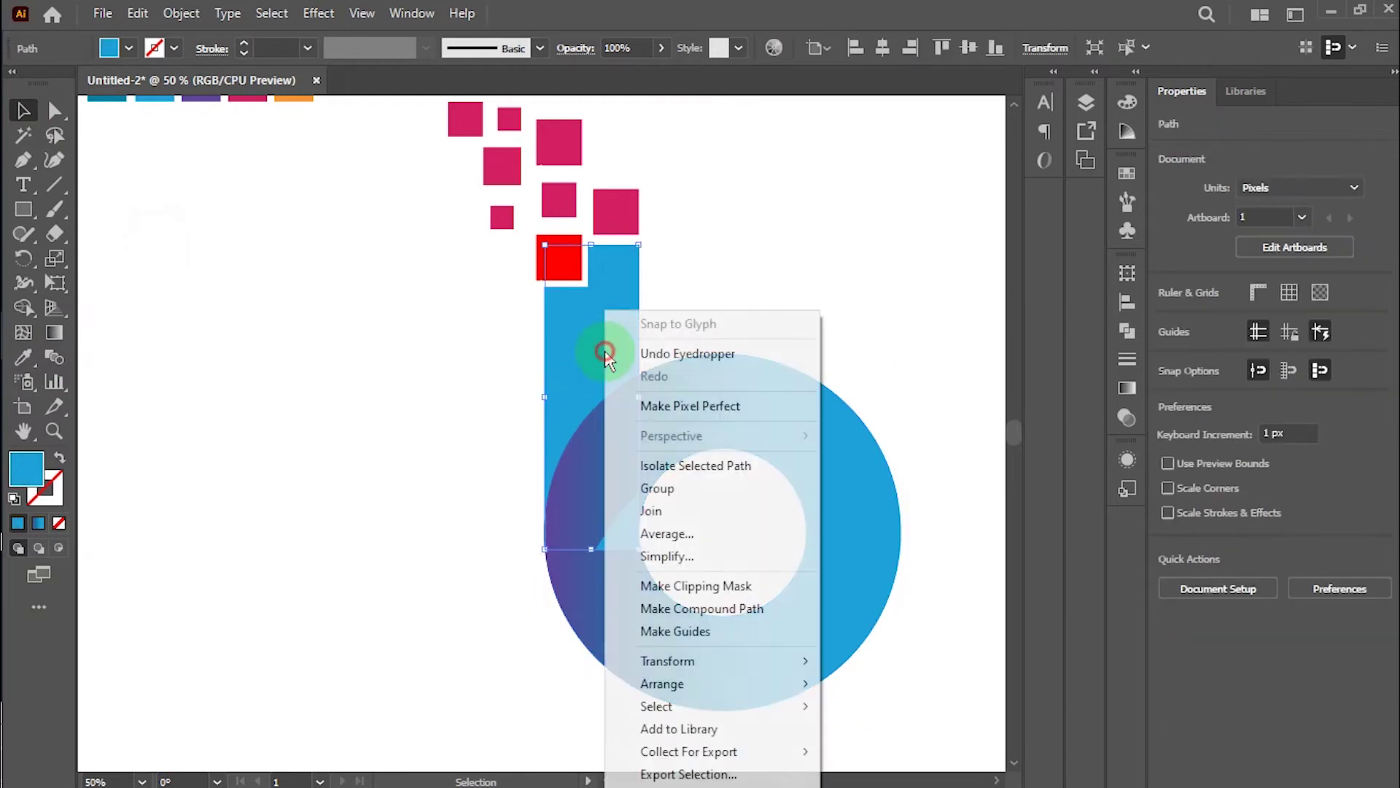
pyautogui.moveTo(665, 682)
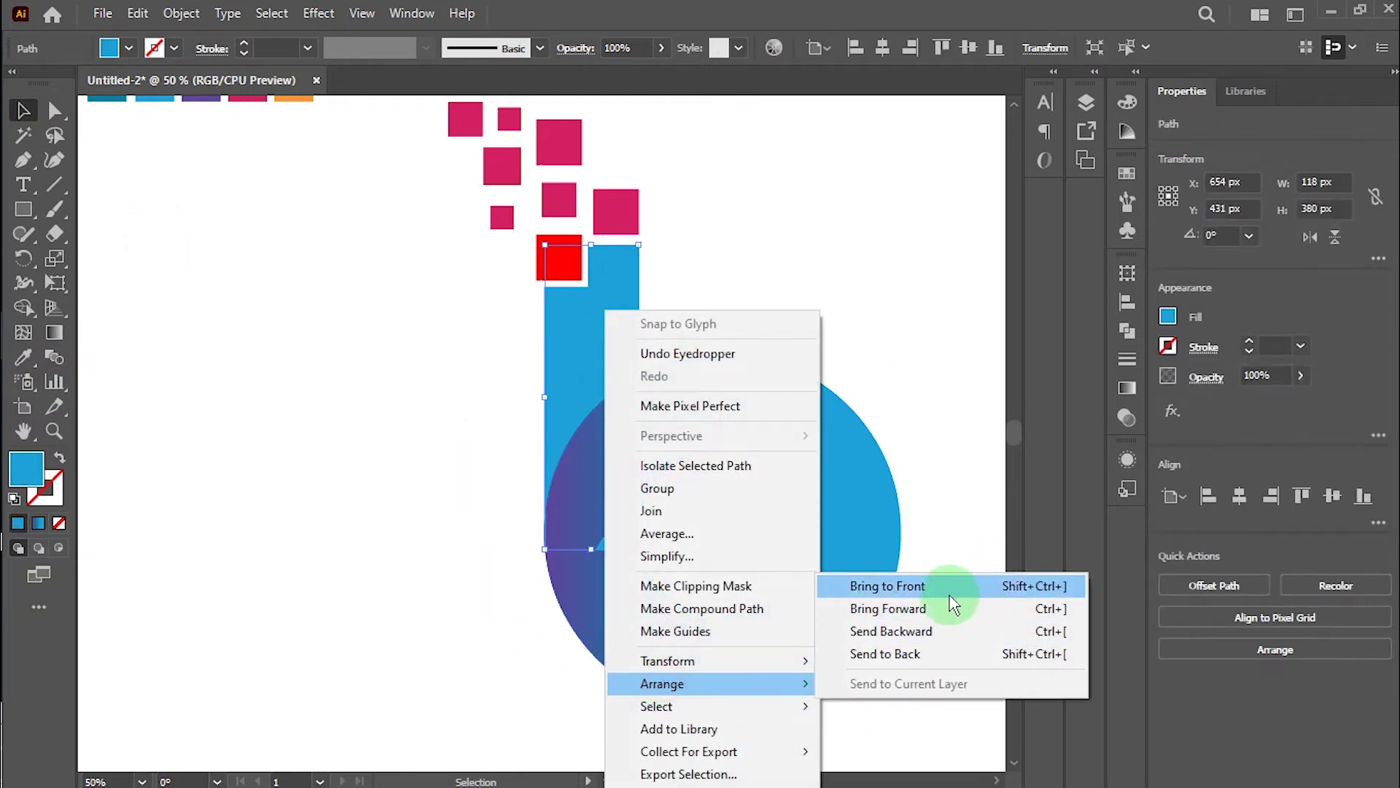
pyautogui.click(913, 654)
pyautogui.click(917, 410)
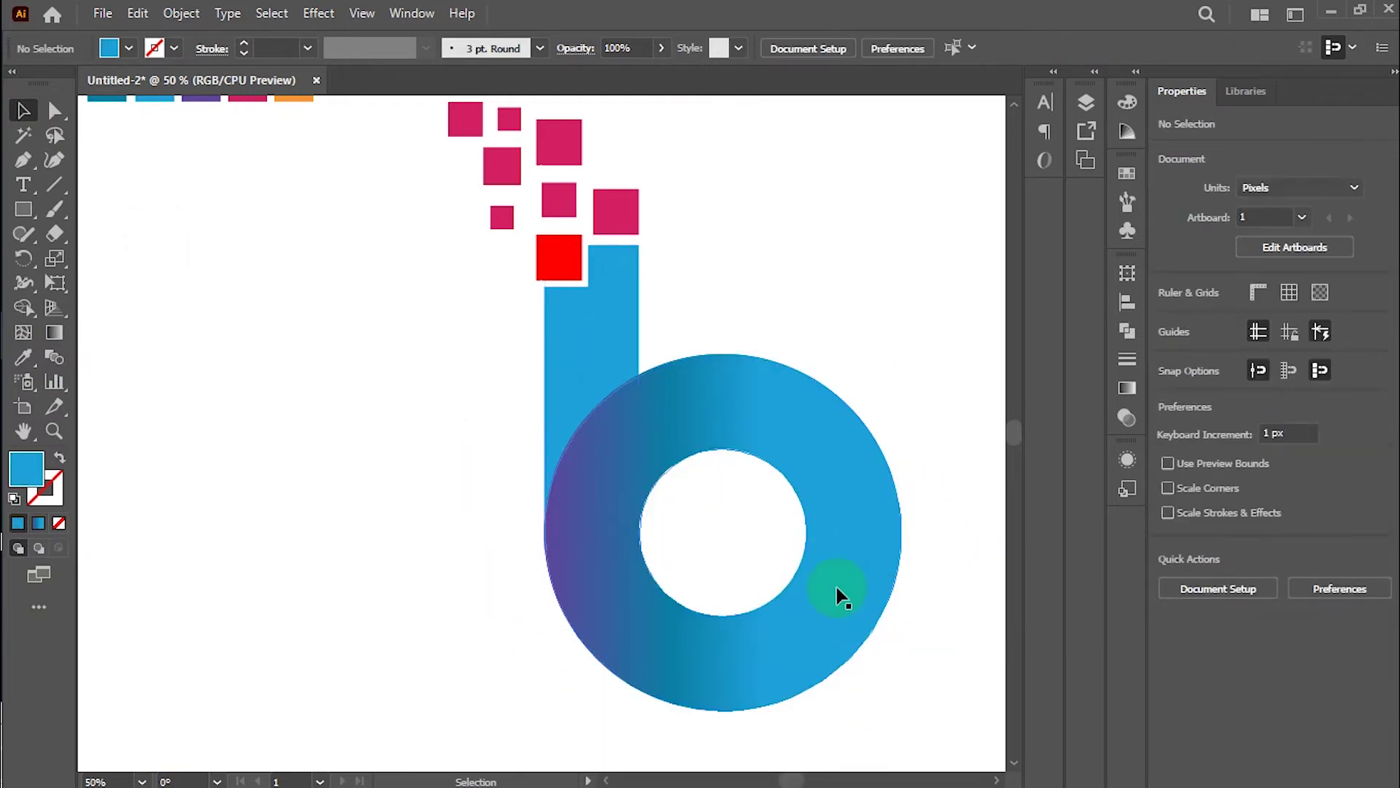
# Angle the ring's gradient diagonally so purple sits at the upper-right end
pyautogui.click(778, 685)
pyautogui.click(54, 332)
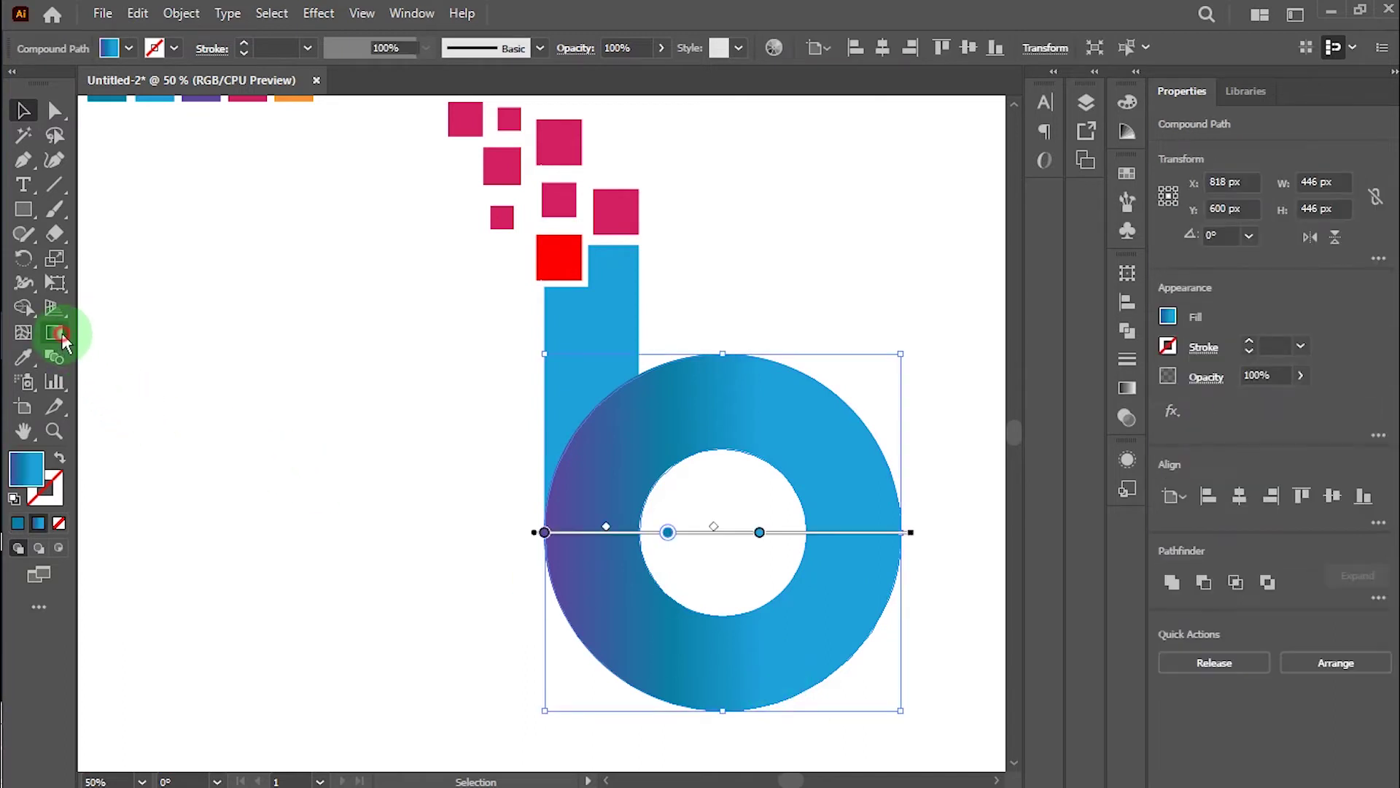
pyautogui.moveTo(909, 595); pyautogui.dragTo(726, 413)
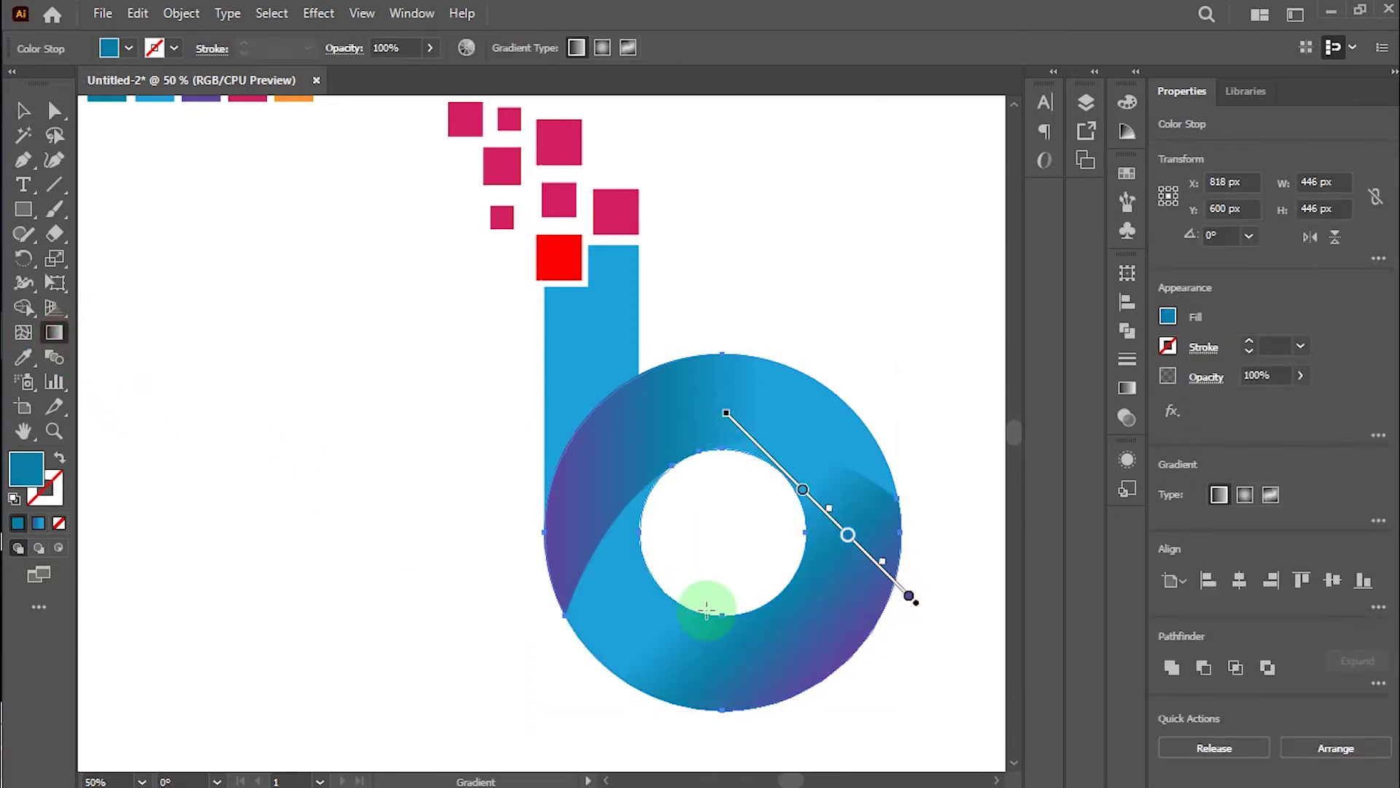
pyautogui.moveTo(592, 696); pyautogui.dragTo(837, 423)
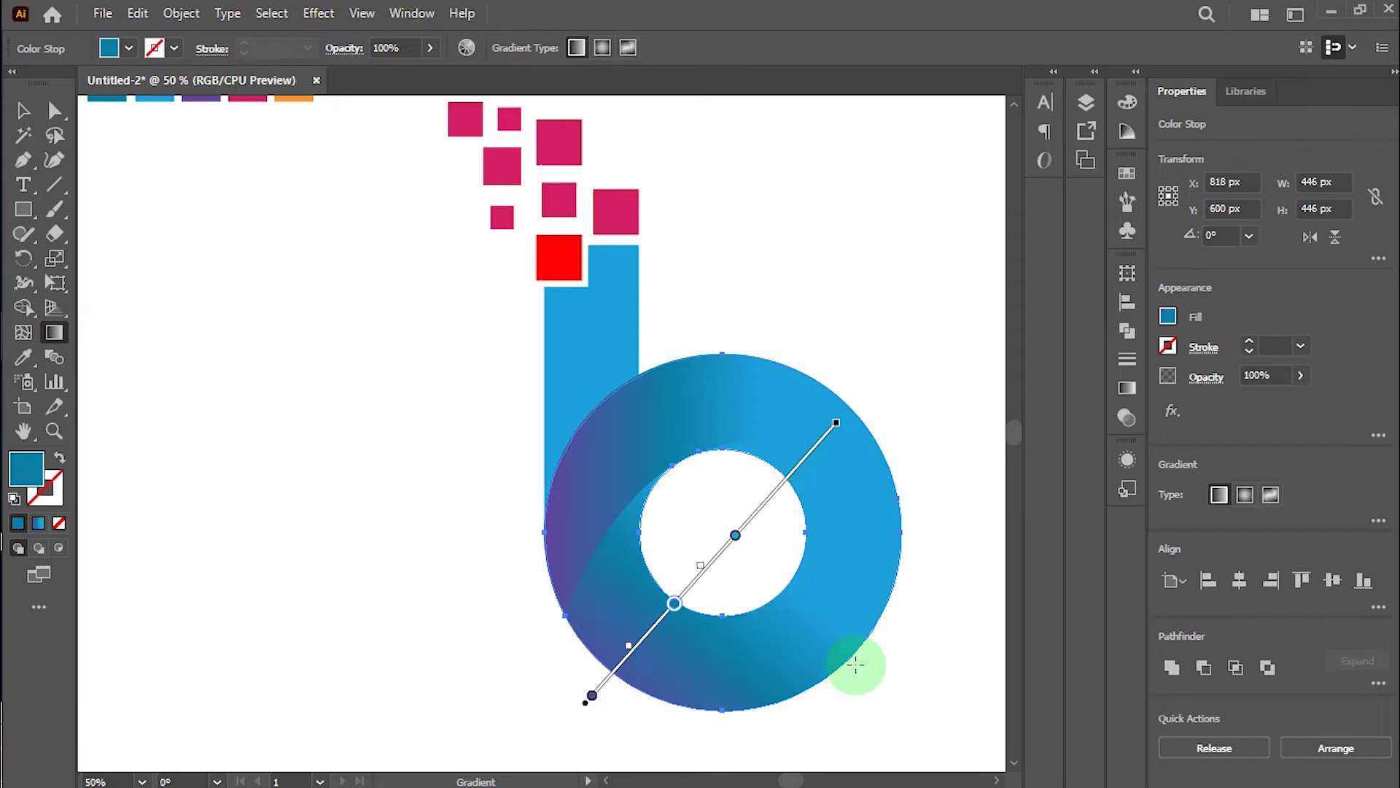
pyautogui.moveTo(757, 681); pyautogui.dragTo(827, 456)
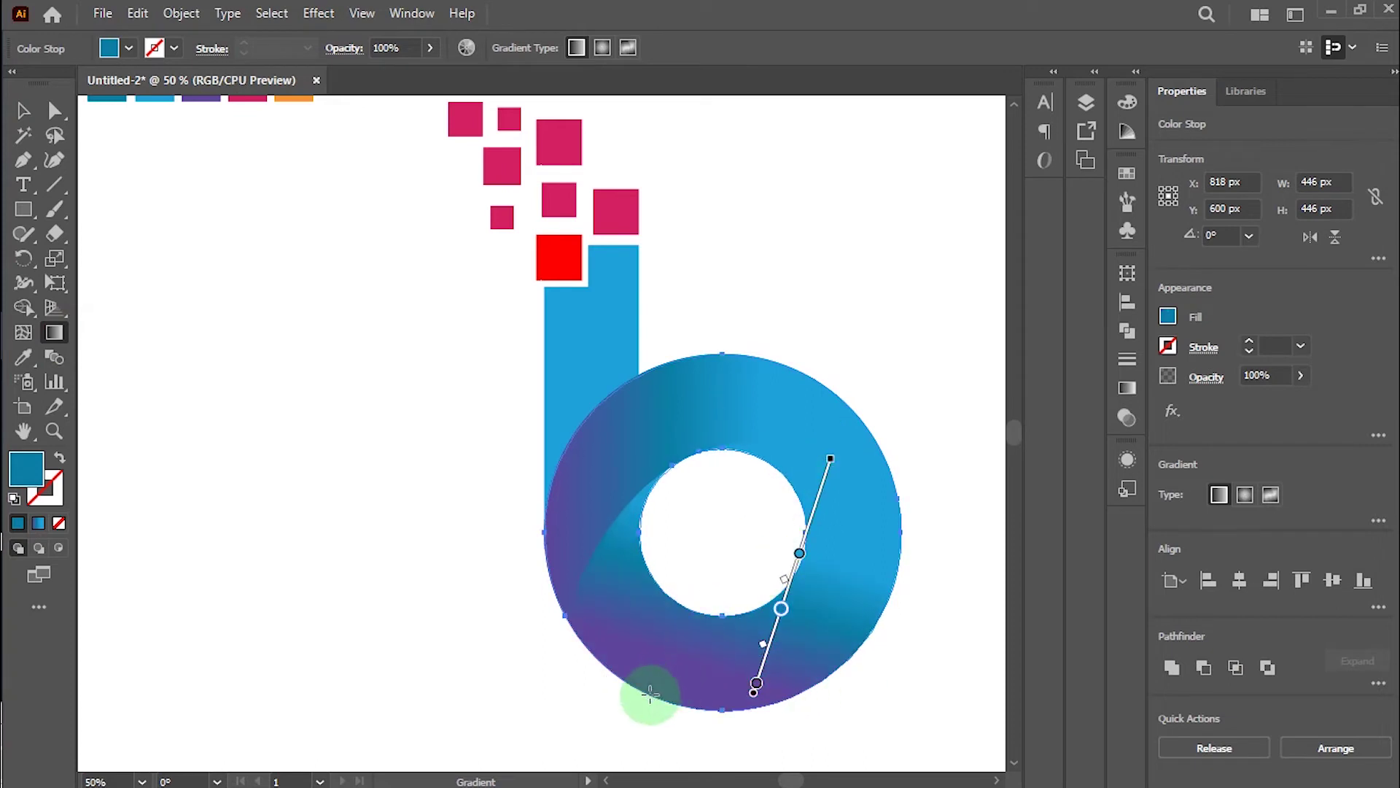
pyautogui.moveTo(609, 702); pyautogui.dragTo(858, 492)
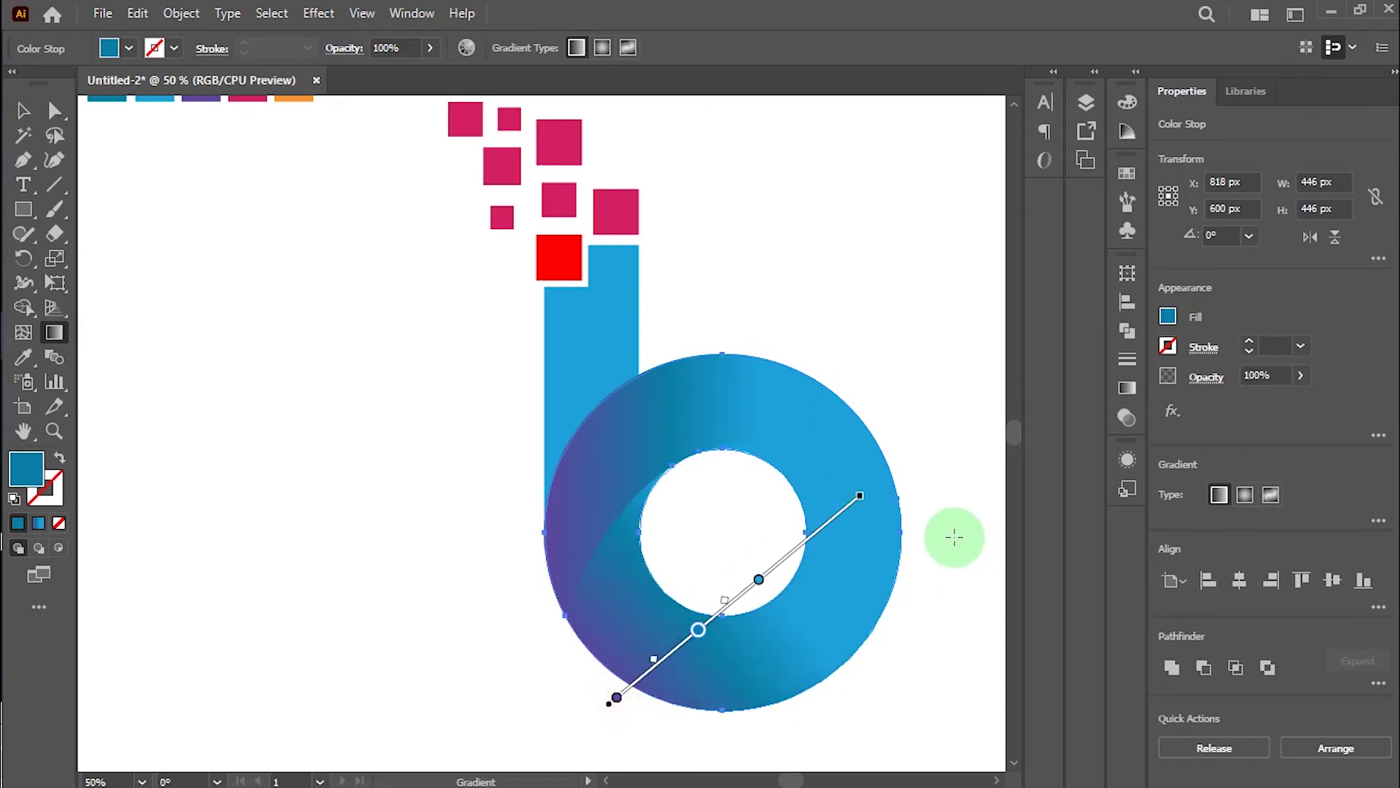
pyautogui.moveTo(957, 534); pyautogui.dragTo(547, 667)
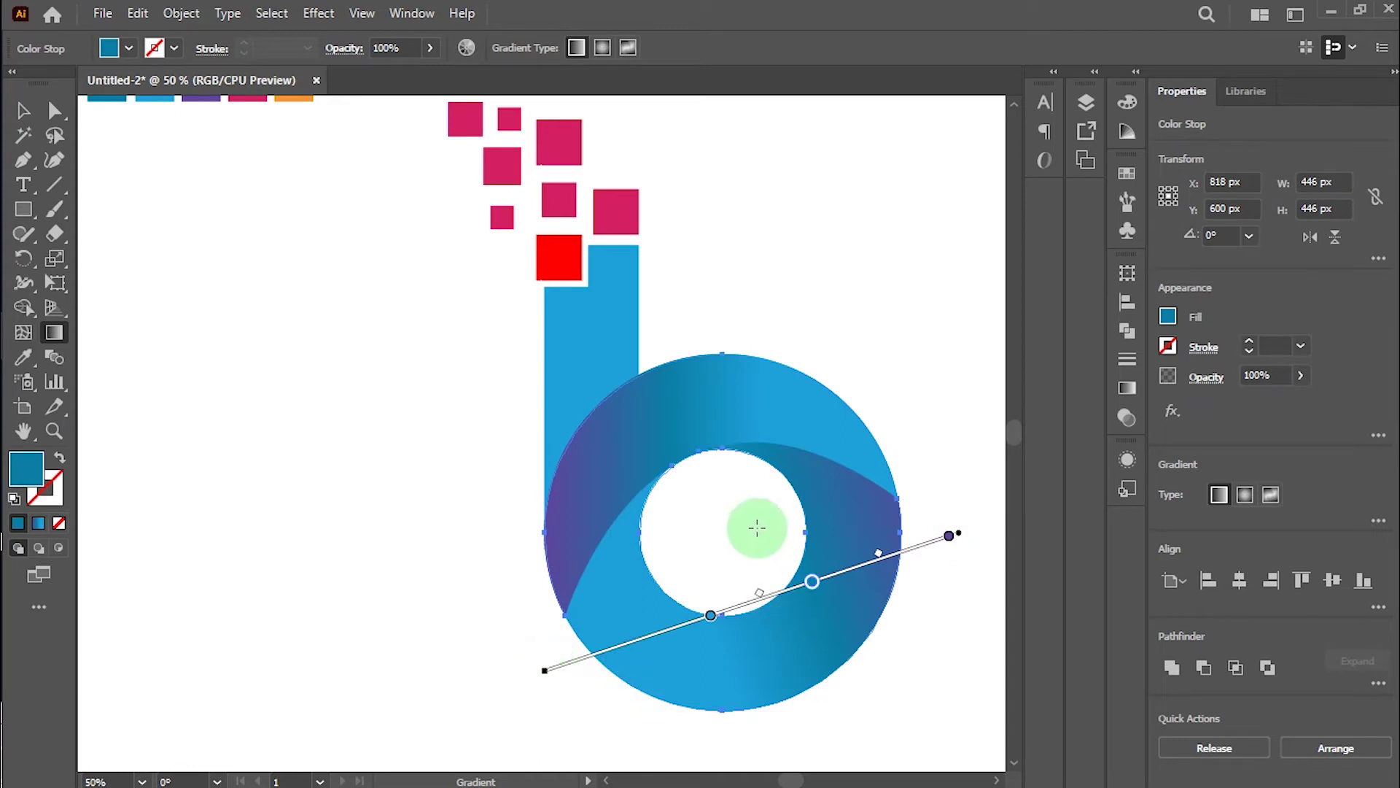
pyautogui.click(23, 111)
# Zoom out to about 33.33% and select the red square atop the b's stem
pyautogui.click(219, 226)
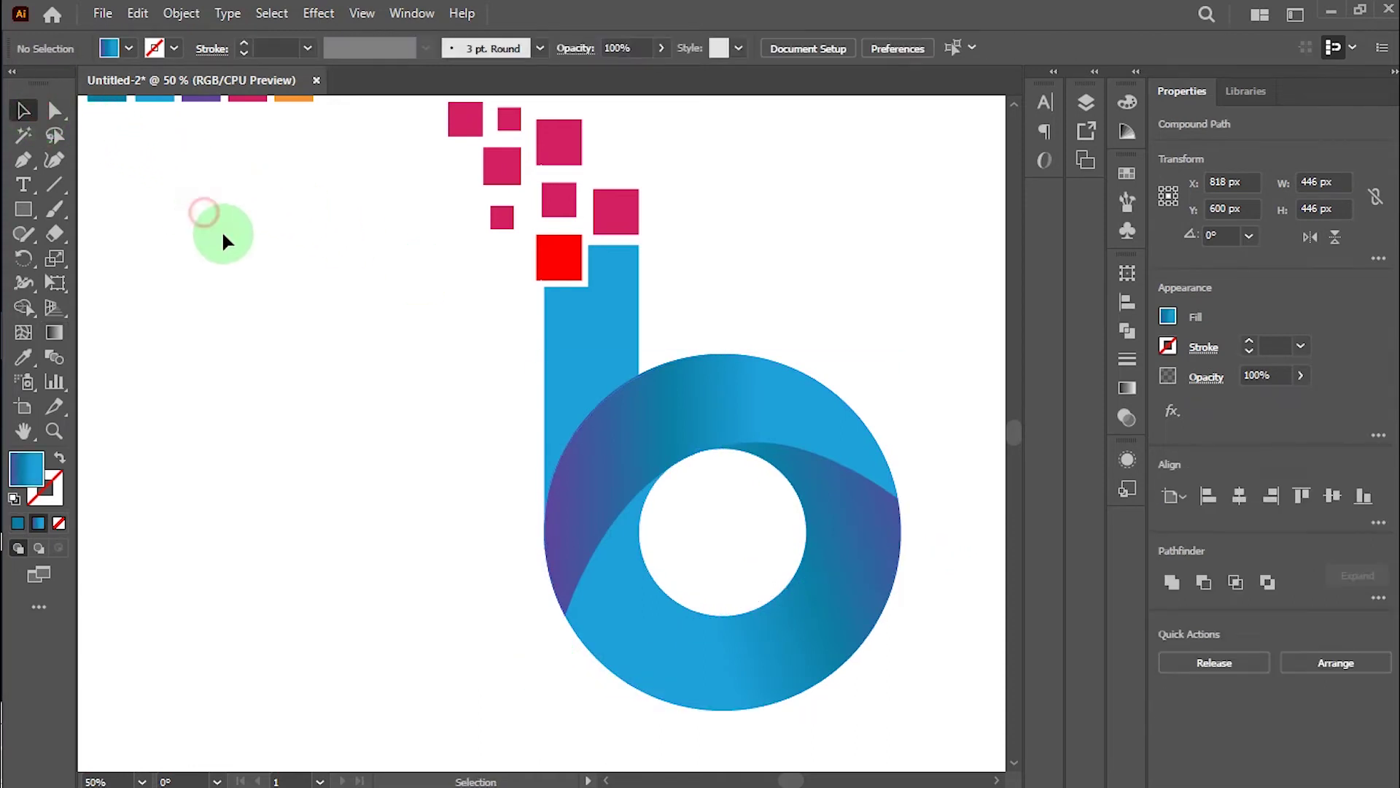
pyautogui.scroll(-2, 934, 656)
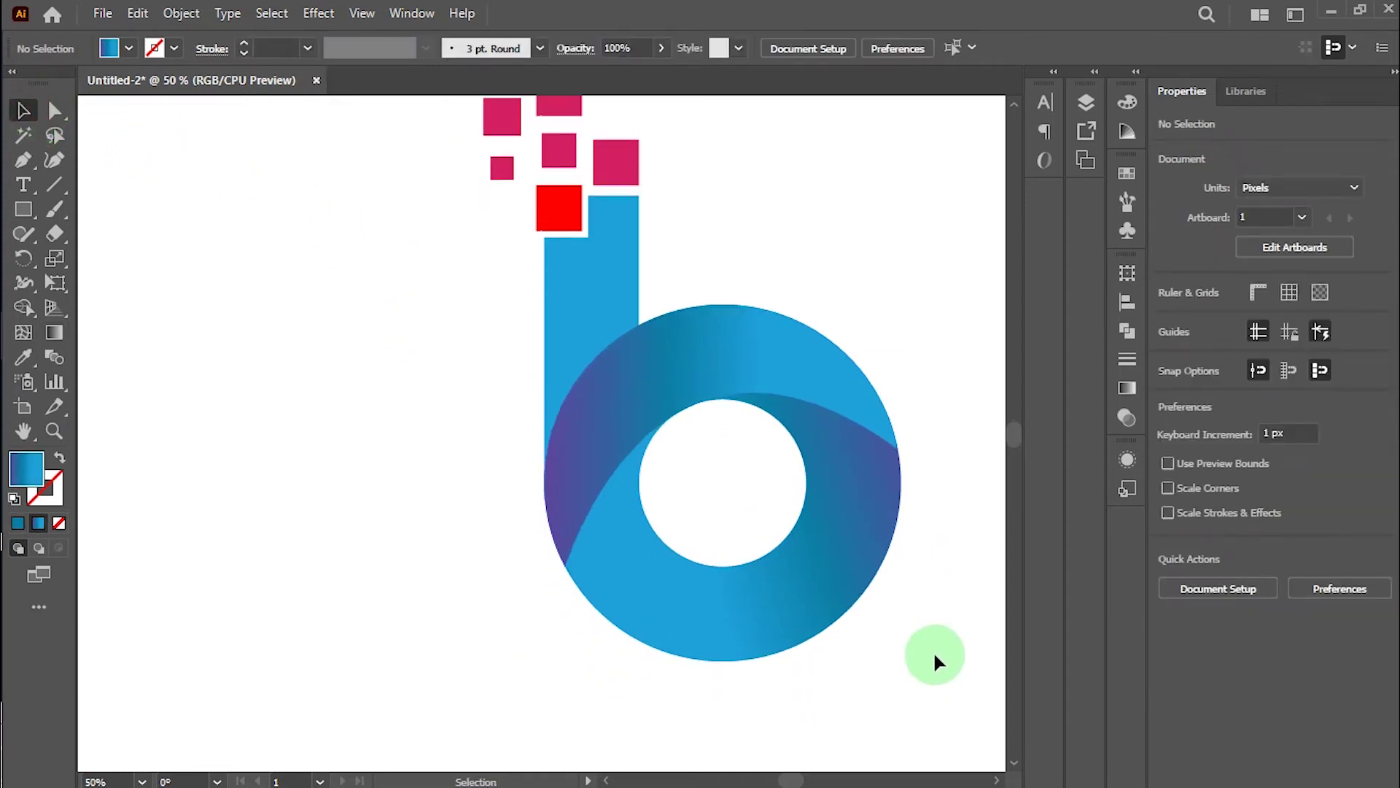
pyautogui.scroll(1, 933, 650)
pyautogui.scroll(2, 933, 655)
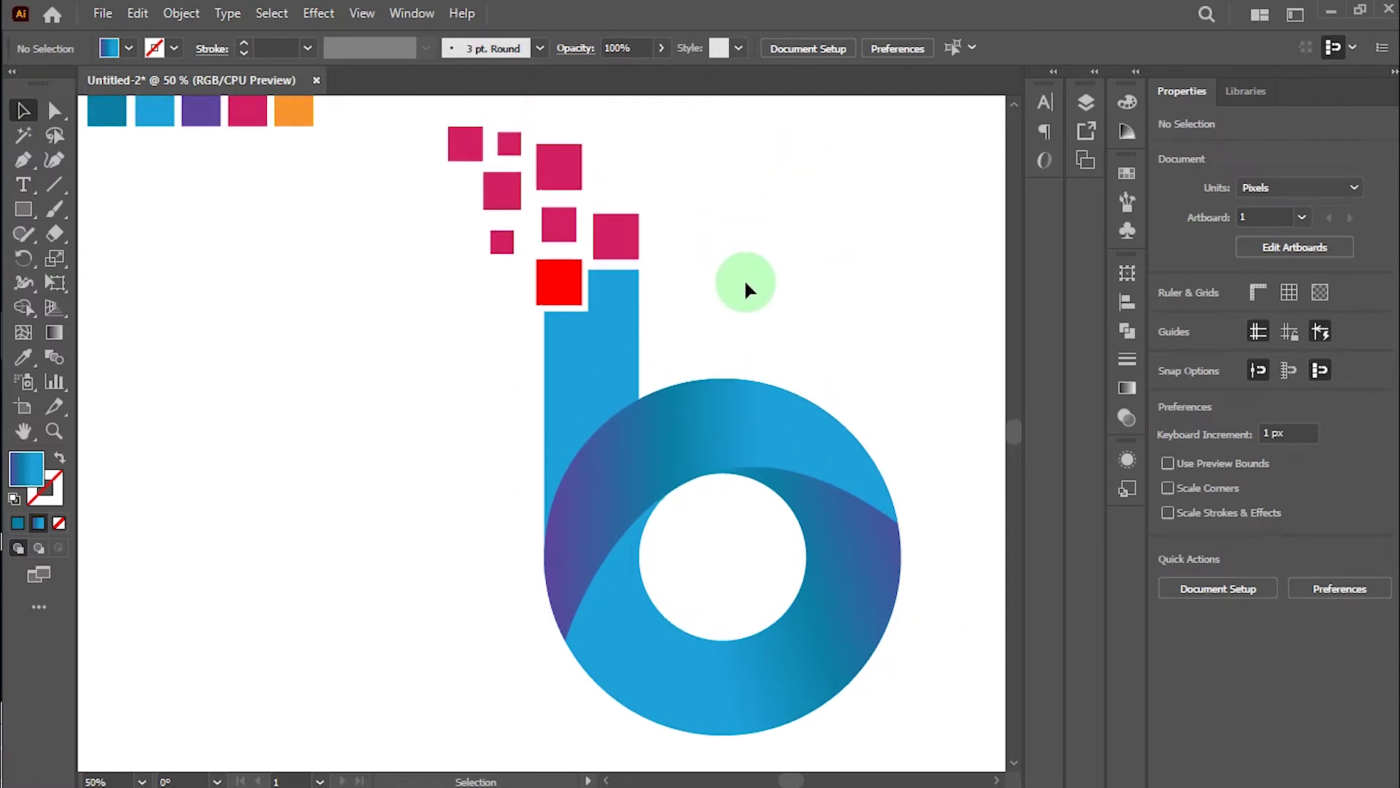
pyautogui.moveTo(762, 470); pyautogui.dragTo(624, 483)
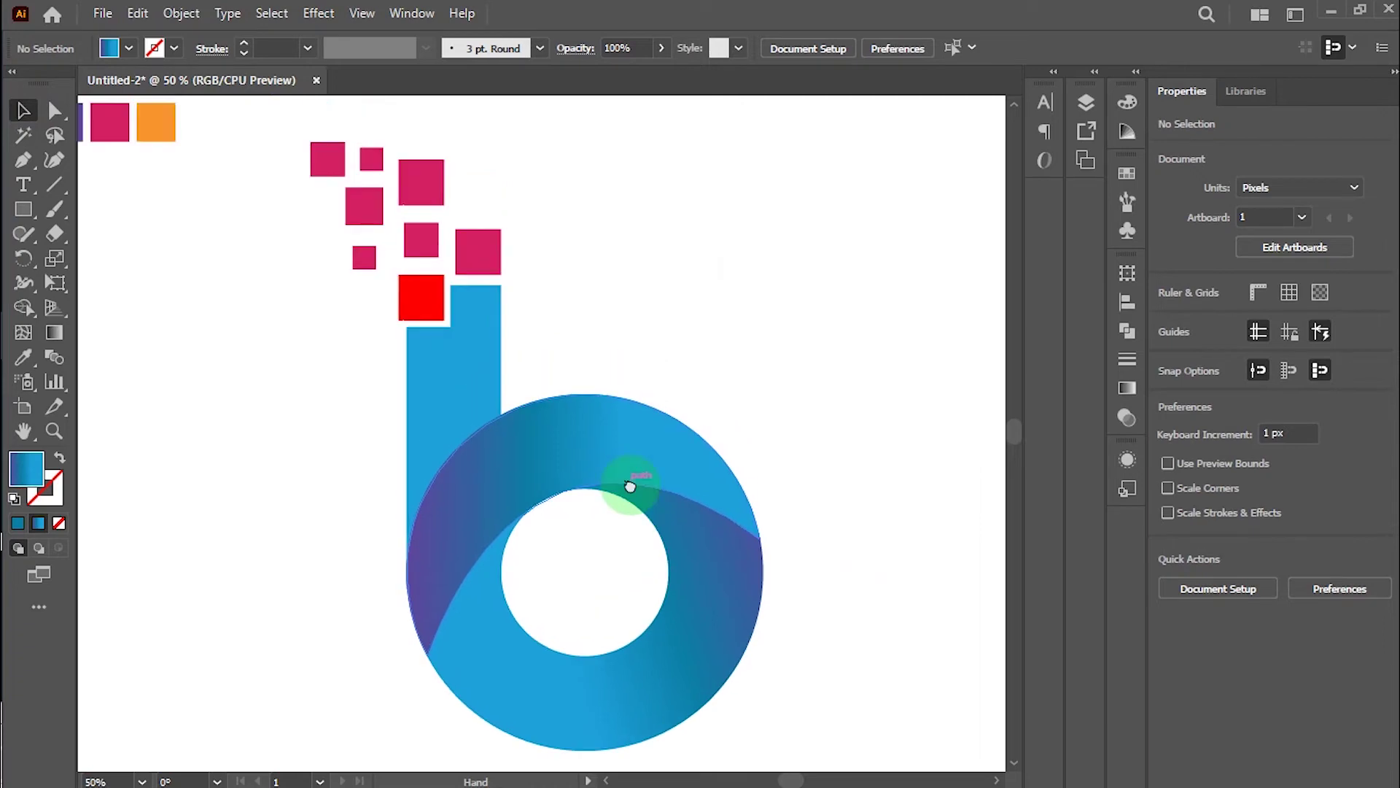
pyautogui.scroll(-3, 731, 377)
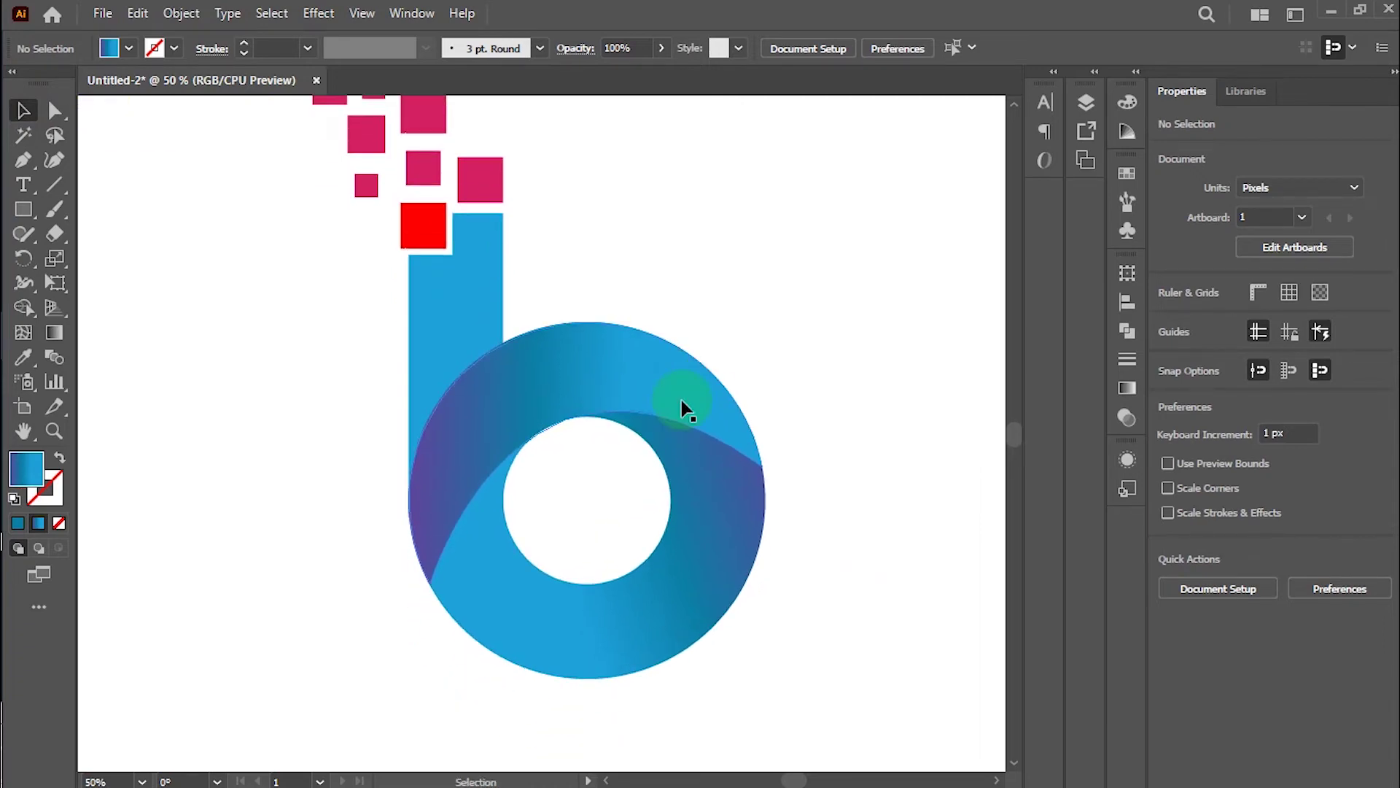
pyautogui.scroll(-1, 682, 400)
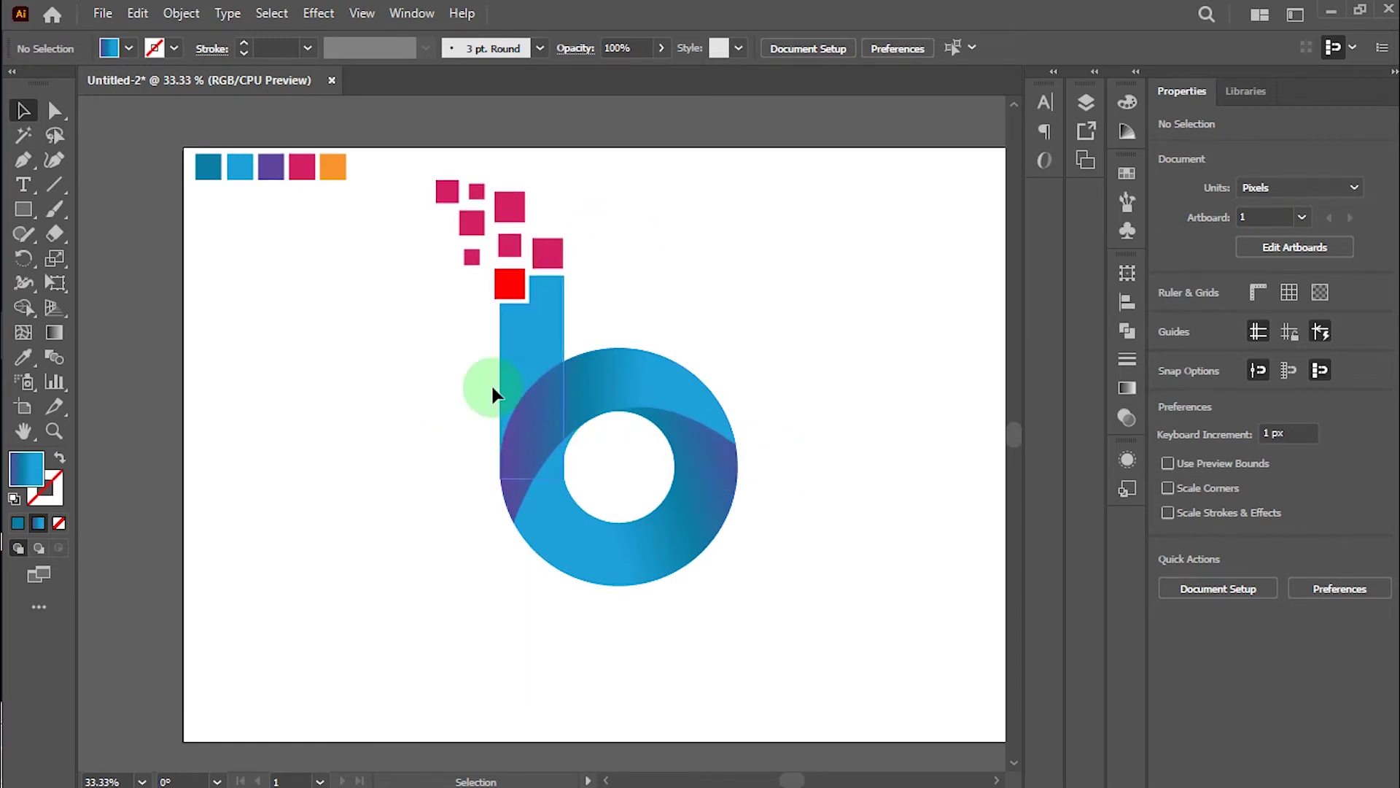
pyautogui.click(512, 292)
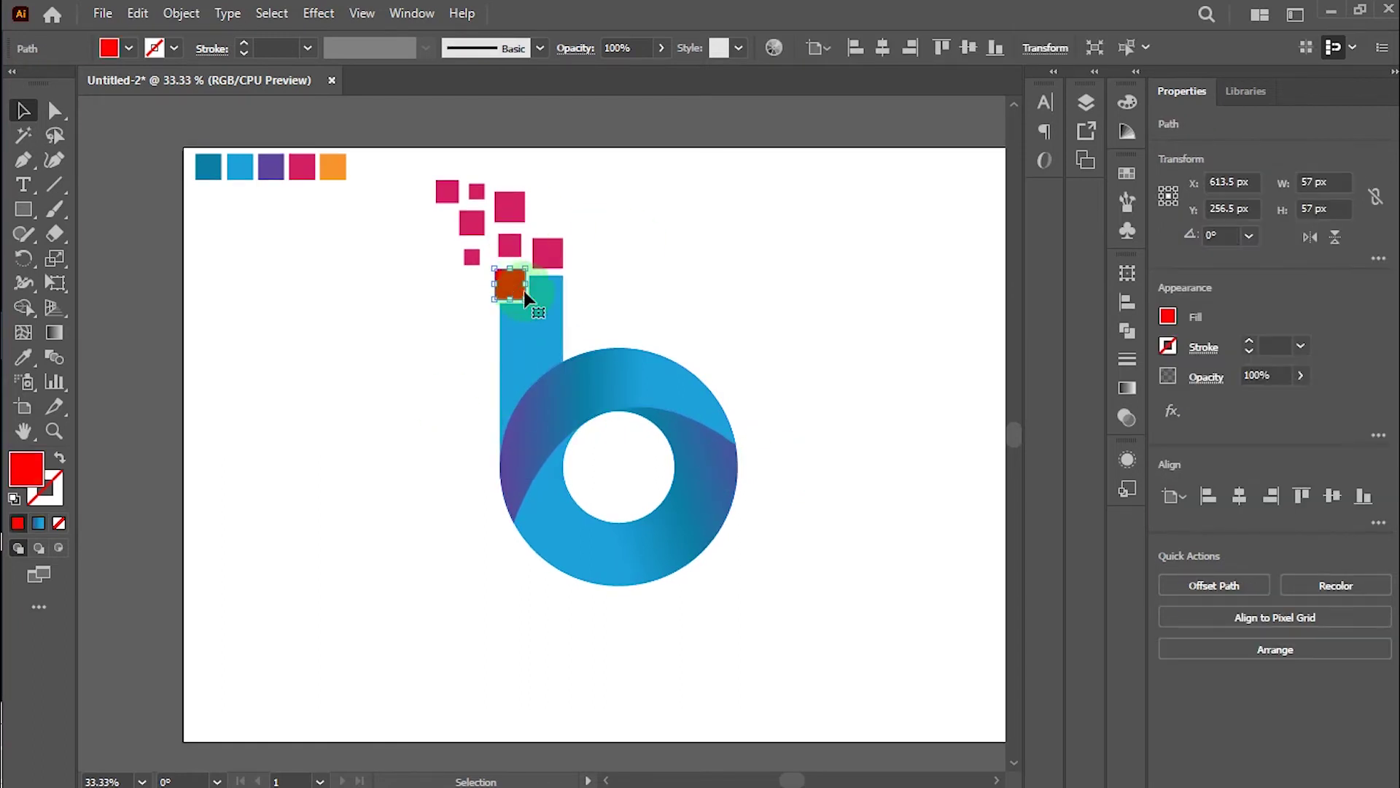
pyautogui.scroll(1, 720, 327)
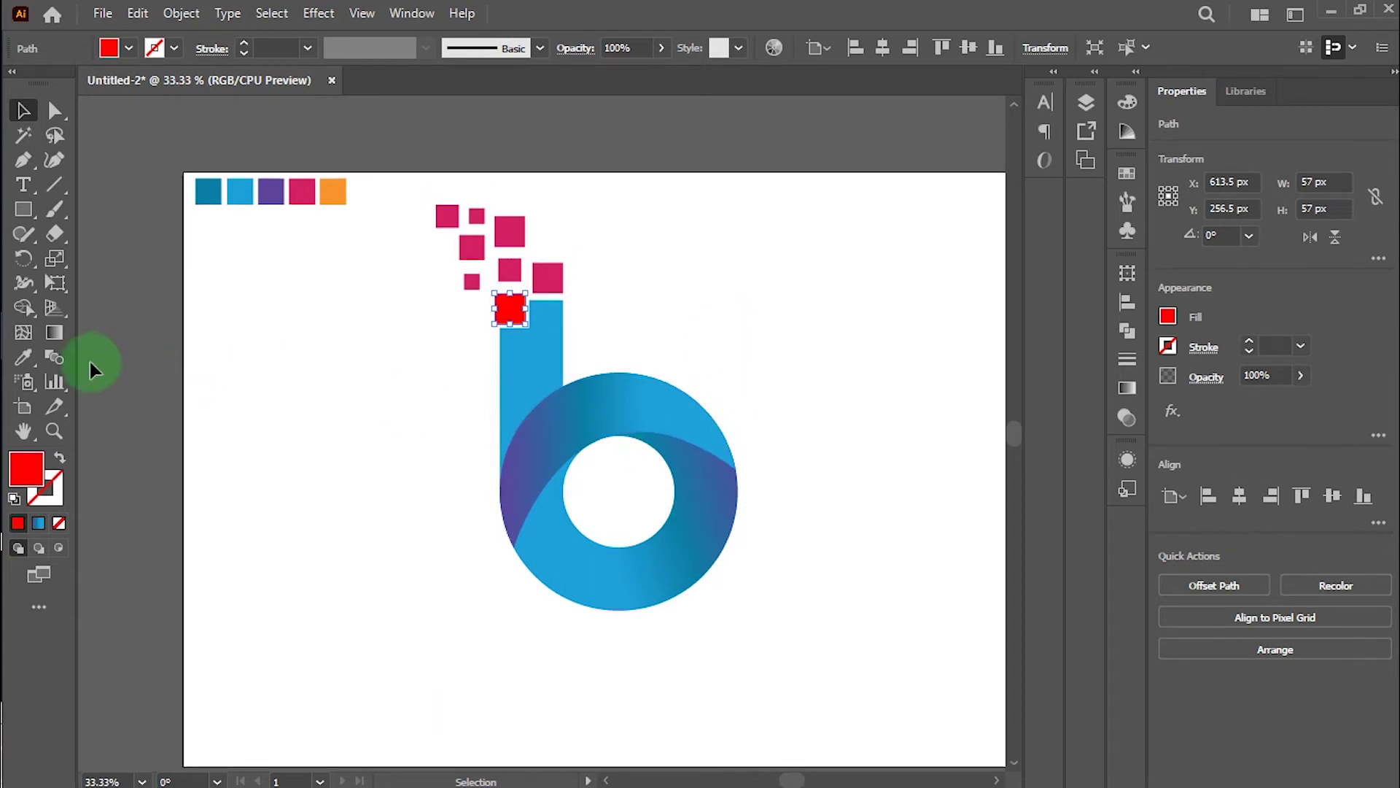
# Recolour the red square purple and the pink square right of the stem orange
pyautogui.click(25, 357)
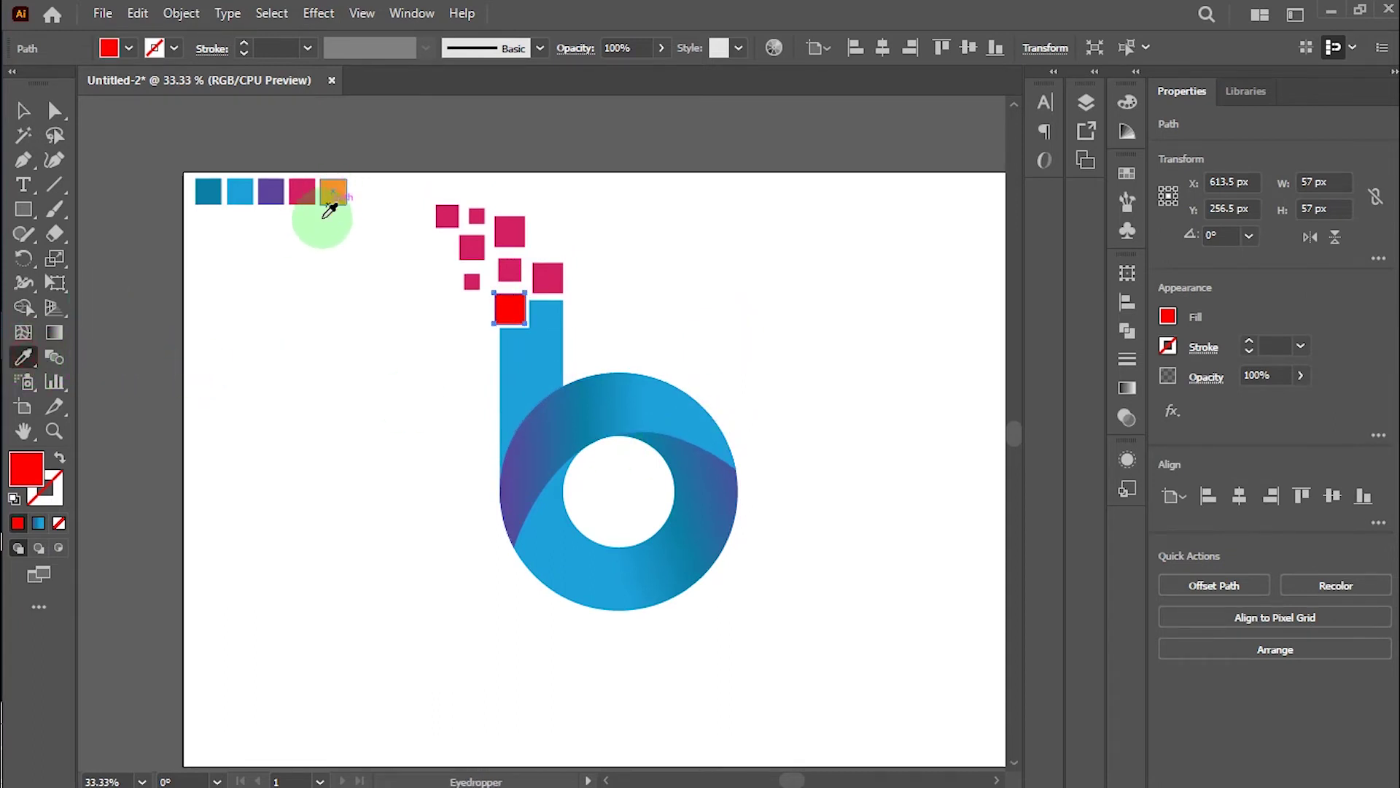
pyautogui.click(277, 188)
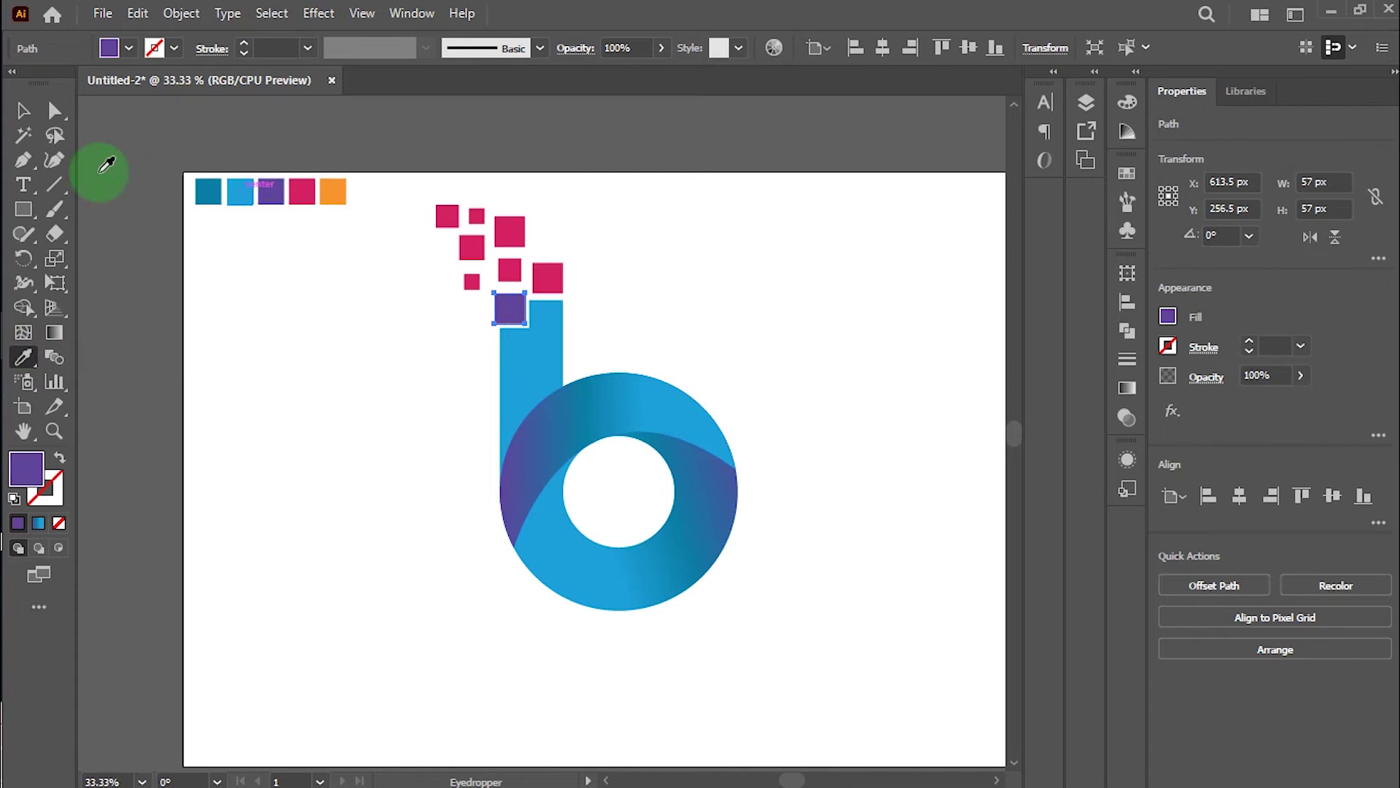
pyautogui.click(22, 111)
pyautogui.click(176, 112)
pyautogui.click(547, 275)
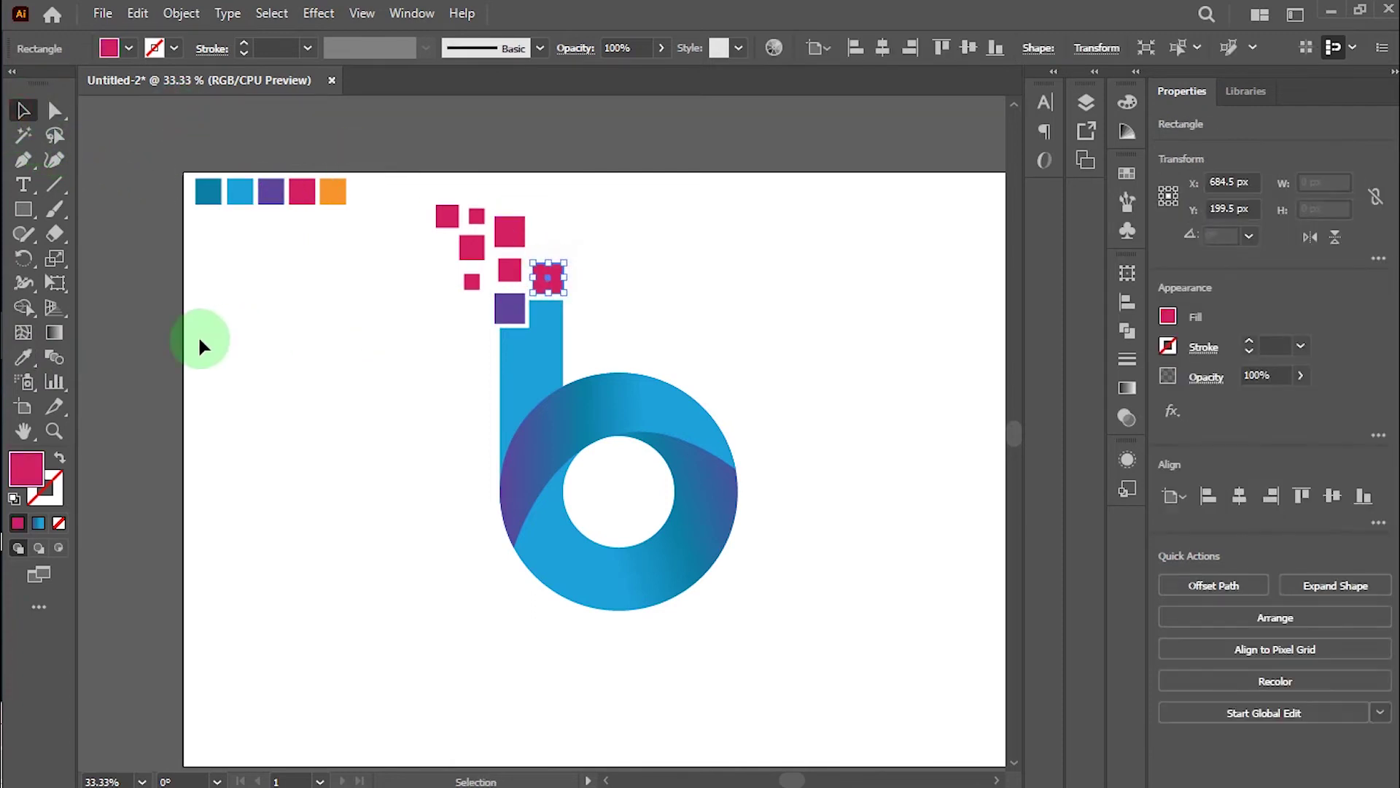
pyautogui.click(24, 356)
pyautogui.click(341, 194)
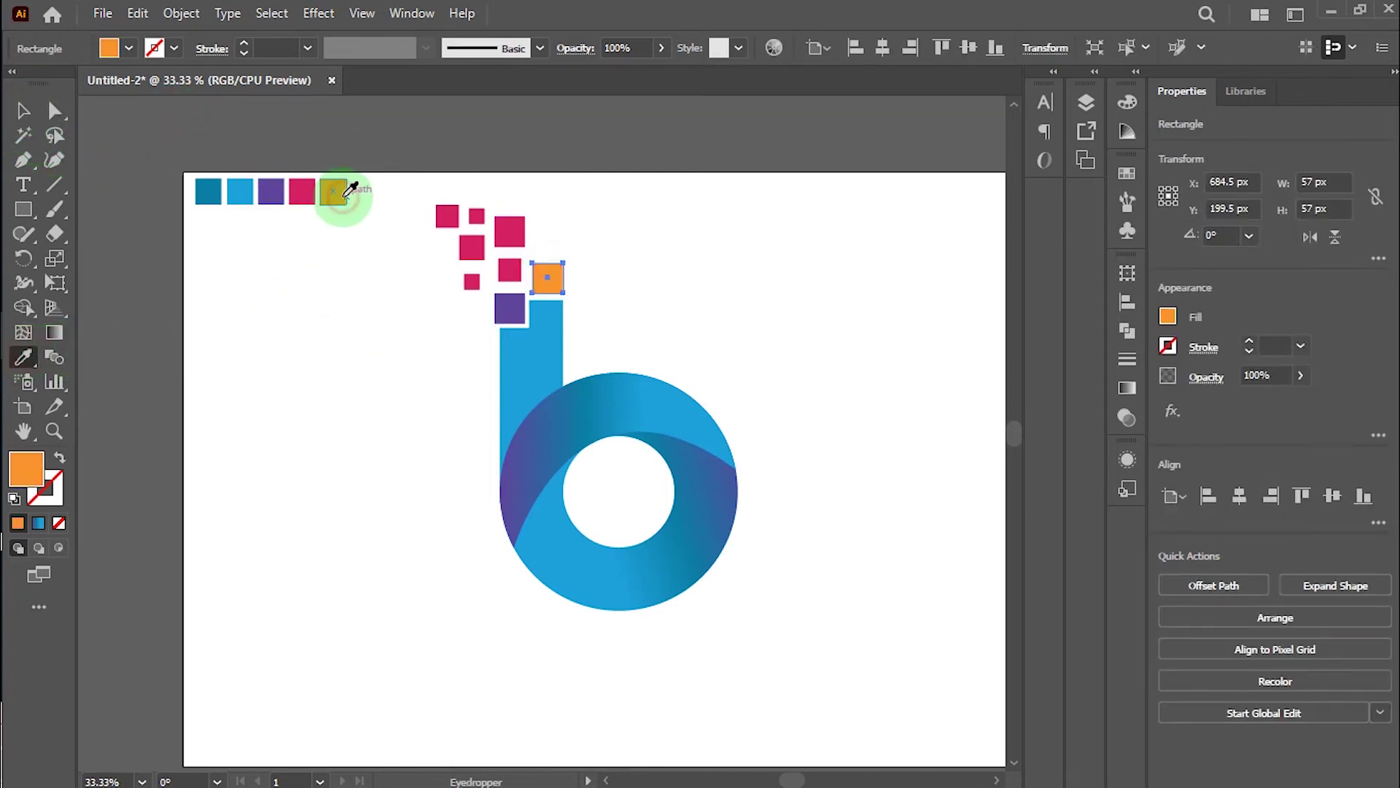
# Fill the middle pink square and the small lower-left square with light blue
pyautogui.click(23, 111)
pyautogui.click(519, 181)
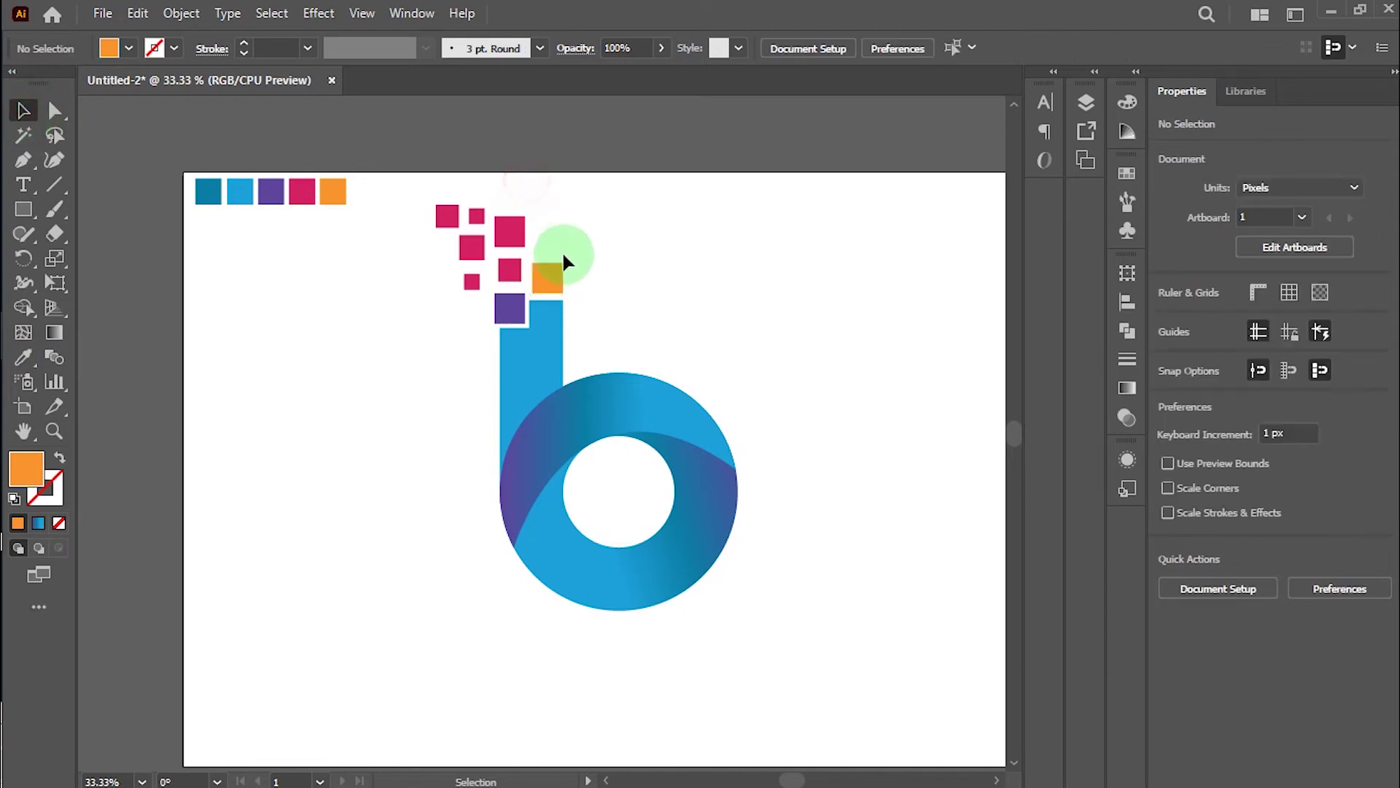
pyautogui.moveTo(548, 277); pyautogui.dragTo(511, 273)
pyautogui.click(239, 192)
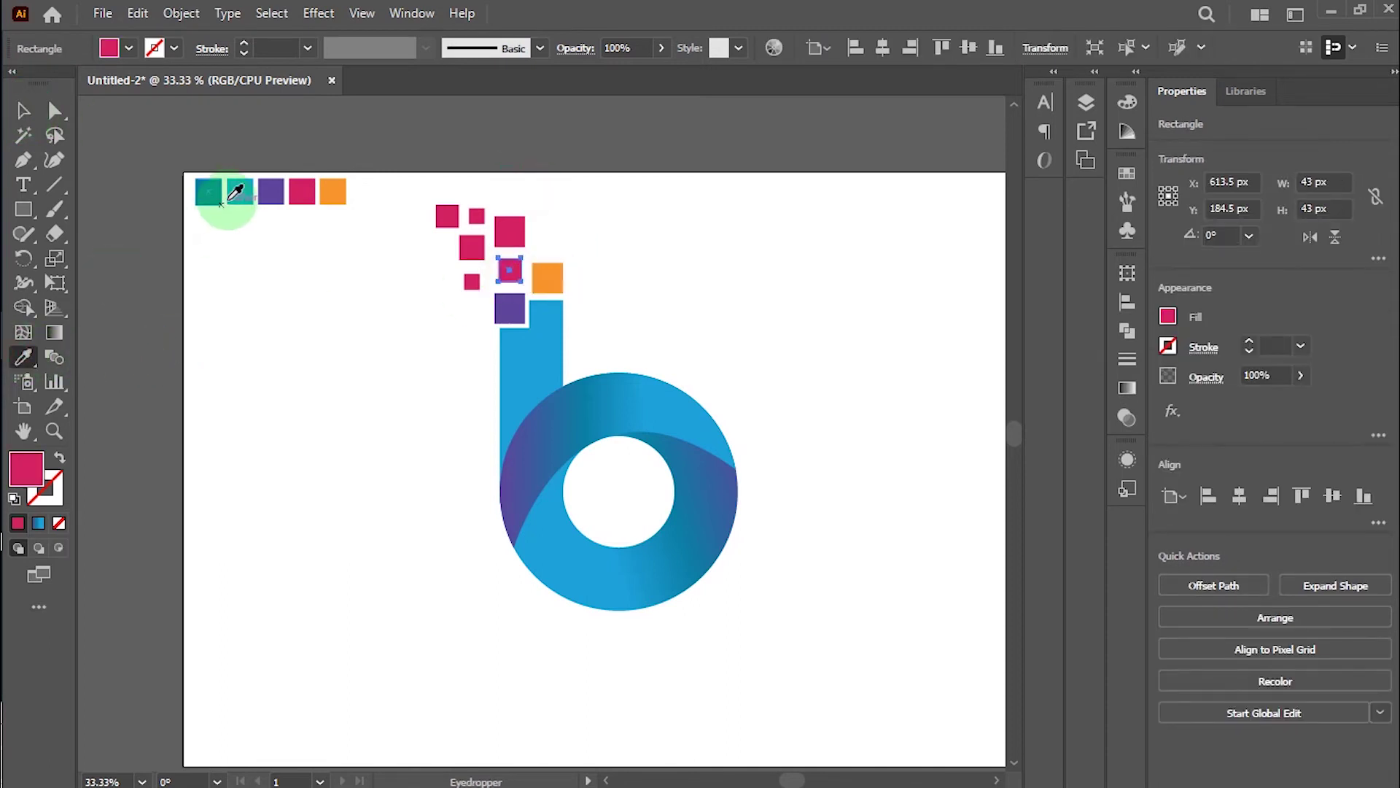
pyautogui.click(22, 111)
pyautogui.click(356, 186)
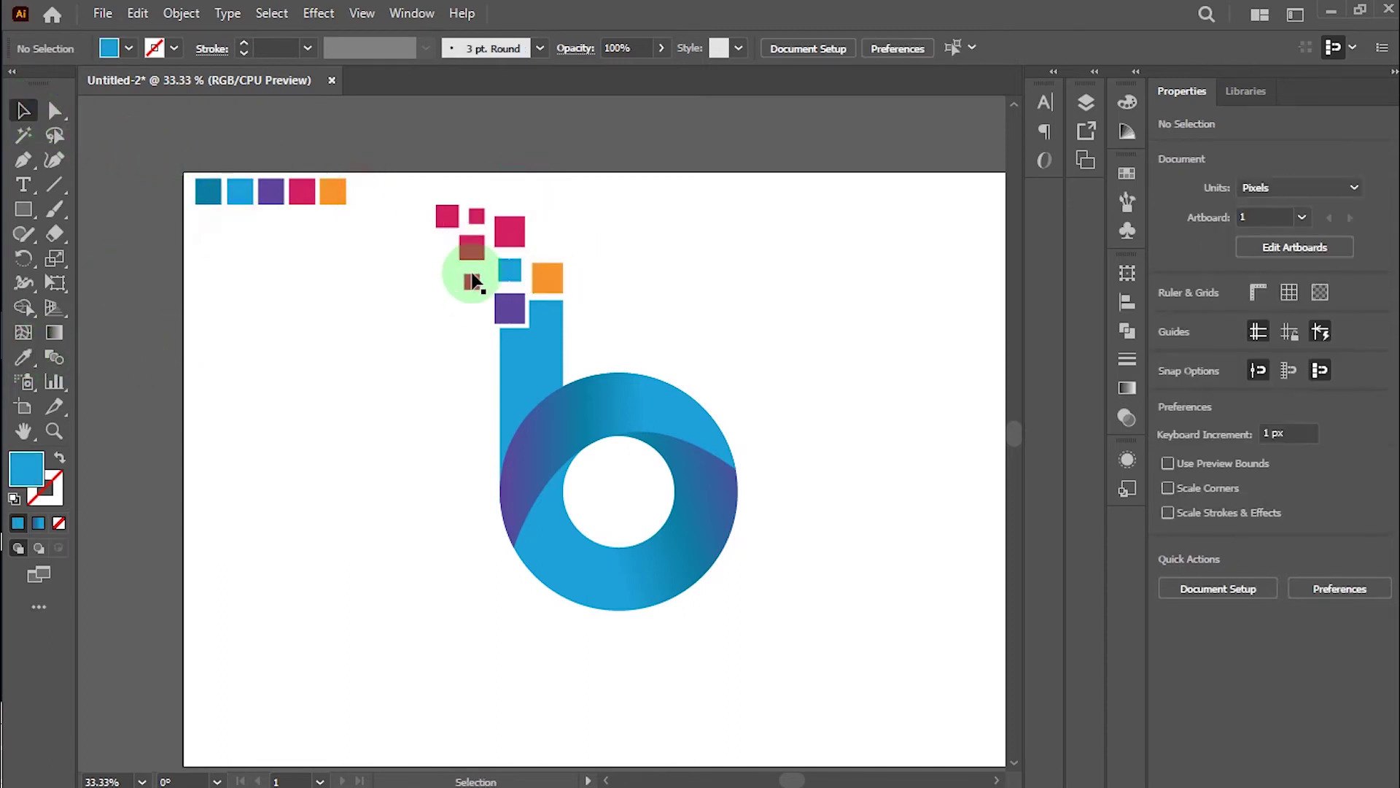
pyautogui.click(472, 282)
pyautogui.click(23, 357)
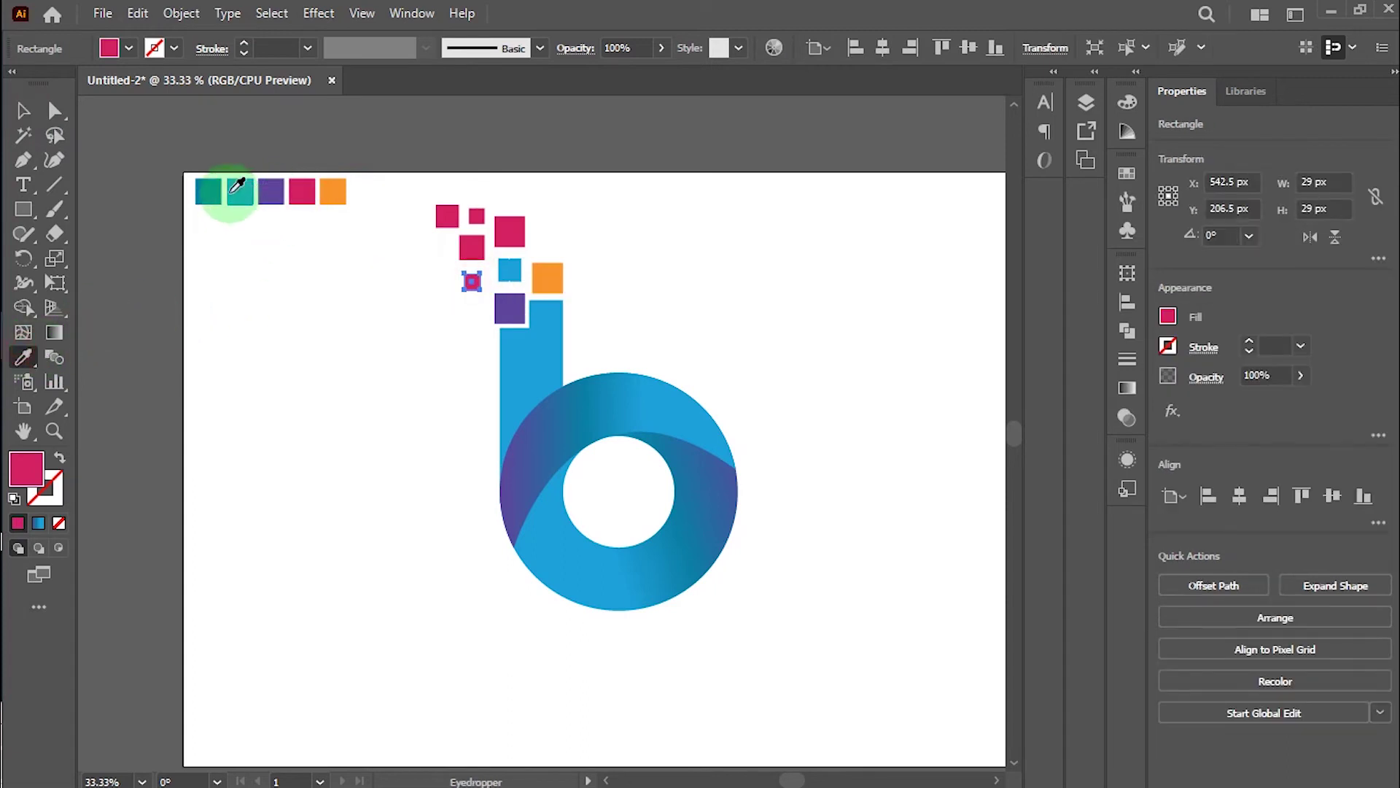
pyautogui.click(233, 194)
# Make the large top-right square purple and the top-left square orange
pyautogui.click(23, 111)
pyautogui.click(312, 123)
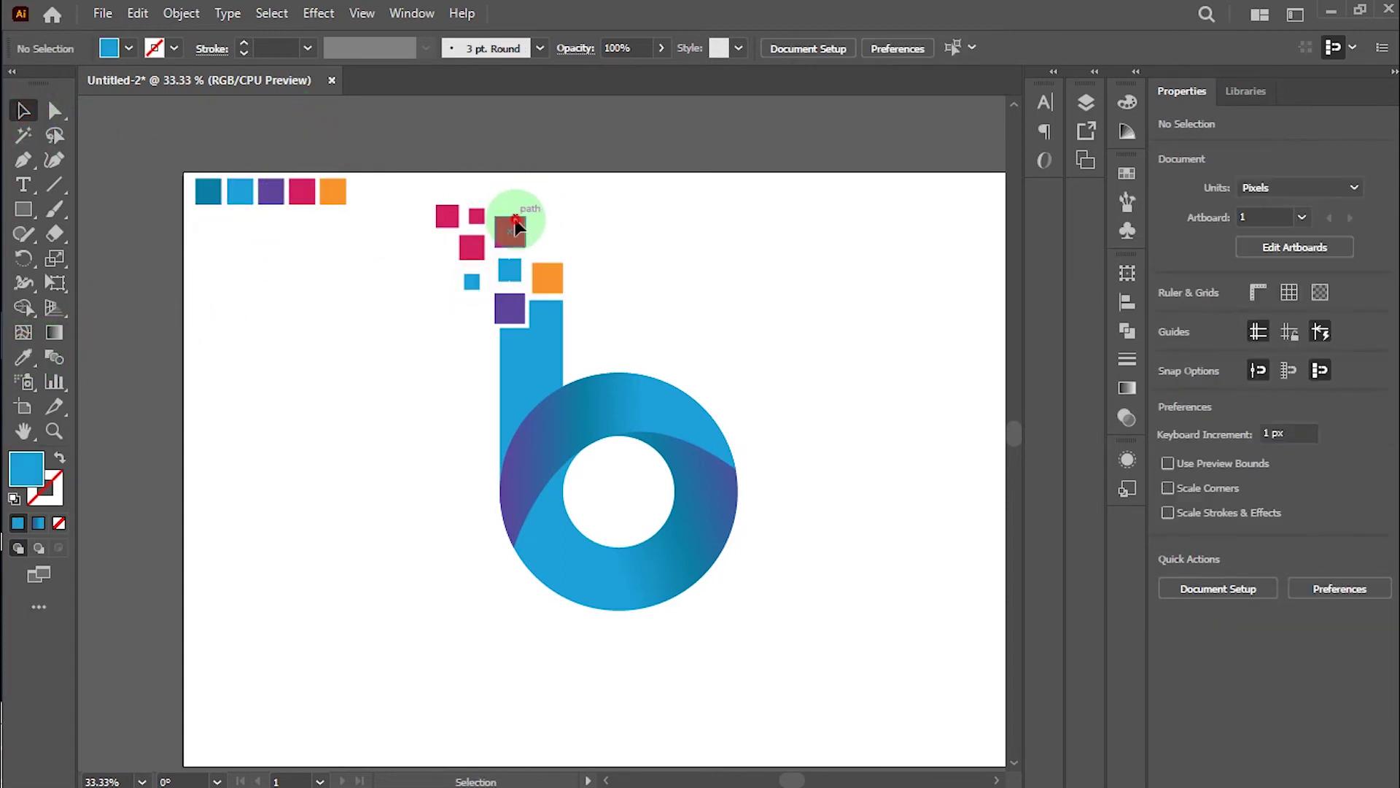
pyautogui.click(510, 227)
pyautogui.click(22, 357)
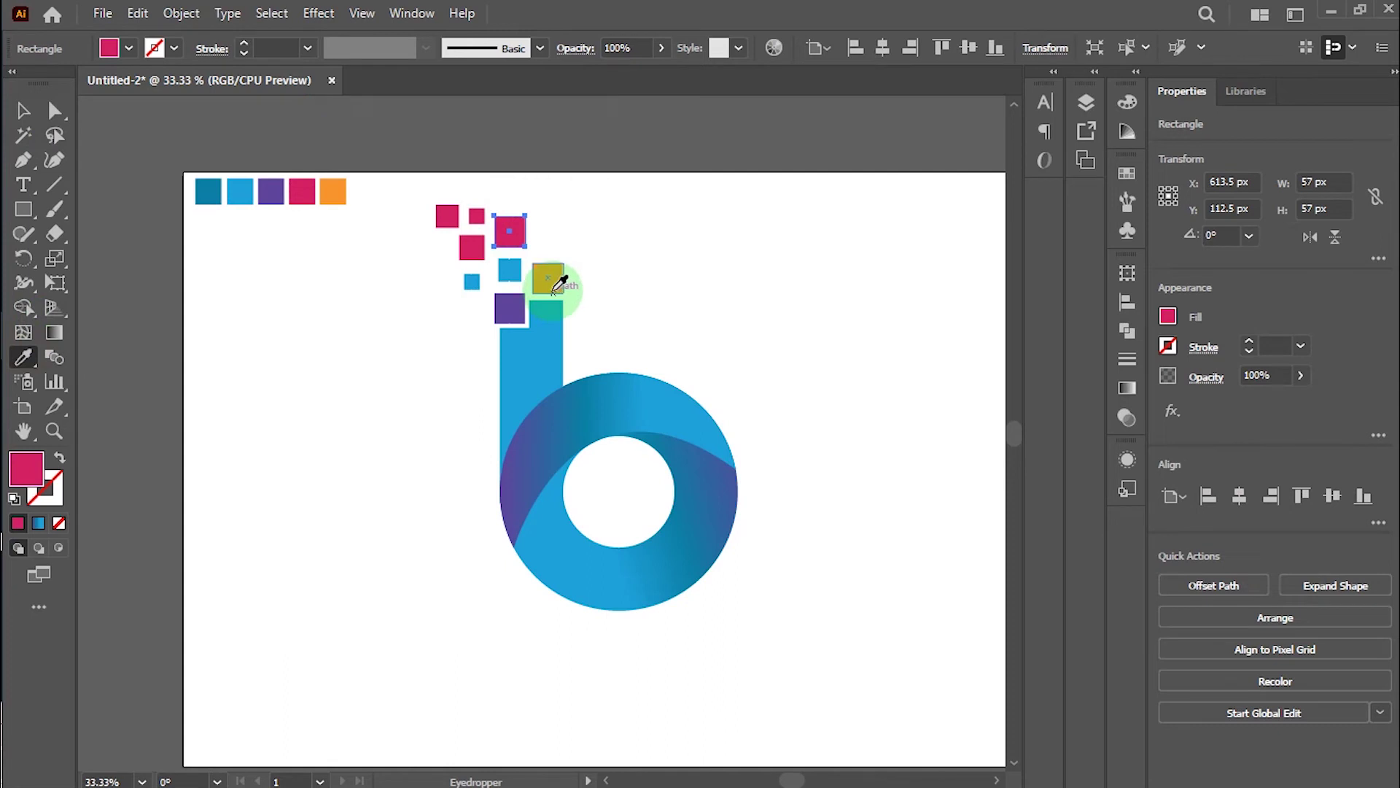
pyautogui.click(549, 274)
pyautogui.click(475, 249)
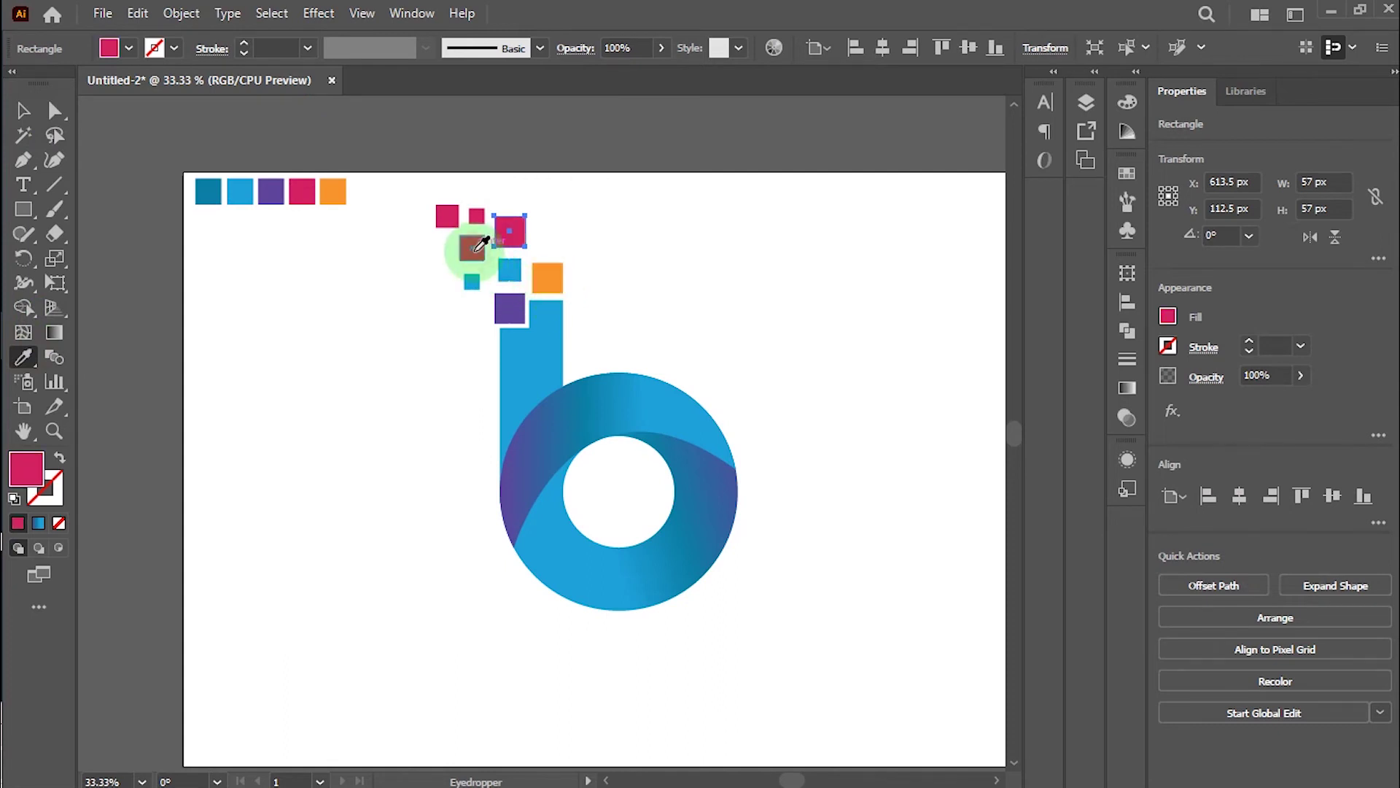
pyautogui.click(270, 192)
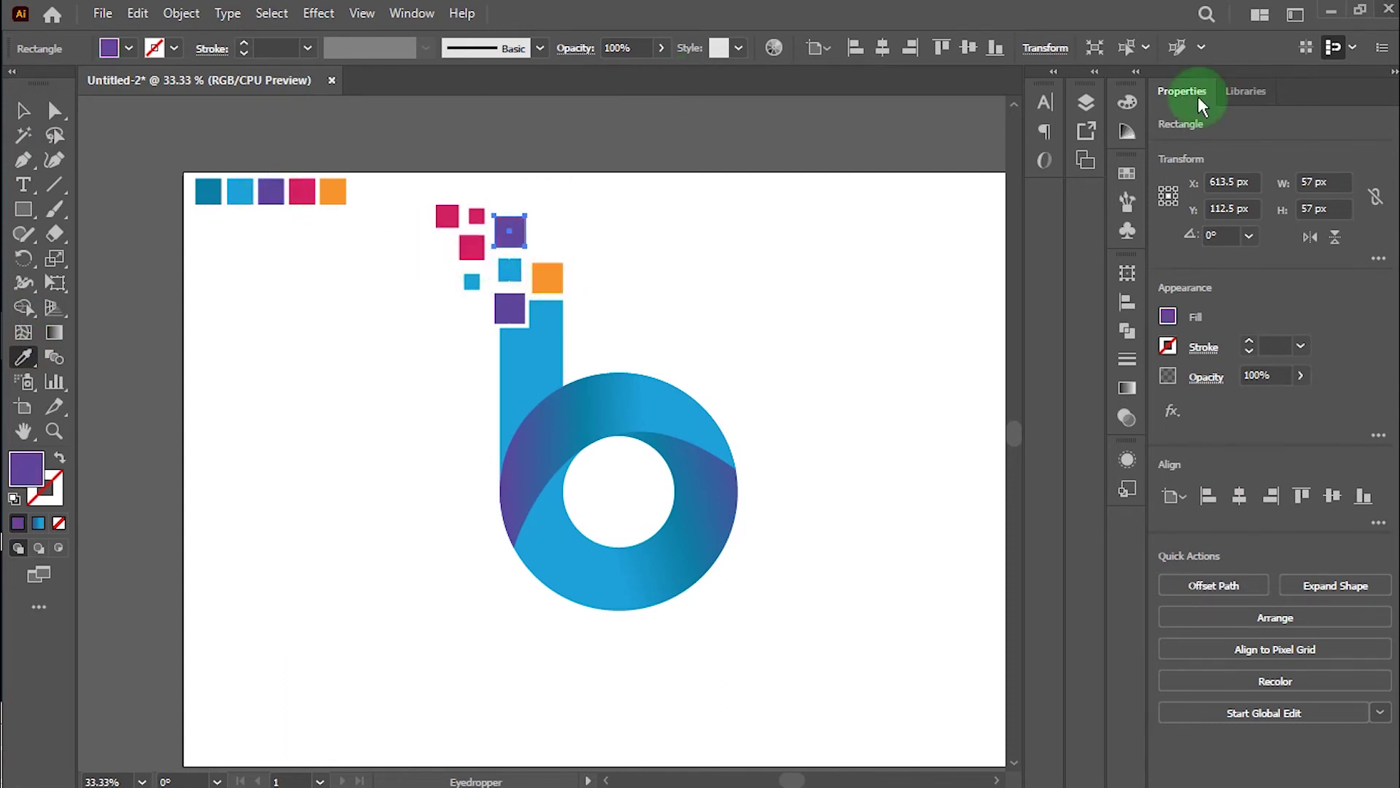
pyautogui.click(23, 110)
pyautogui.click(447, 216)
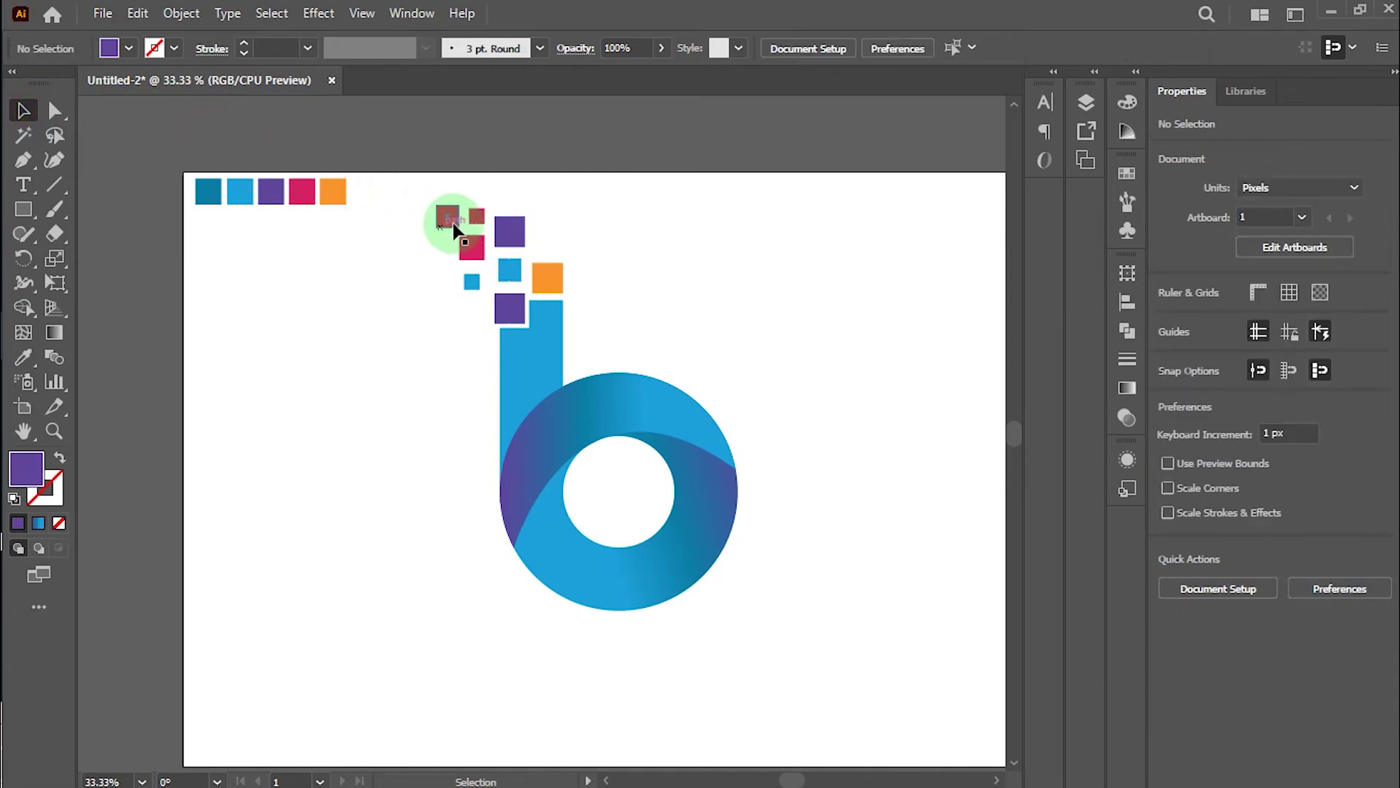
pyautogui.click(24, 357)
pyautogui.click(548, 278)
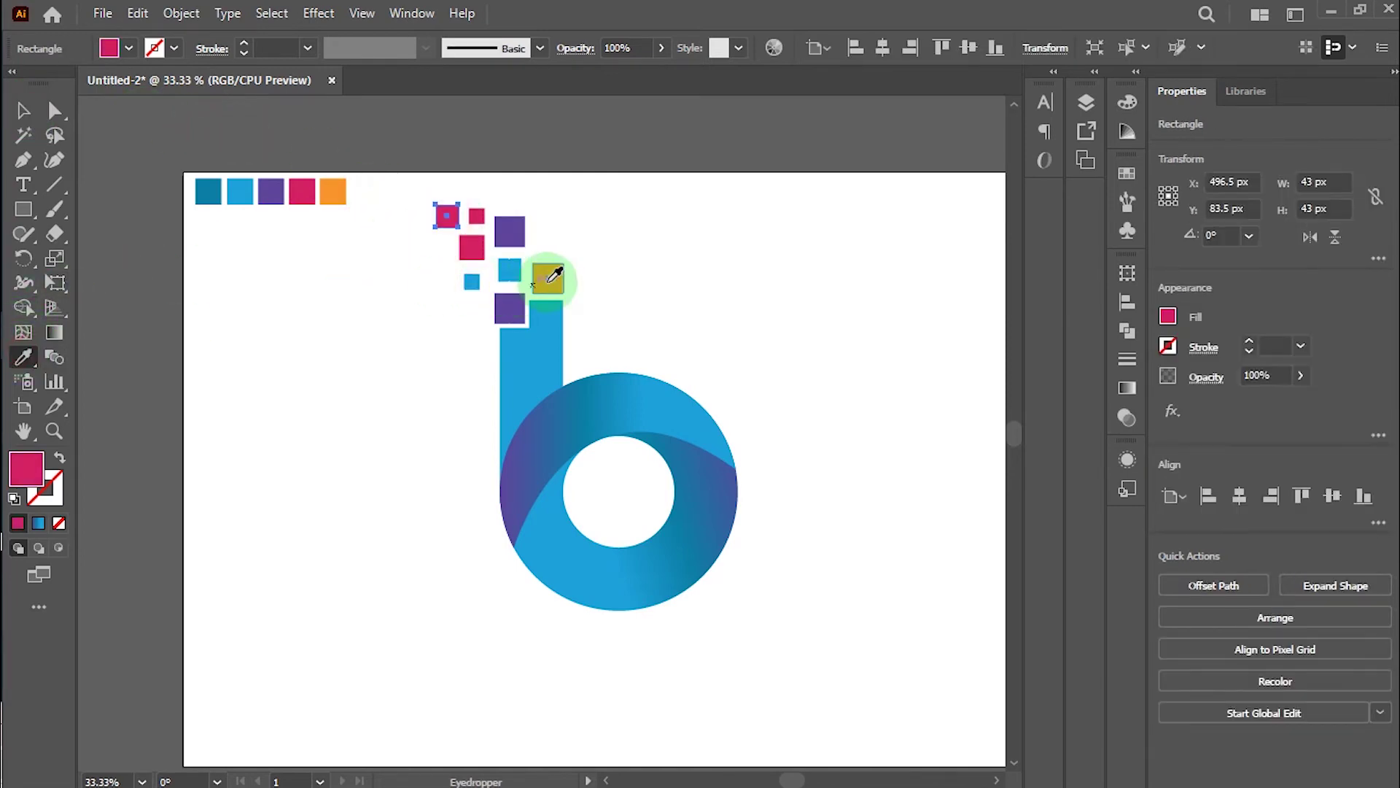
# Fill the pink square left of the light blue one with dark teal
pyautogui.click(23, 110)
pyautogui.click(614, 261)
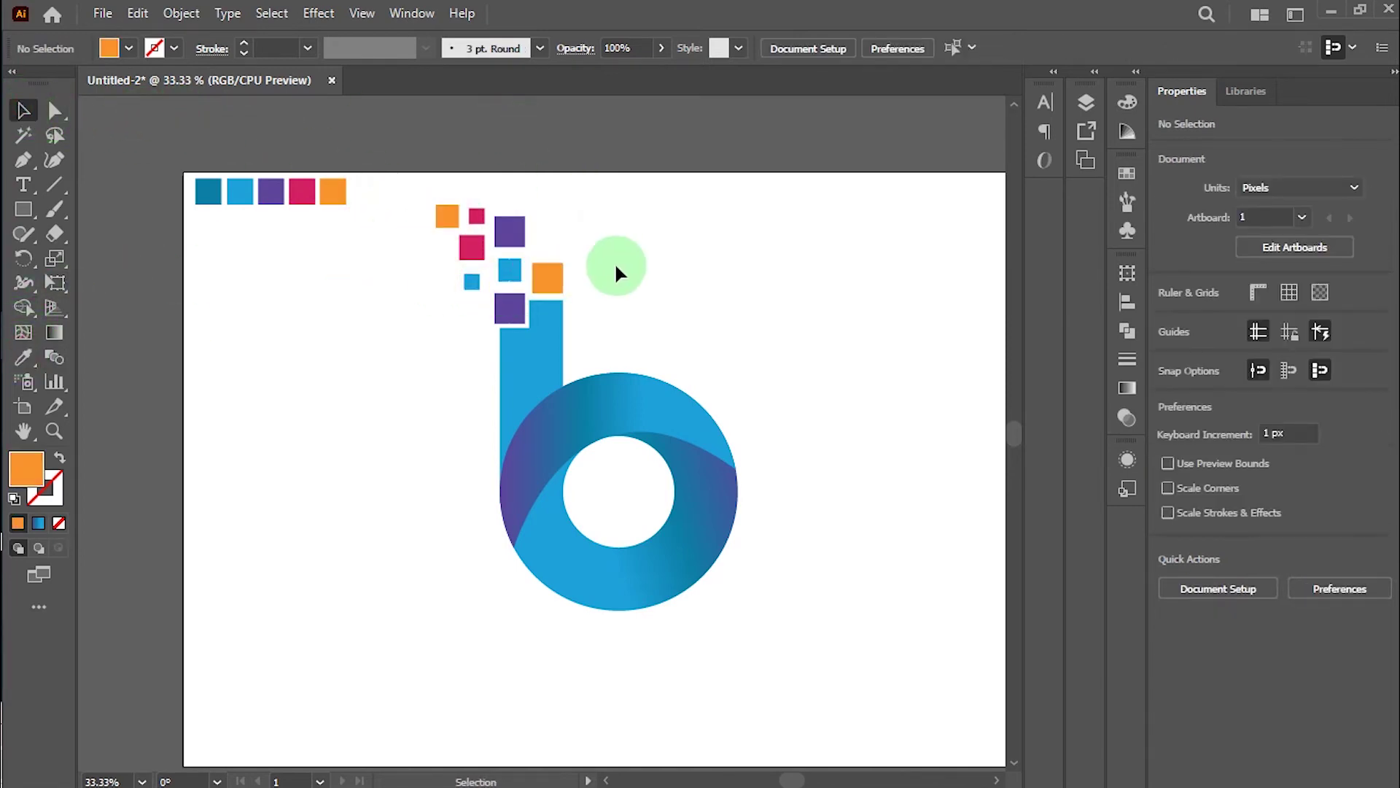
pyautogui.click(491, 247)
pyautogui.moveTo(488, 242); pyautogui.dragTo(477, 246)
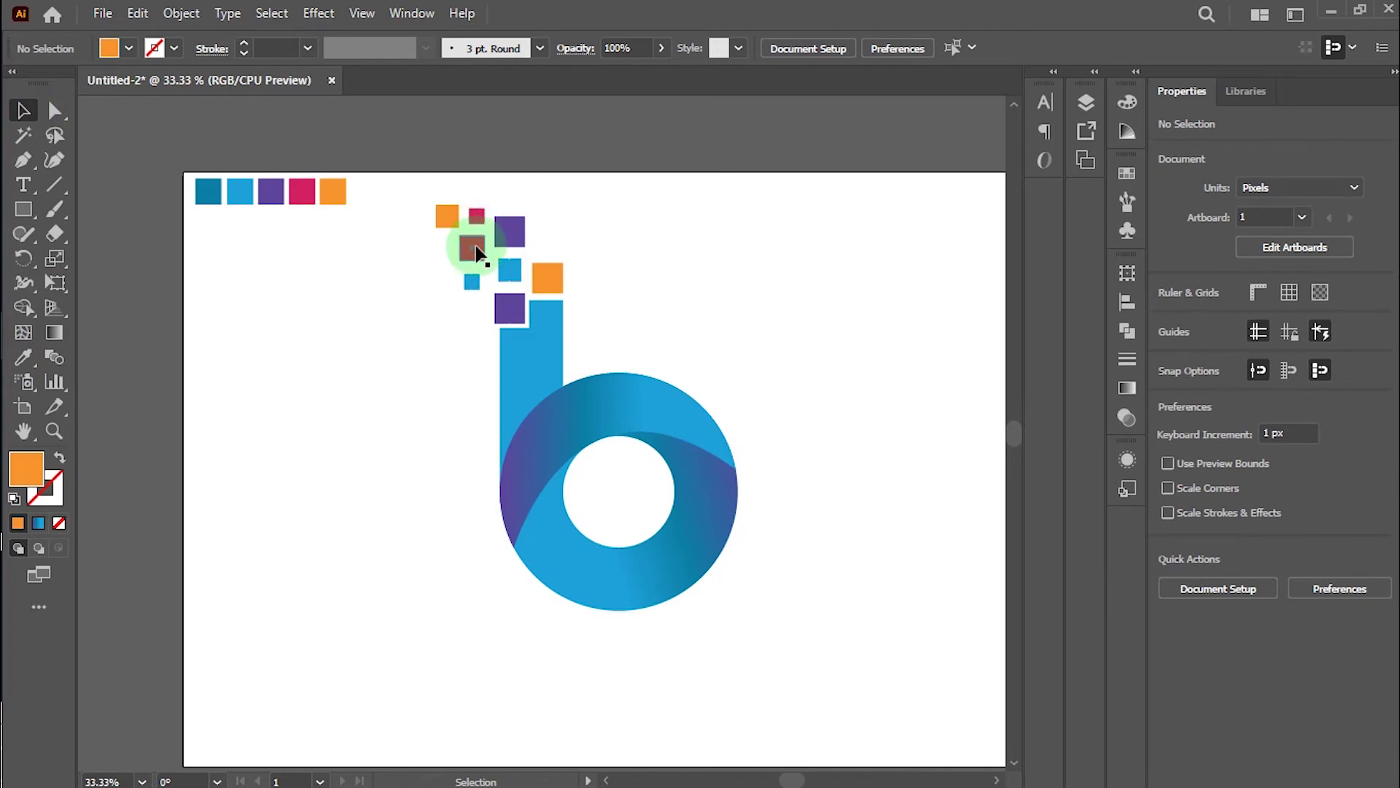
pyautogui.click(476, 253)
pyautogui.click(24, 357)
pyautogui.click(209, 187)
pyautogui.click(22, 110)
pyautogui.click(567, 148)
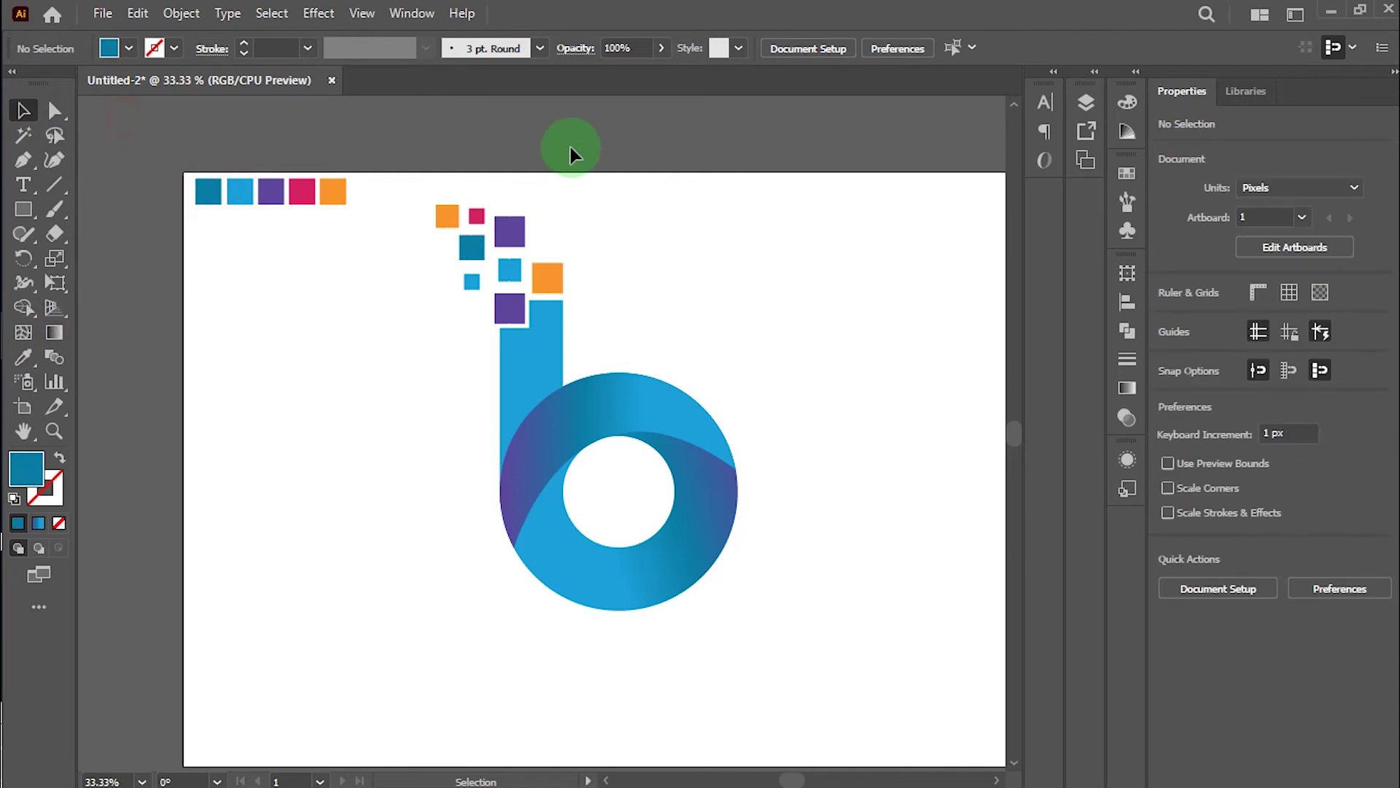
pyautogui.scroll(-1, 607, 172)
pyautogui.scroll(1, 641, 240)
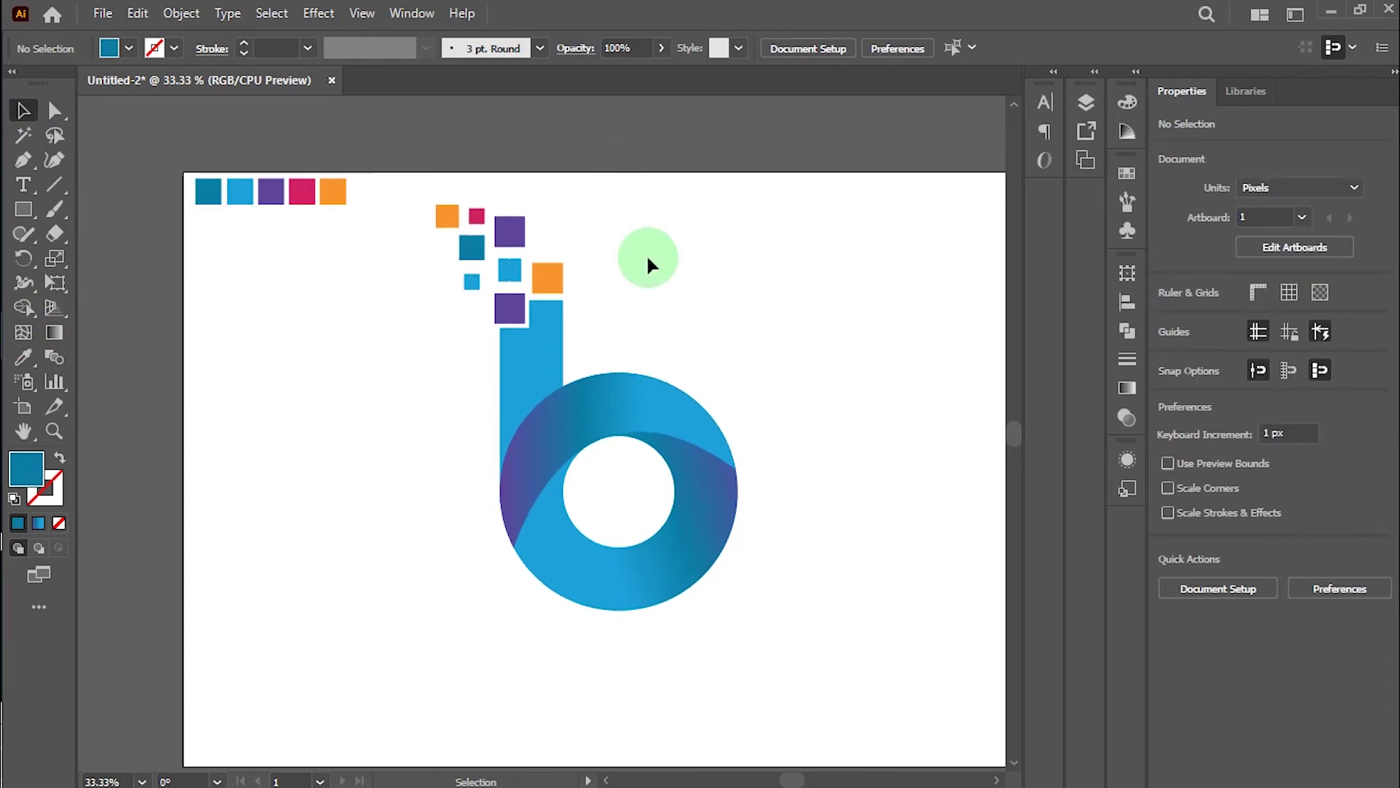
pyautogui.scroll(-1, 651, 255)
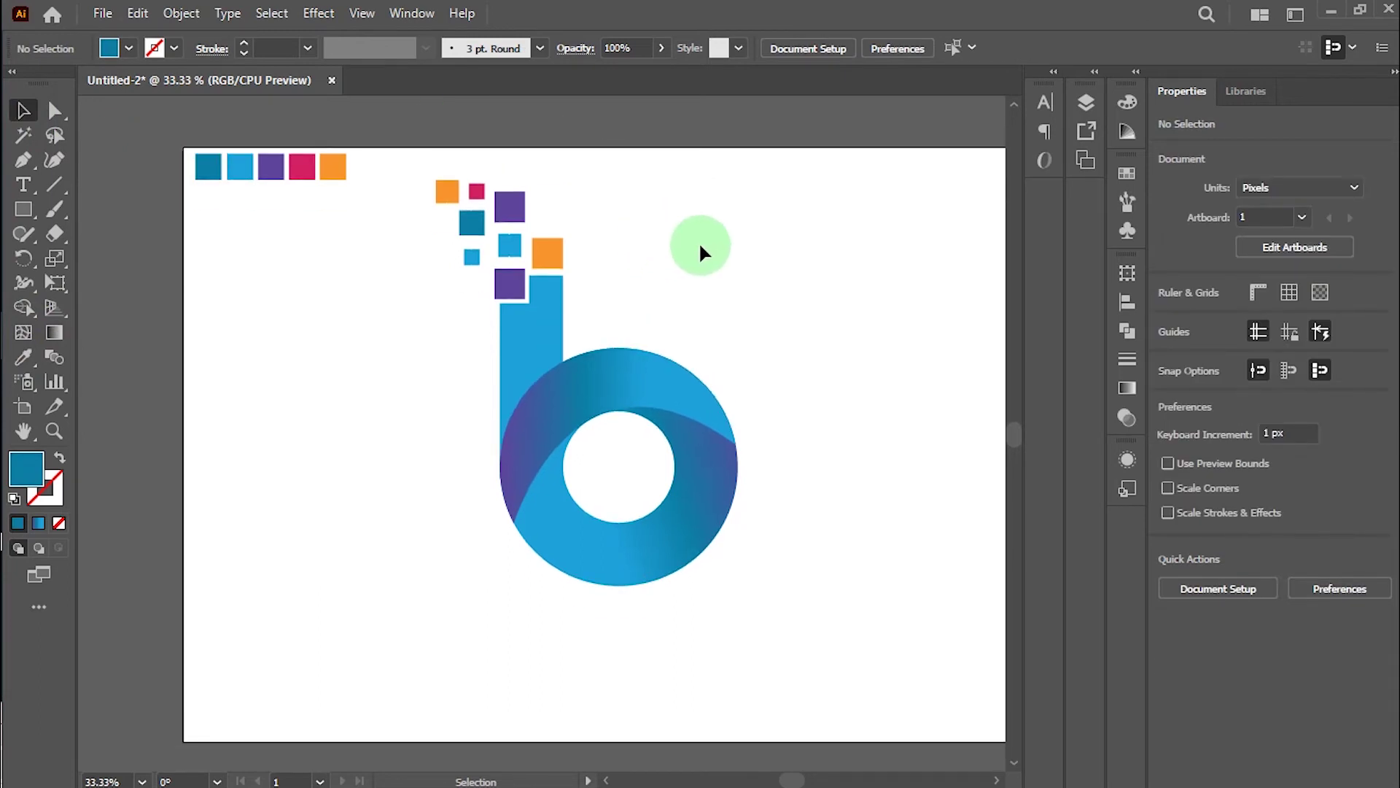
pyautogui.scroll(-1, 934, 202)
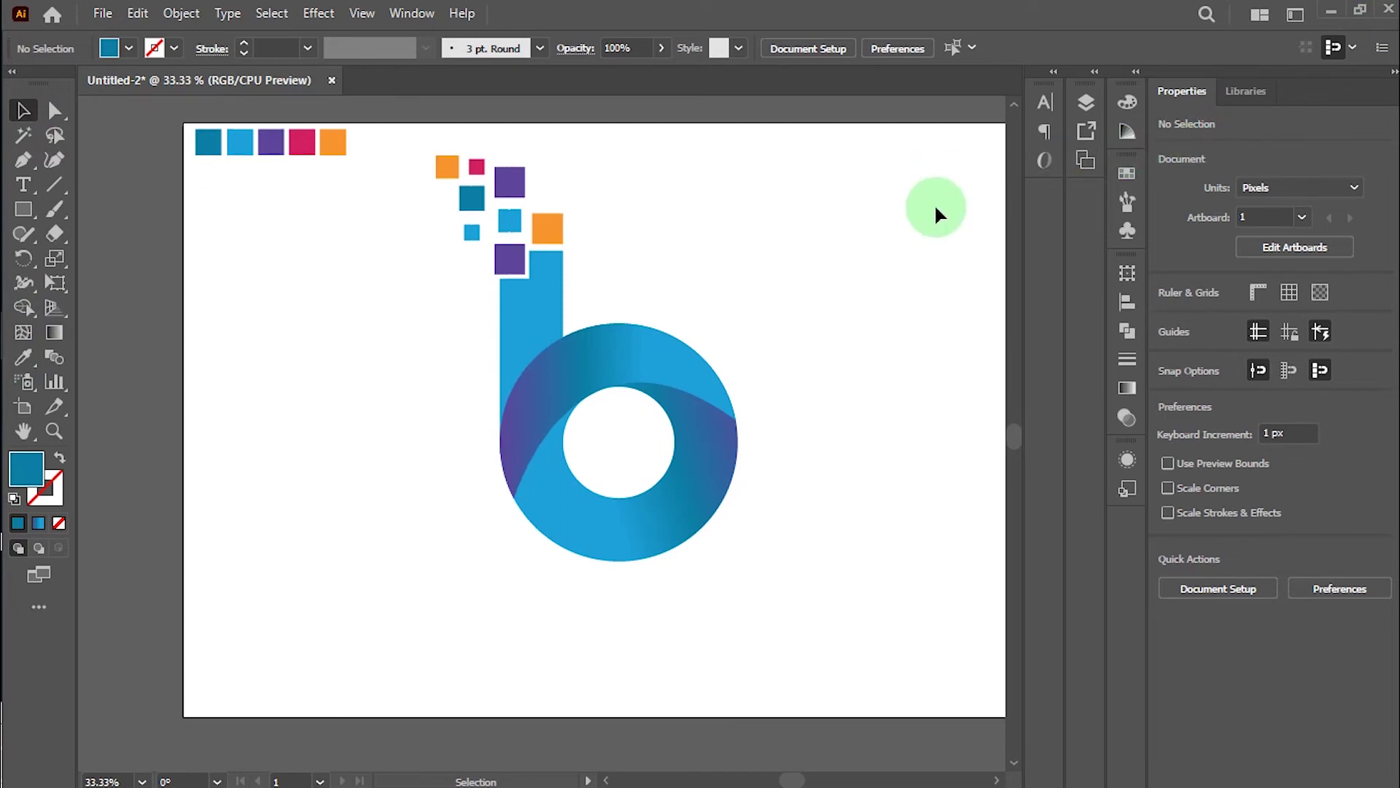
pyautogui.scroll(2, 868, 299)
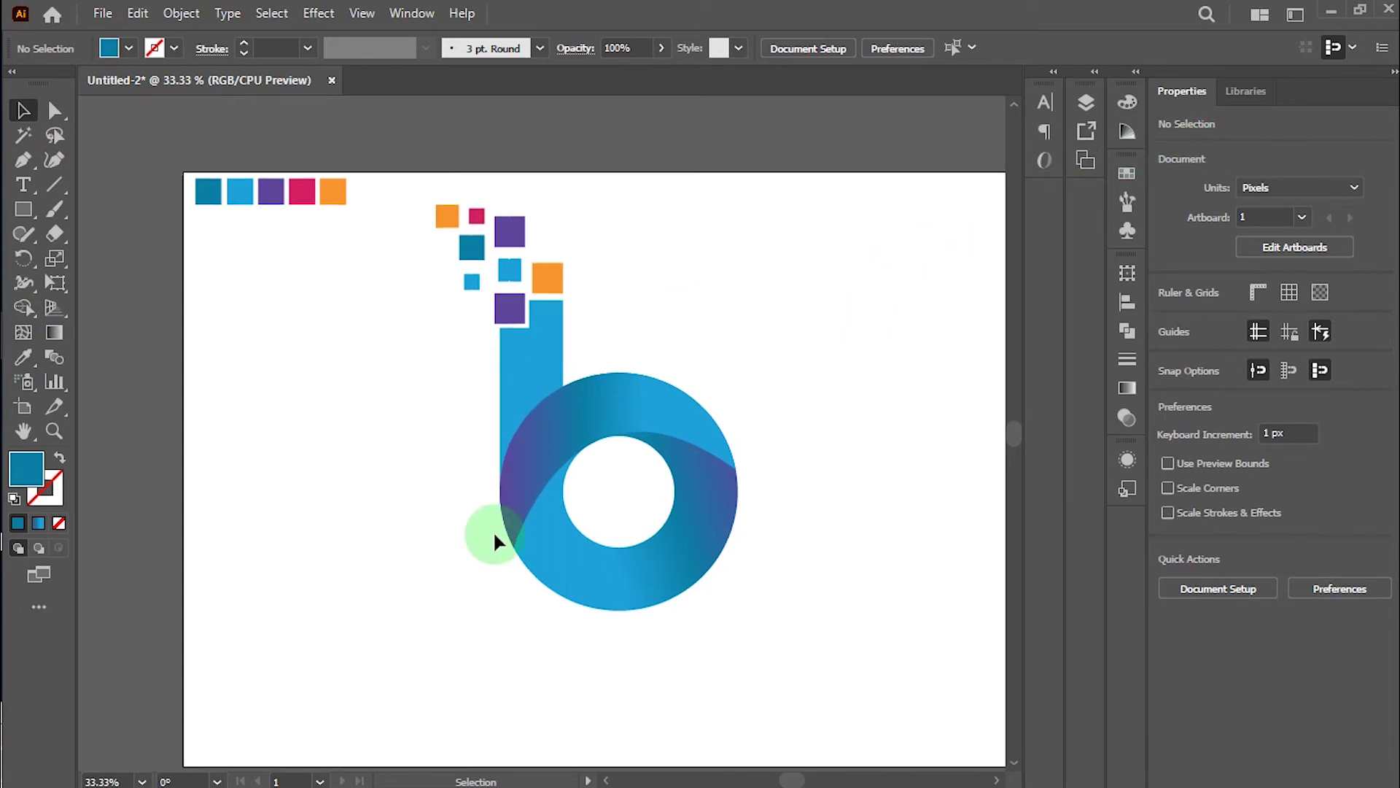
pyautogui.moveTo(406, 179); pyautogui.dragTo(786, 642)
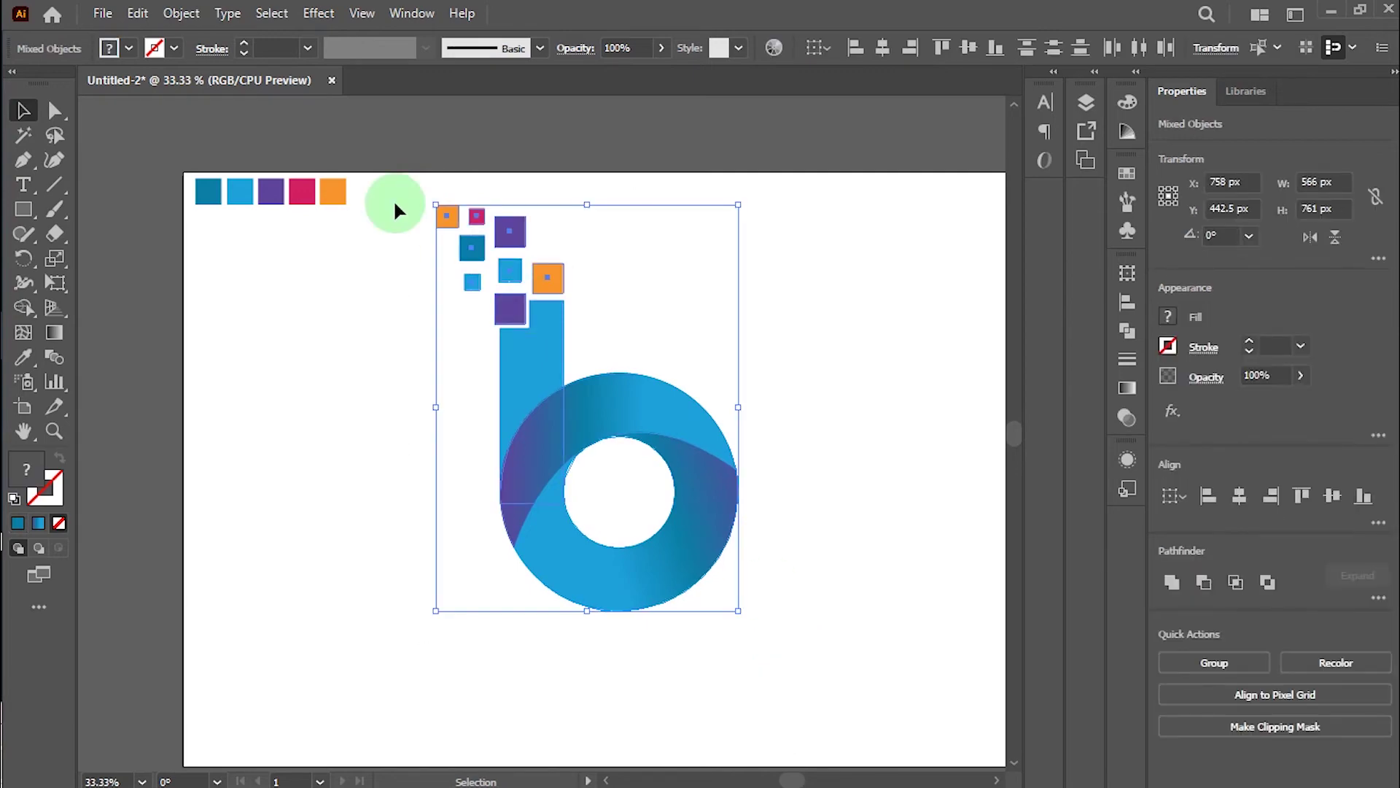
# Group the gradient ring, stem and pixel squares with Object > Group, then zoom out
pyautogui.click(183, 14)
pyautogui.click(263, 106)
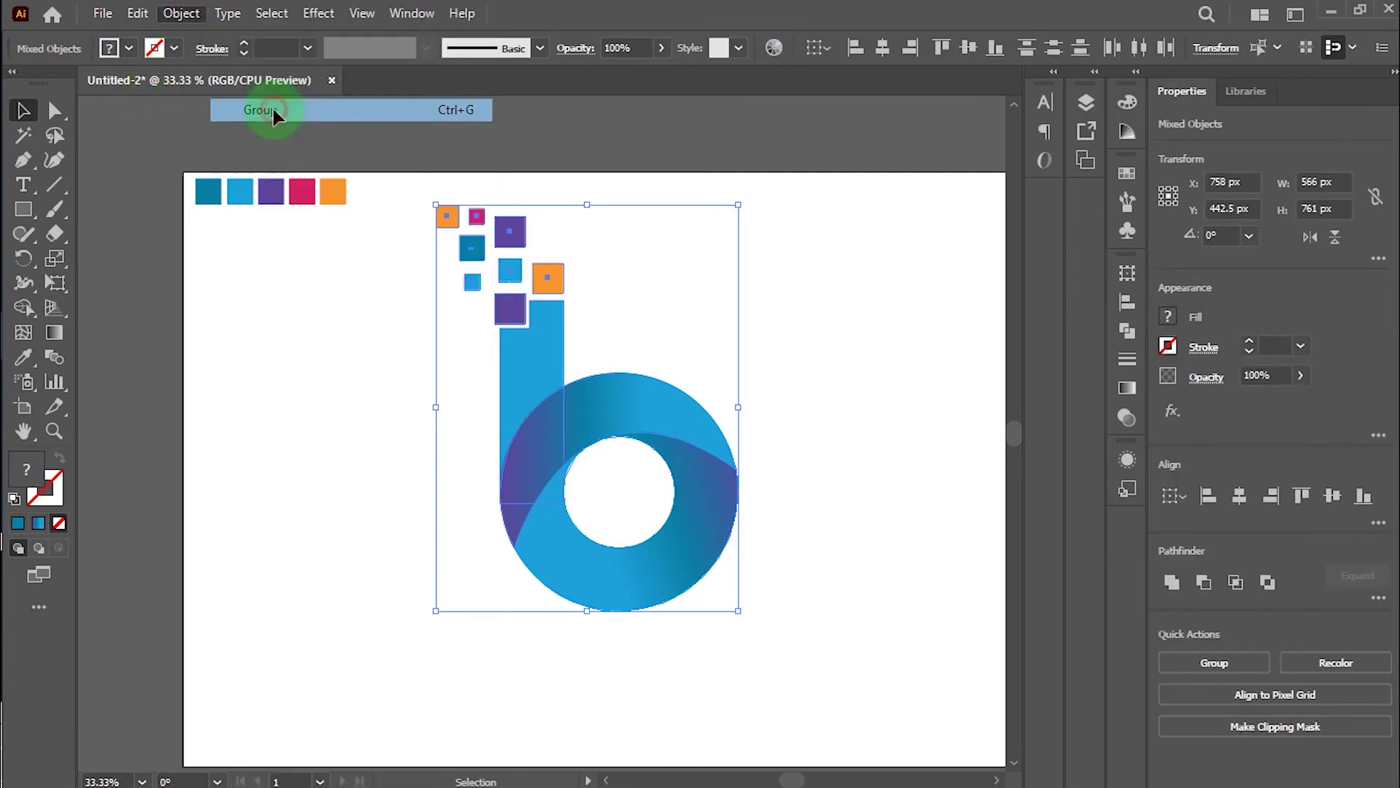
pyautogui.click(776, 281)
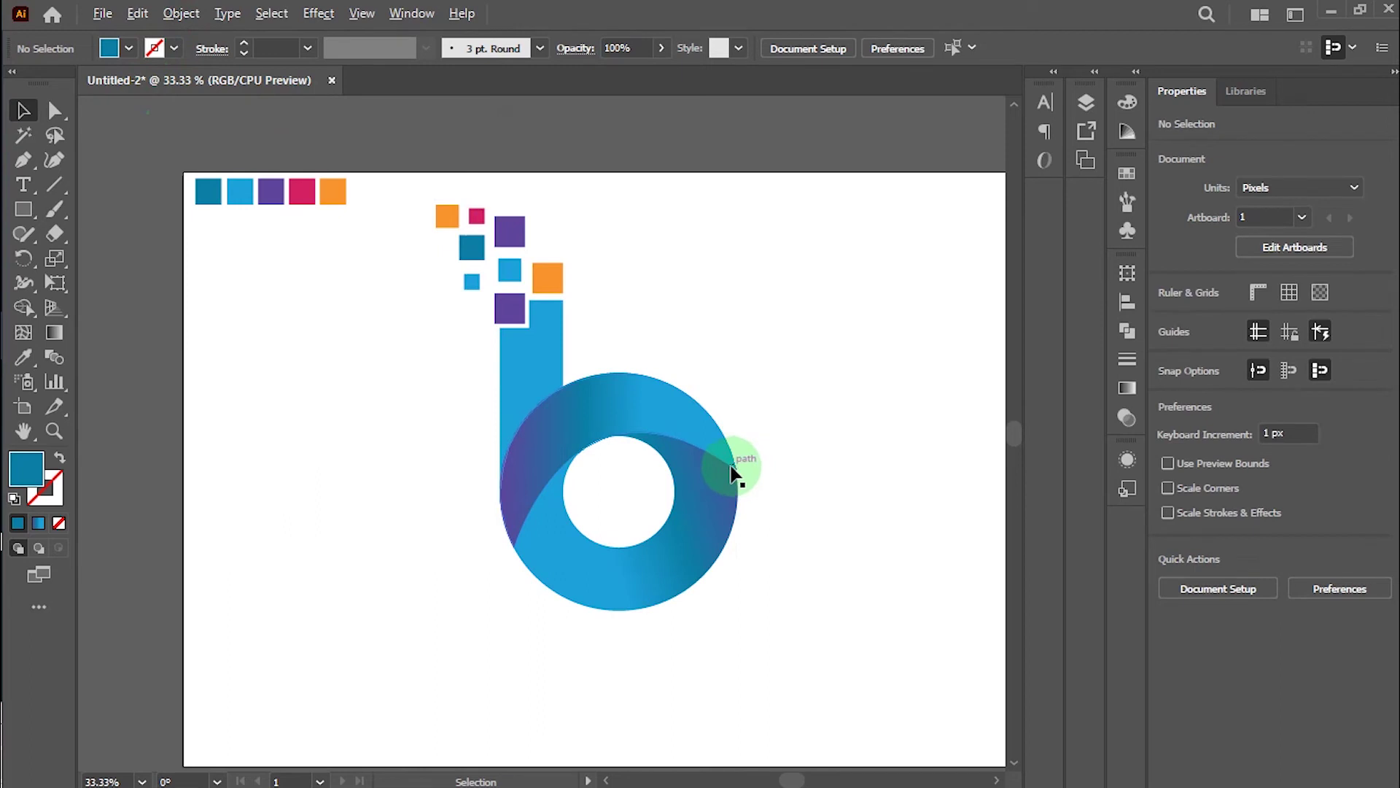
pyautogui.hotkey('ctrl', '-')
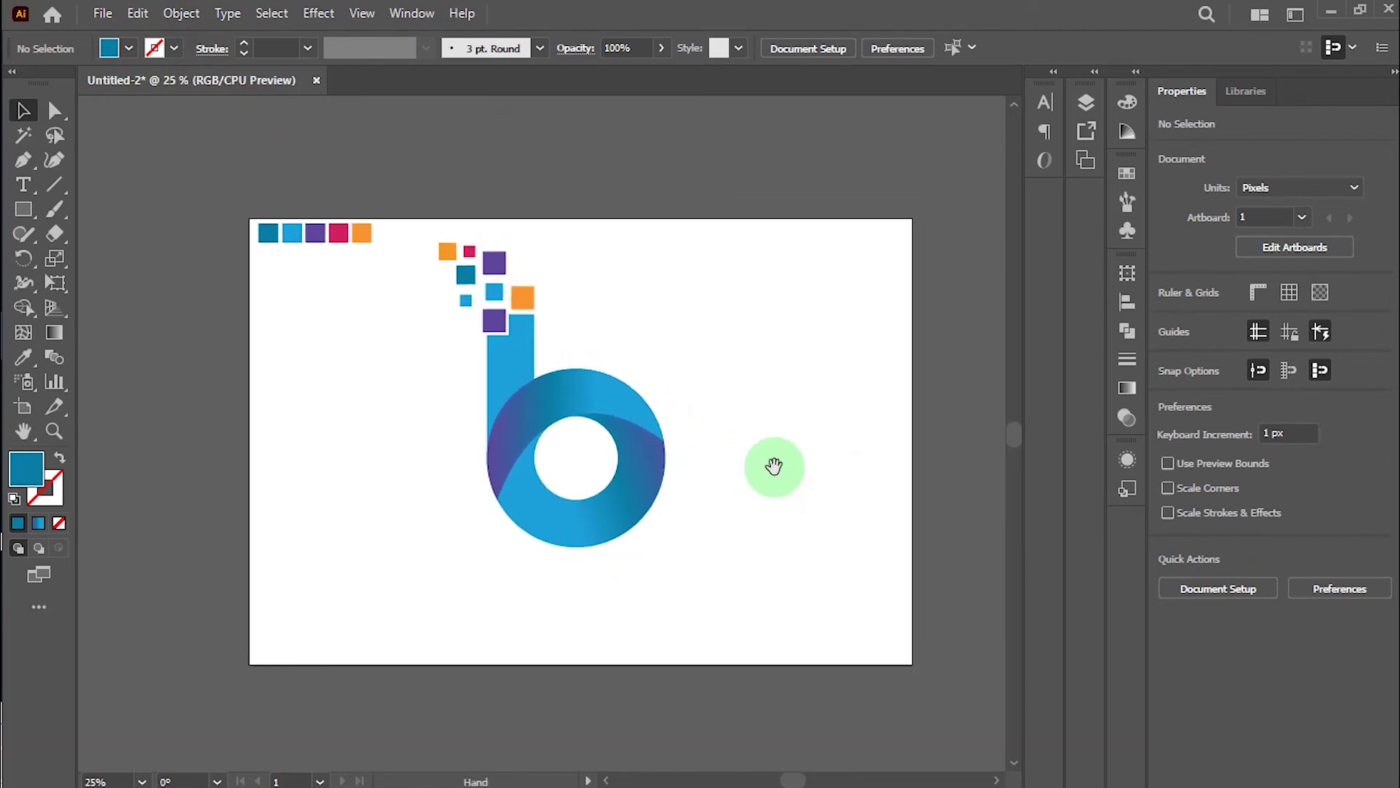
# Cut the row of five small colour squares from the artboard
pyautogui.click(159, 149)
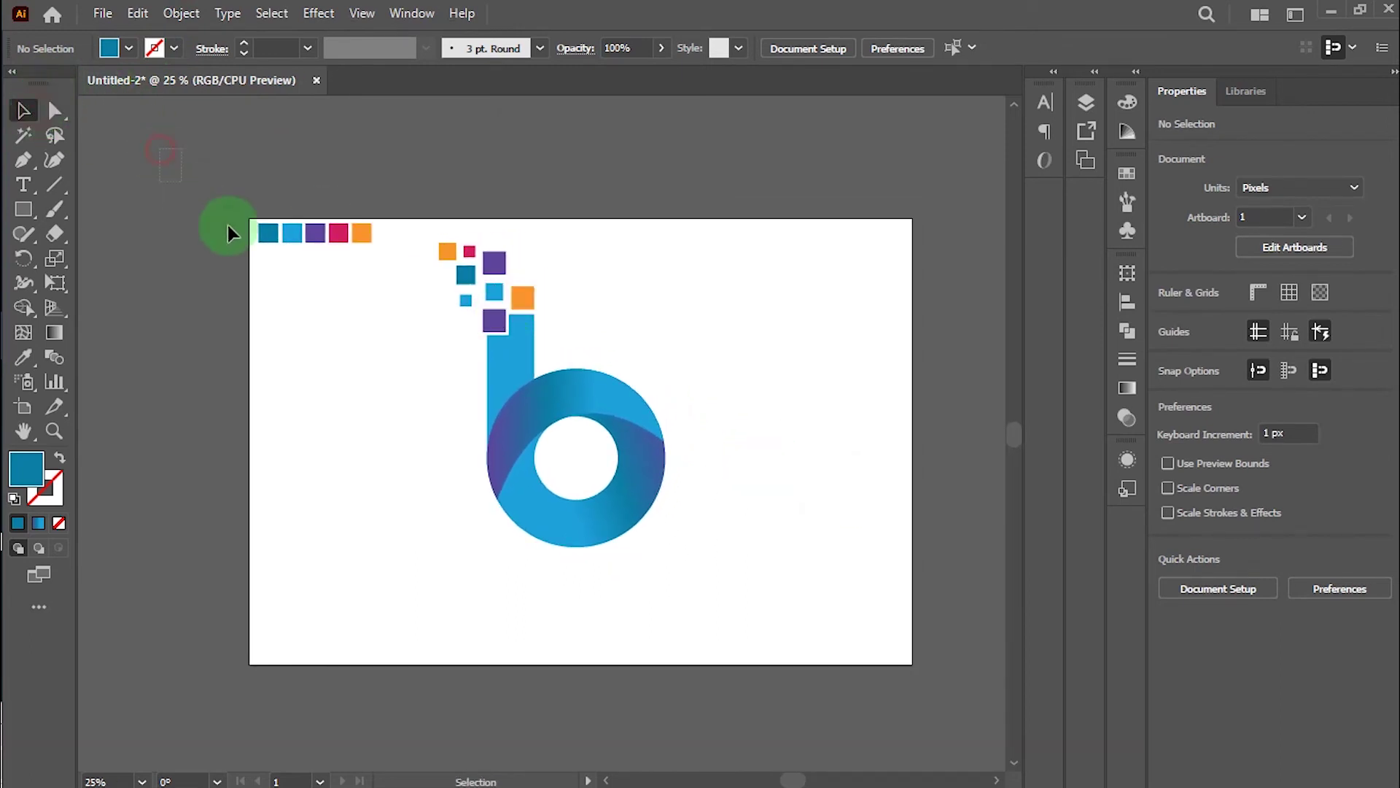
pyautogui.moveTo(227, 226); pyautogui.dragTo(386, 354)
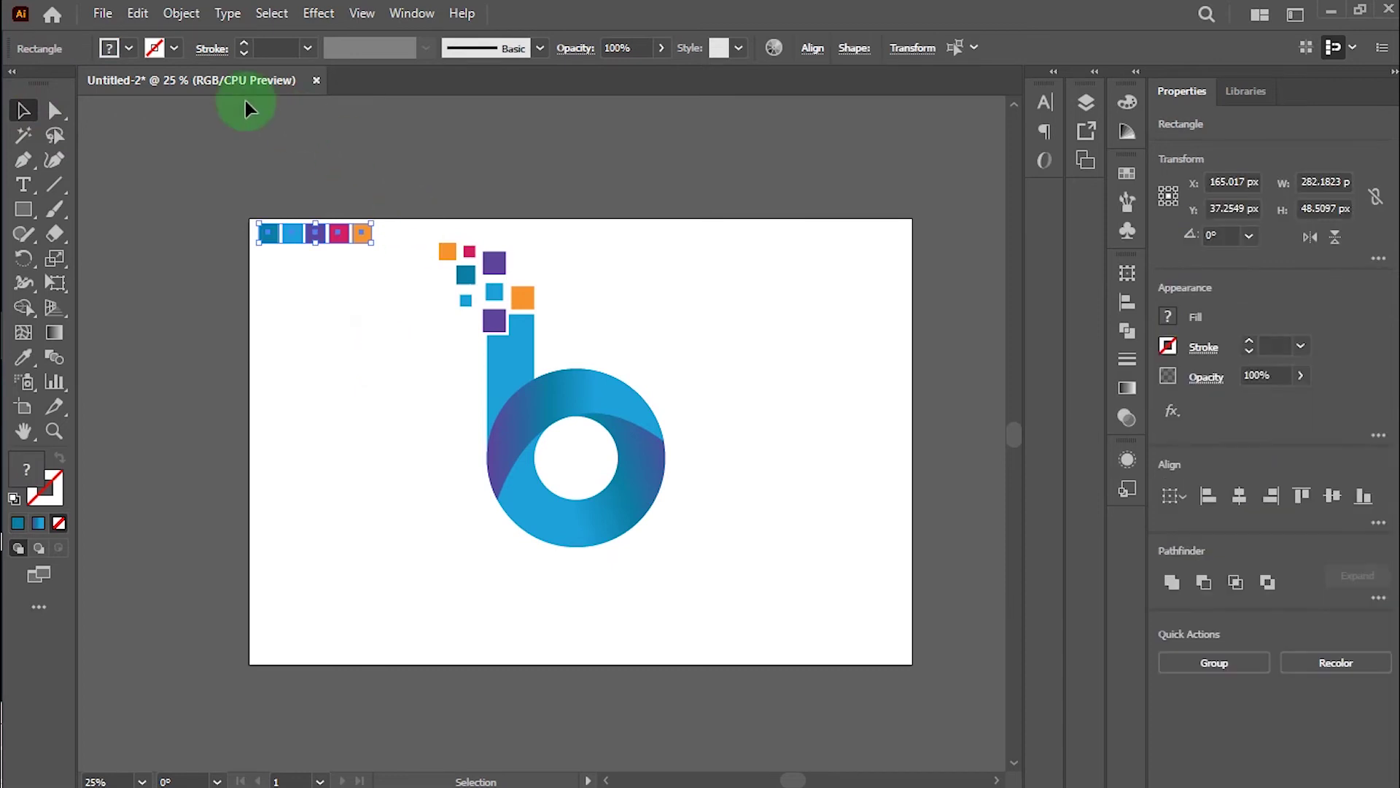
pyautogui.click(138, 13)
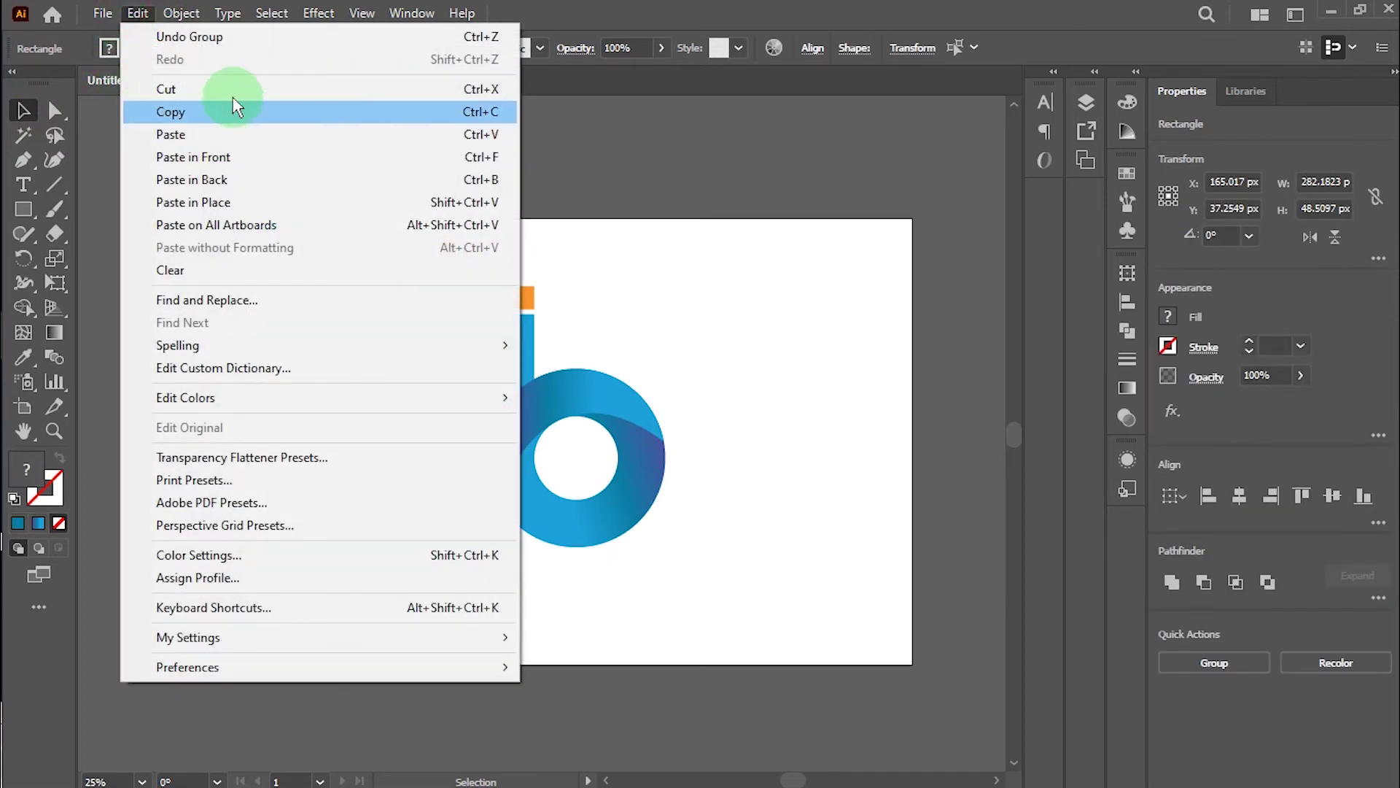
pyautogui.click(191, 89)
# Scale the grouped b logo down to about 319 × 429 px
pyautogui.moveTo(422, 203); pyautogui.dragTo(691, 618)
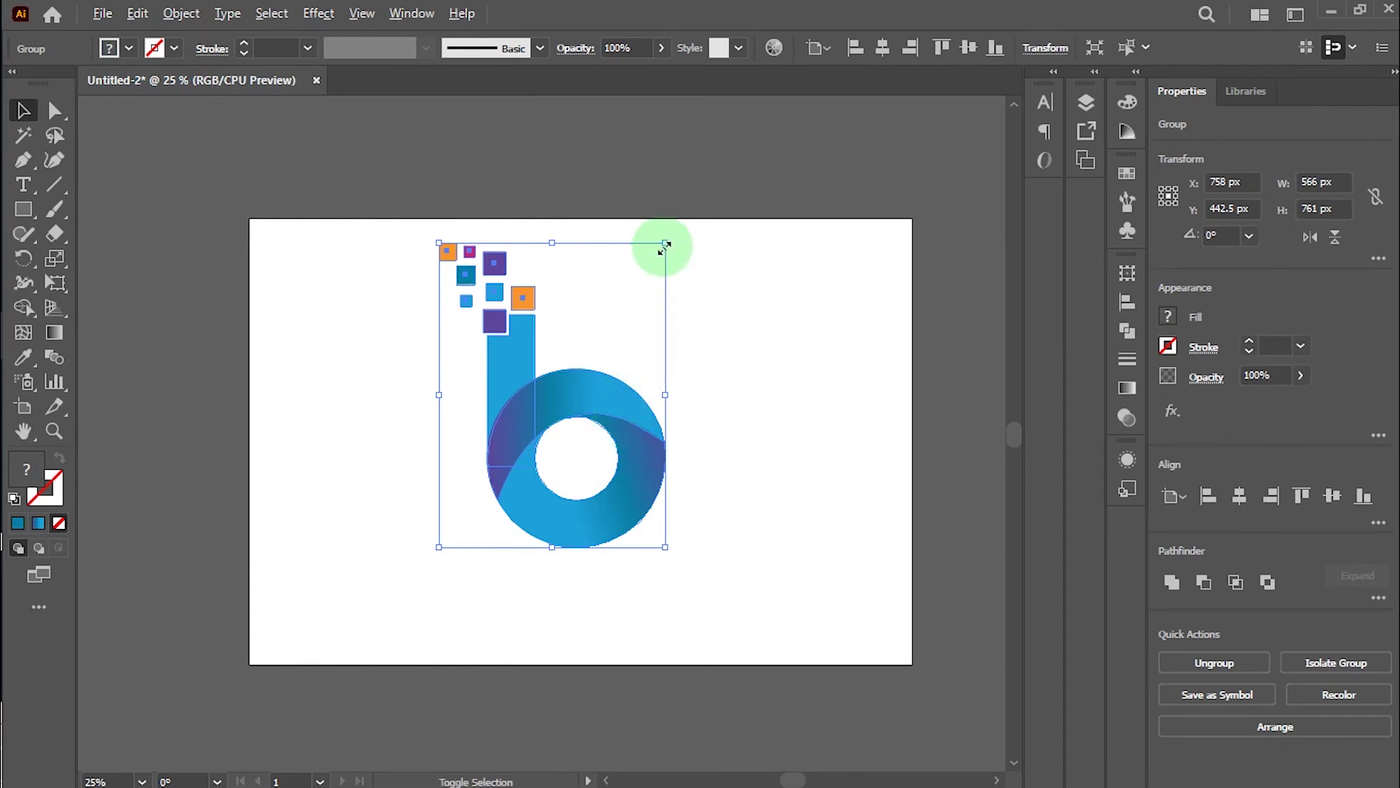
pyautogui.moveTo(665, 246); pyautogui.dragTo(635, 316)
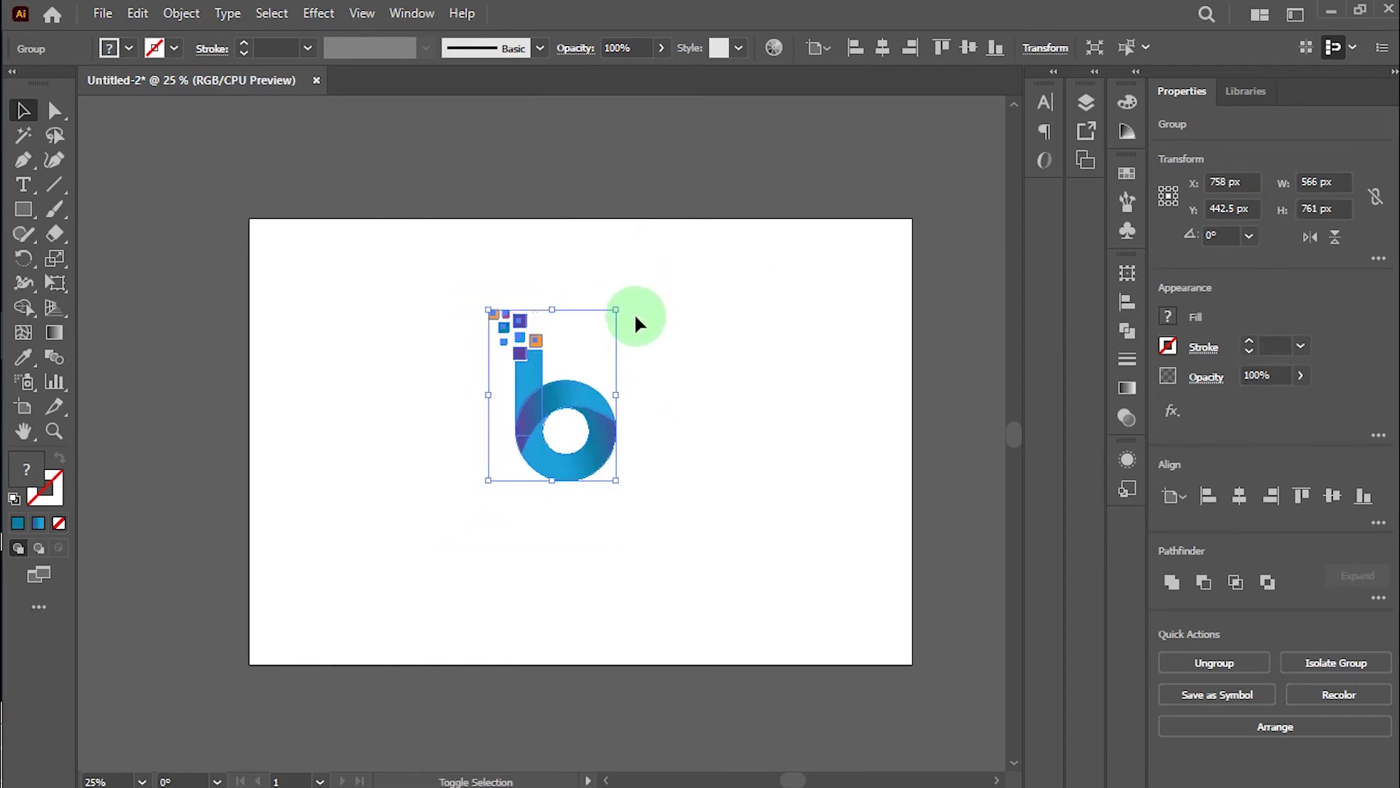
pyautogui.click(693, 441)
pyautogui.scroll(-2, 691, 444)
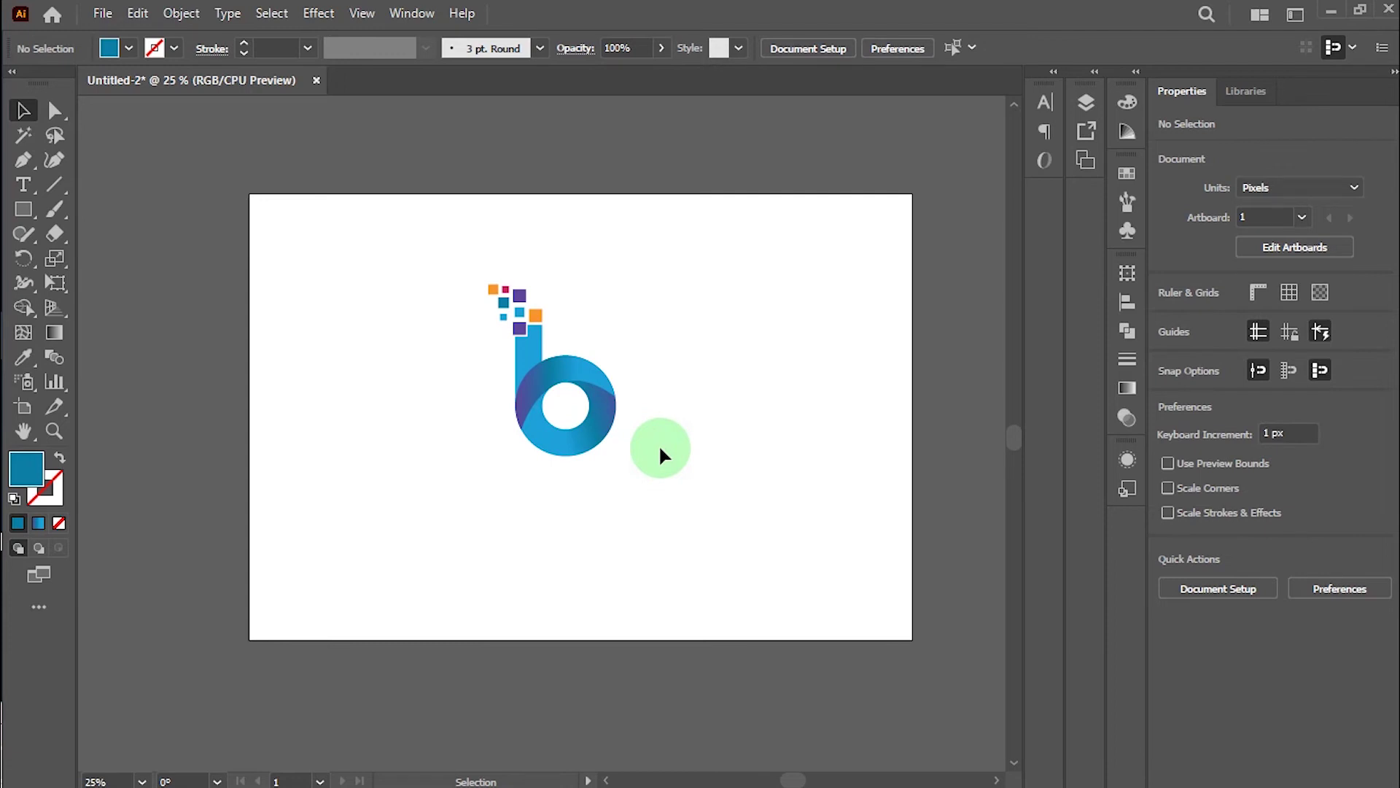
pyautogui.scroll(2, 576, 406)
pyautogui.scroll(1, 585, 432)
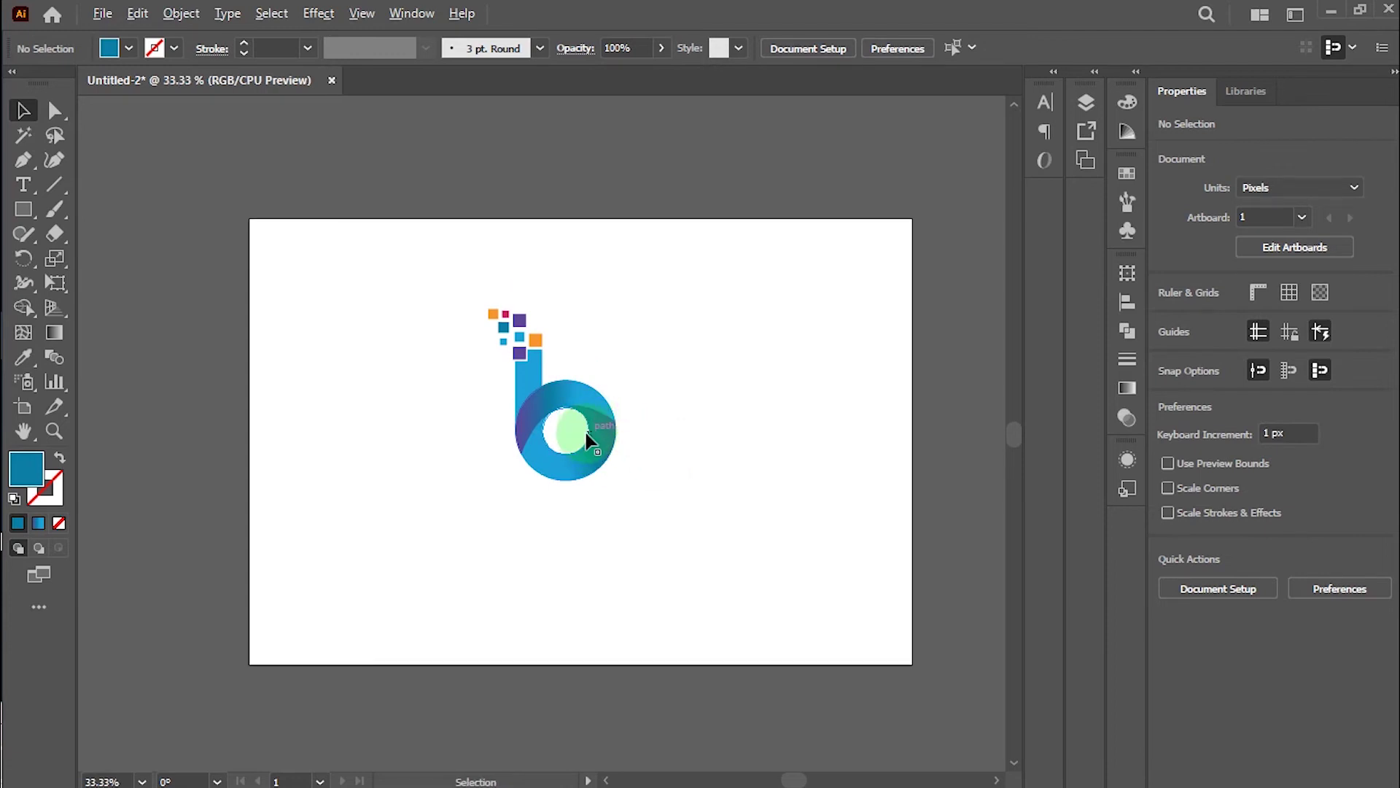
# Type 'PIXEL LOGO' below the logo, replacing the Lorem ipsum placeholder
pyautogui.click(23, 184)
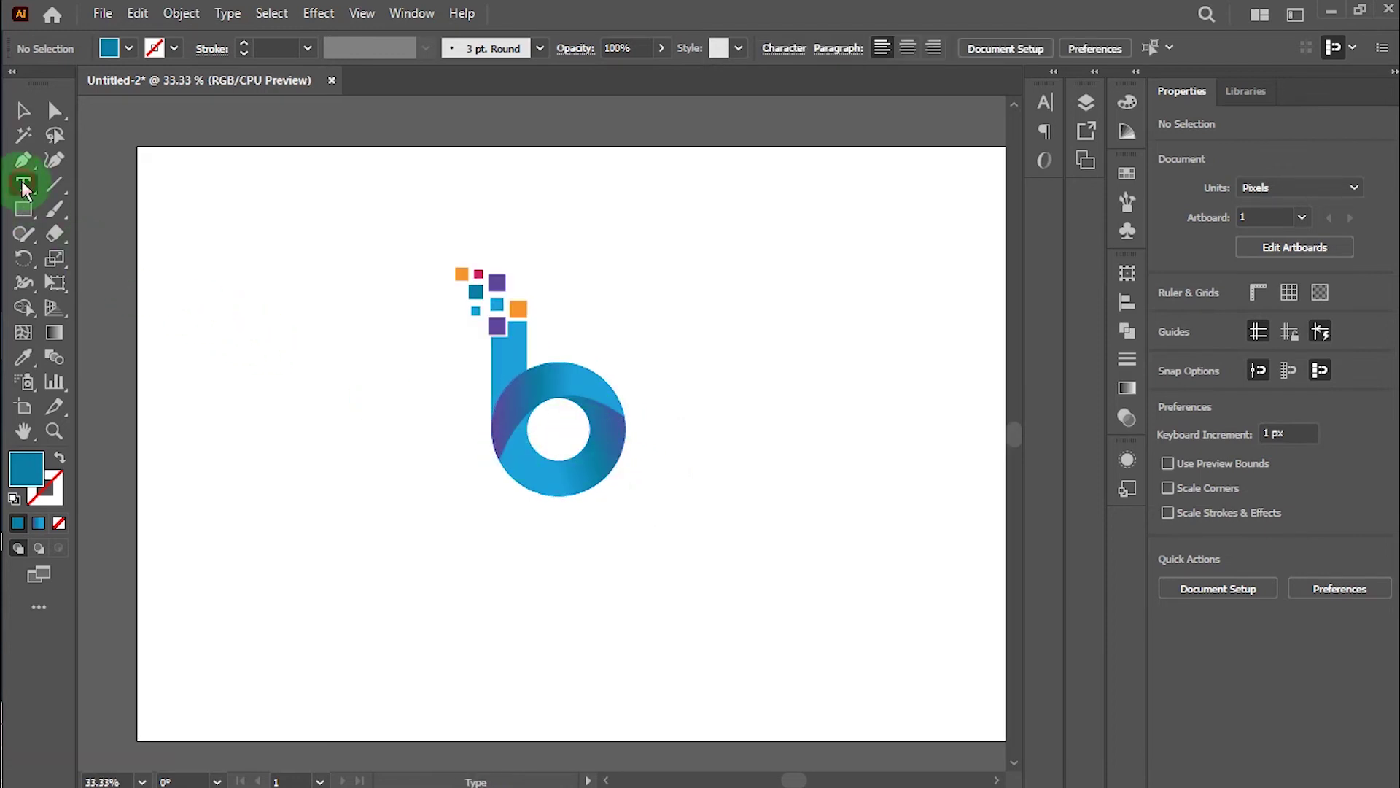
pyautogui.click(418, 544)
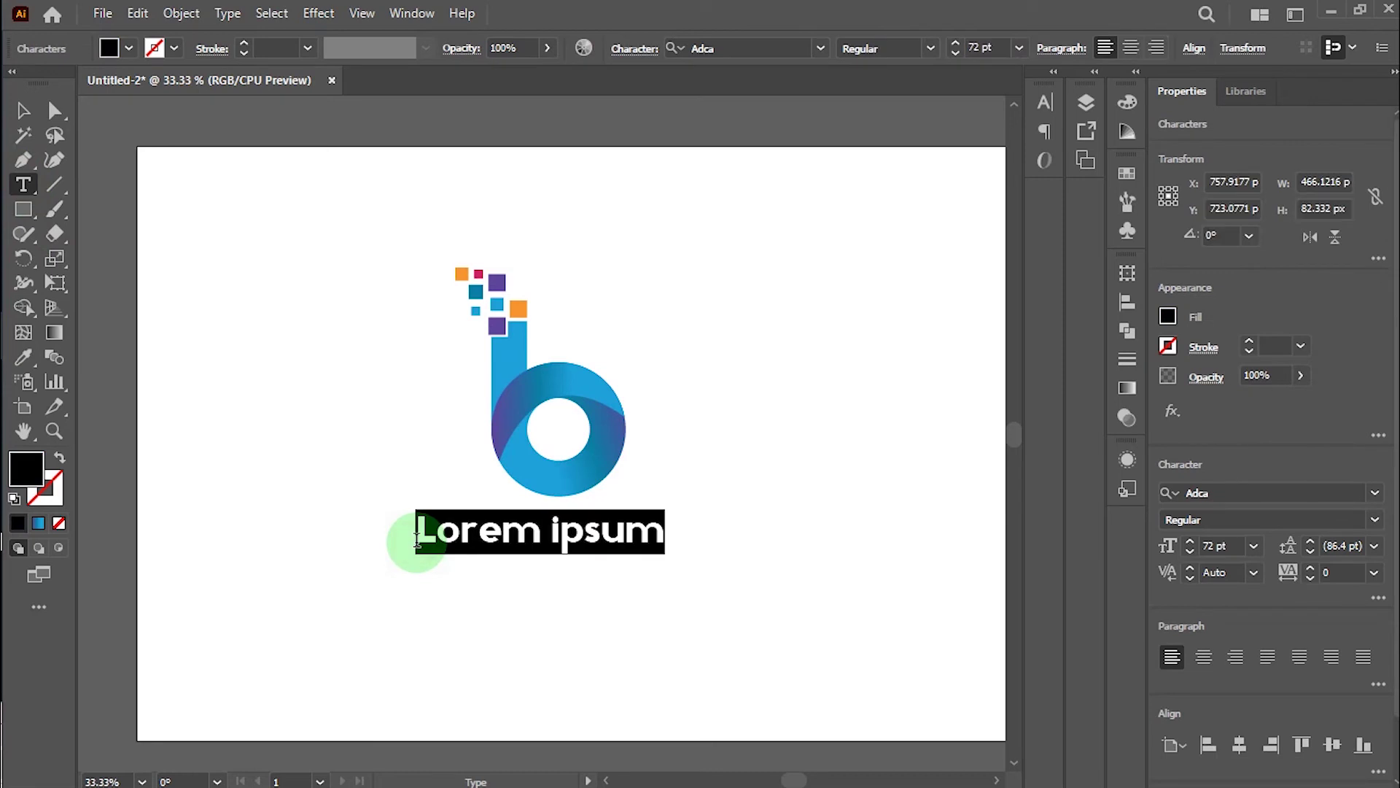
pyautogui.press('BackSpace')
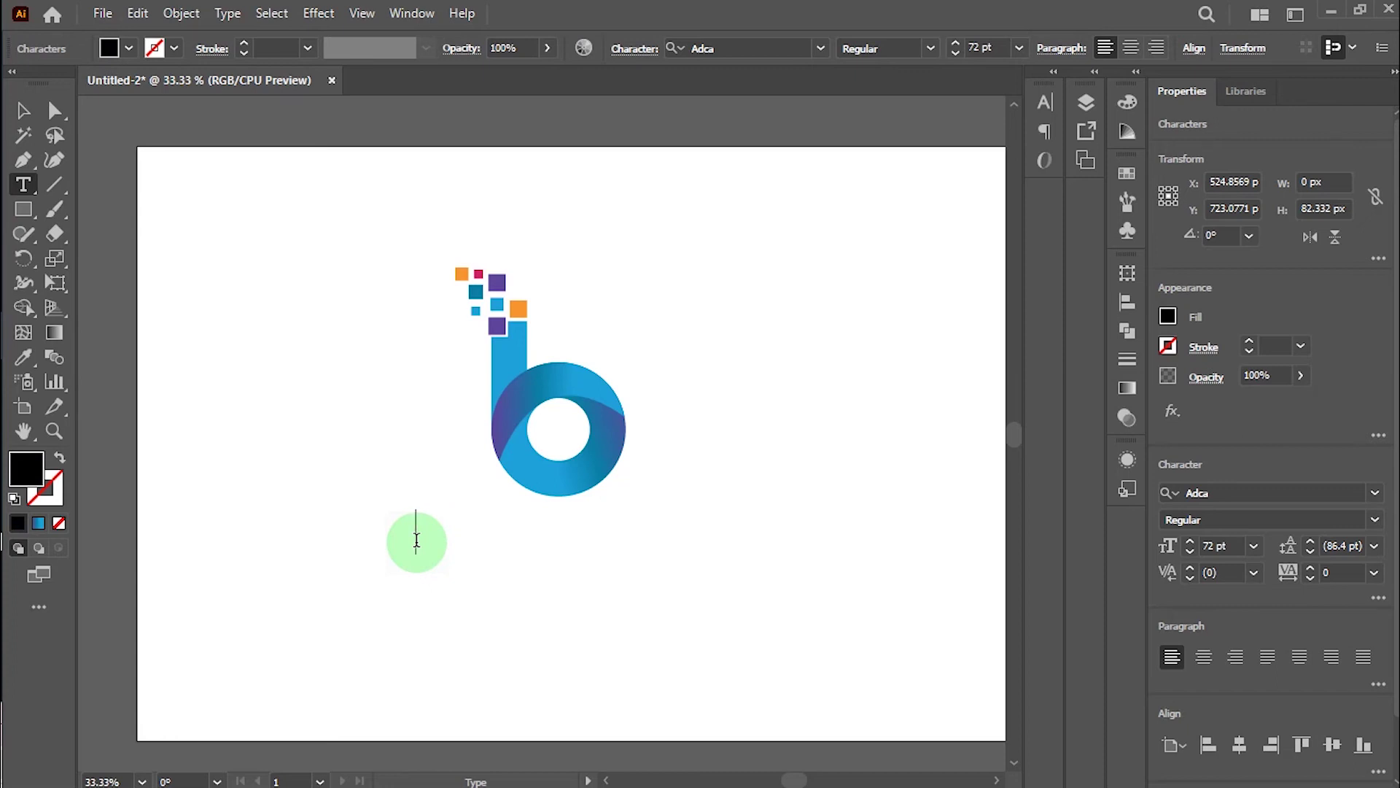
pyautogui.write('B')
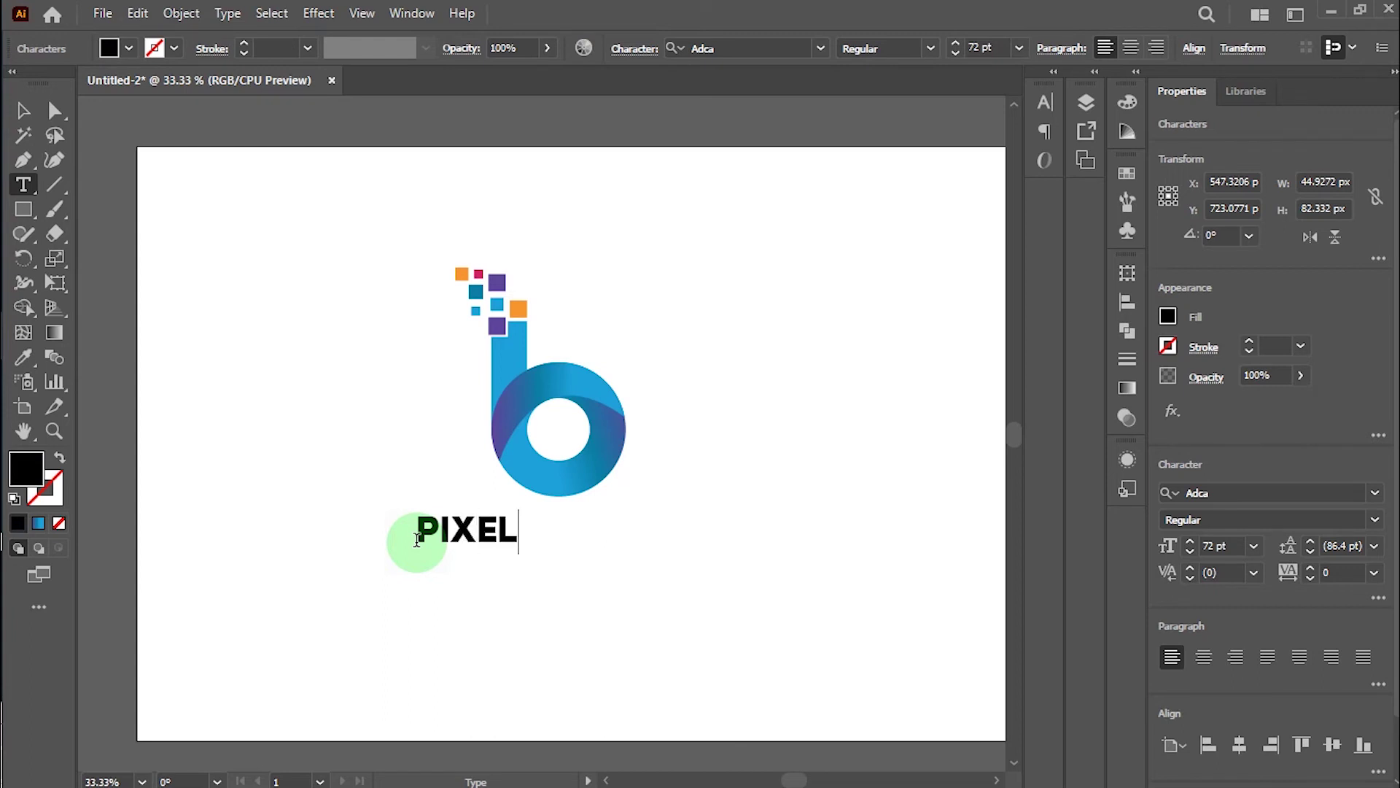
pyautogui.write('O')
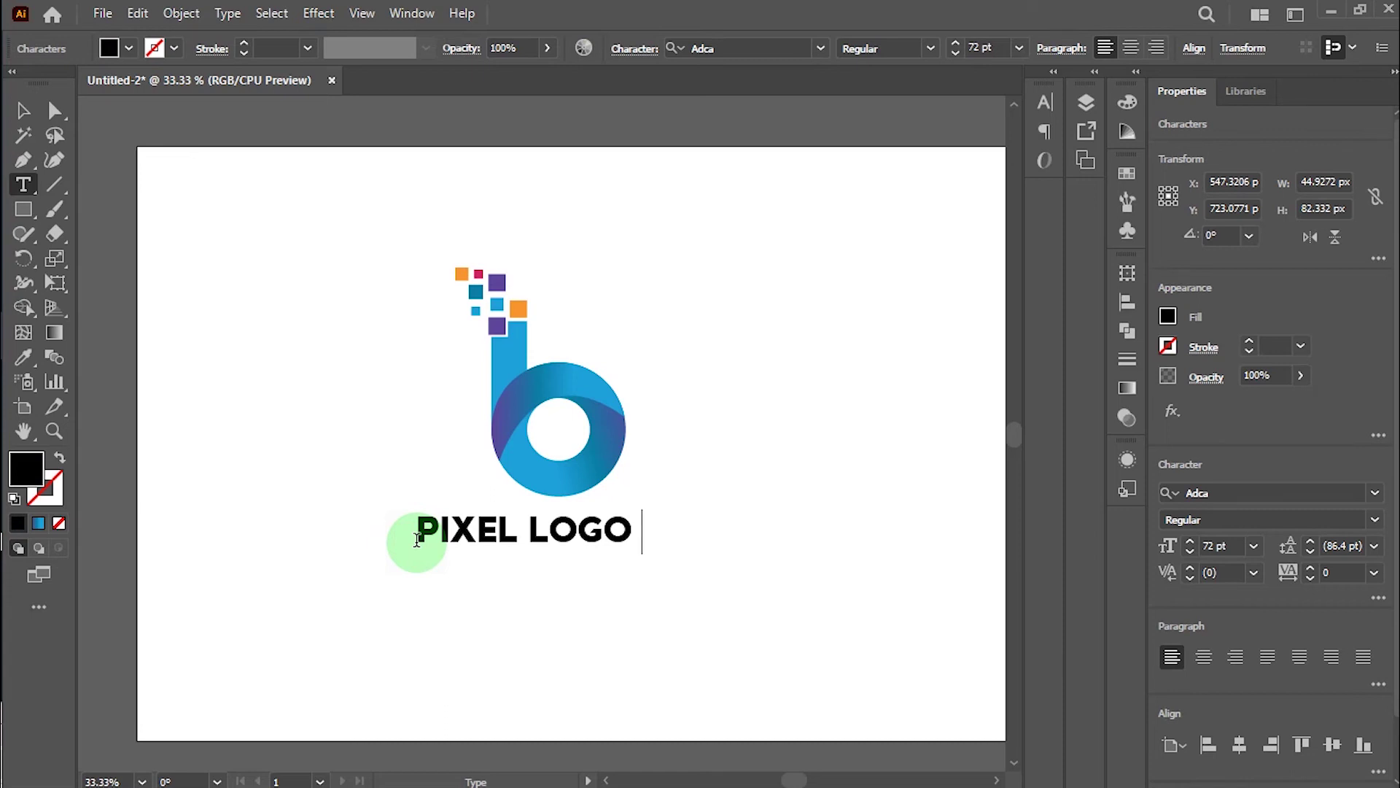
# Move 'PIXEL LOGO' centred under the b and scale it to about 86 pt
pyautogui.click(24, 112)
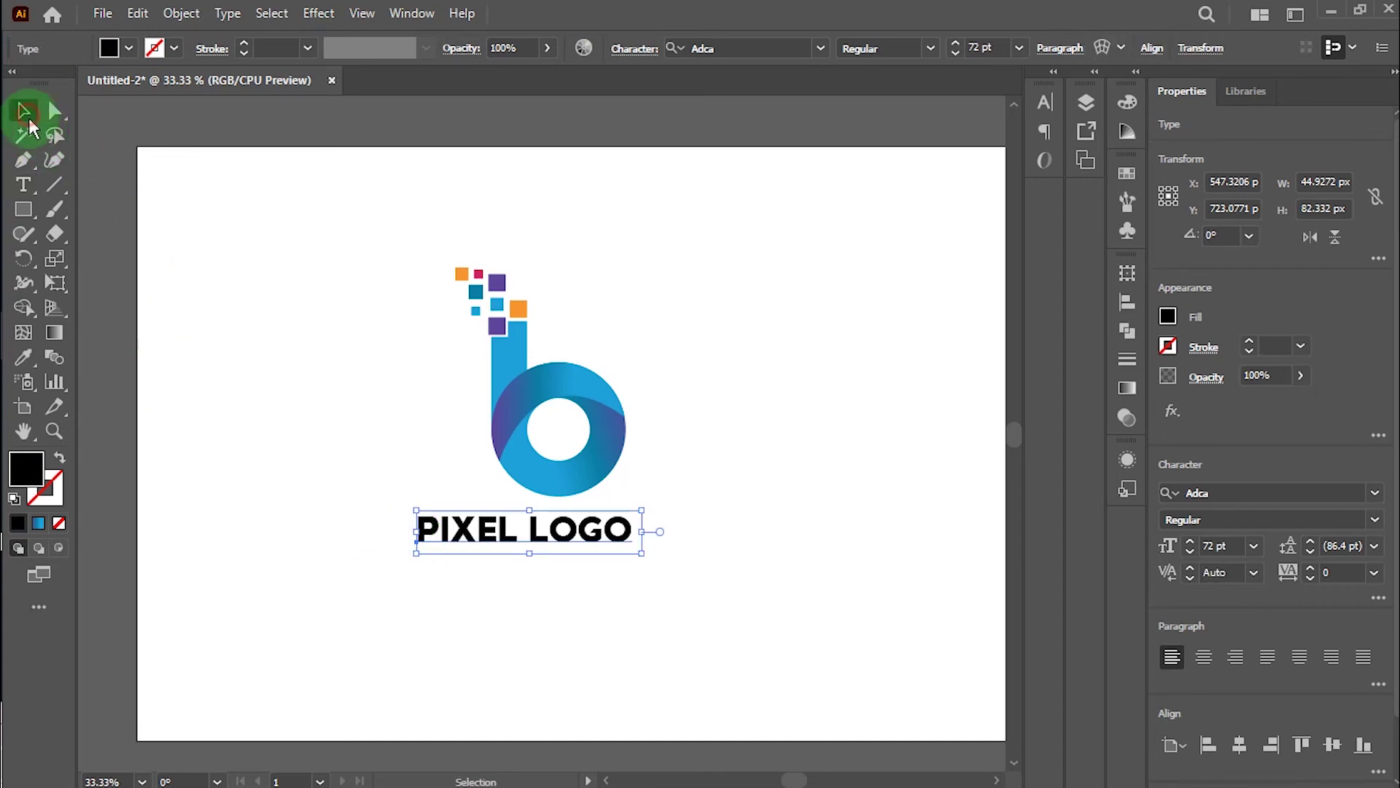
pyautogui.click(547, 573)
pyautogui.moveTo(629, 536); pyautogui.dragTo(649, 540)
pyautogui.click(687, 583)
pyautogui.scroll(-1, 687, 583)
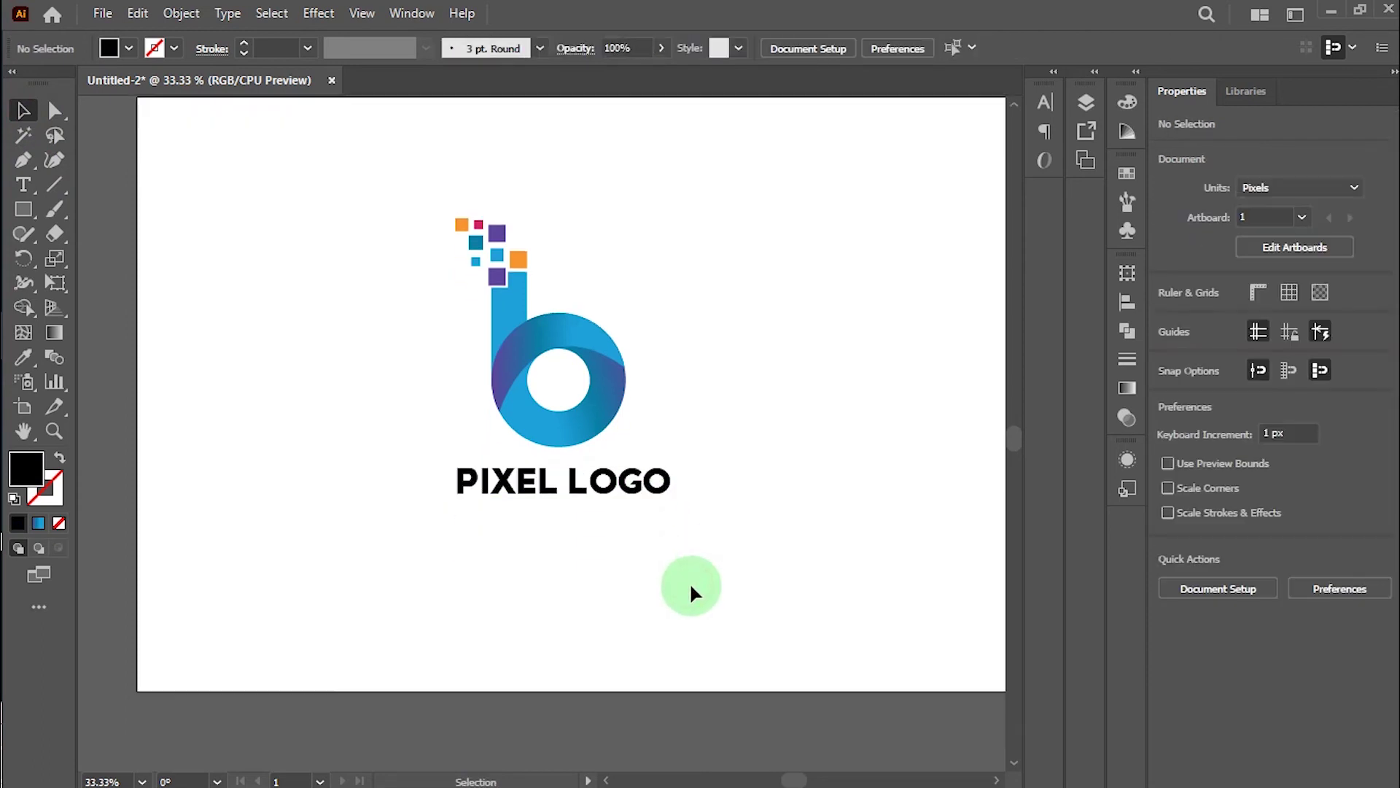
pyautogui.click(666, 511)
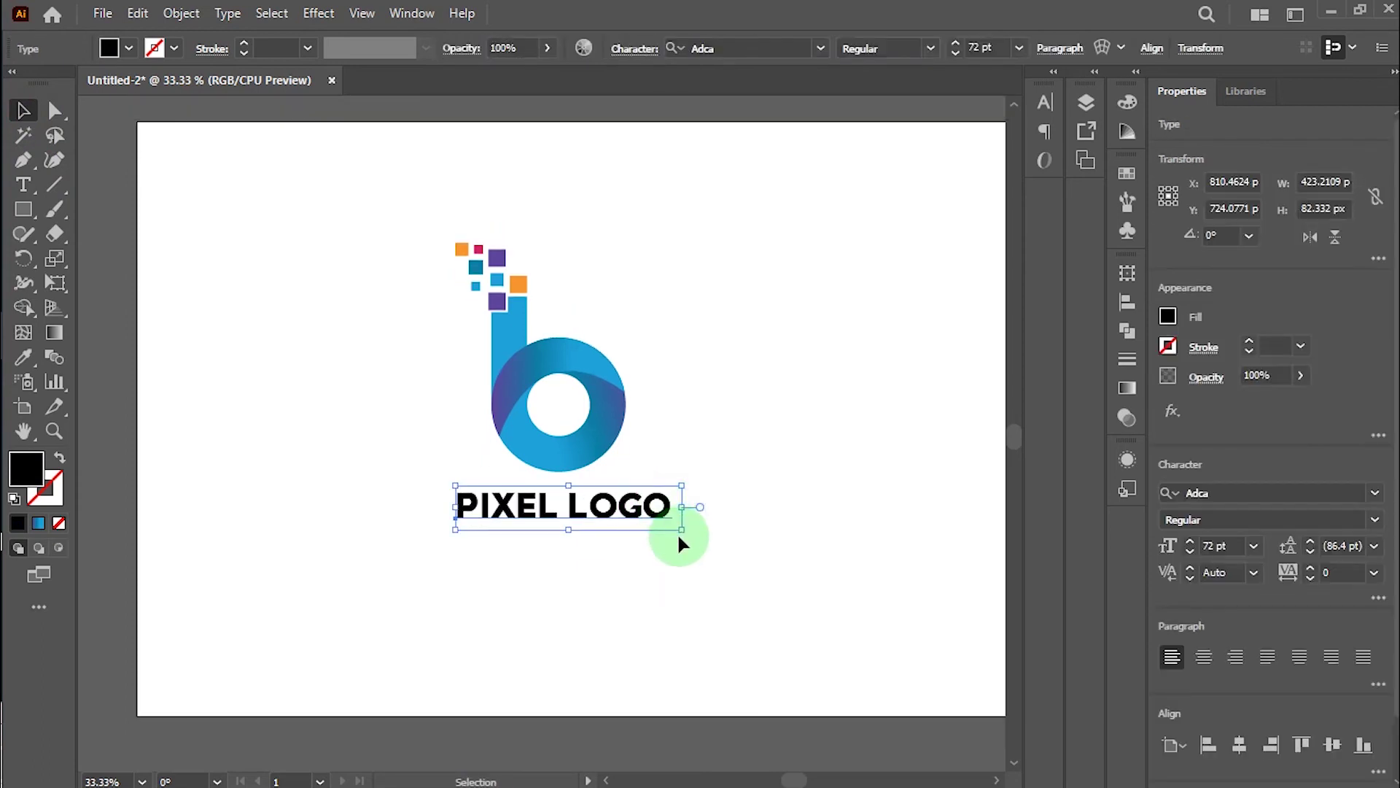
pyautogui.moveTo(680, 535); pyautogui.dragTo(706, 557)
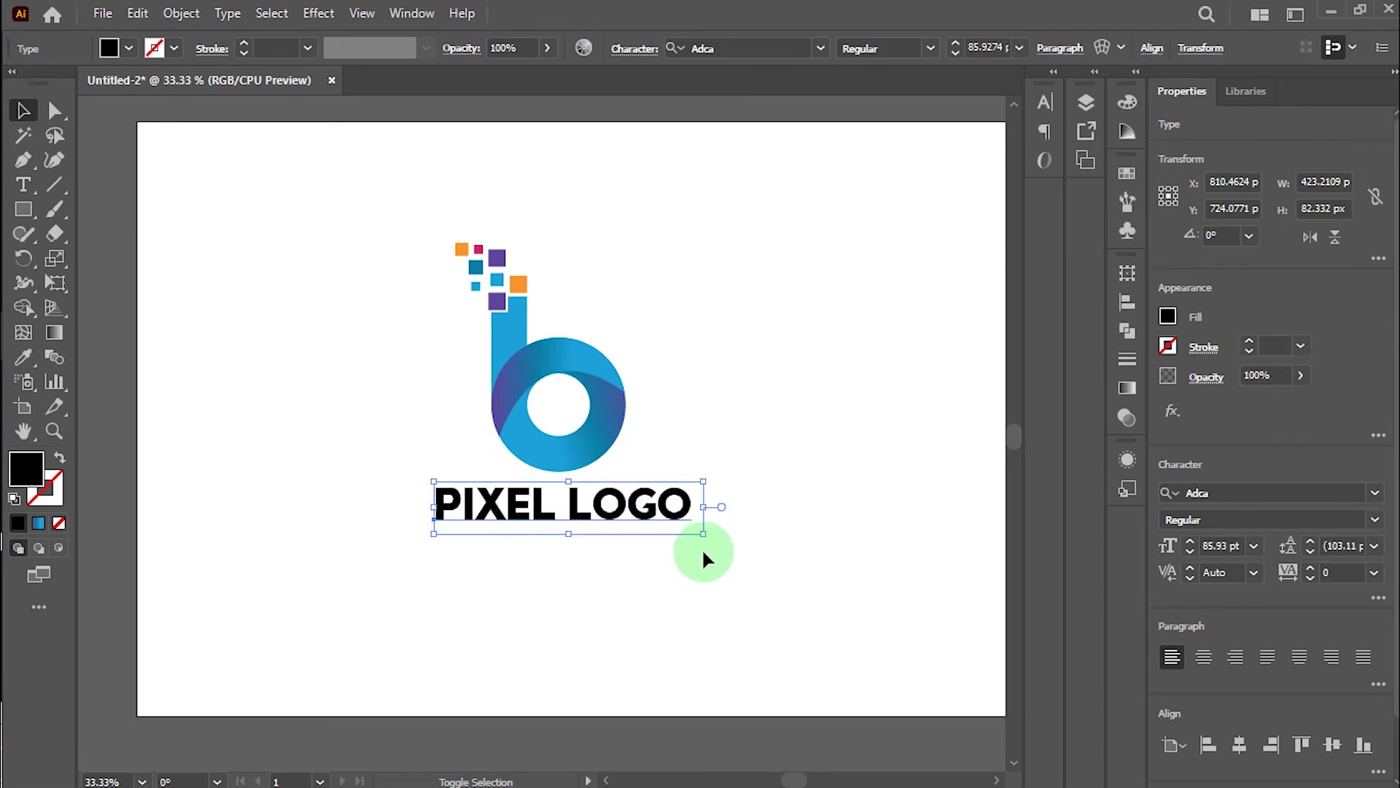
# Type 'YOUR TAGLINE HERE' beneath PIXEL LOGO and shift it left under the title
pyautogui.click(709, 565)
pyautogui.scroll(-2, 707, 569)
pyautogui.scroll(1, 708, 569)
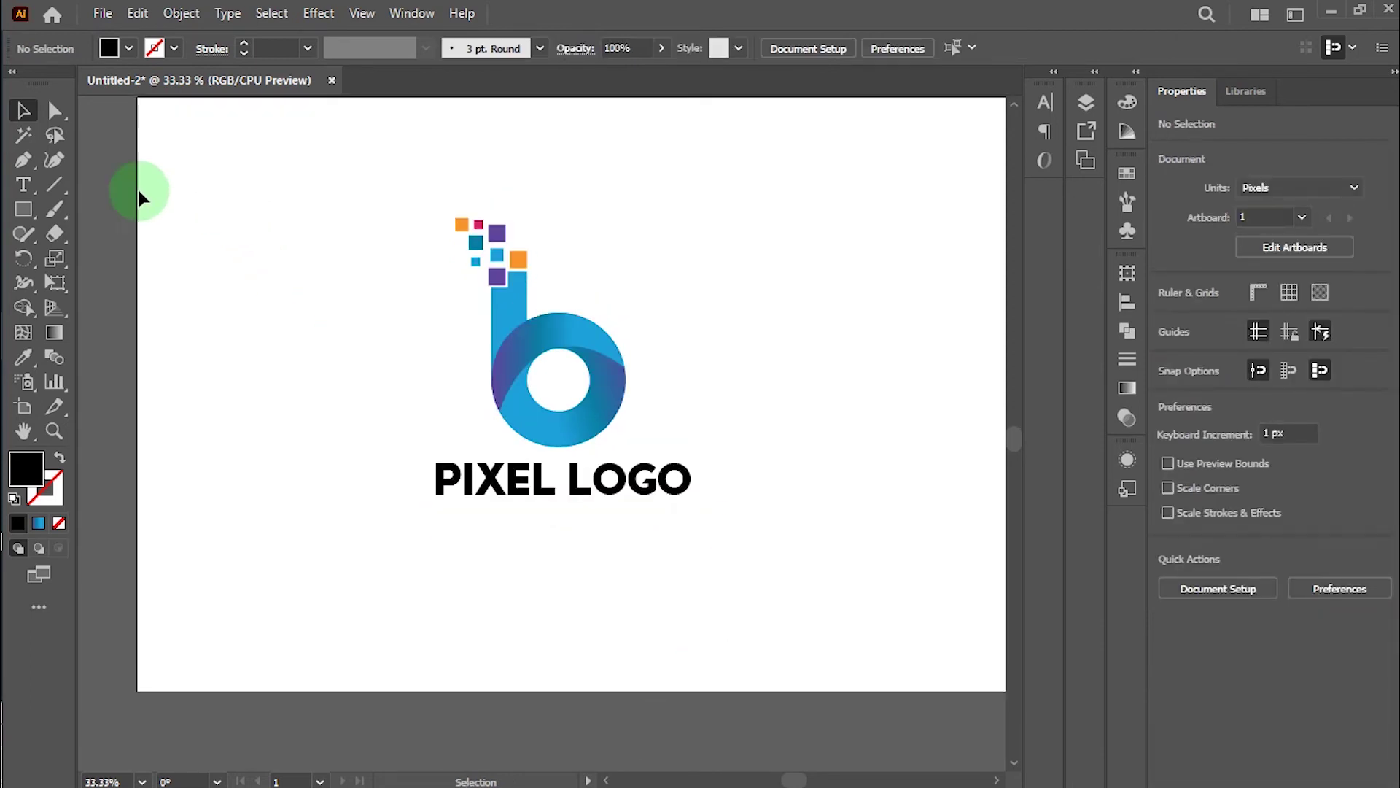
pyautogui.click(24, 185)
pyautogui.click(468, 537)
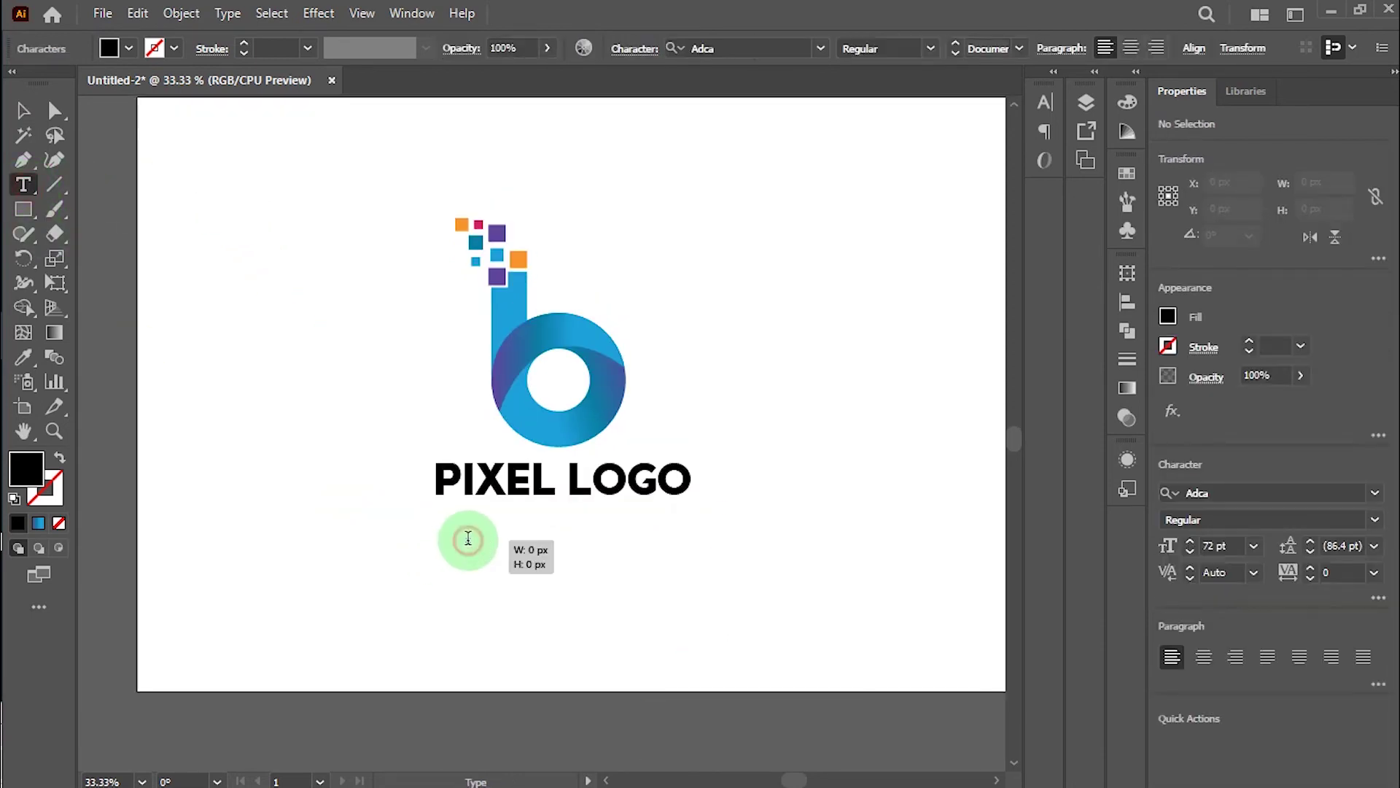
pyautogui.press('BackSpace')
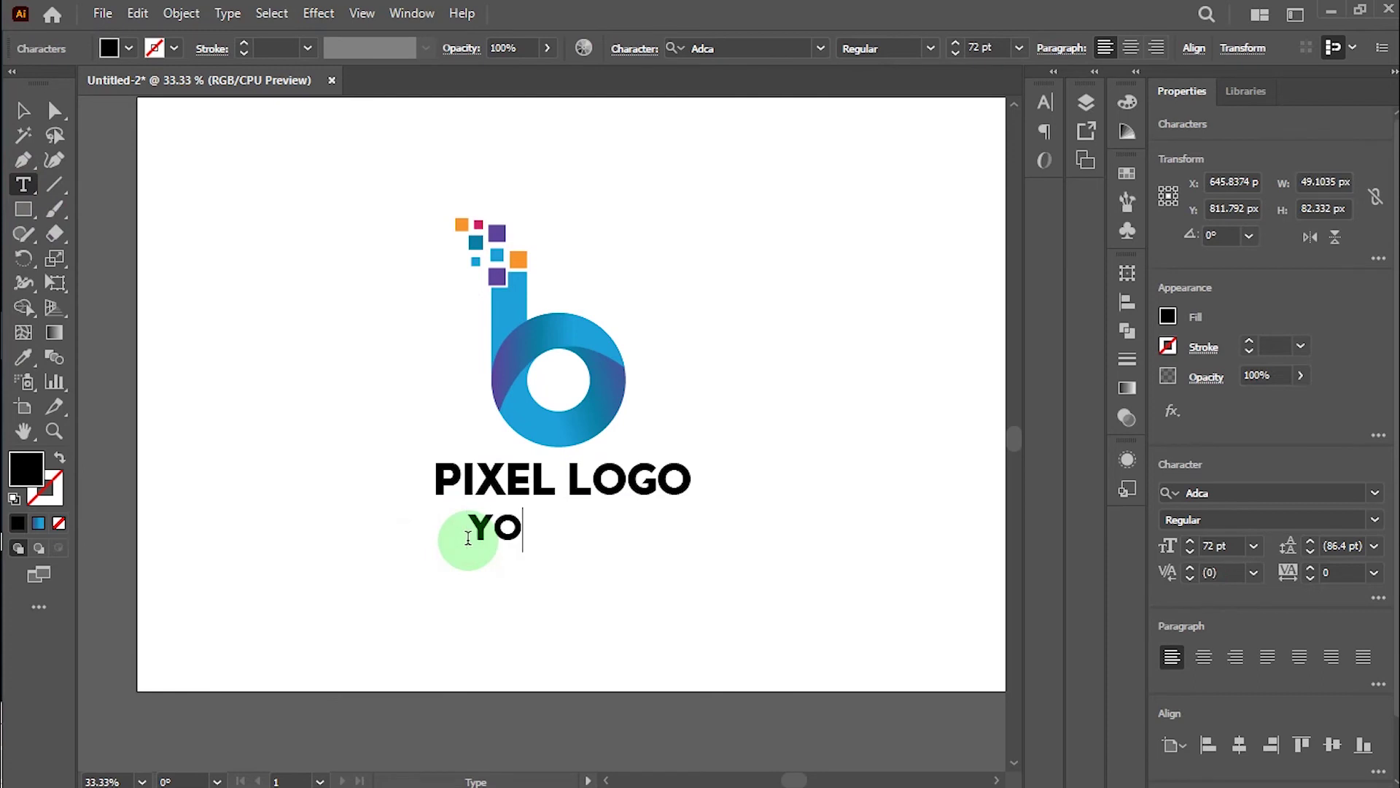
pyautogui.write('YOUR')
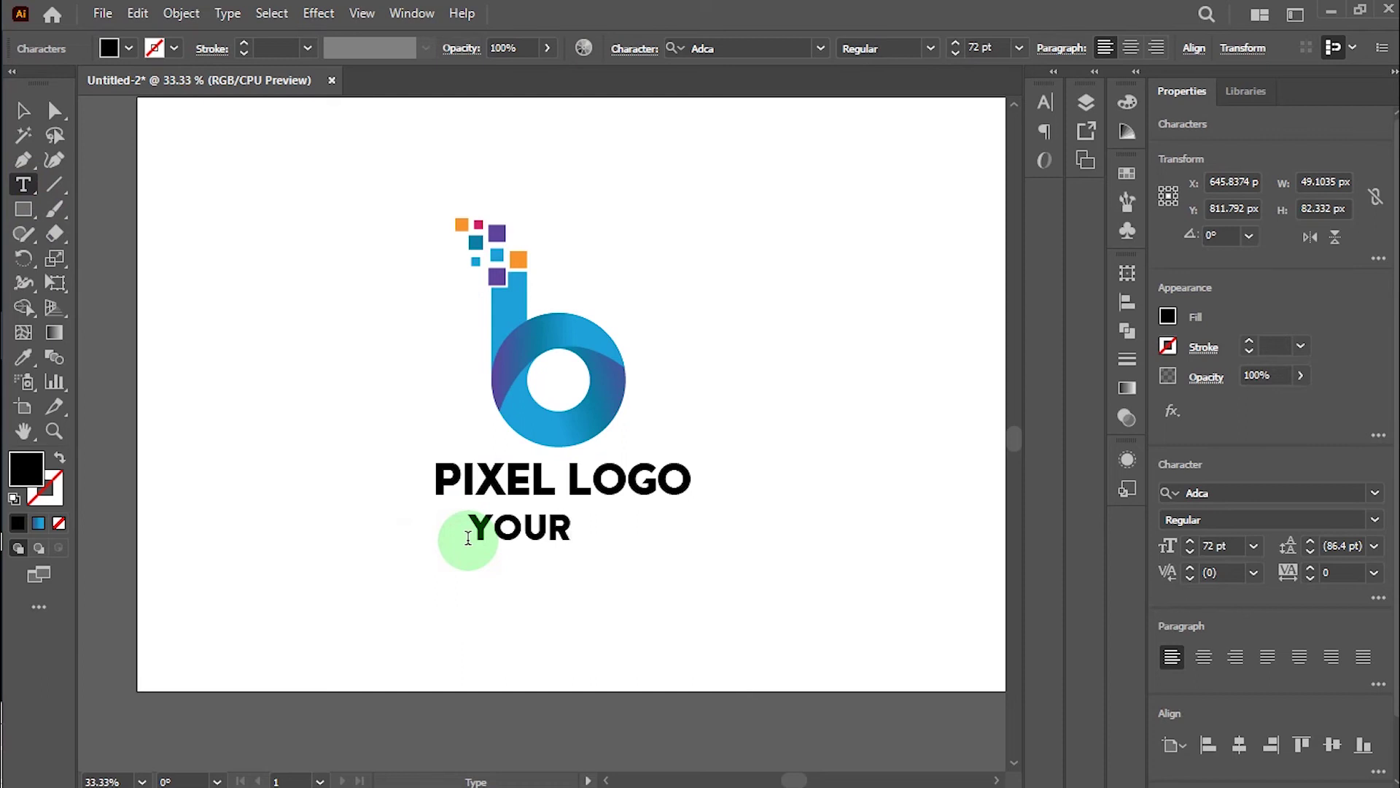
pyautogui.write(' TAGLIN')
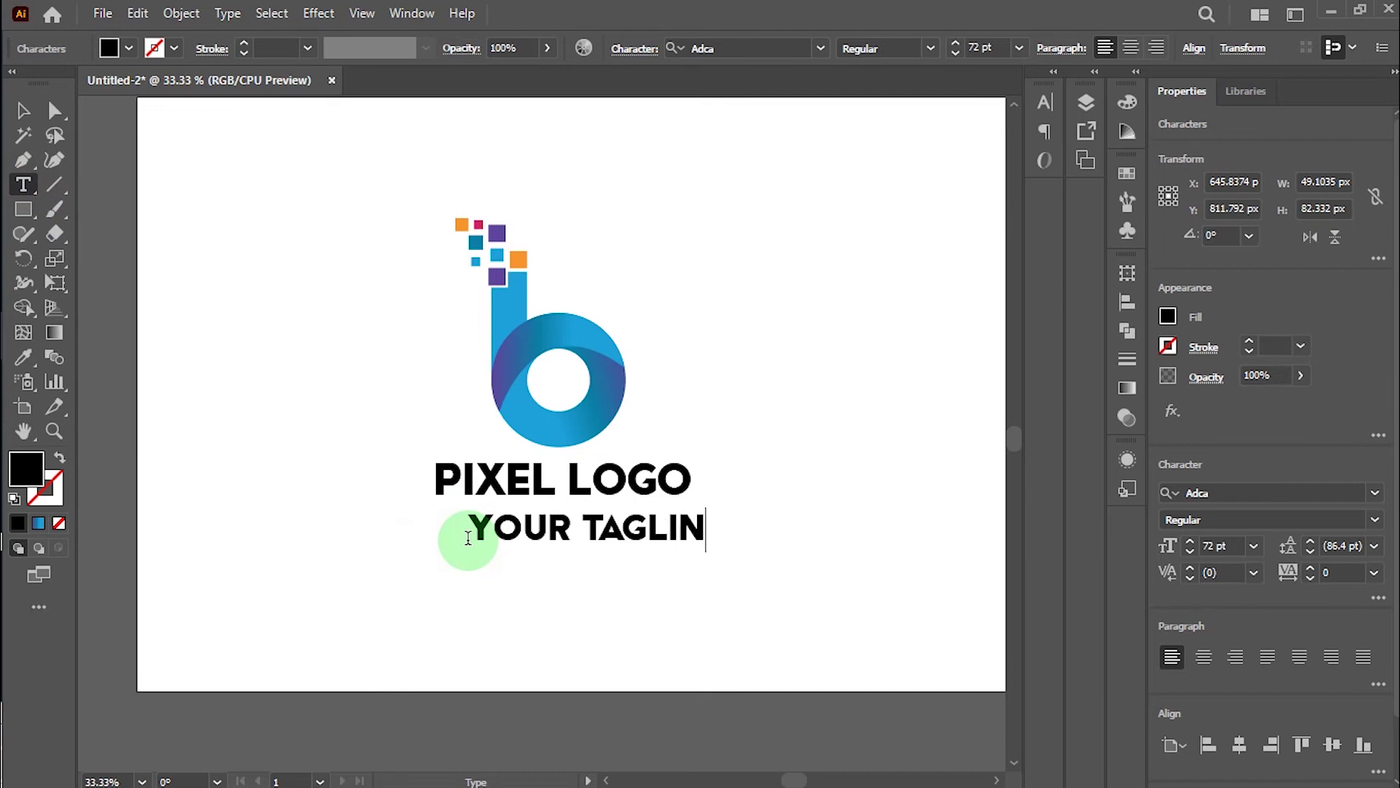
pyautogui.write('E HERE')
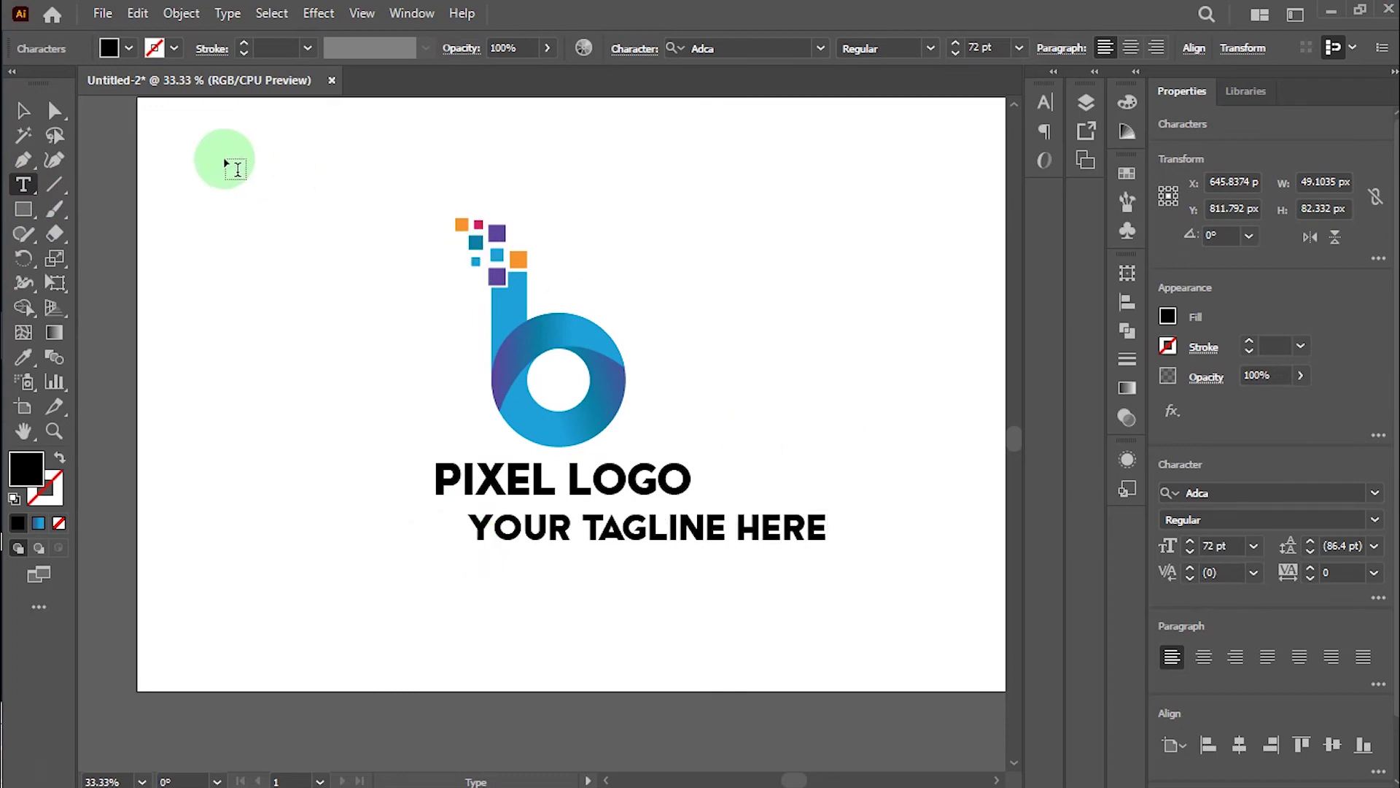
pyautogui.click(33, 116)
pyautogui.moveTo(801, 541); pyautogui.dragTo(754, 549)
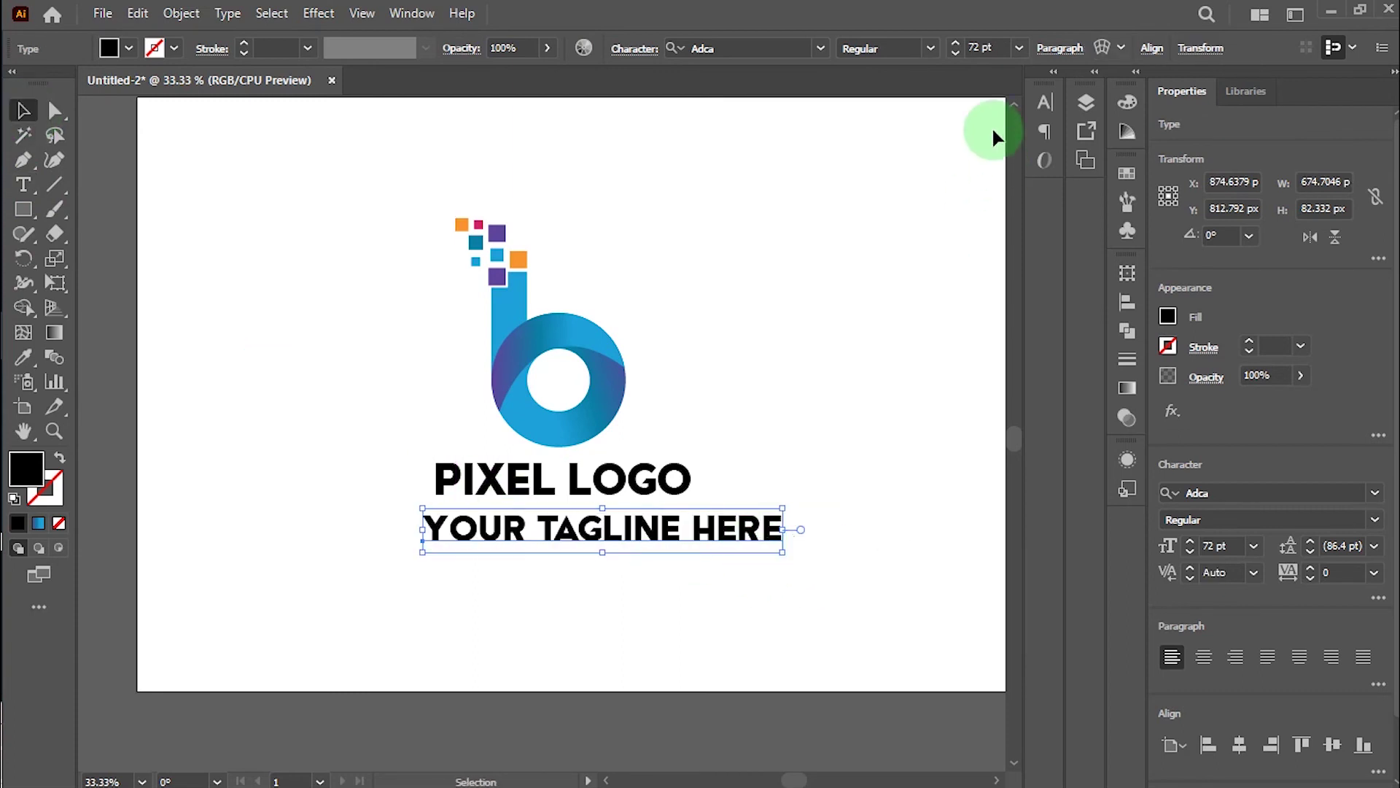
# Set the tagline's font size to 36 pt
pyautogui.click(1020, 48)
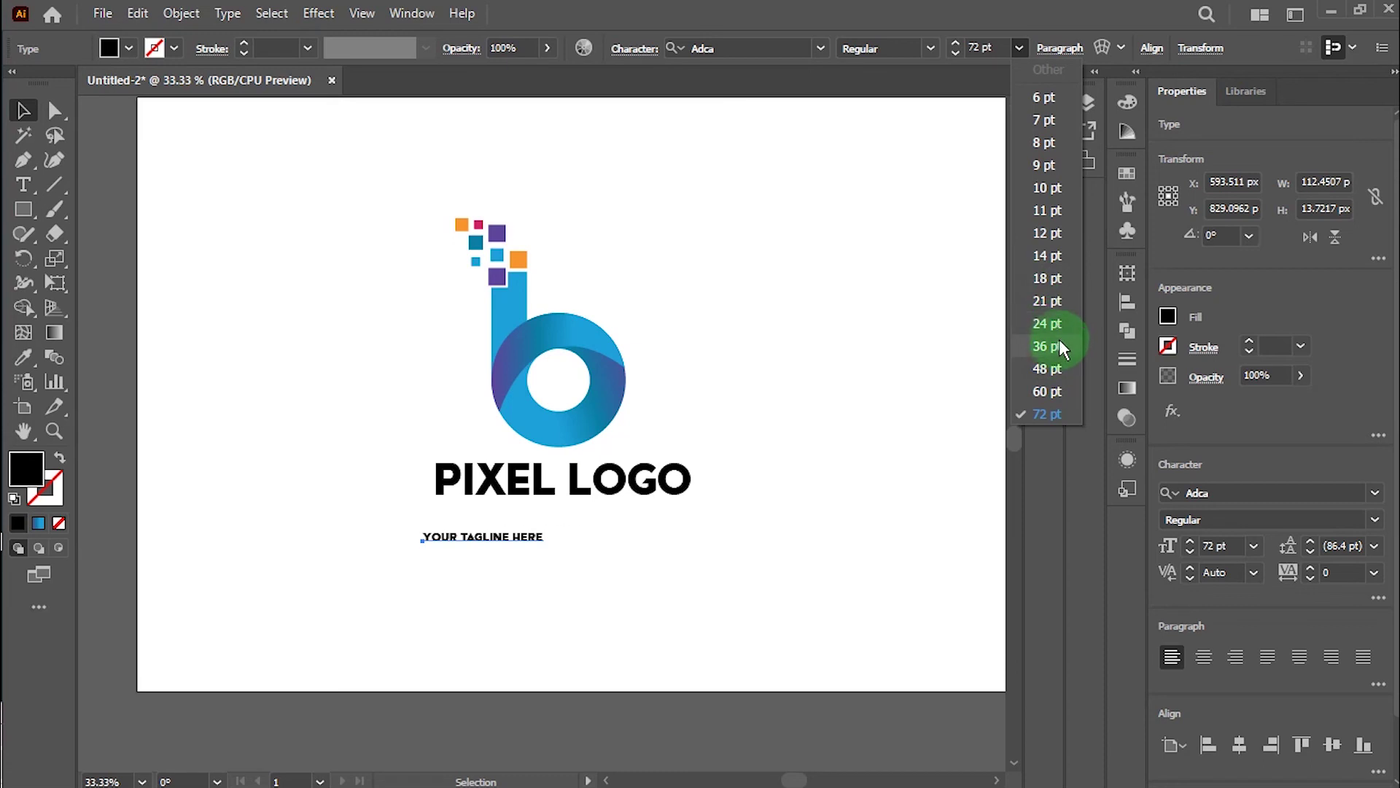
pyautogui.click(1058, 346)
pyautogui.click(767, 576)
# Move the tagline so it sits centred beneath PIXEL LOGO
pyautogui.scroll(-1, 754, 598)
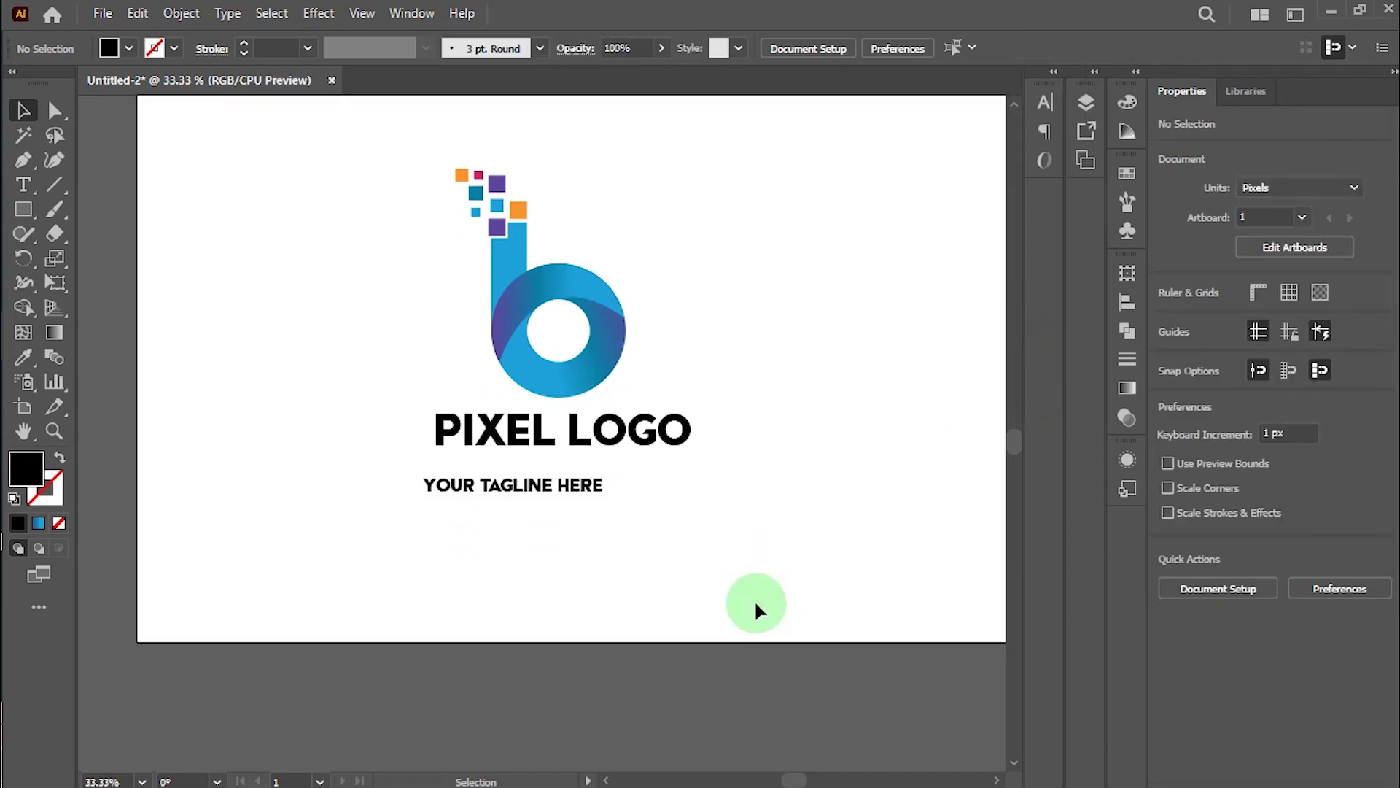
pyautogui.moveTo(579, 492); pyautogui.dragTo(603, 472)
pyautogui.click(675, 503)
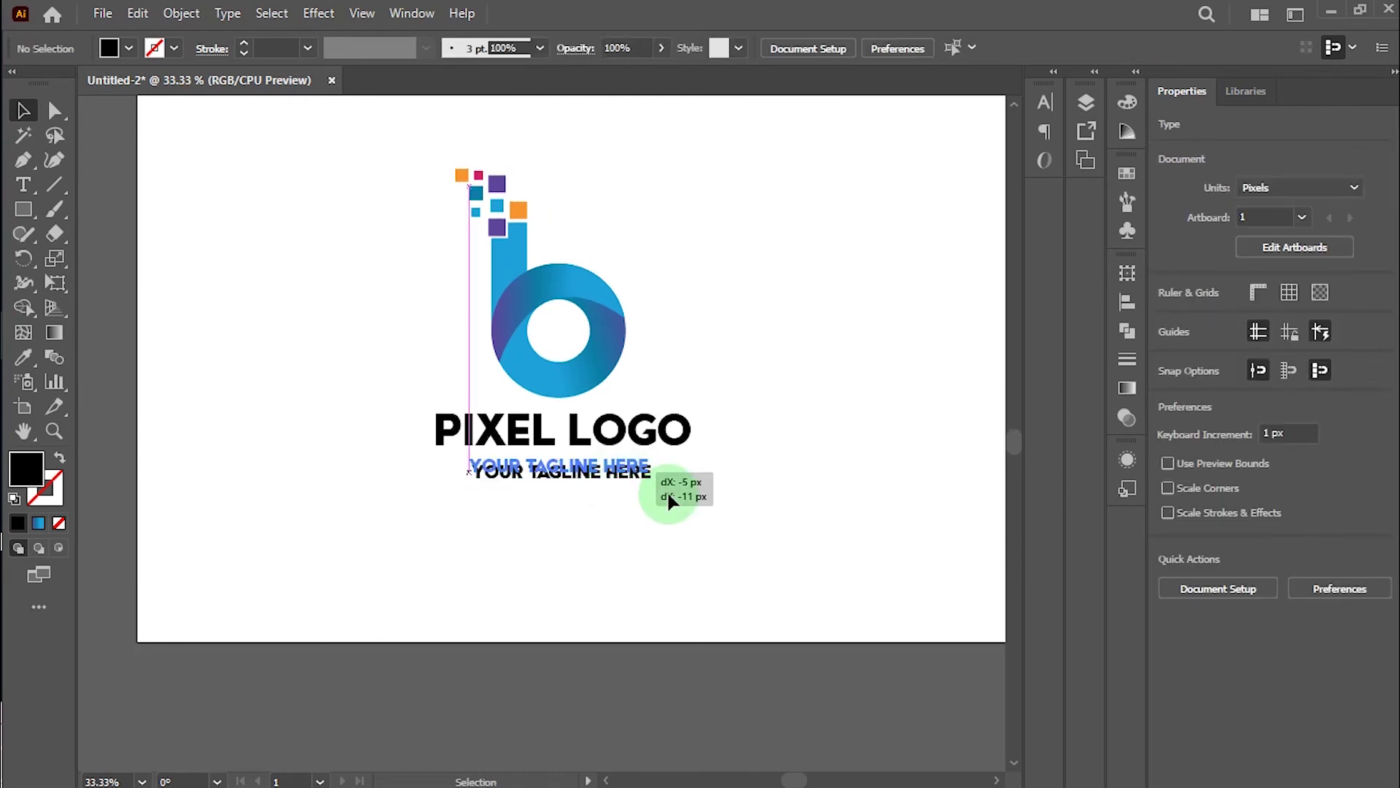
pyautogui.click(720, 519)
pyautogui.scroll(2, 737, 535)
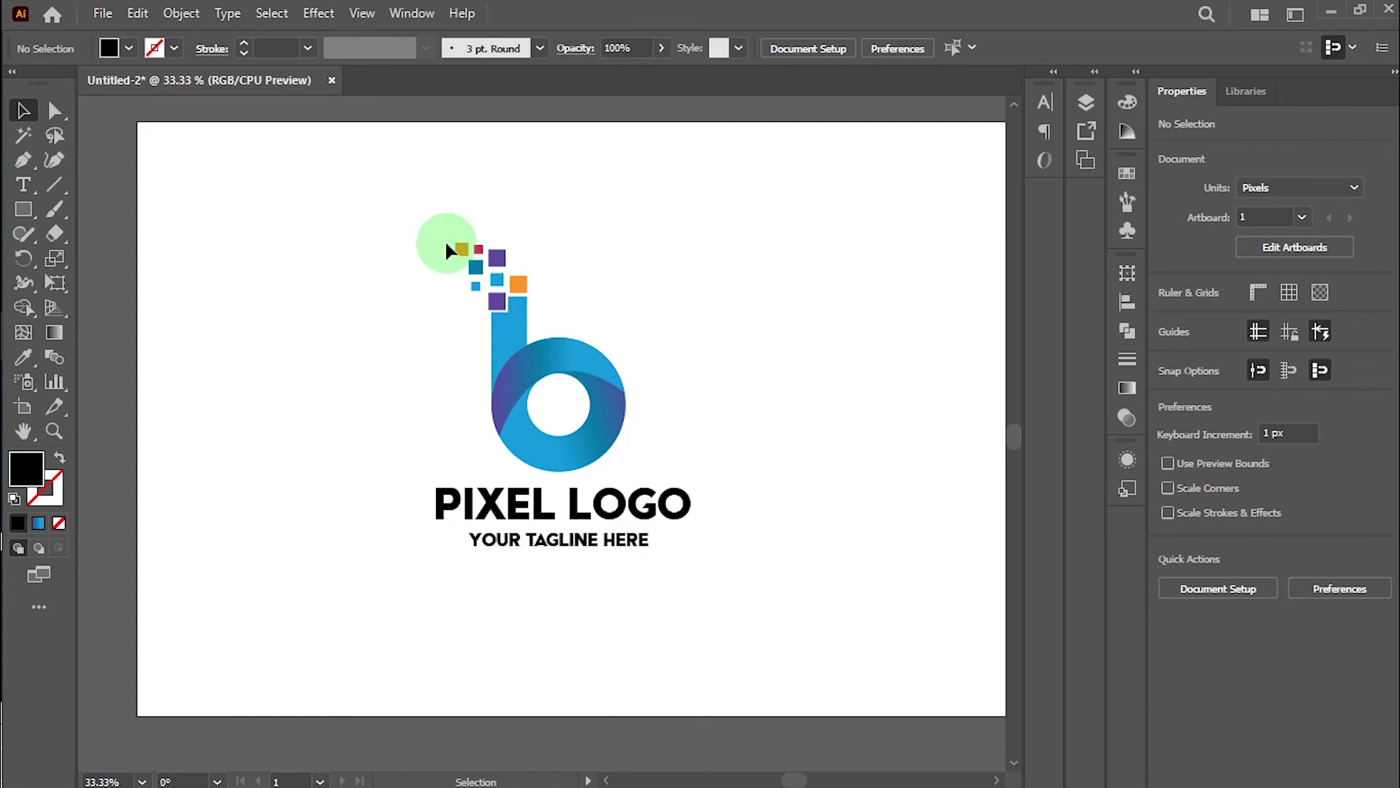
pyautogui.click(538, 332)
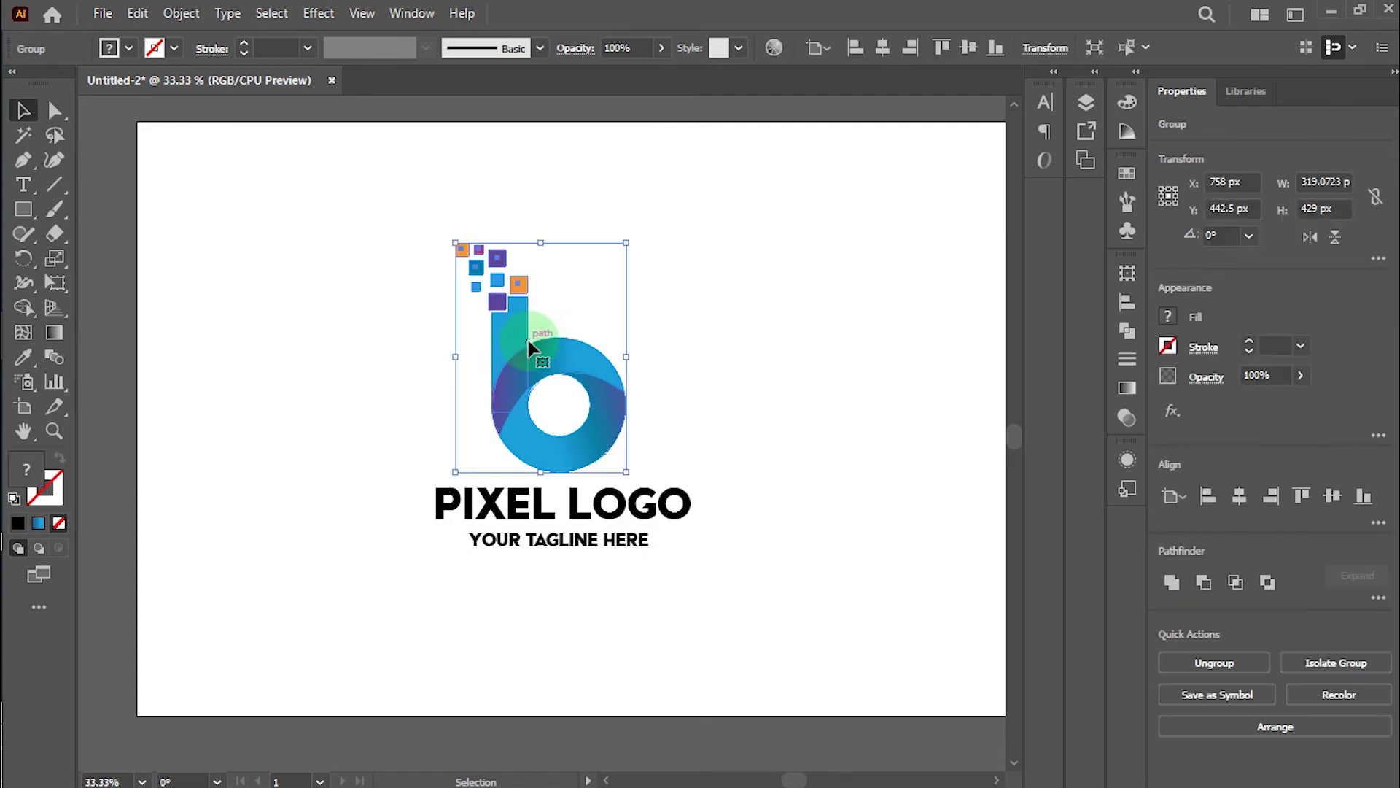
# Shrink the b logo group further, then marquee-select PIXEL LOGO and the tagline together
pyautogui.moveTo(627, 246); pyautogui.dragTo(606, 275)
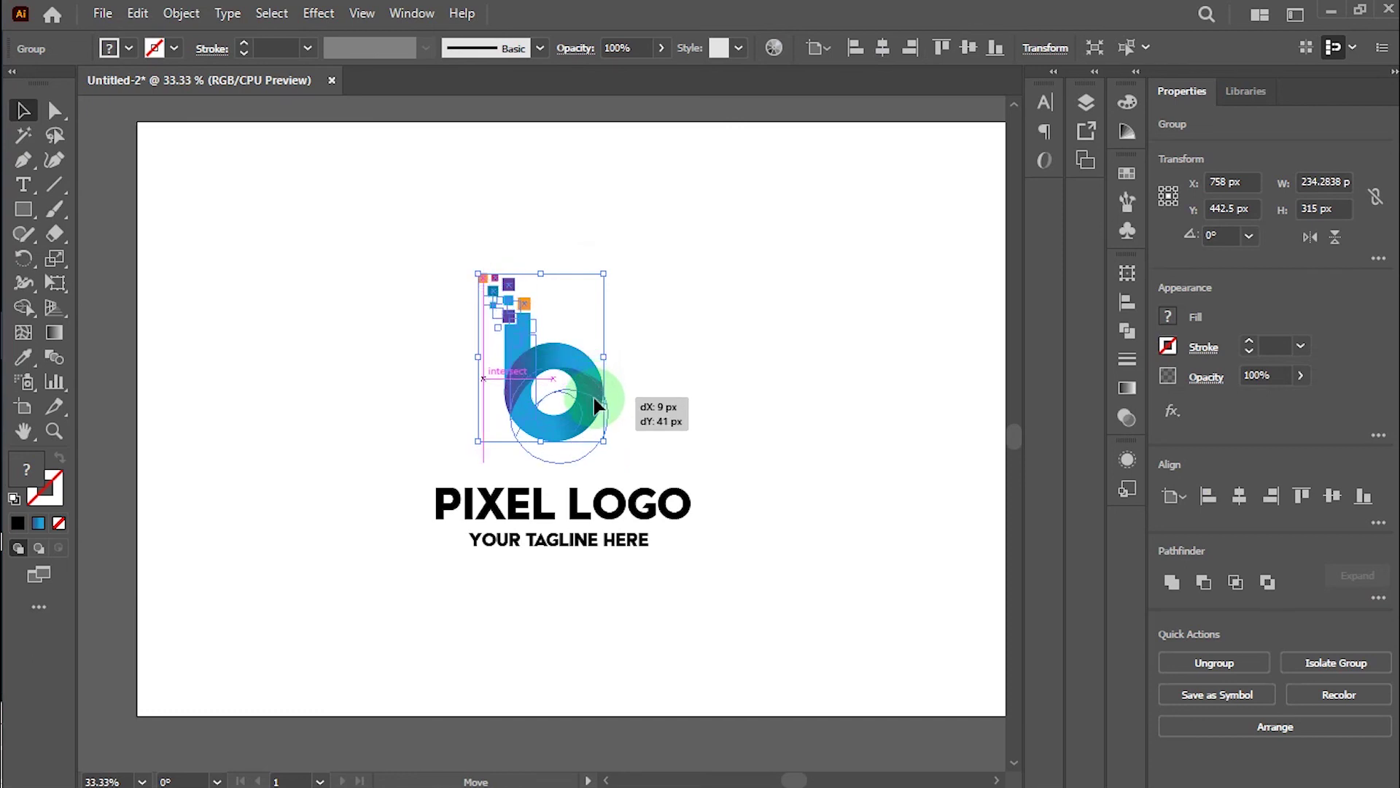
pyautogui.click(767, 470)
pyautogui.scroll(-1, 790, 471)
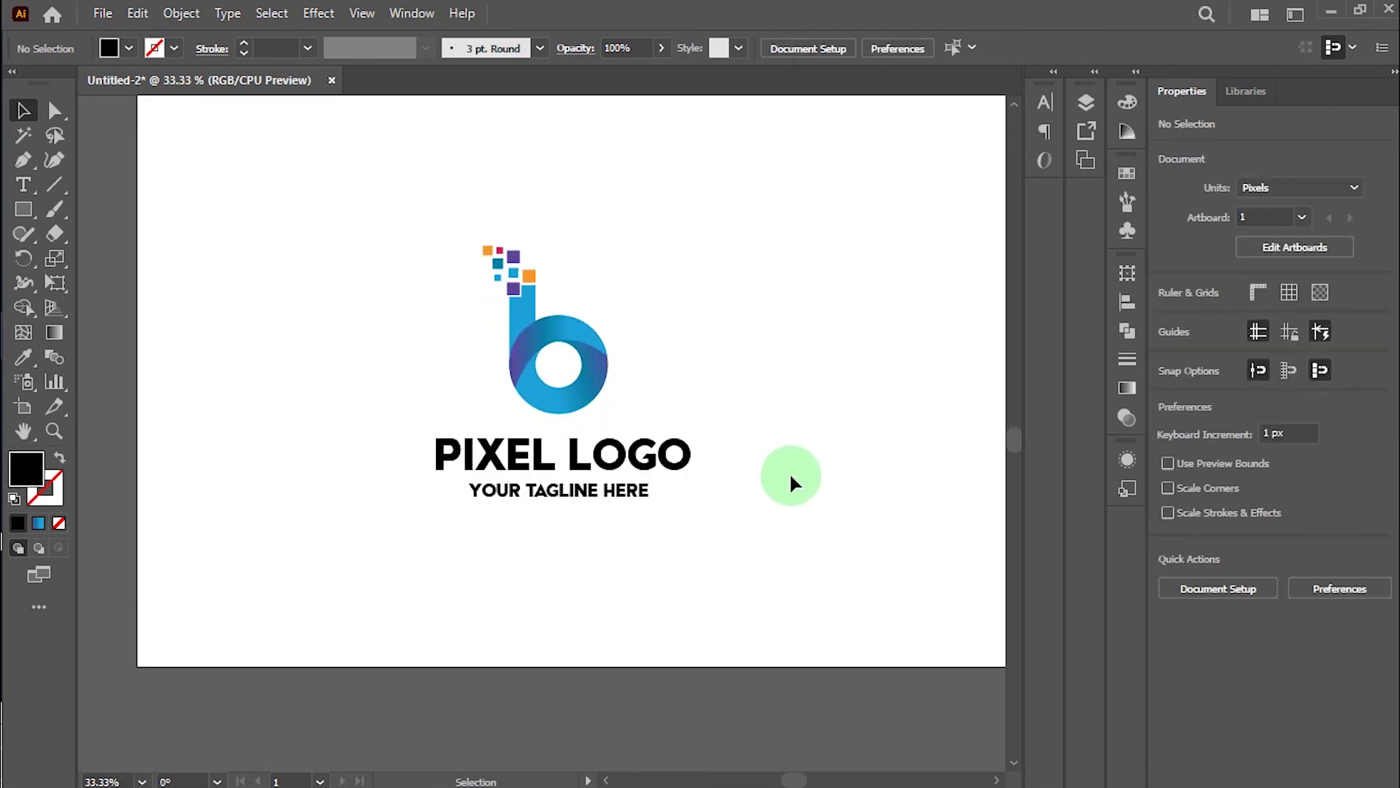
pyautogui.scroll(-1, 789, 471)
pyautogui.scroll(1, 789, 471)
pyautogui.scroll(-1, 789, 471)
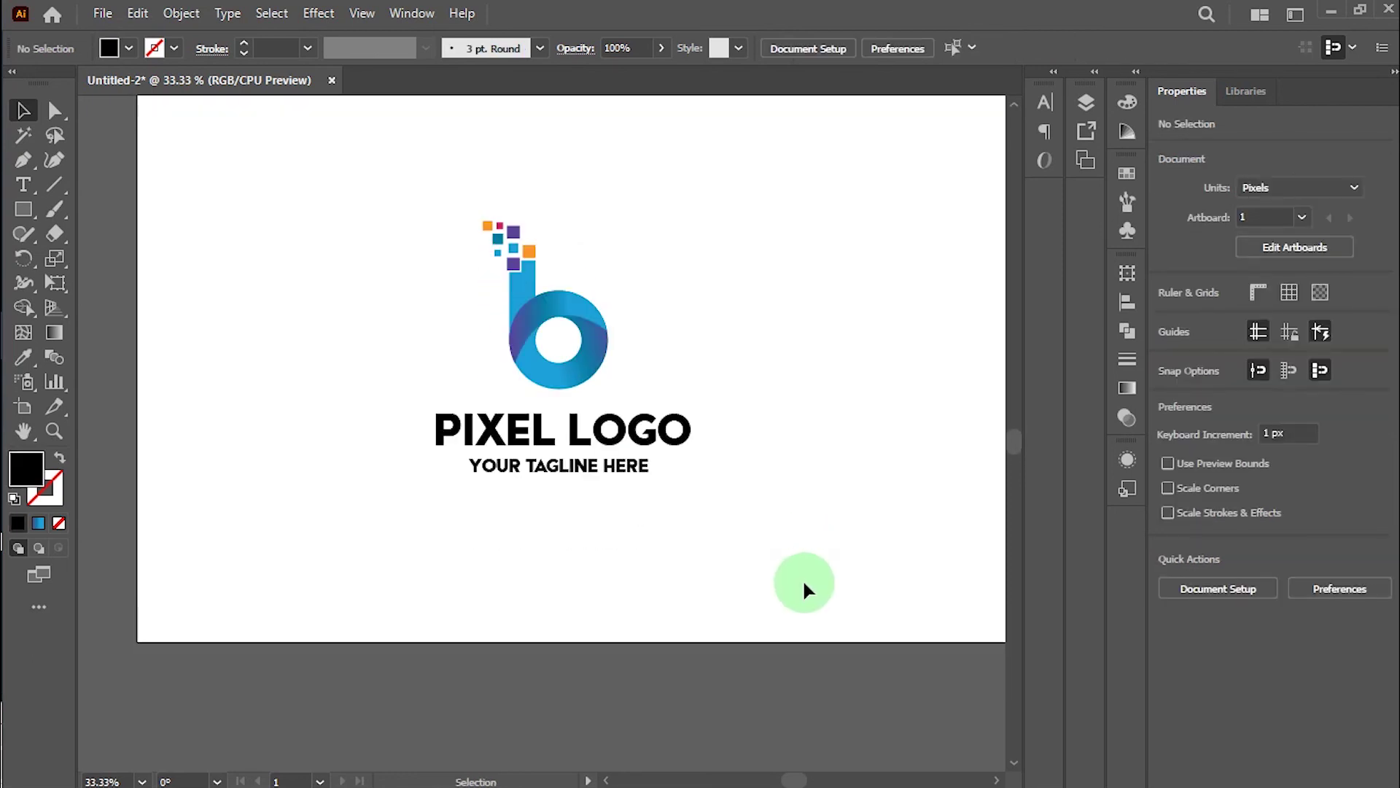
pyautogui.moveTo(394, 408); pyautogui.dragTo(579, 506)
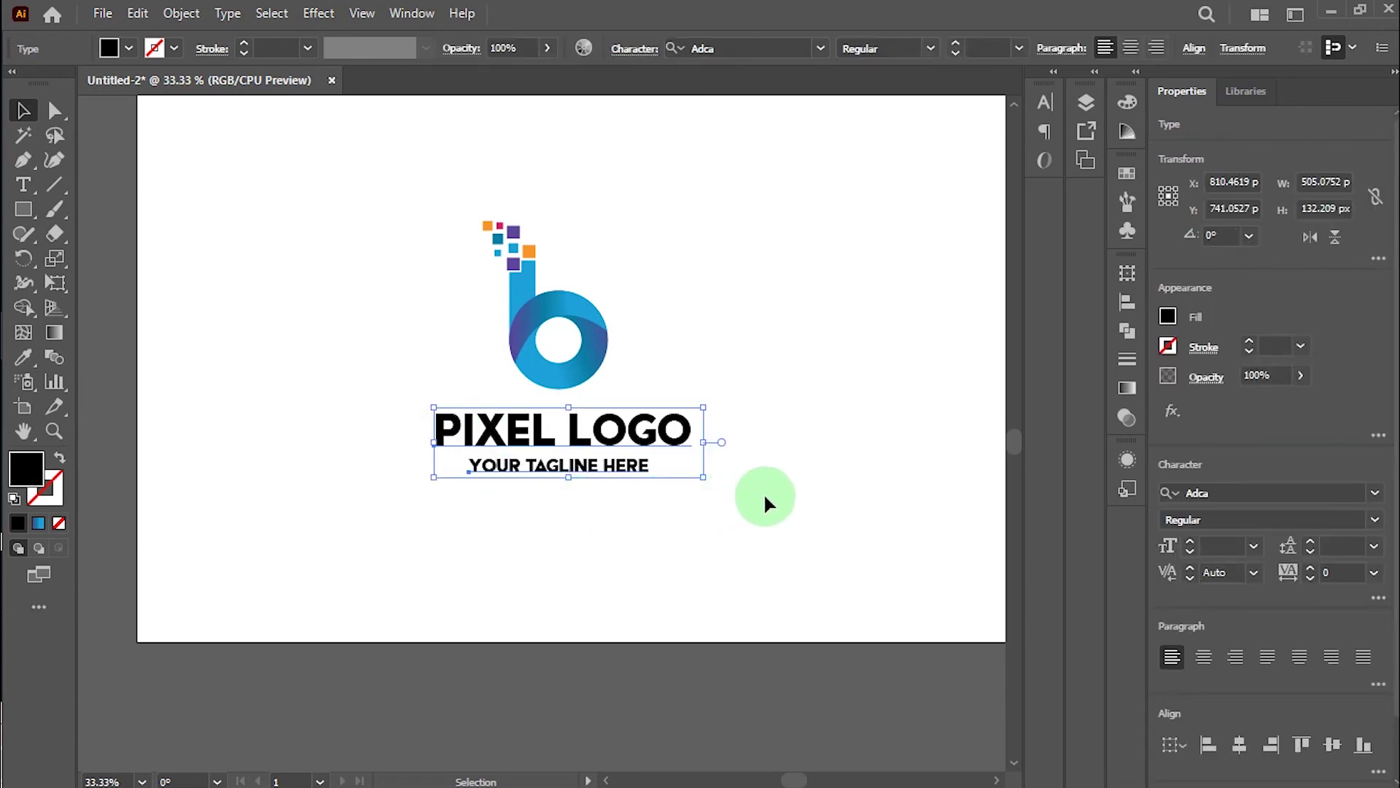
# Scale the two text lines down slightly and move them up closer to the b
pyautogui.moveTo(704, 407); pyautogui.dragTo(691, 410)
pyautogui.moveTo(612, 445); pyautogui.dragTo(611, 430)
pyautogui.click(725, 479)
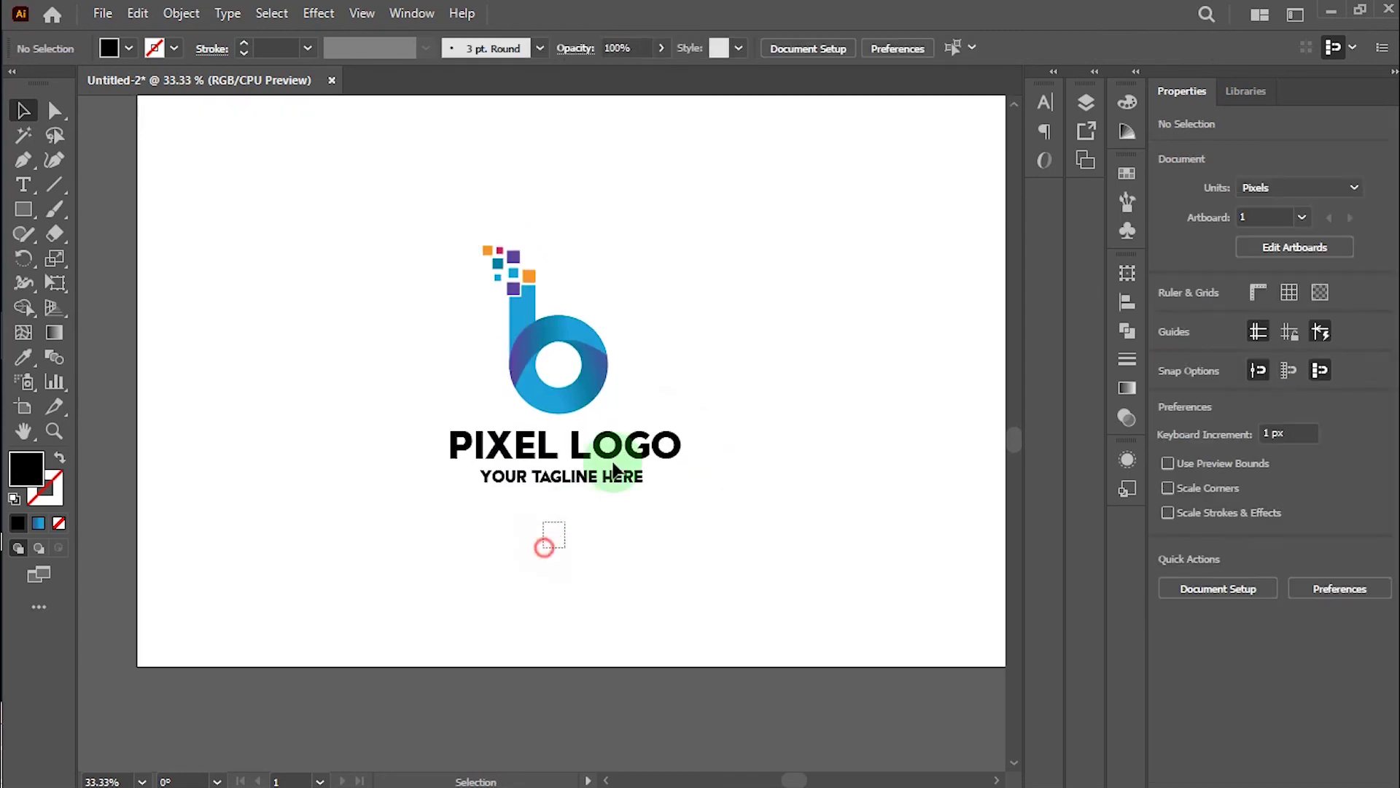
# Horizontally centre-align PIXEL LOGO and the tagline with each other
pyautogui.moveTo(612, 469); pyautogui.dragTo(657, 446)
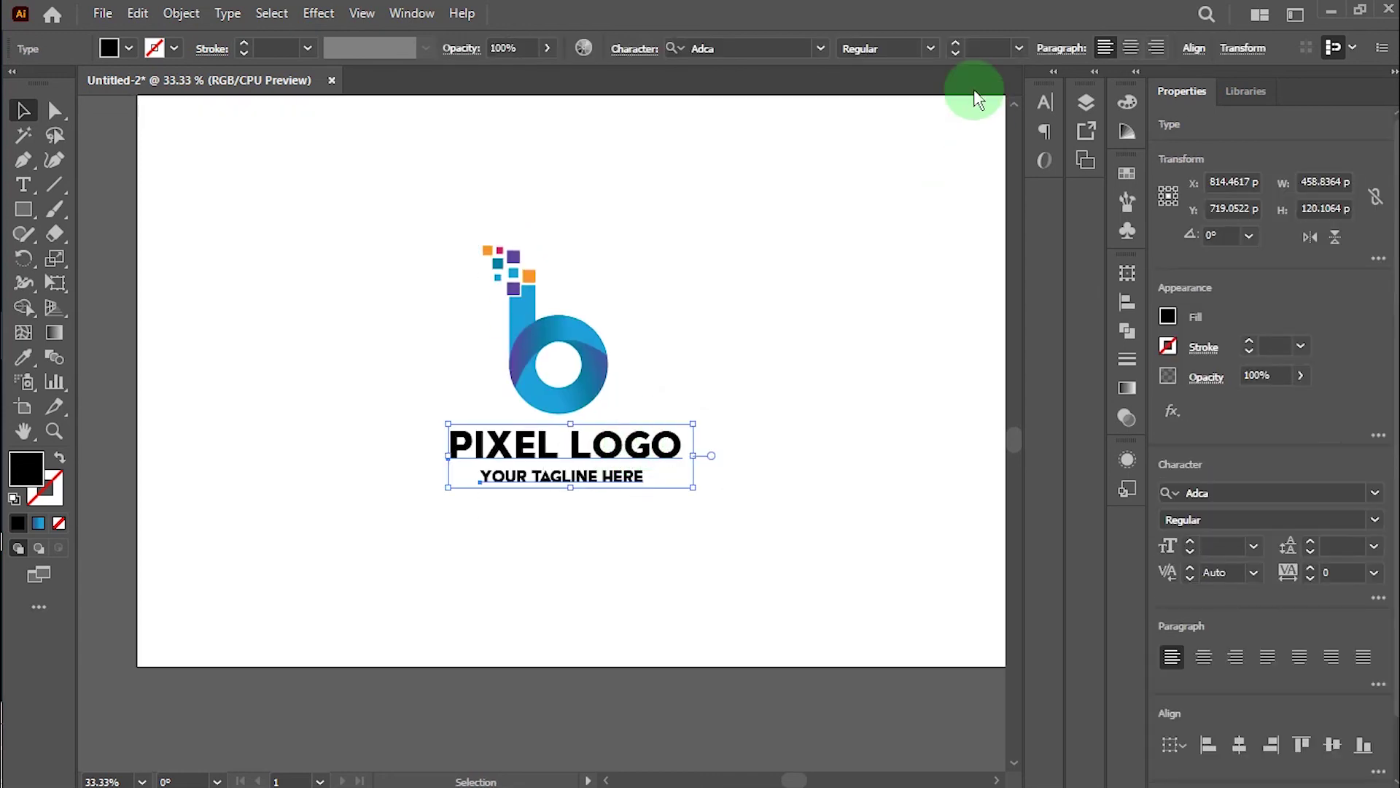
pyautogui.click(1188, 48)
pyautogui.click(1007, 110)
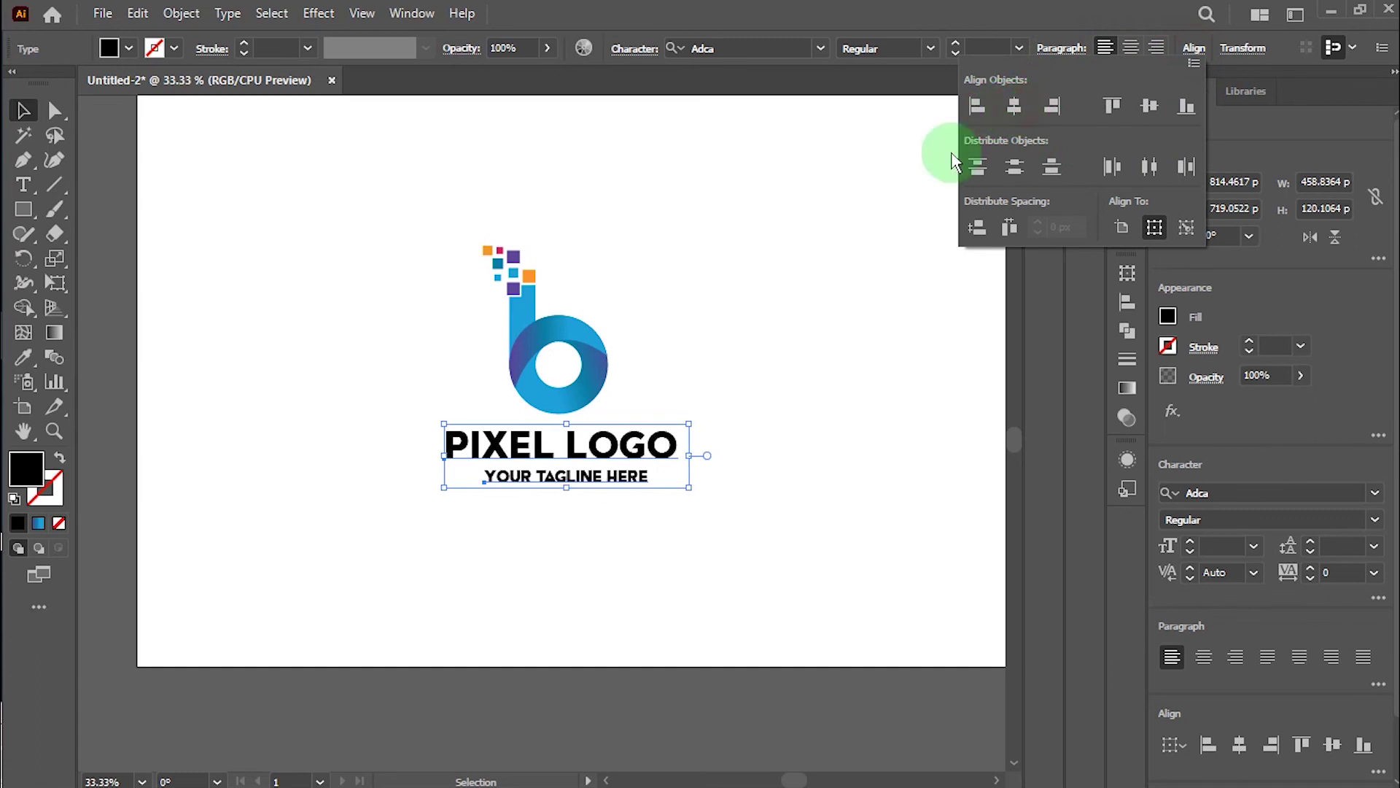
pyautogui.click(824, 340)
pyautogui.click(819, 418)
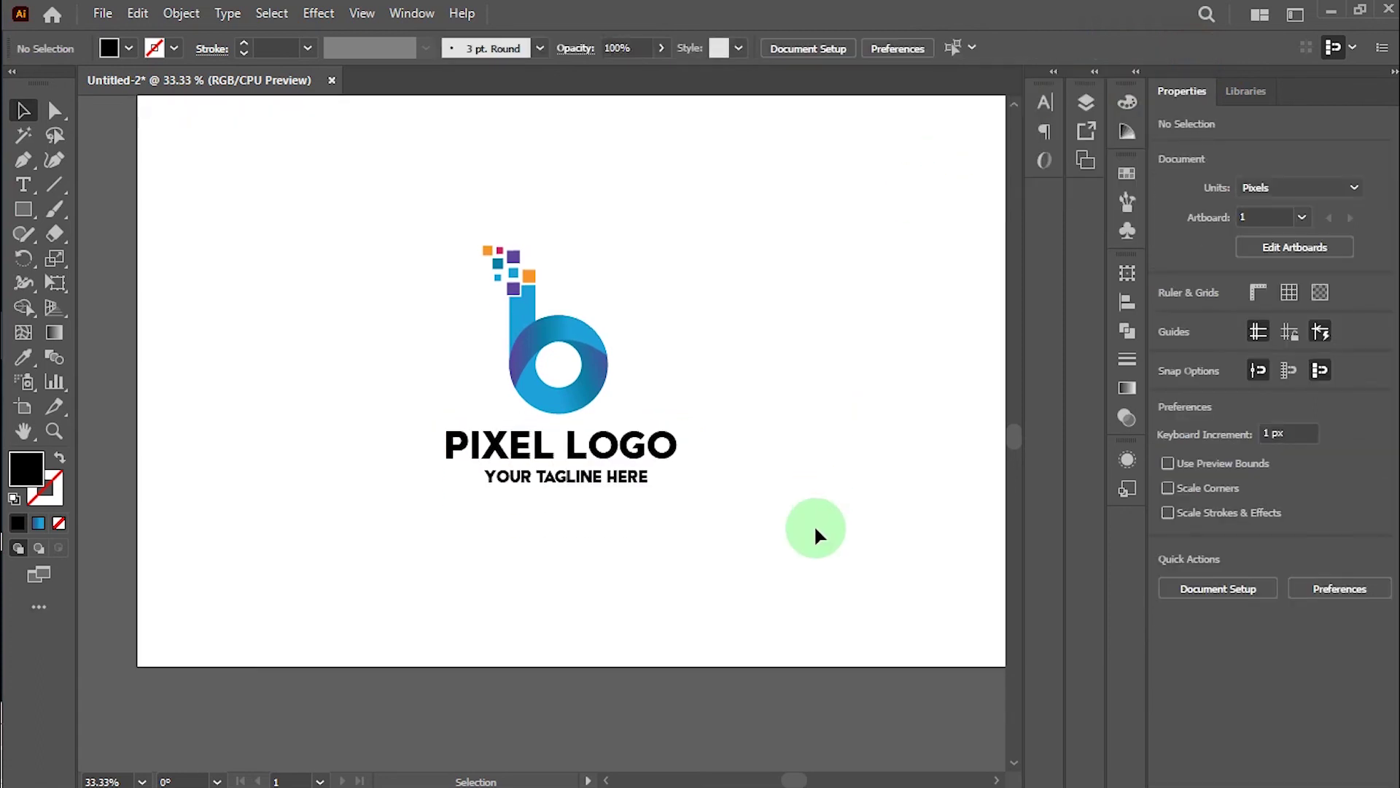
# Convert PIXEL LOGO and the tagline text to outlines
pyautogui.click(660, 461)
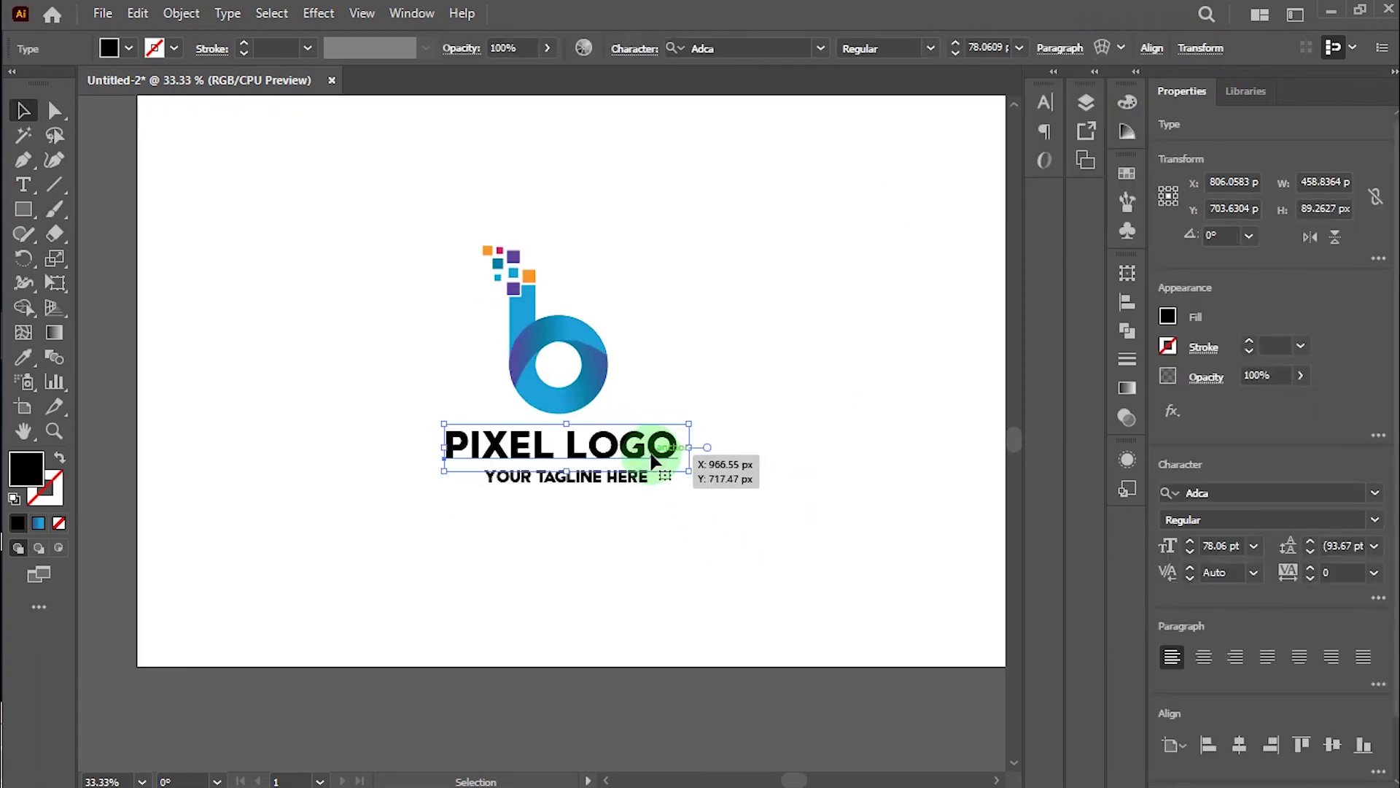
pyautogui.moveTo(620, 526); pyautogui.dragTo(689, 438)
pyautogui.rightClick(660, 456)
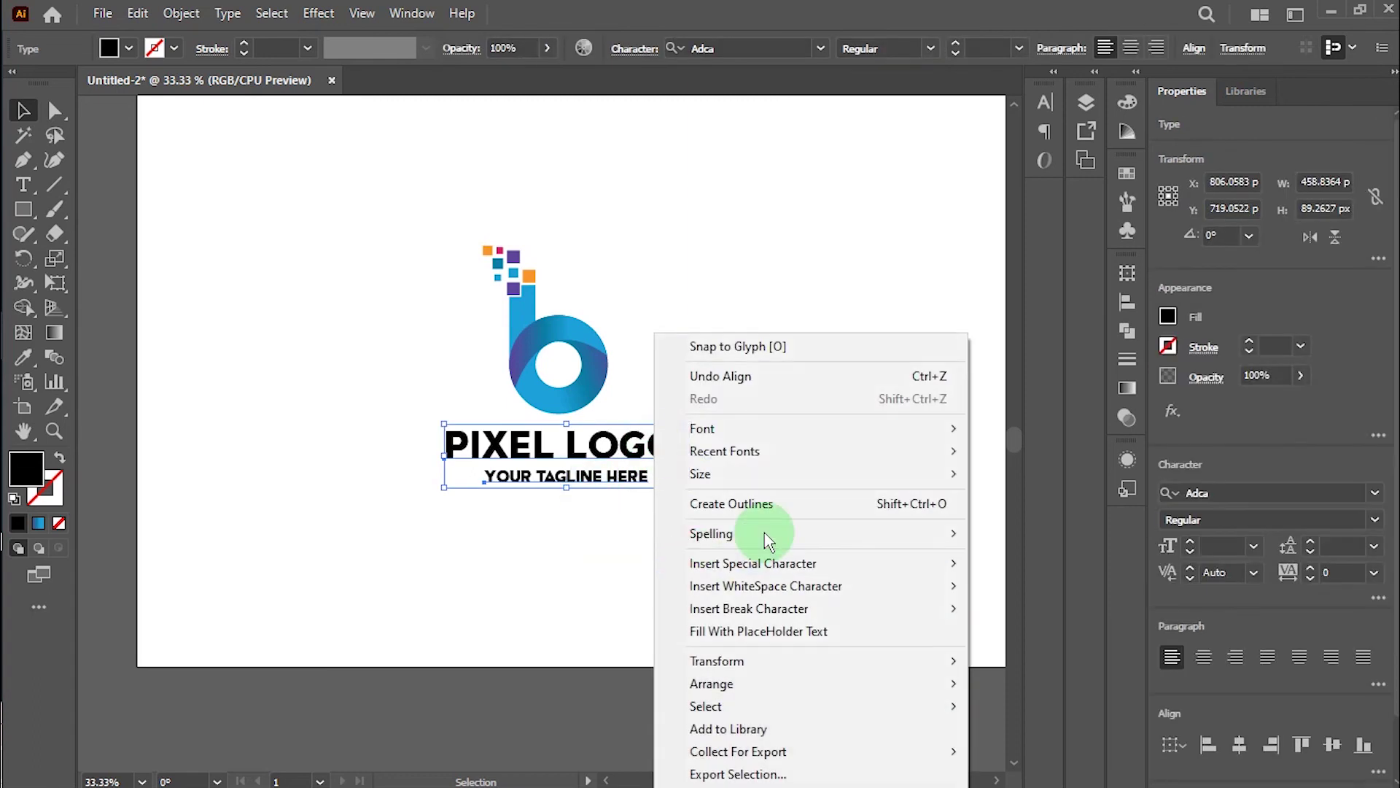
pyautogui.click(759, 503)
pyautogui.click(737, 452)
pyautogui.scroll(1, 735, 452)
pyautogui.scroll(-1, 735, 452)
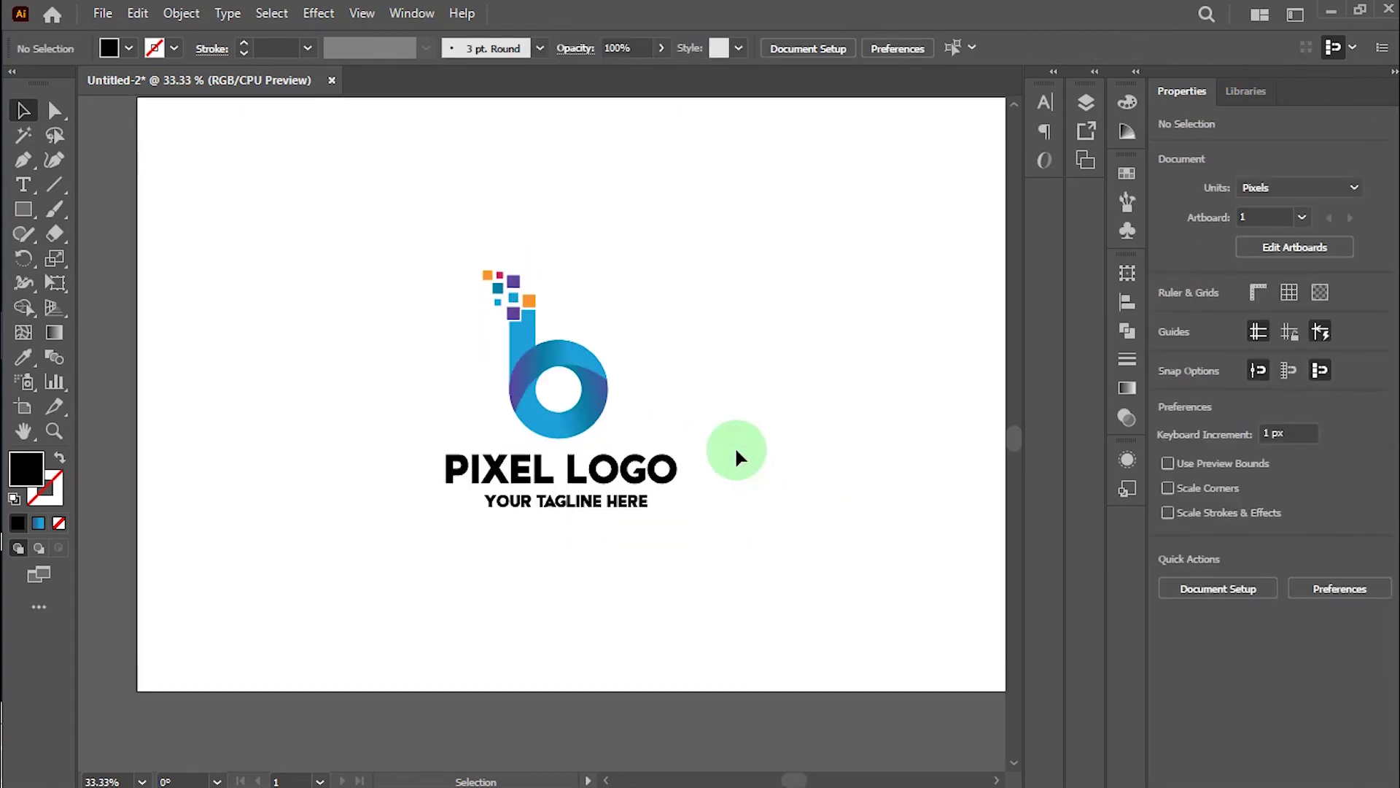
pyautogui.scroll(-1, 737, 525)
# Fill the PIXEL LOGO lettering with the teal sampled from a pixel square
pyautogui.click(668, 458)
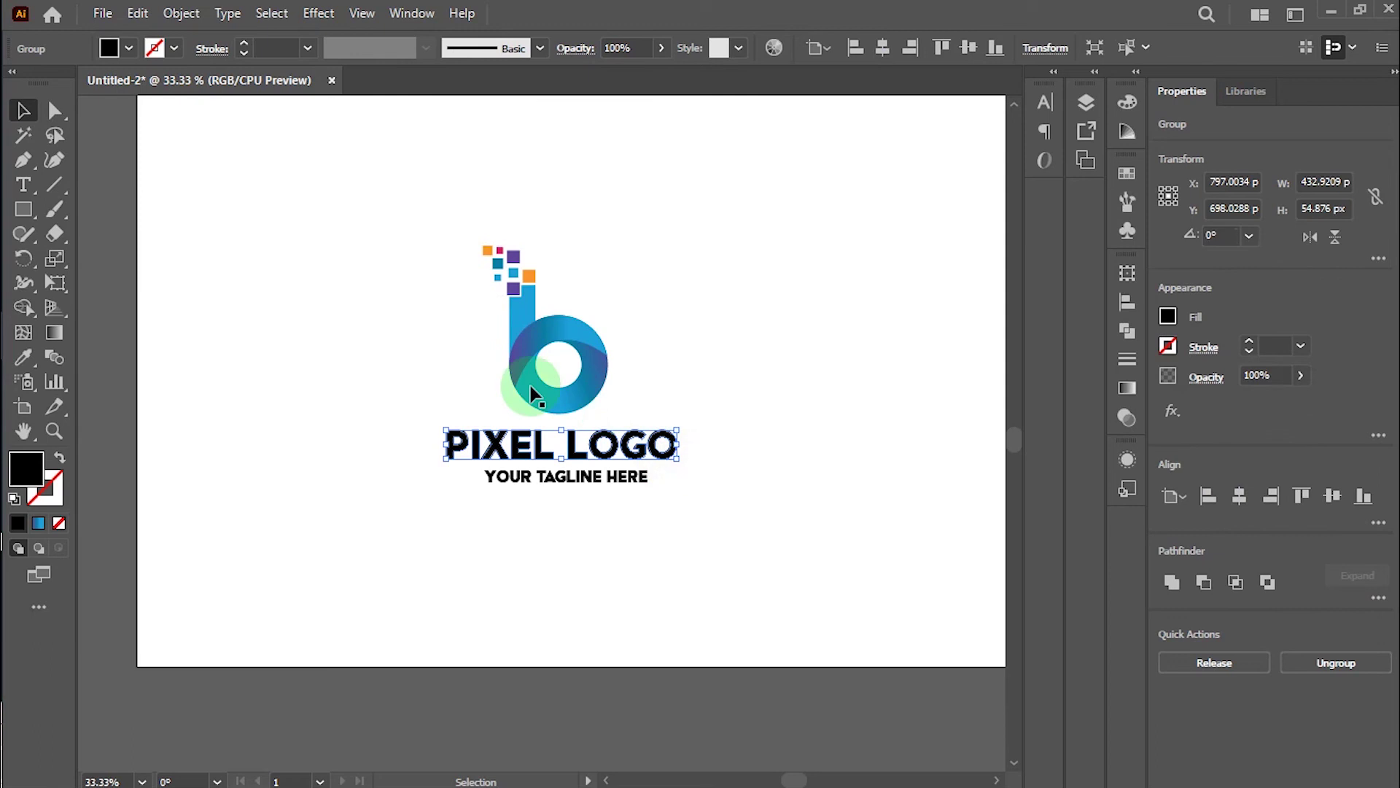
pyautogui.click(23, 357)
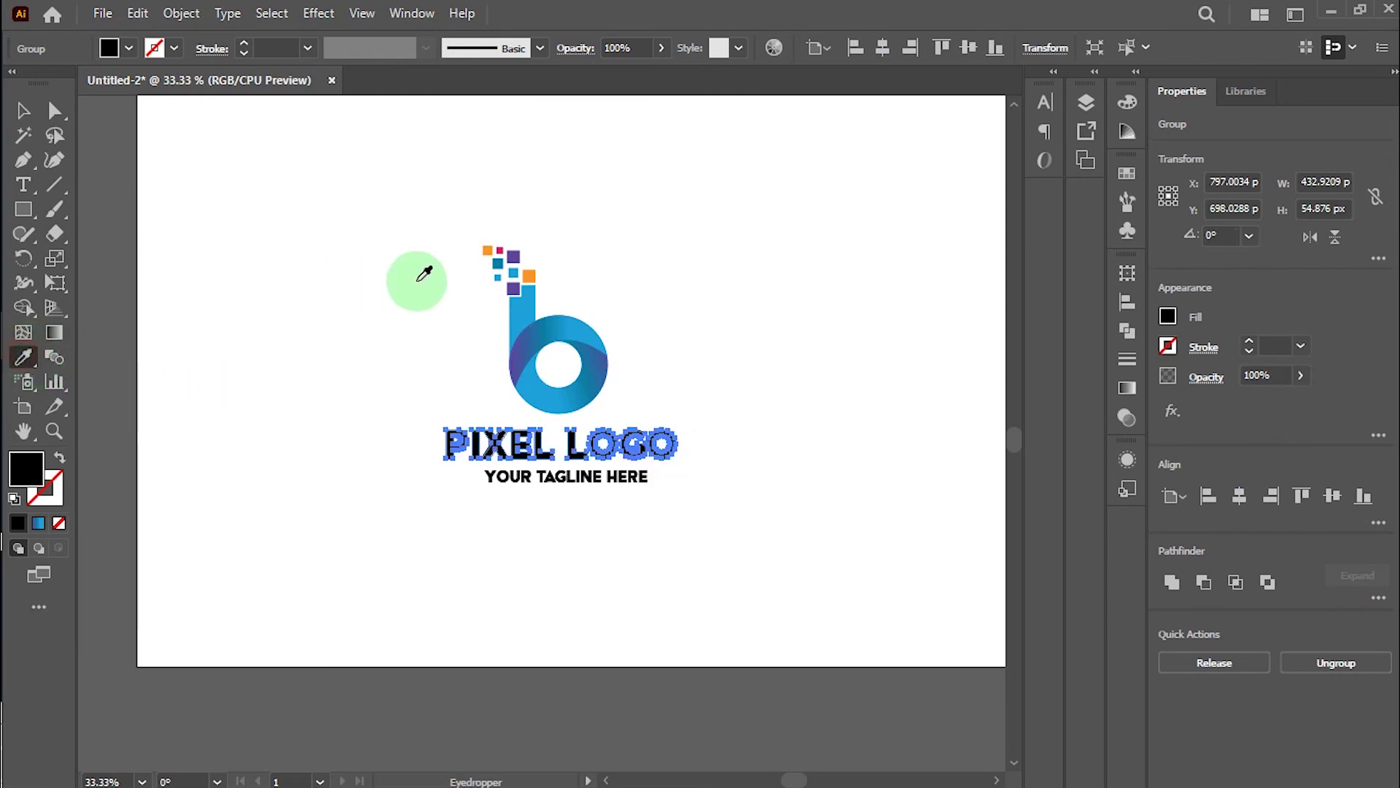
pyautogui.click(500, 259)
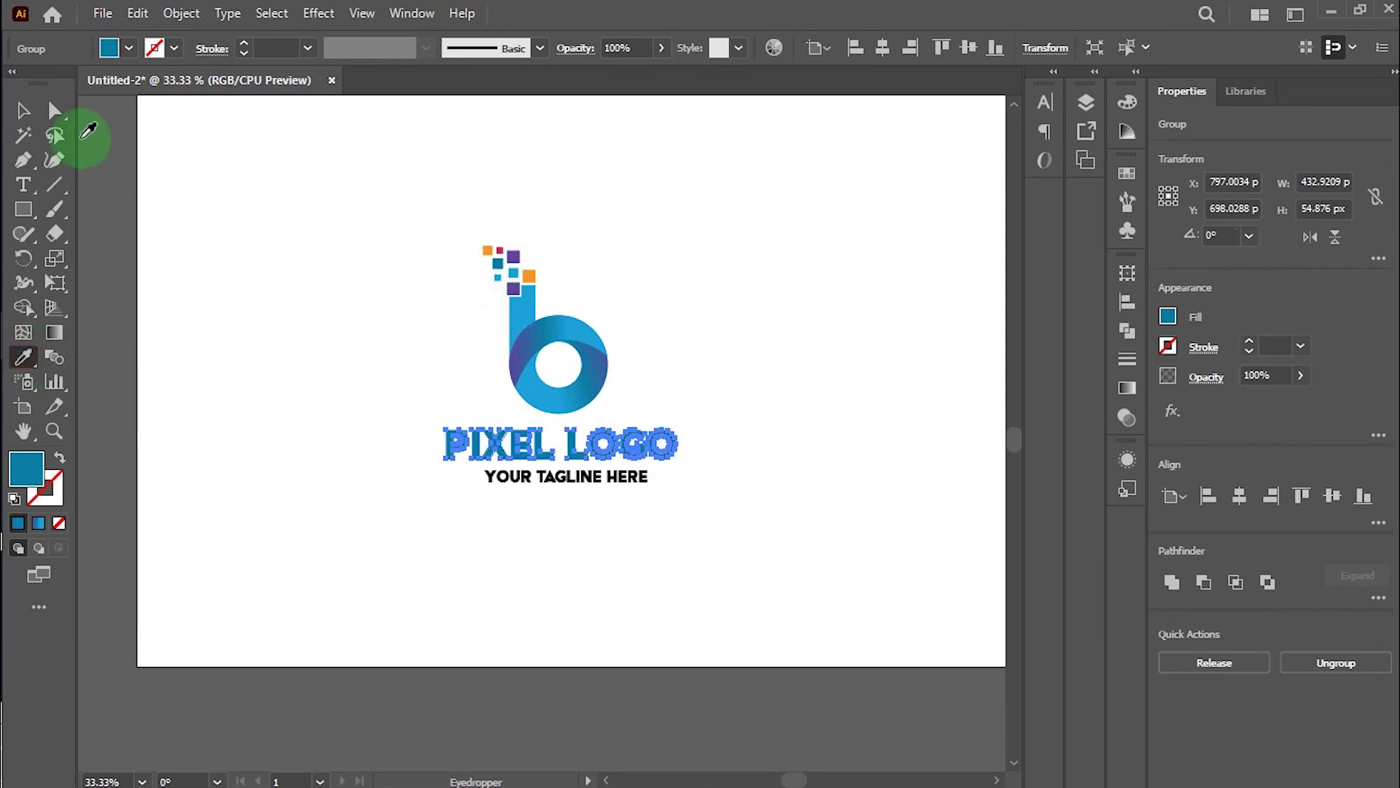
pyautogui.click(23, 110)
pyautogui.click(451, 516)
# Fill the tagline with the orange sampled from the orange pixel square
pyautogui.click(626, 484)
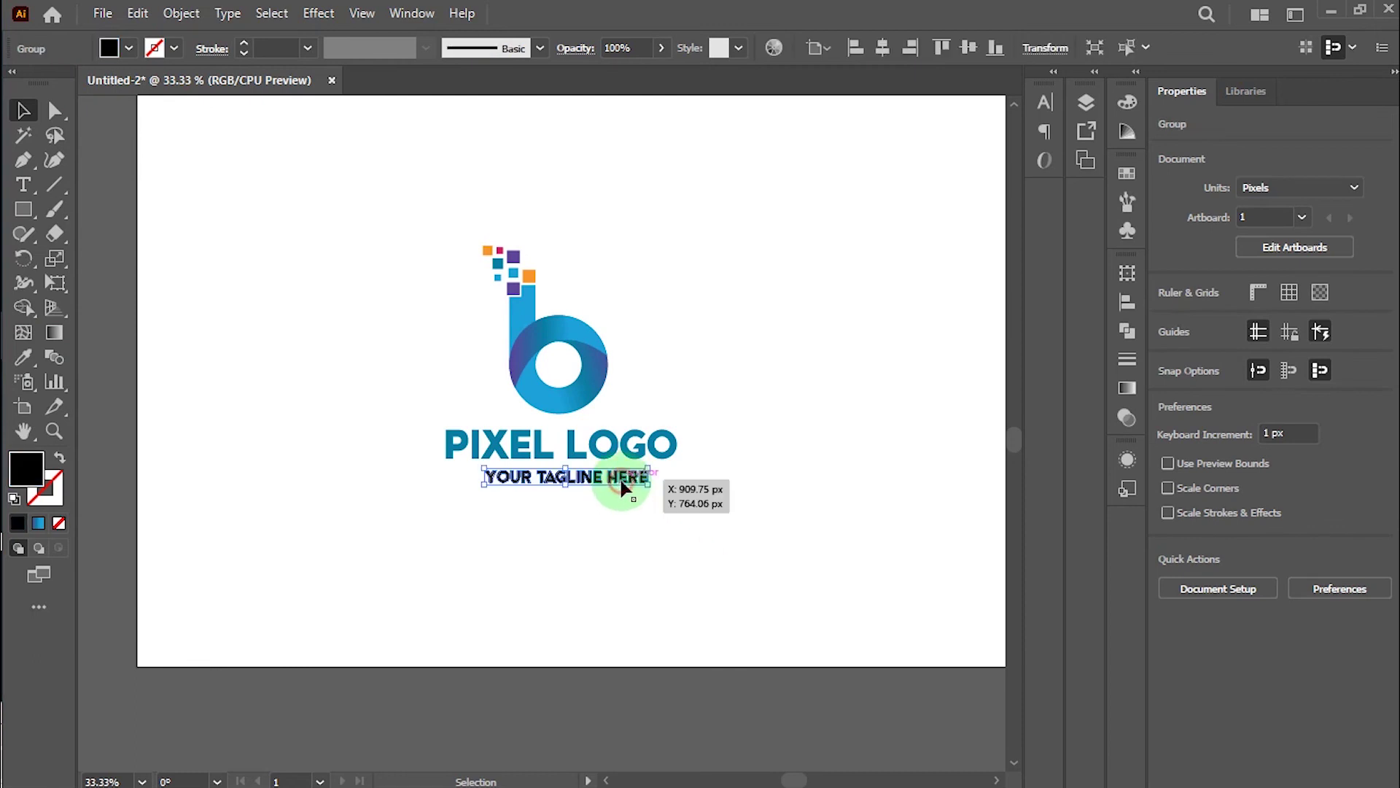
pyautogui.click(24, 357)
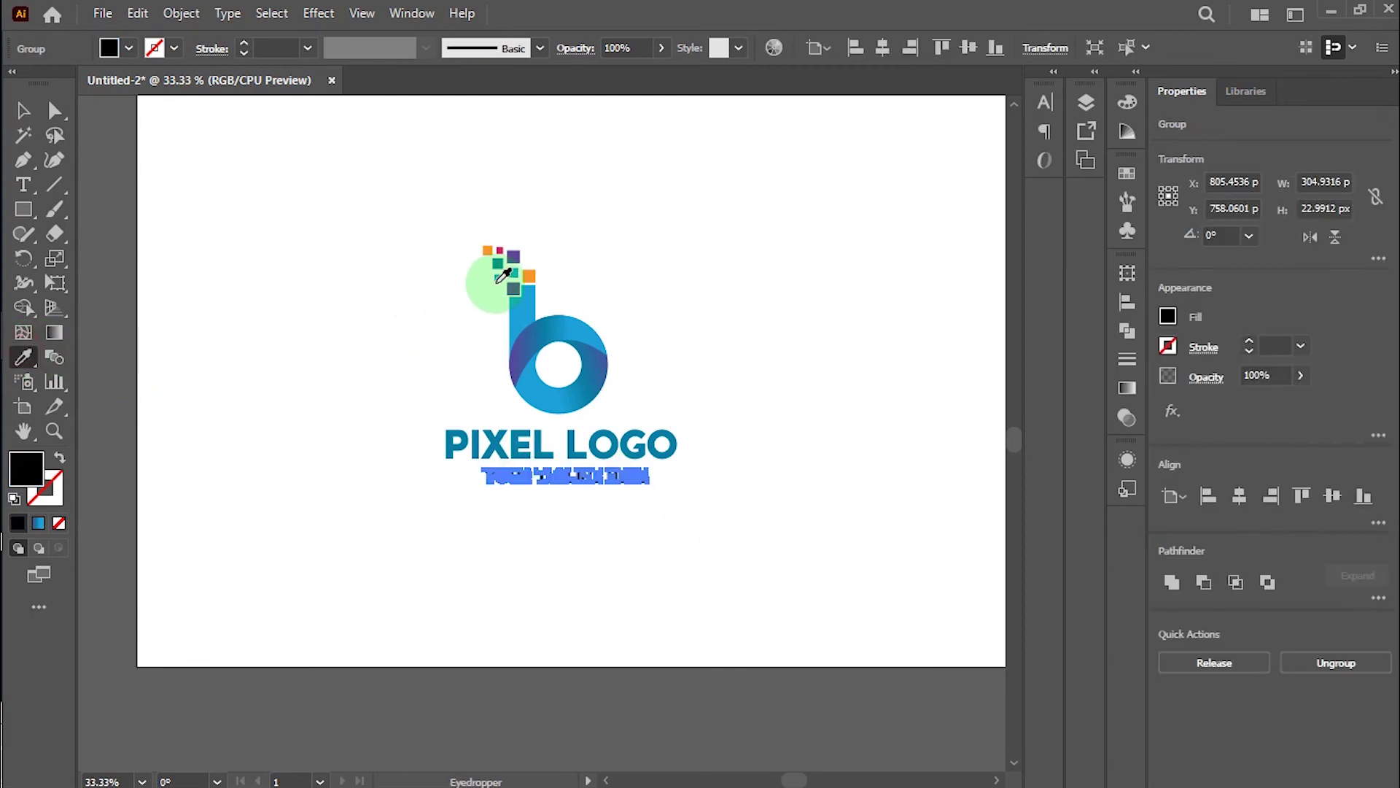
pyautogui.click(516, 266)
pyautogui.click(529, 274)
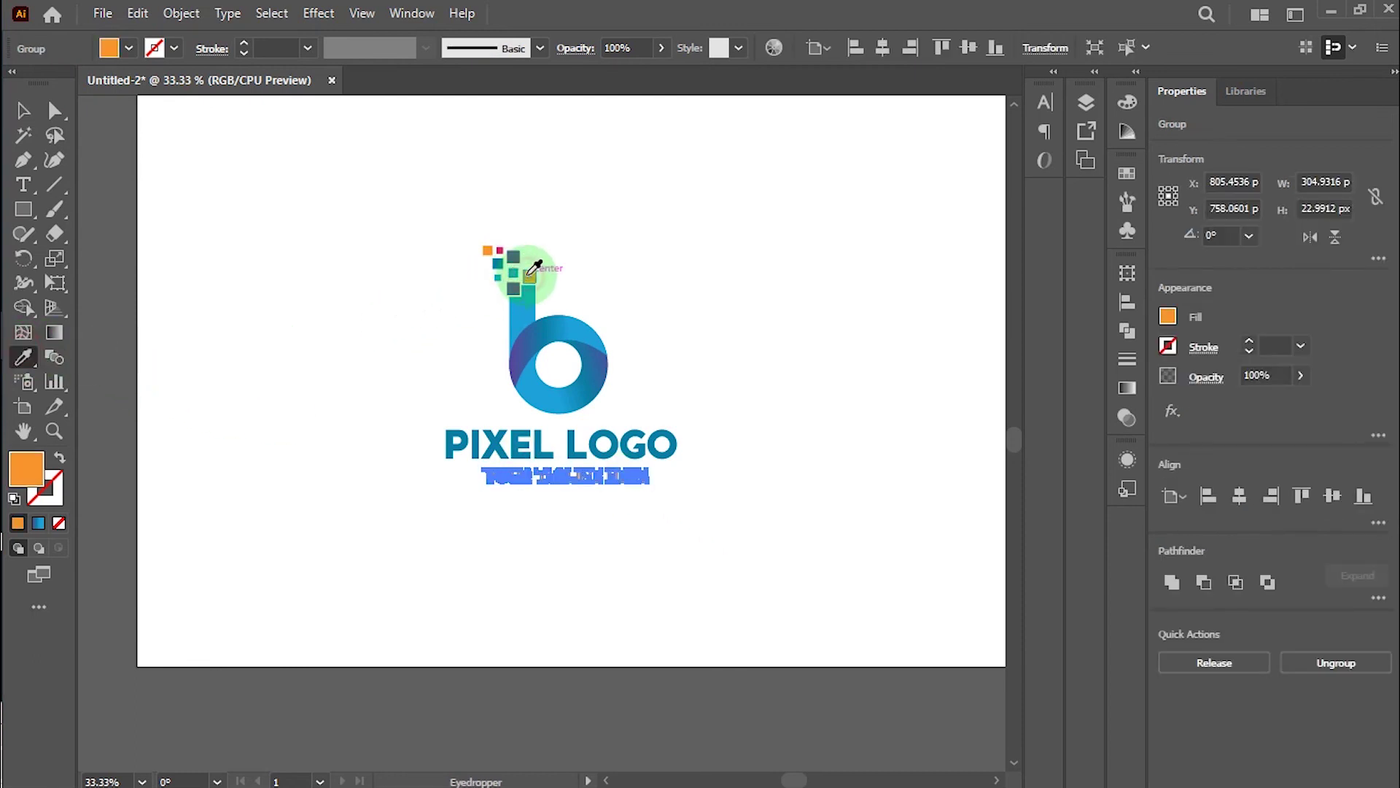
pyautogui.click(35, 114)
pyautogui.click(197, 168)
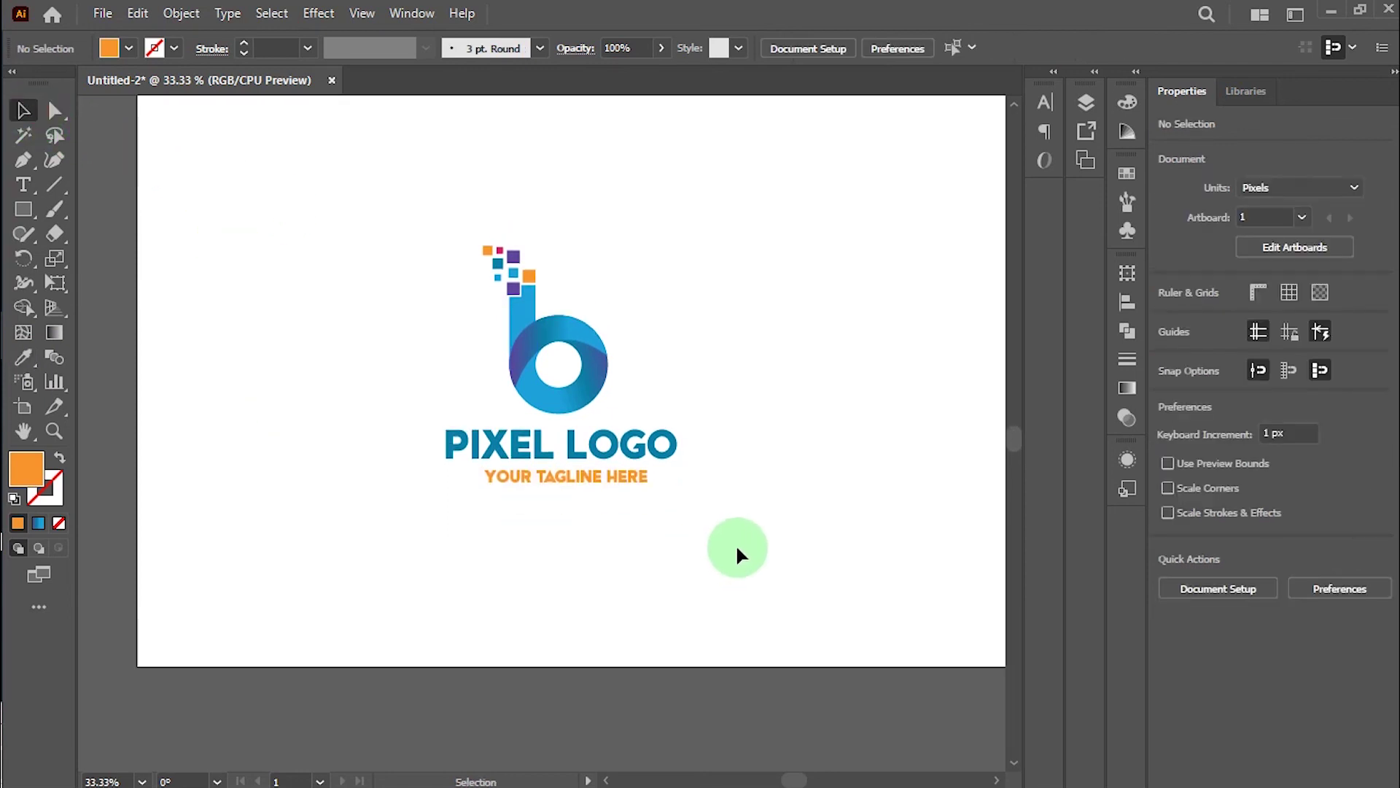
pyautogui.scroll(3, 738, 554)
pyautogui.scroll(-1, 737, 544)
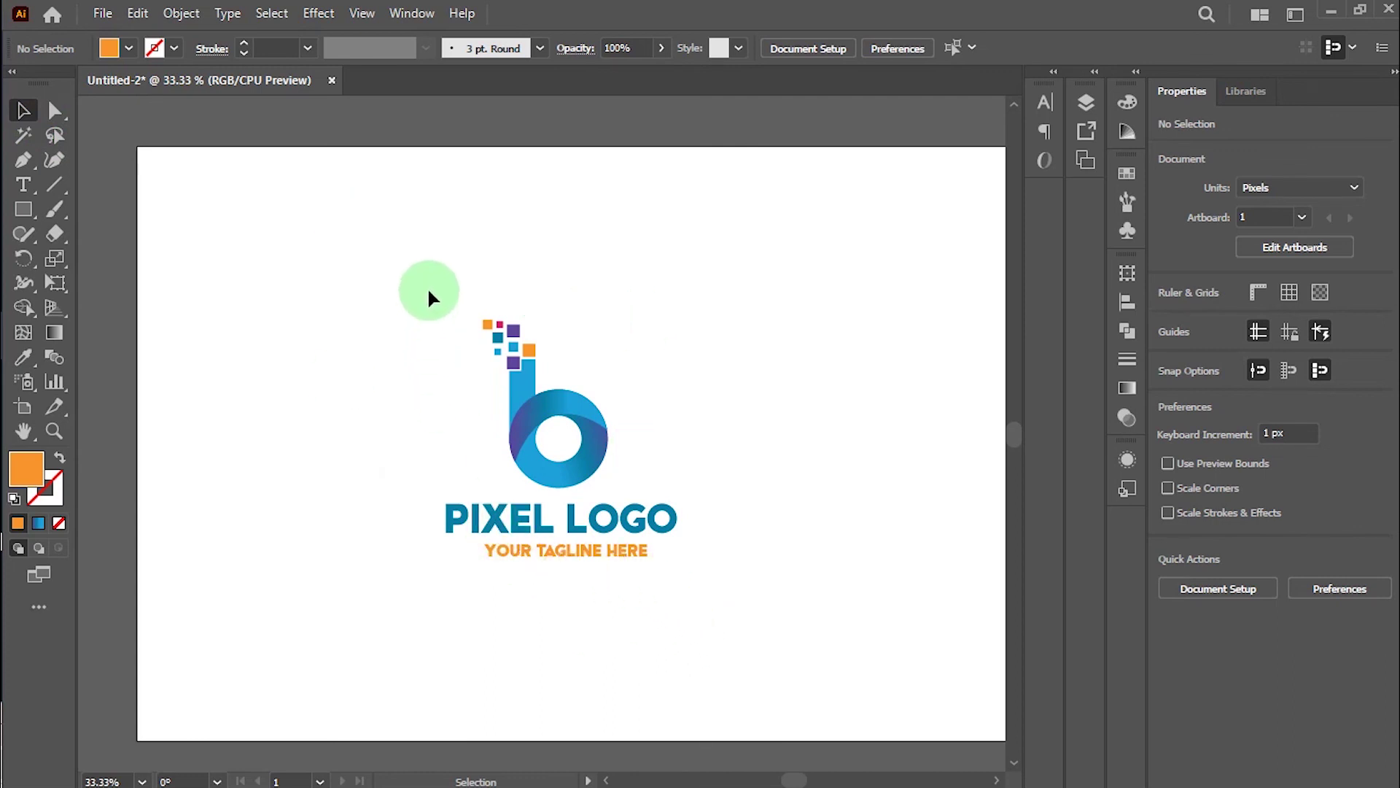
# Select all logo parts and horizontally centre the b above the text
pyautogui.click(503, 362)
pyautogui.click(669, 342)
pyautogui.moveTo(501, 271); pyautogui.dragTo(602, 570)
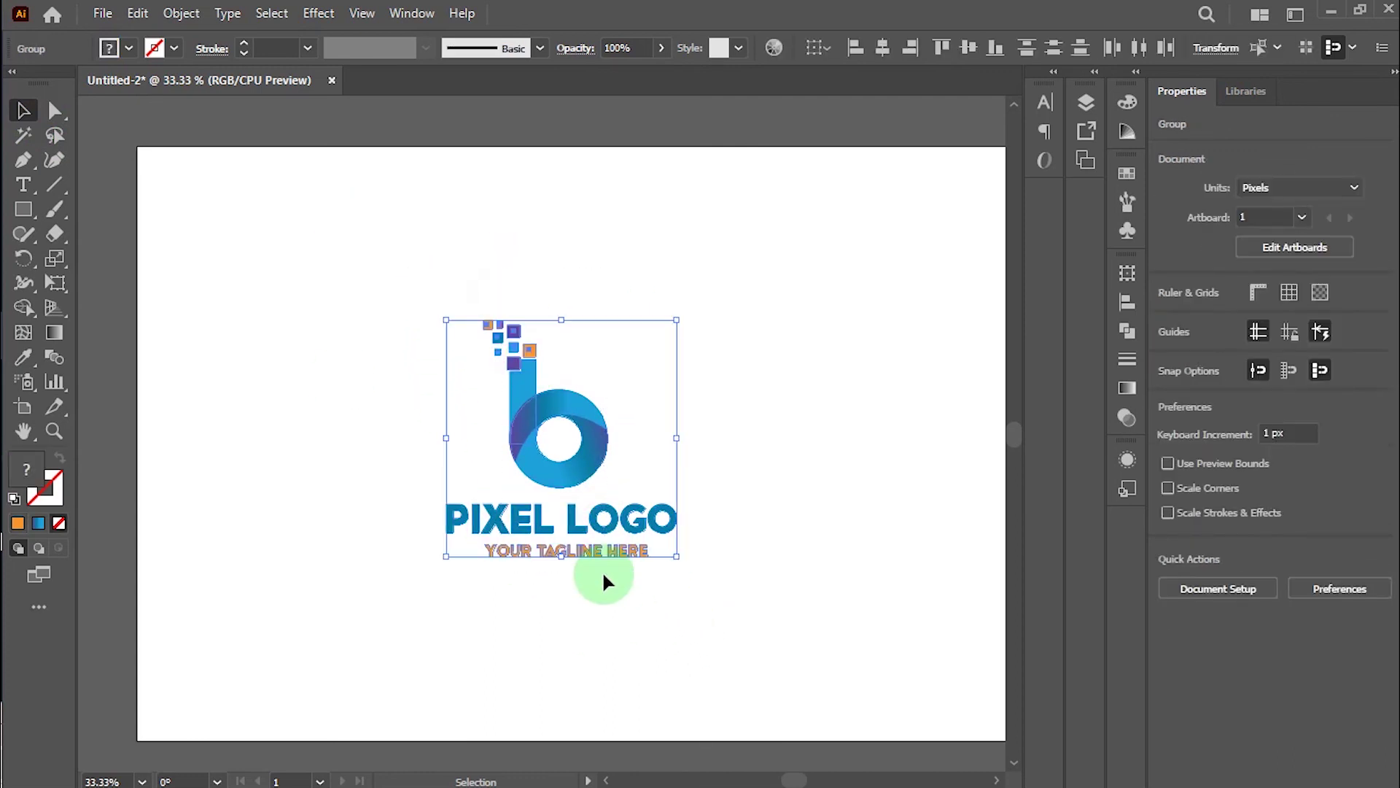
pyautogui.click(890, 50)
pyautogui.click(803, 333)
pyautogui.scroll(-1, 819, 431)
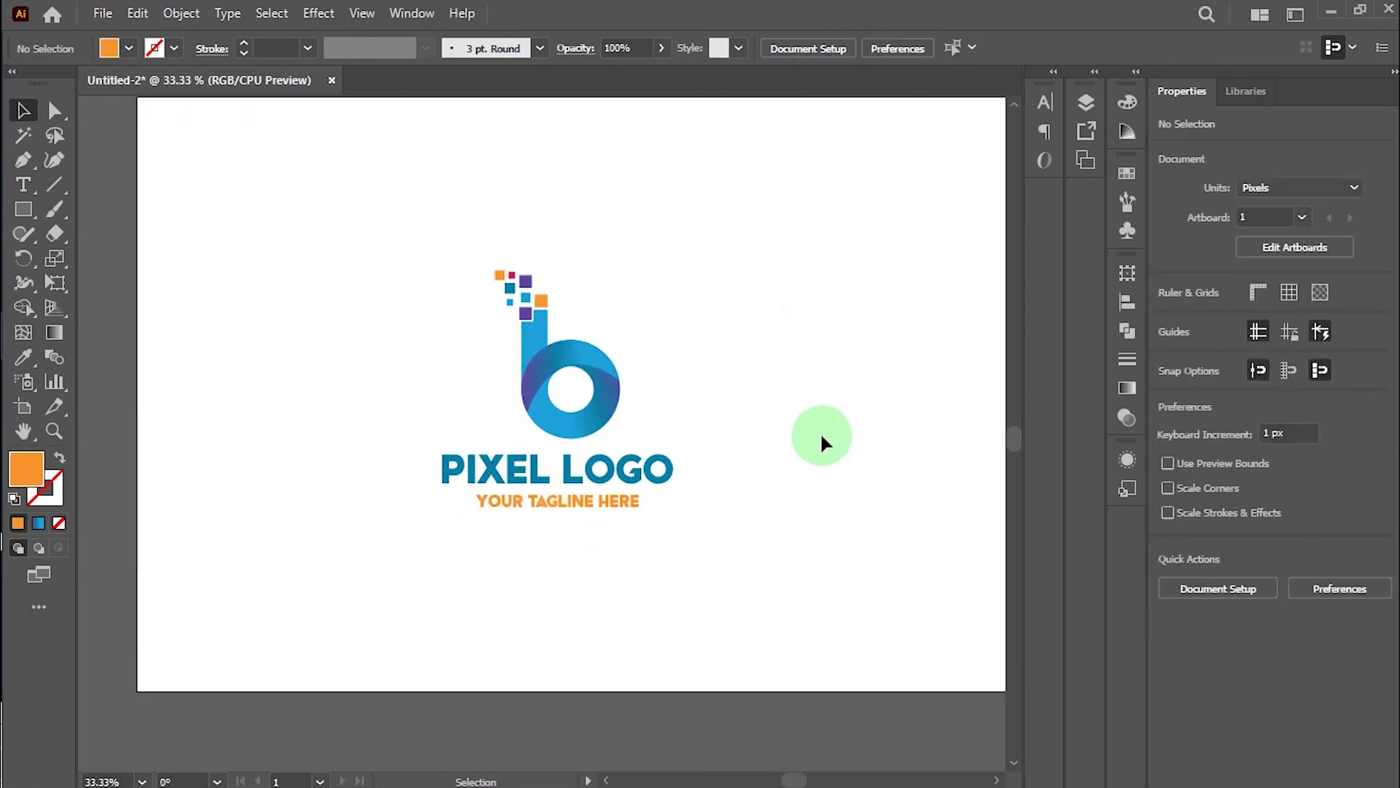
pyautogui.scroll(1, 821, 435)
pyautogui.scroll(-1, 821, 436)
# Group the whole logo and nudge it toward the artboard centre
pyautogui.moveTo(360, 223); pyautogui.dragTo(735, 586)
pyautogui.click(181, 13)
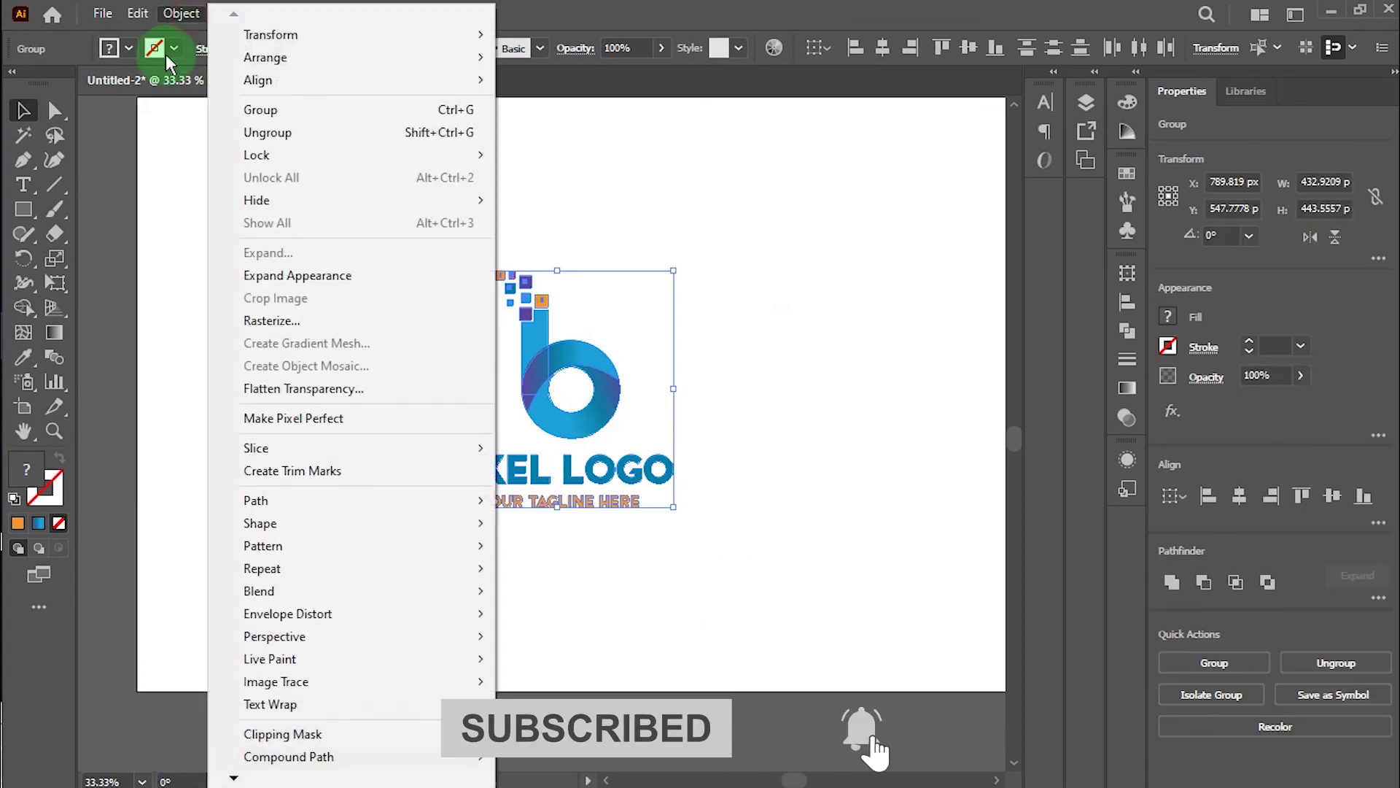
pyautogui.click(253, 110)
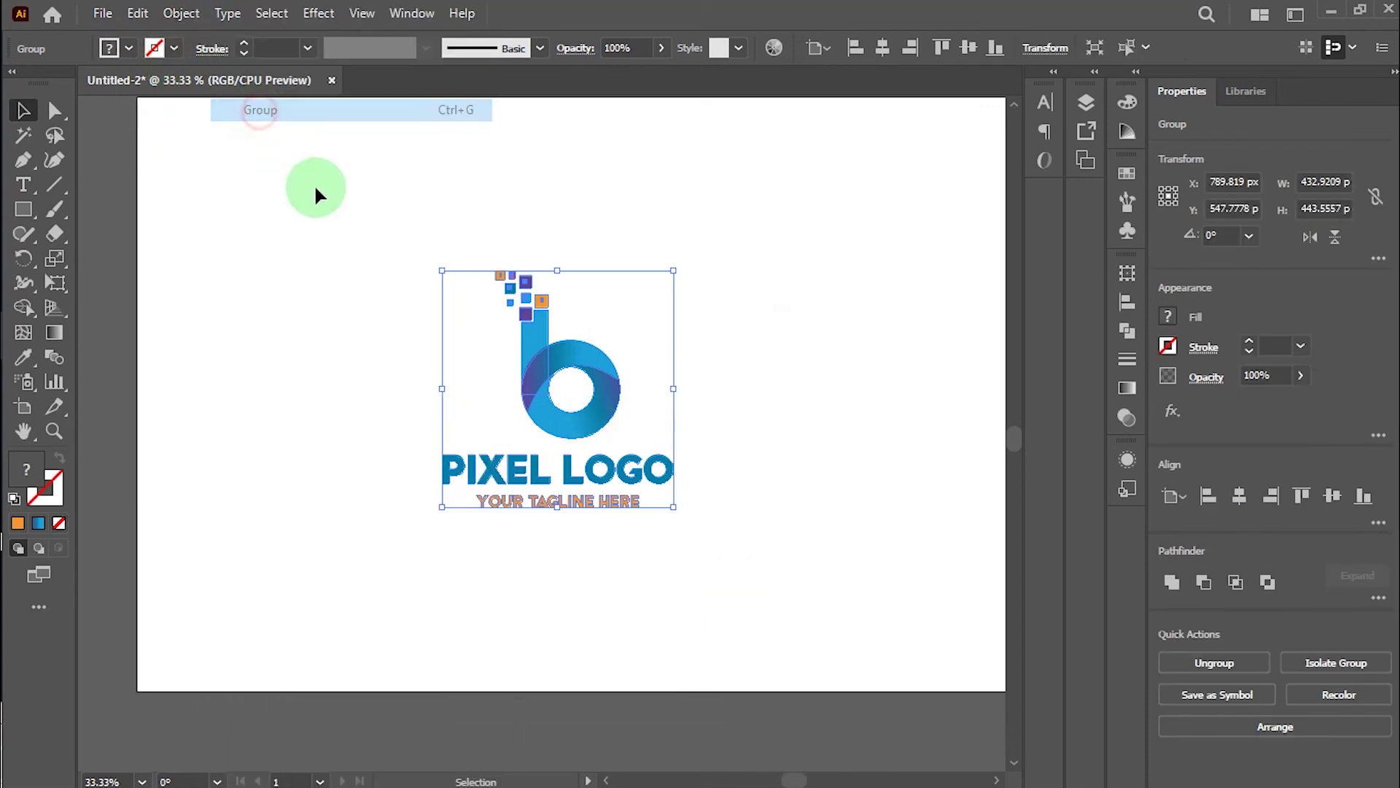
pyautogui.click(787, 437)
pyautogui.scroll(1, 767, 462)
pyautogui.scroll(-1, 767, 465)
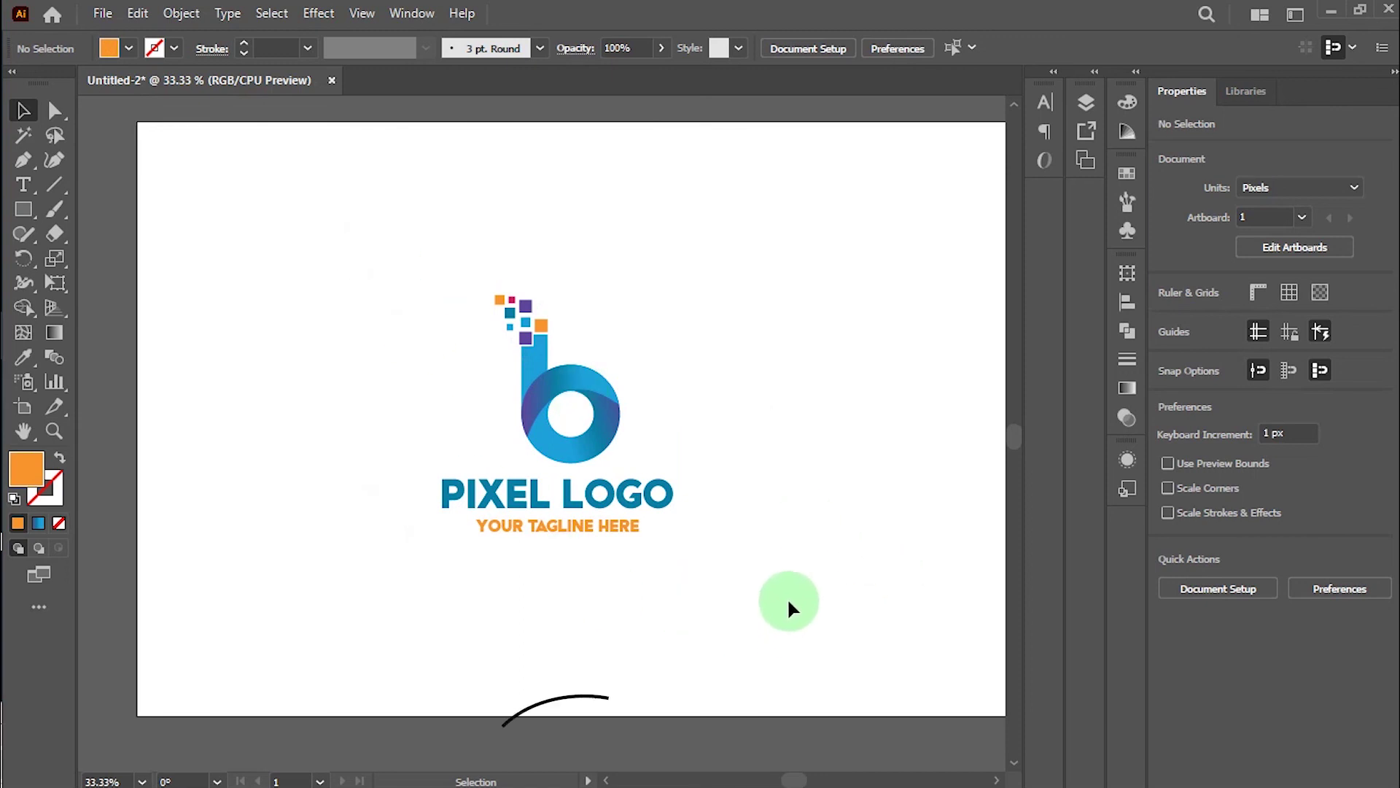
pyautogui.moveTo(625, 406); pyautogui.dragTo(619, 412)
pyautogui.scroll(-2, 744, 444)
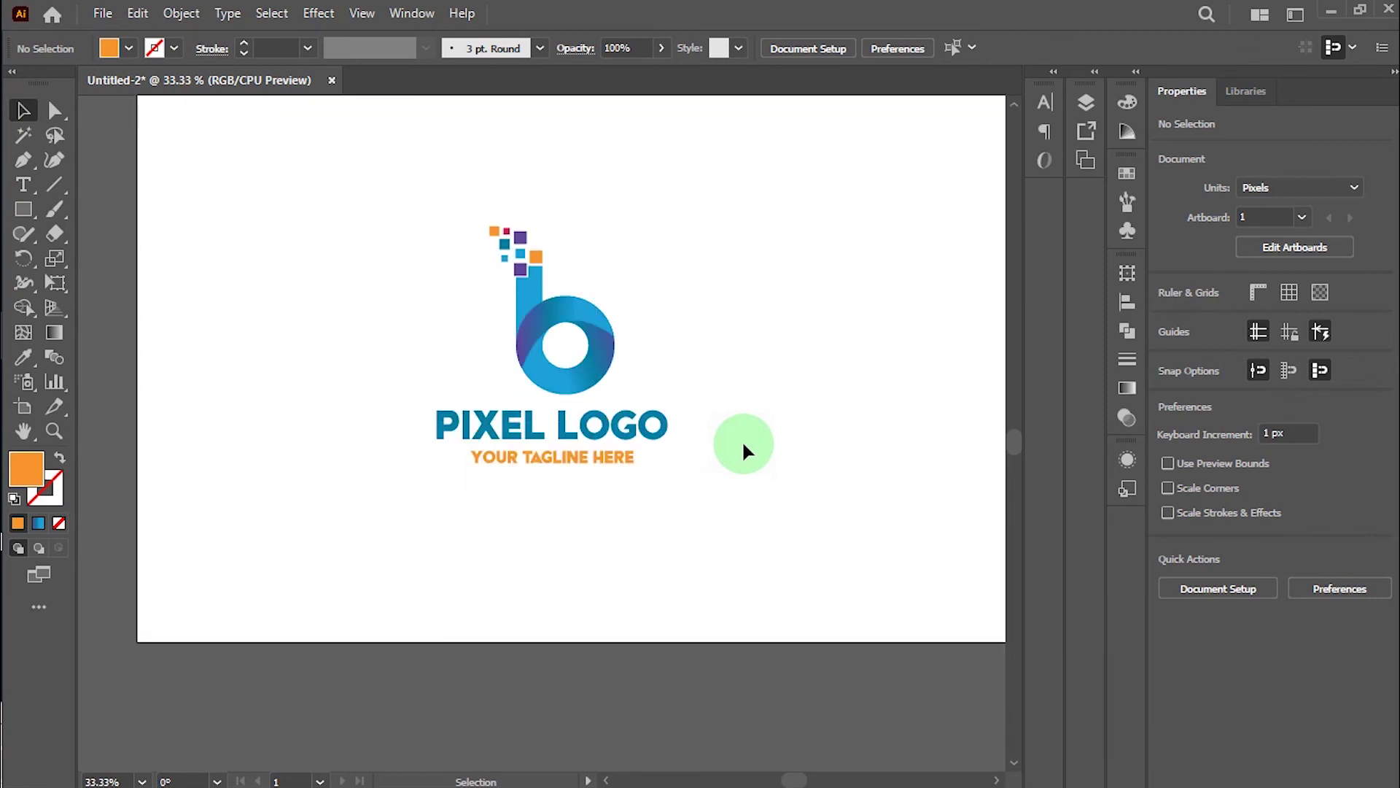